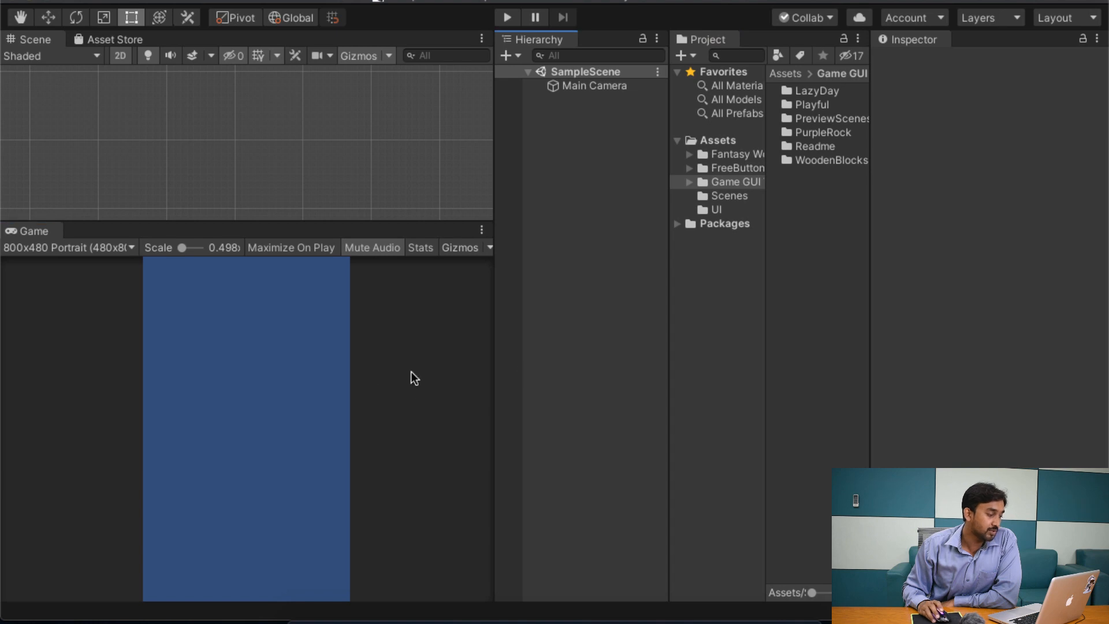
{"action": "left_click", "coordinate": [388, 376]}
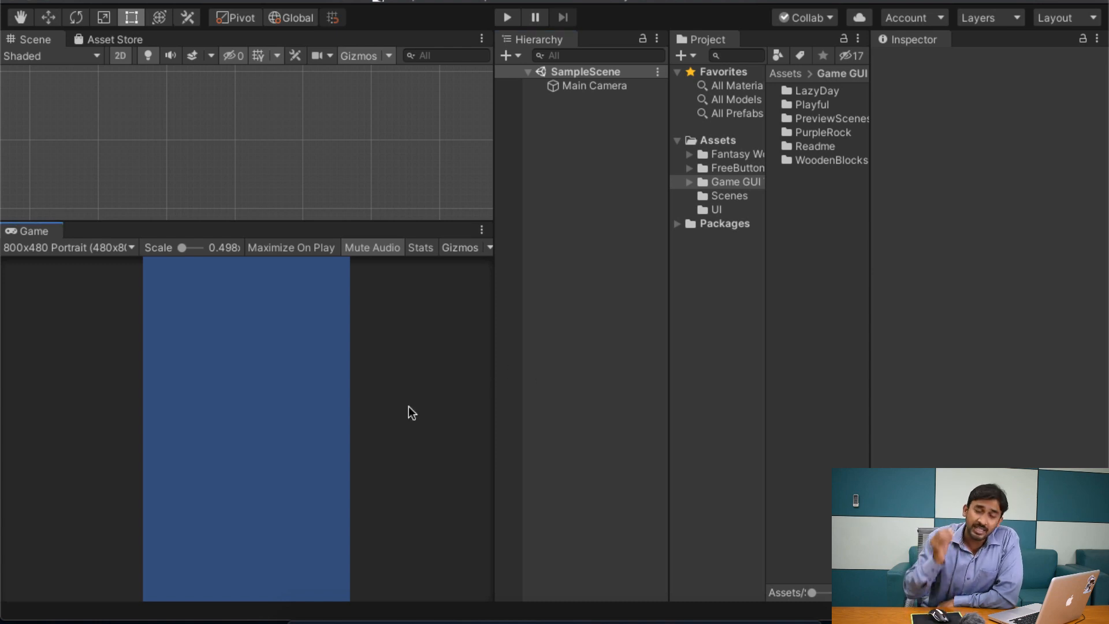
{"action": "left_click", "coordinate": [562, 321]}
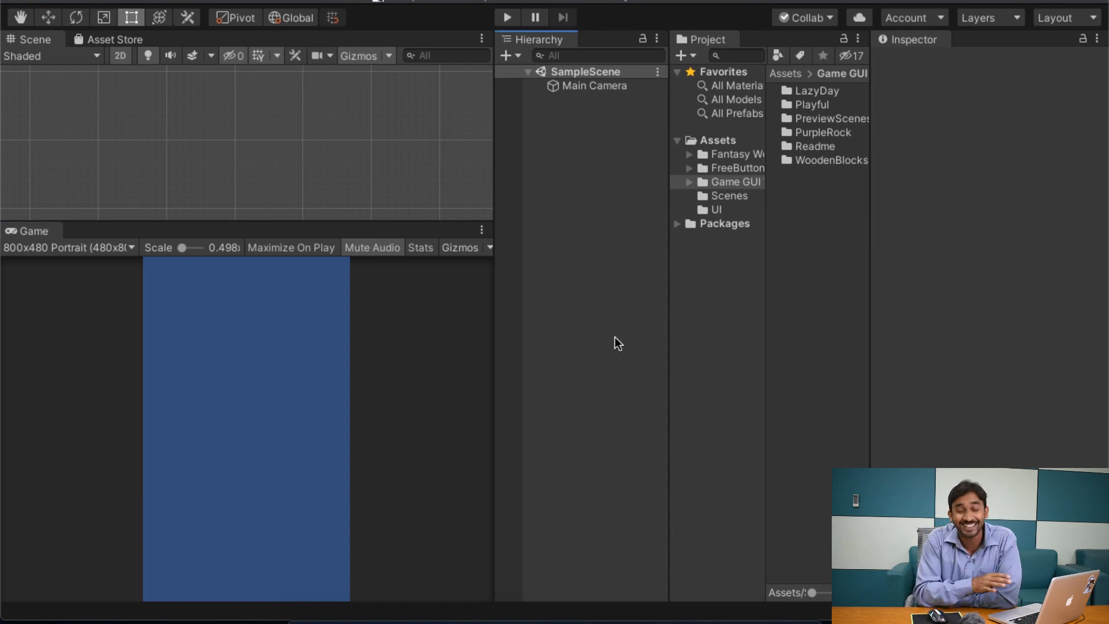
{"action": "left_click", "coordinate": [820, 286]}
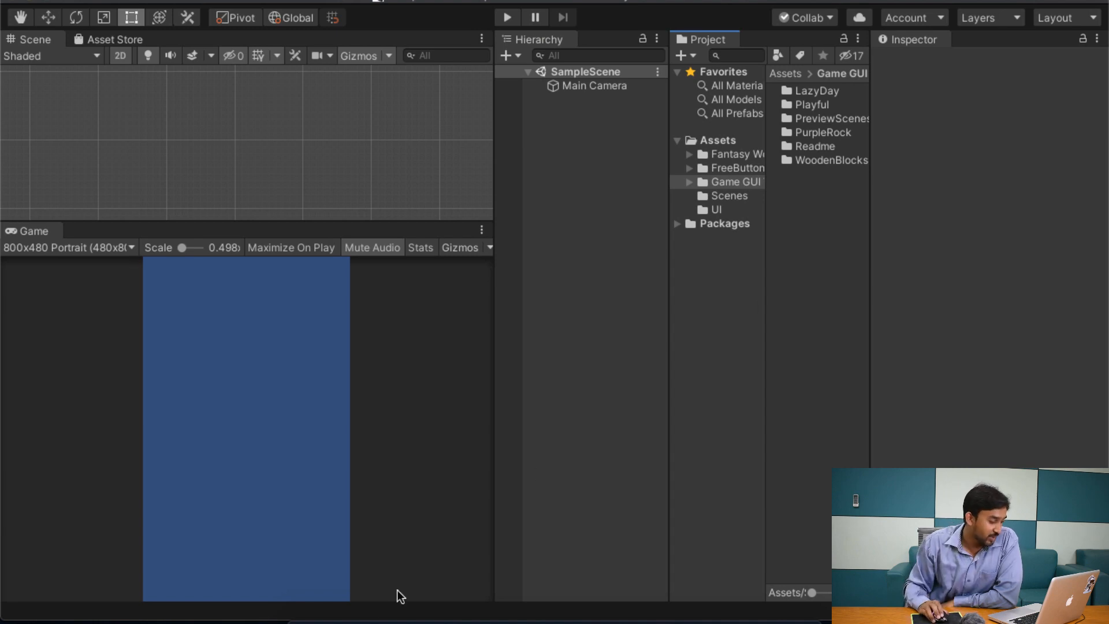
Step: Switch to Finder, copy all five template images from the UI_Template folder in Downloads, and return to Unity
{"action": "mouse_move", "coordinate": [299, 617]}
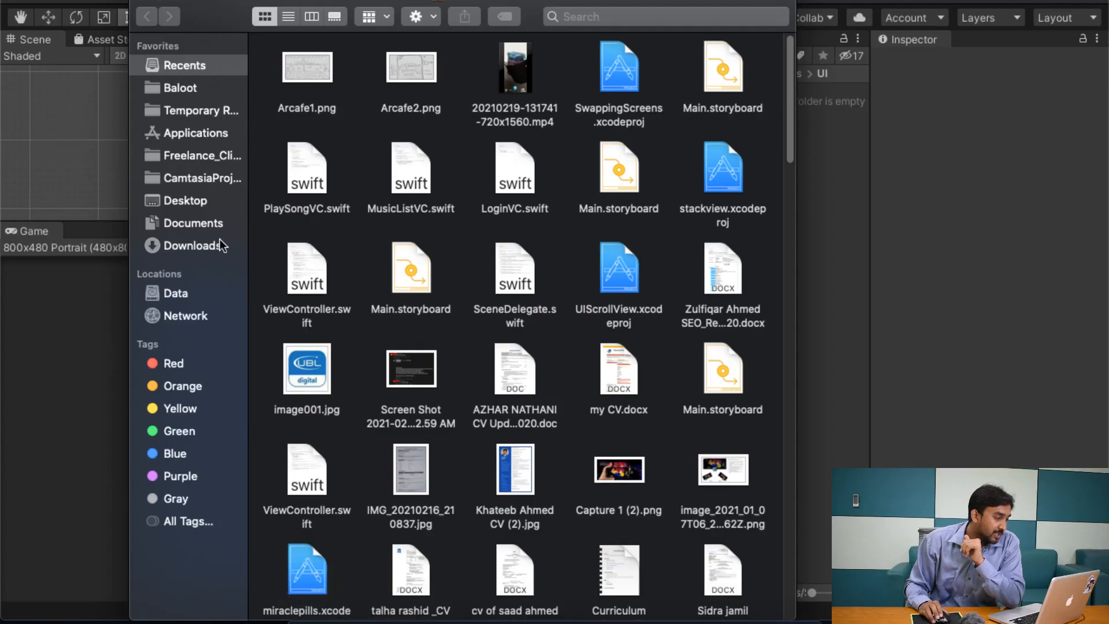
{"action": "left_click", "coordinate": [219, 239]}
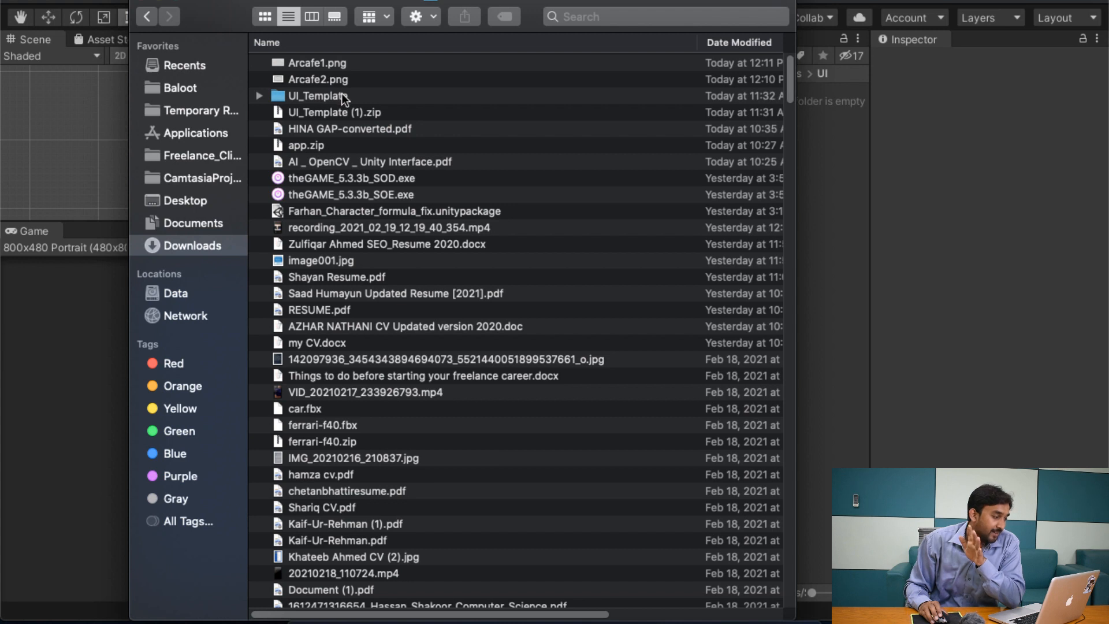
{"action": "left_click", "coordinate": [341, 95]}
{"action": "left_click_drag", "start_coordinate": [210, 8], "coordinate": [121, 12]}
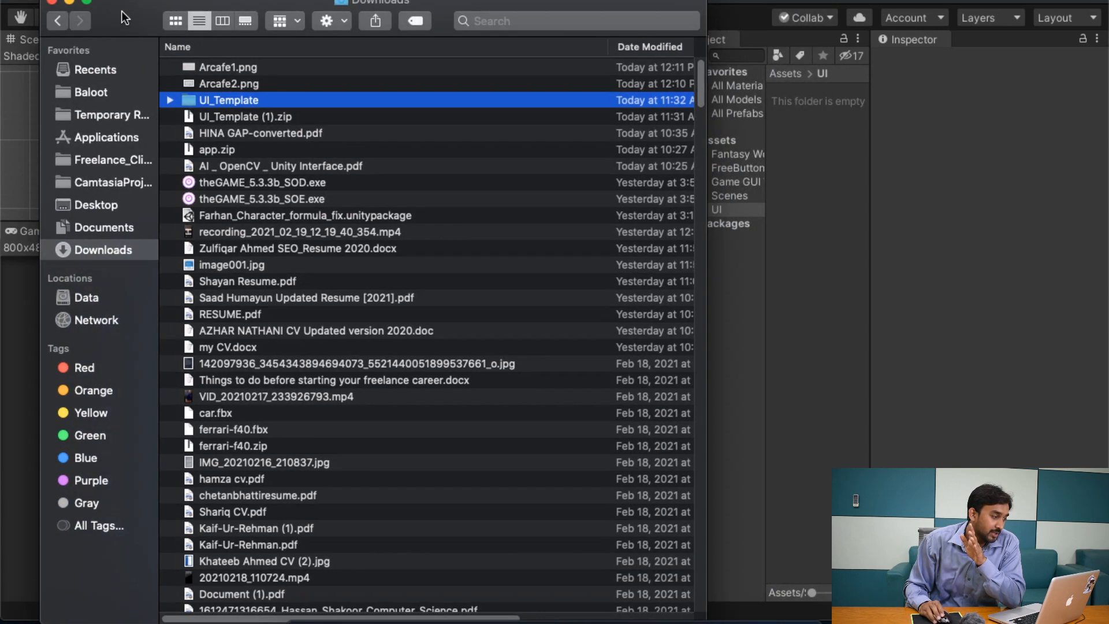
{"action": "double_click", "coordinate": [207, 100]}
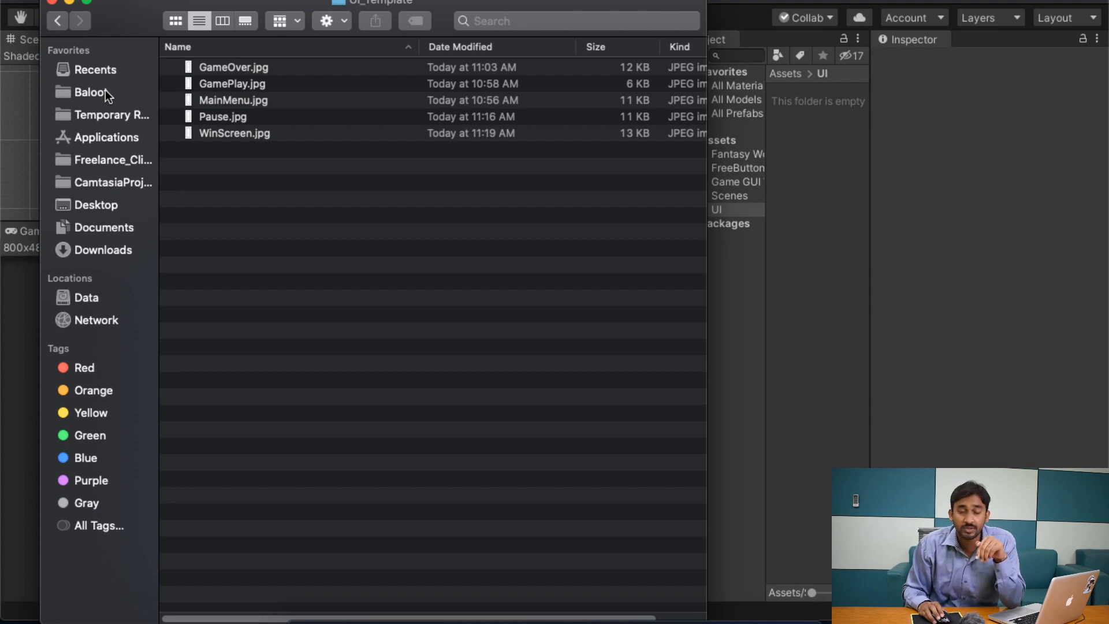
{"action": "left_click_drag", "start_coordinate": [244, 258], "coordinate": [238, 54]}
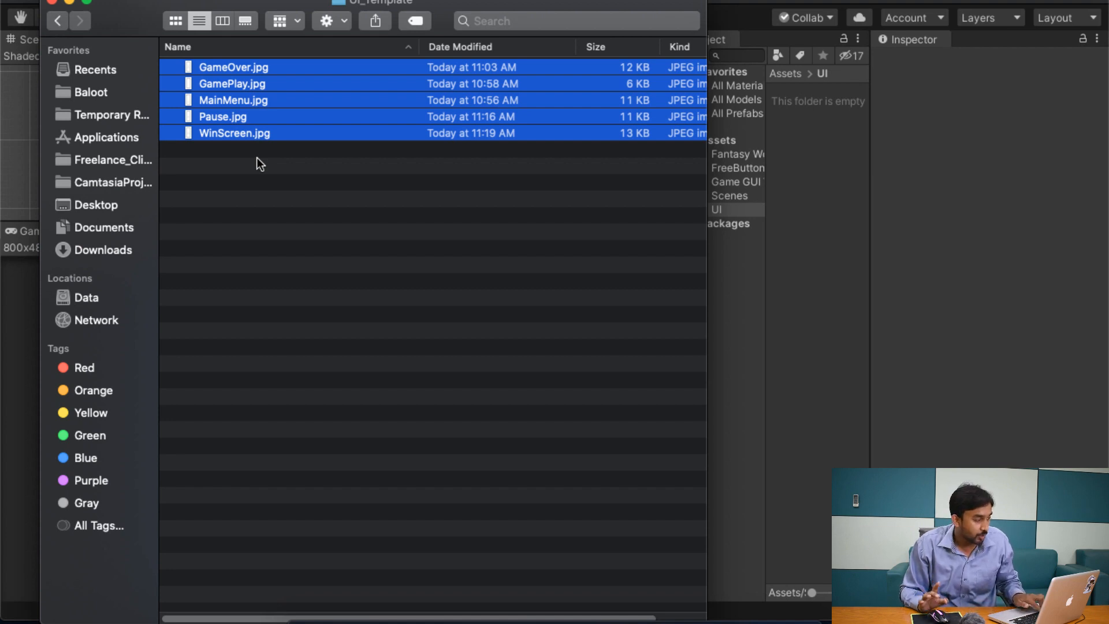
{"action": "left_click", "coordinate": [805, 136]}
{"action": "left_click", "coordinate": [708, 140]}
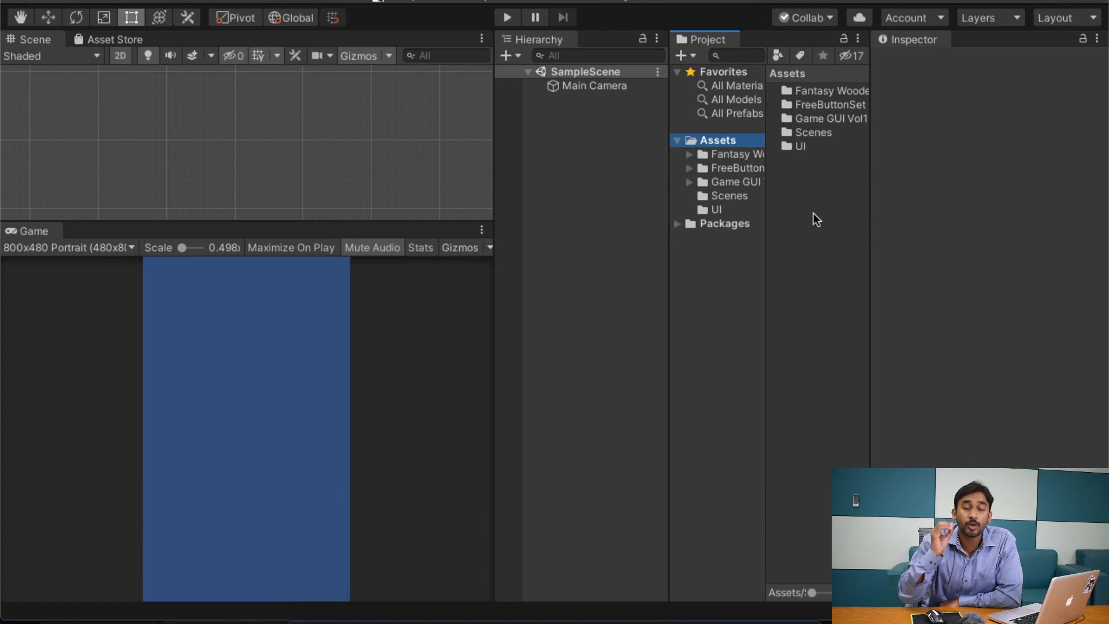
{"action": "left_click", "coordinate": [723, 209]}
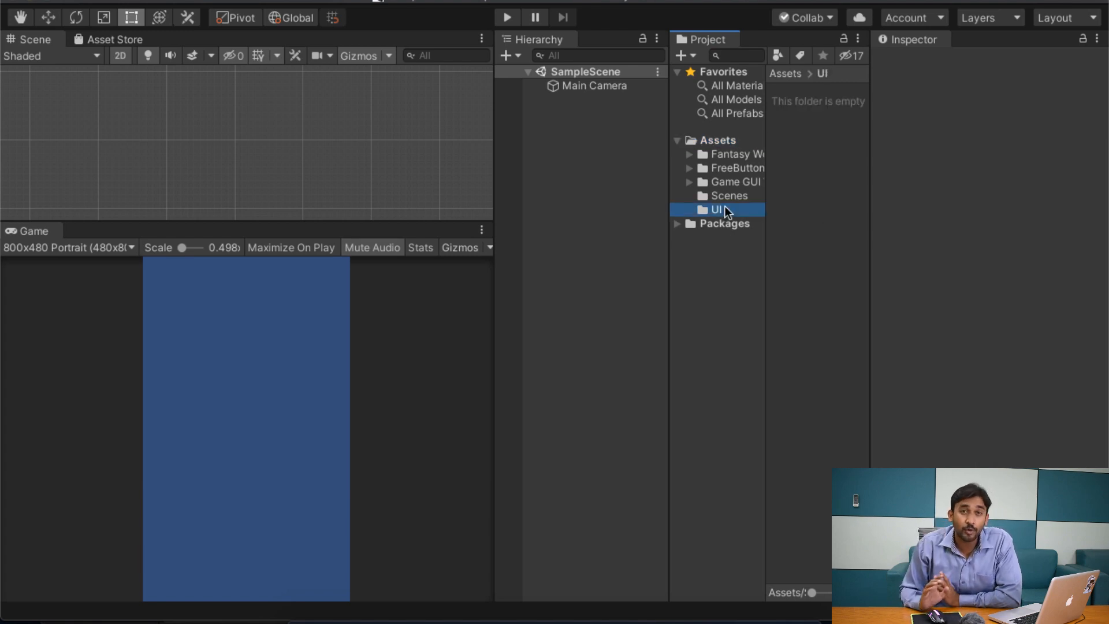
{"action": "left_click", "coordinate": [711, 140]}
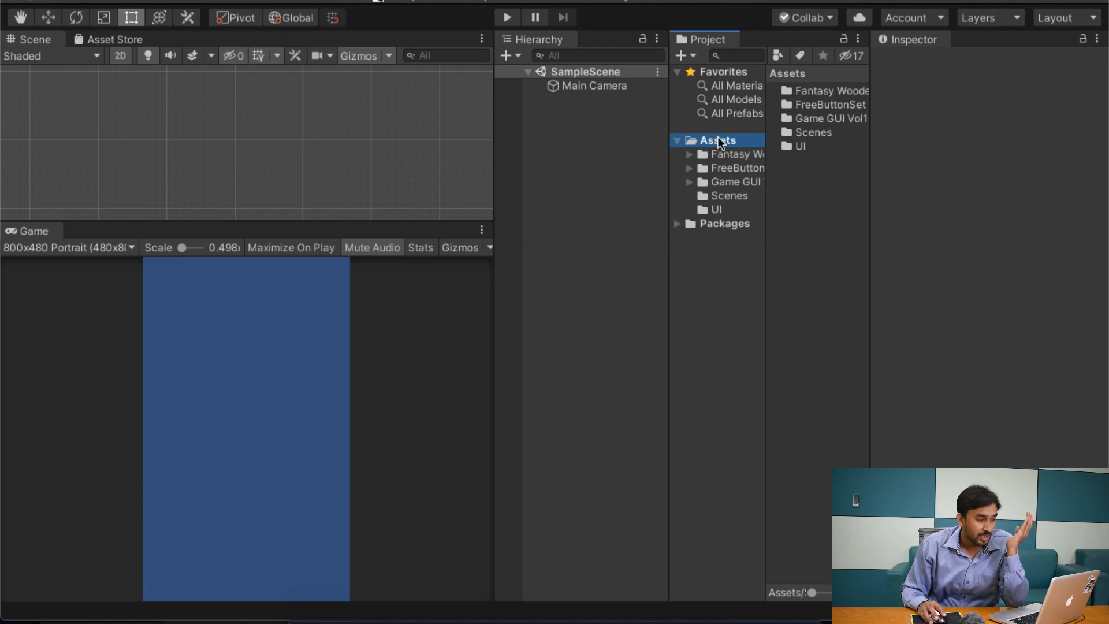
{"action": "right_click", "coordinate": [713, 140]}
{"action": "mouse_move", "coordinate": [770, 147]}
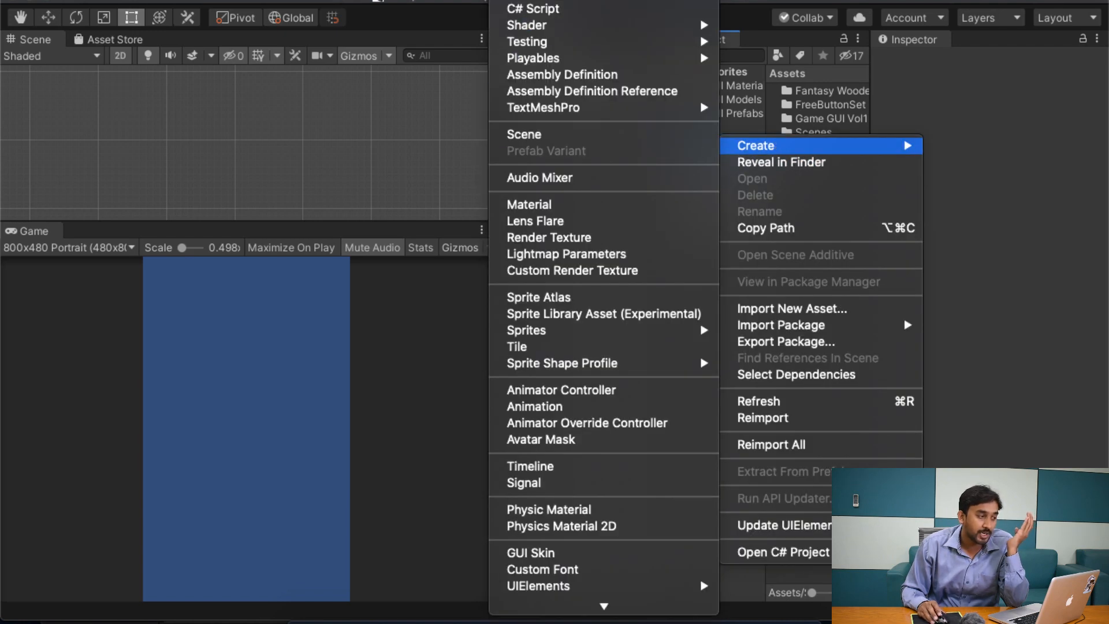
{"action": "key", "text": "Escape"}
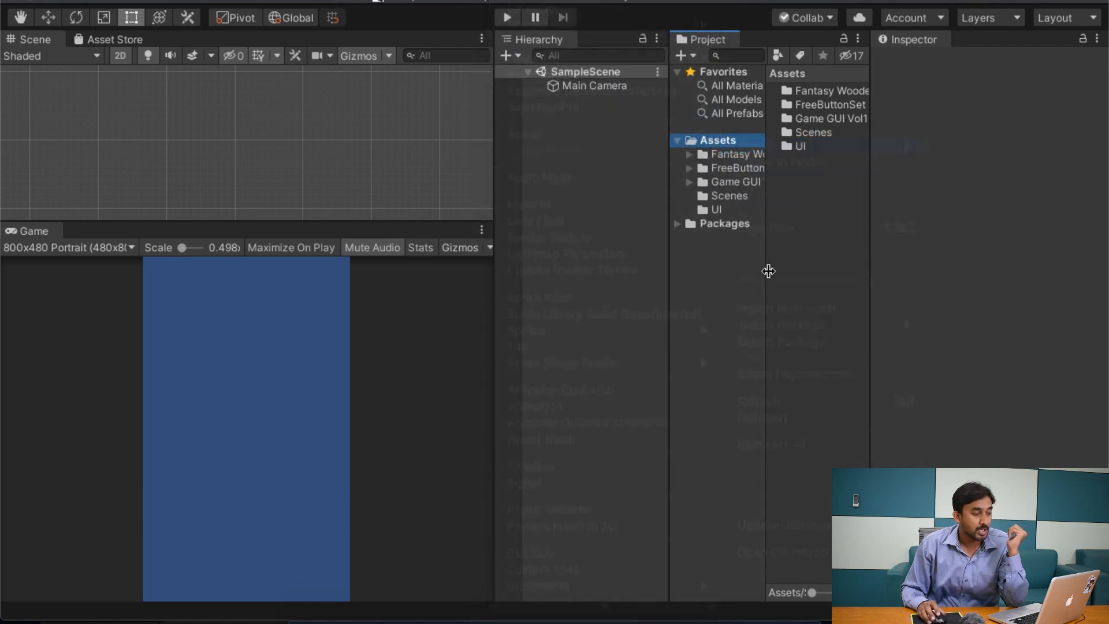
Step: Reveal the project's UI folder in Finder and paste the copied template images into it
{"action": "left_click", "coordinate": [732, 207]}
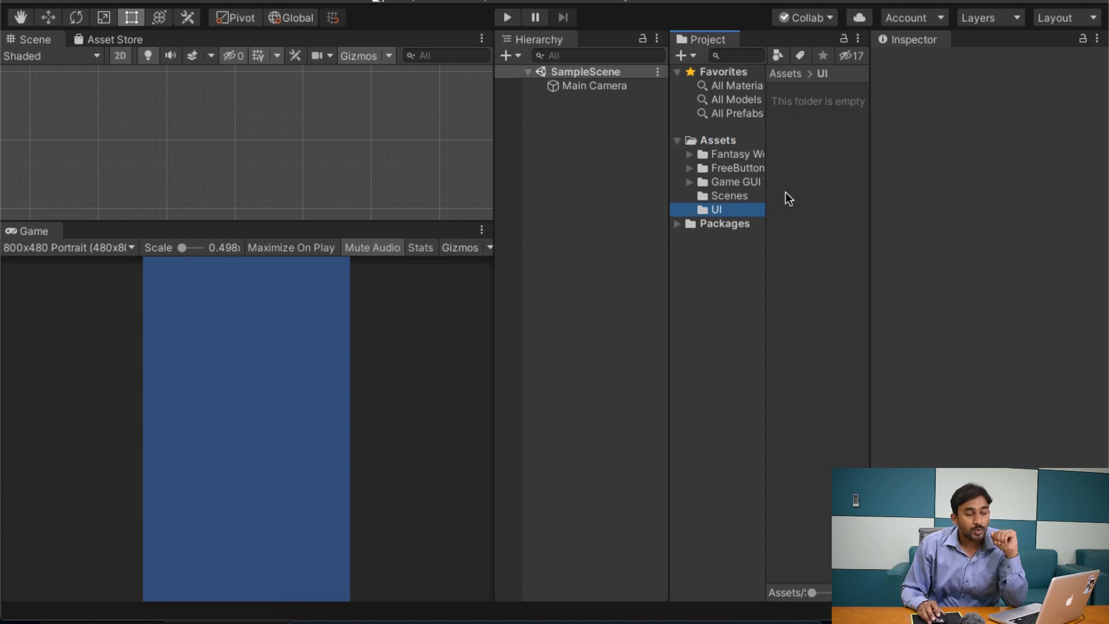
{"action": "right_click", "coordinate": [724, 208]}
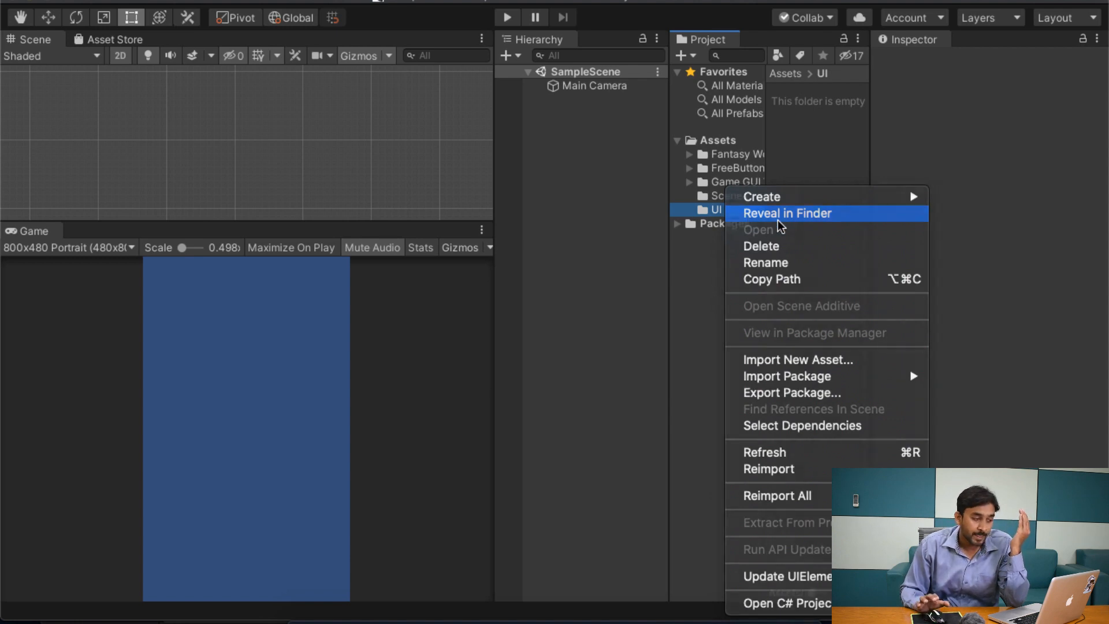
{"action": "left_click", "coordinate": [778, 220]}
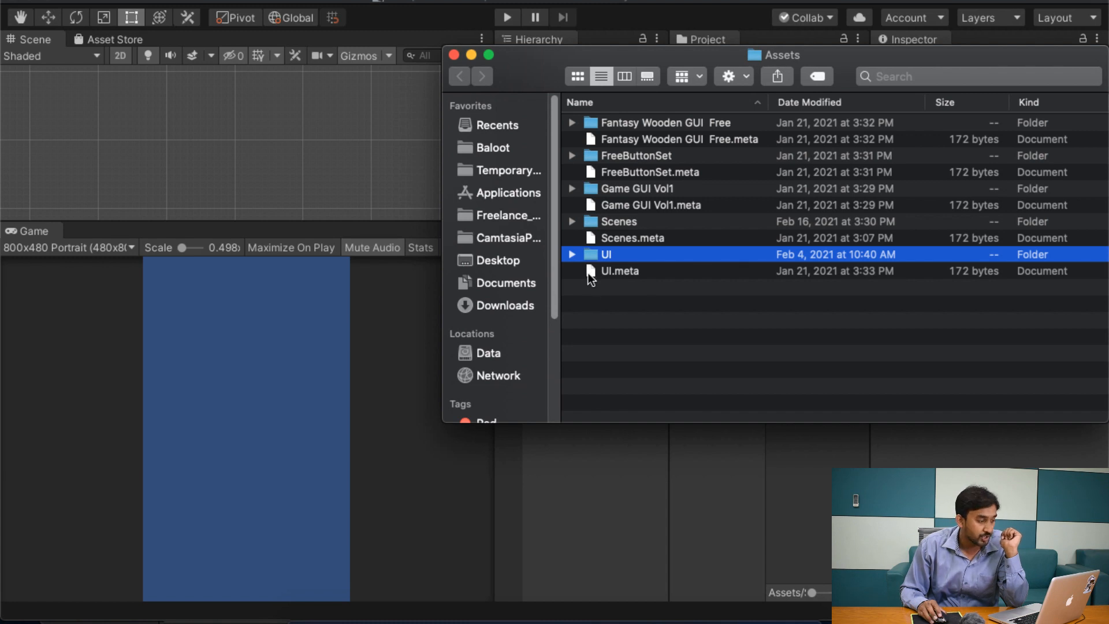
{"action": "double_click", "coordinate": [590, 255]}
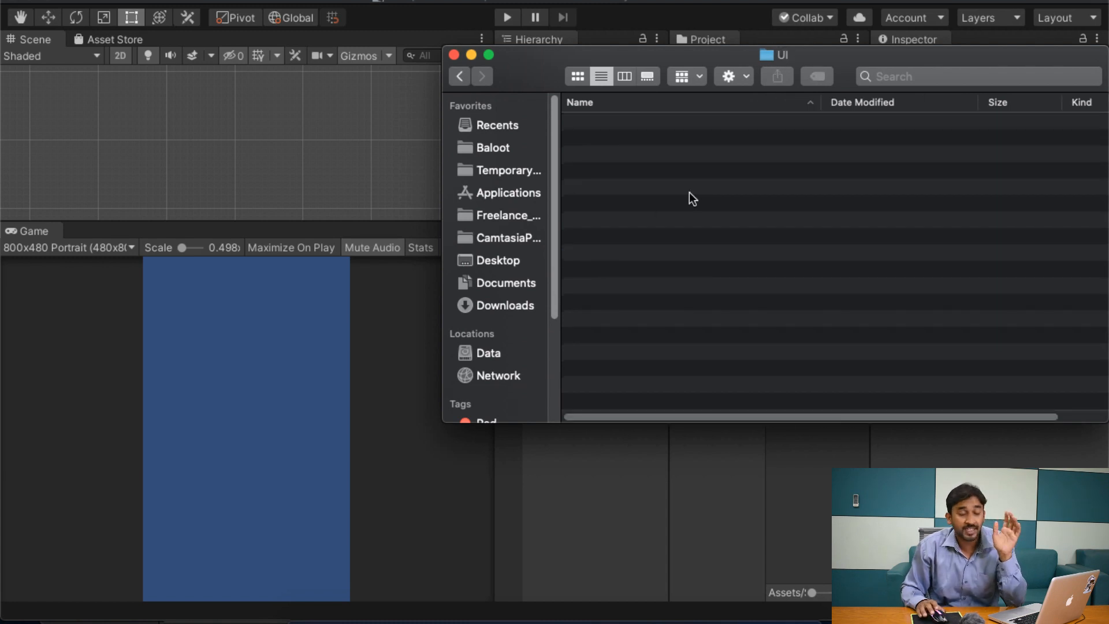
{"action": "key", "text": "super+v"}
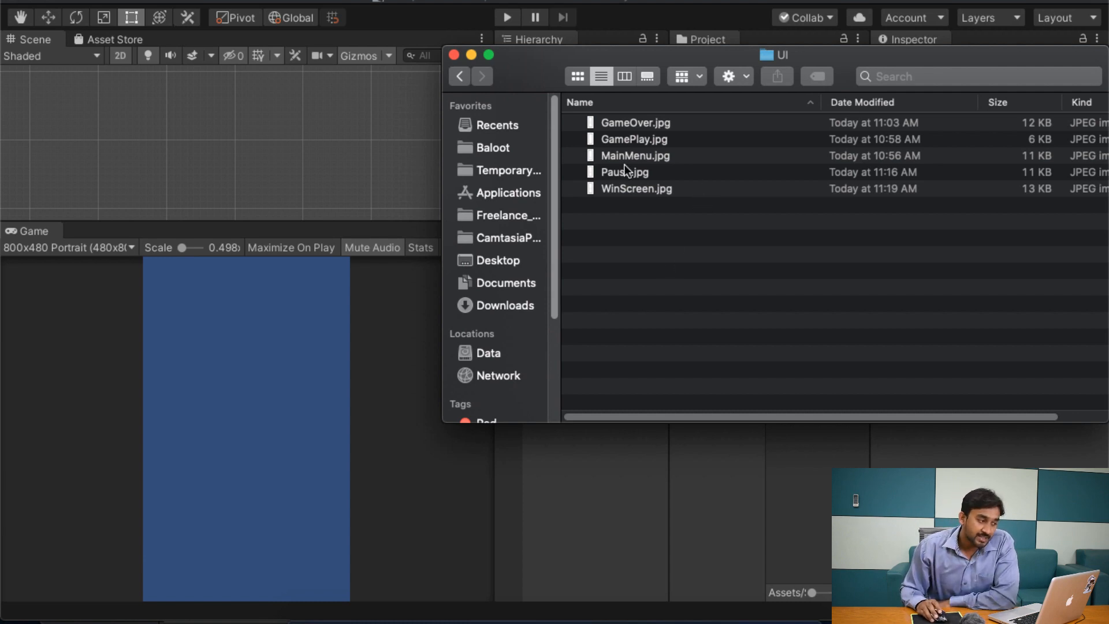
Step: Review the pasted GameOver, GamePlay, MainMenu, Pause and WinScreen image files in the UI folder
{"action": "left_click", "coordinate": [618, 127]}
{"action": "left_click", "coordinate": [632, 143]}
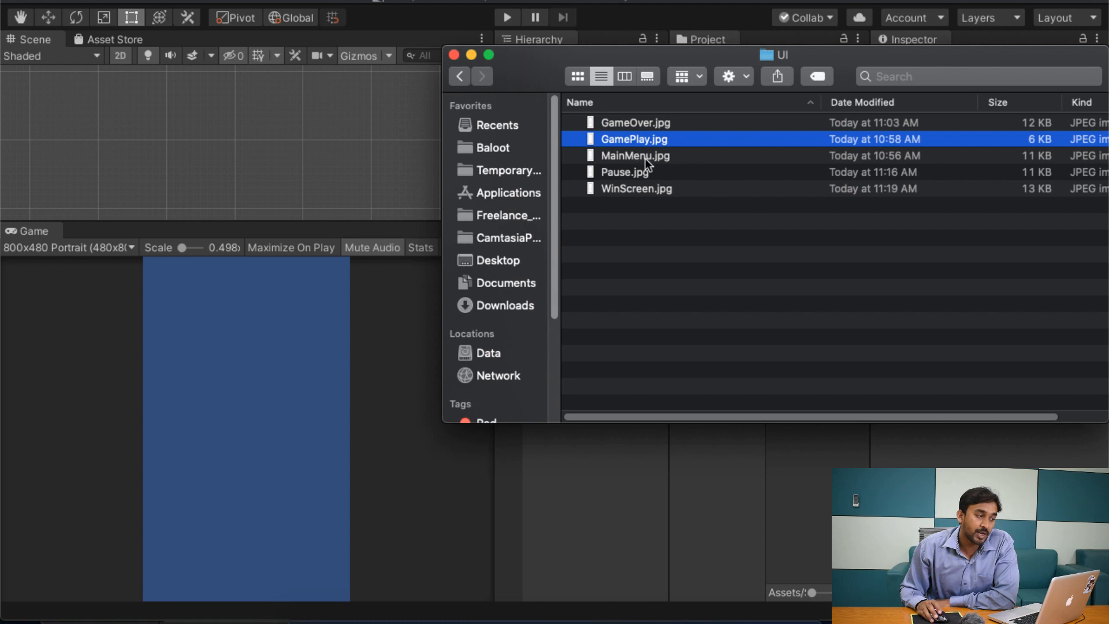
{"action": "left_click", "coordinate": [646, 158]}
{"action": "left_click", "coordinate": [652, 174]}
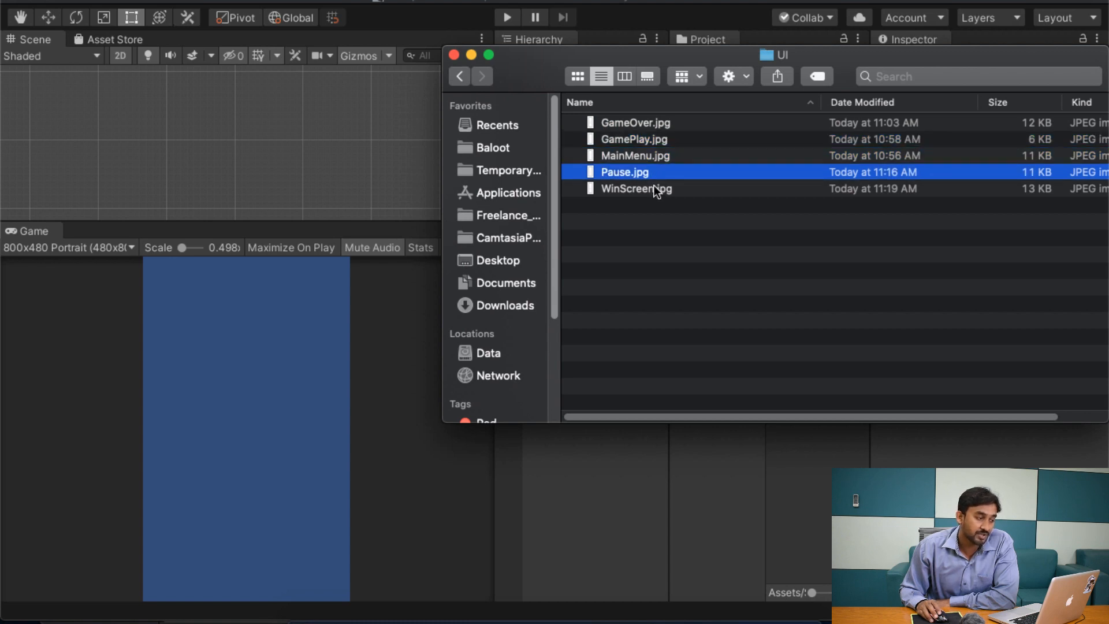
{"action": "left_click", "coordinate": [656, 191]}
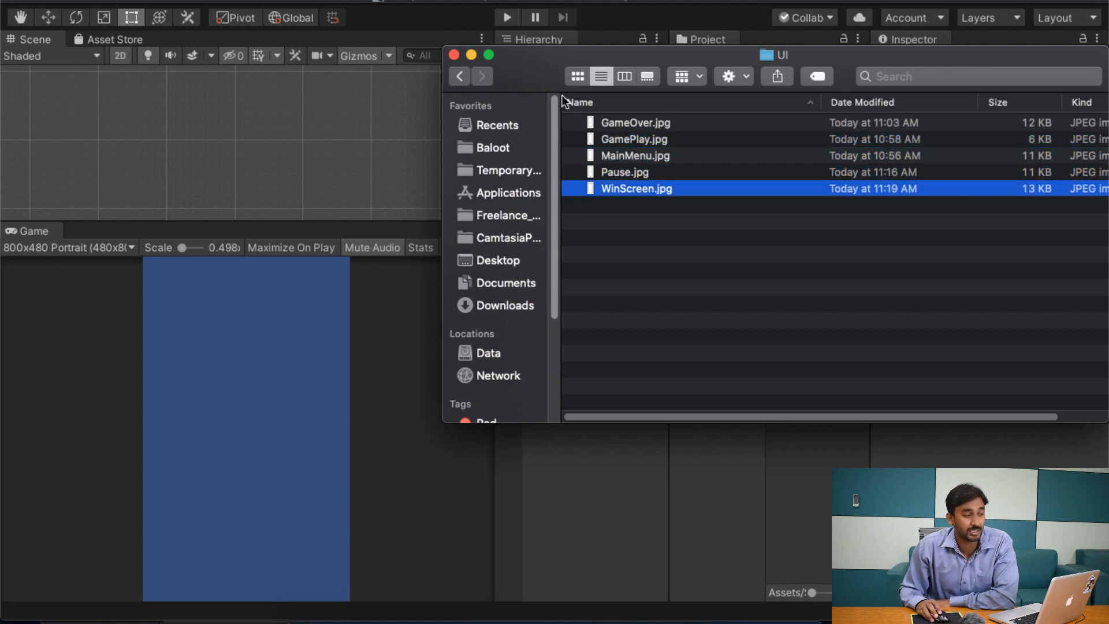
Step: Close the Finder windows and switch back to Unity to import the images into the UI folder
{"action": "left_click_drag", "start_coordinate": [504, 58], "coordinate": [315, 32]}
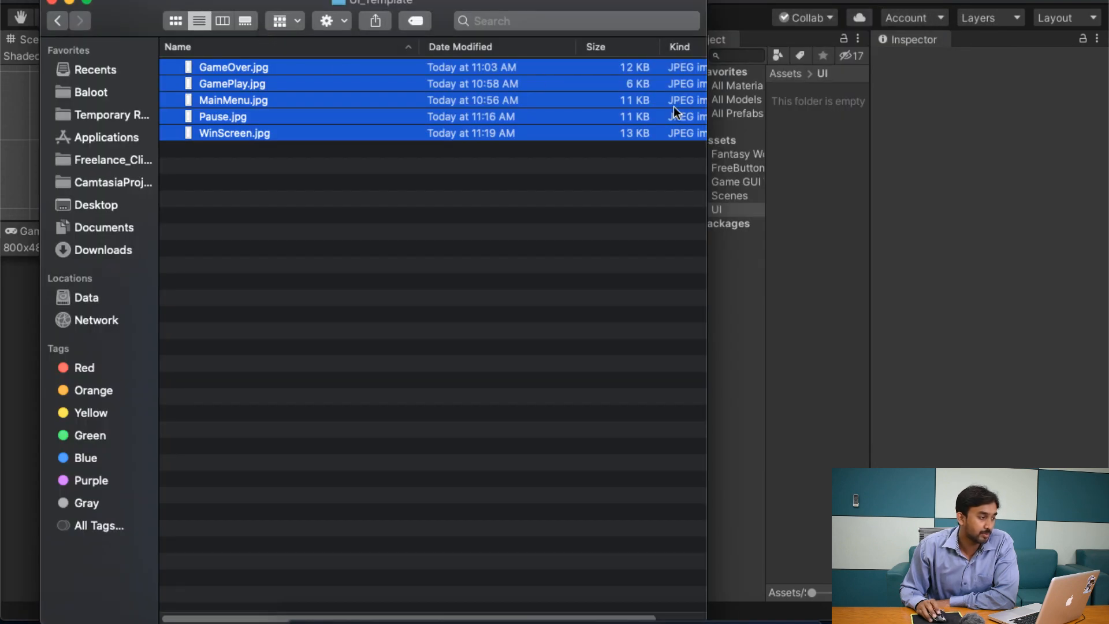
{"action": "left_click", "coordinate": [53, 1]}
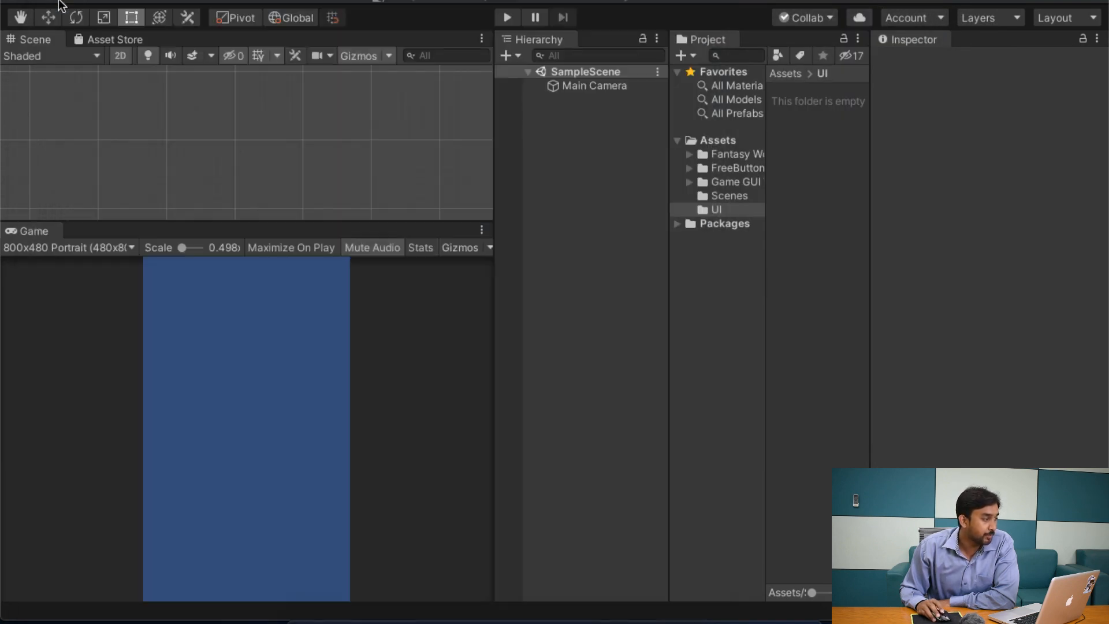
{"action": "left_click", "coordinate": [731, 1]}
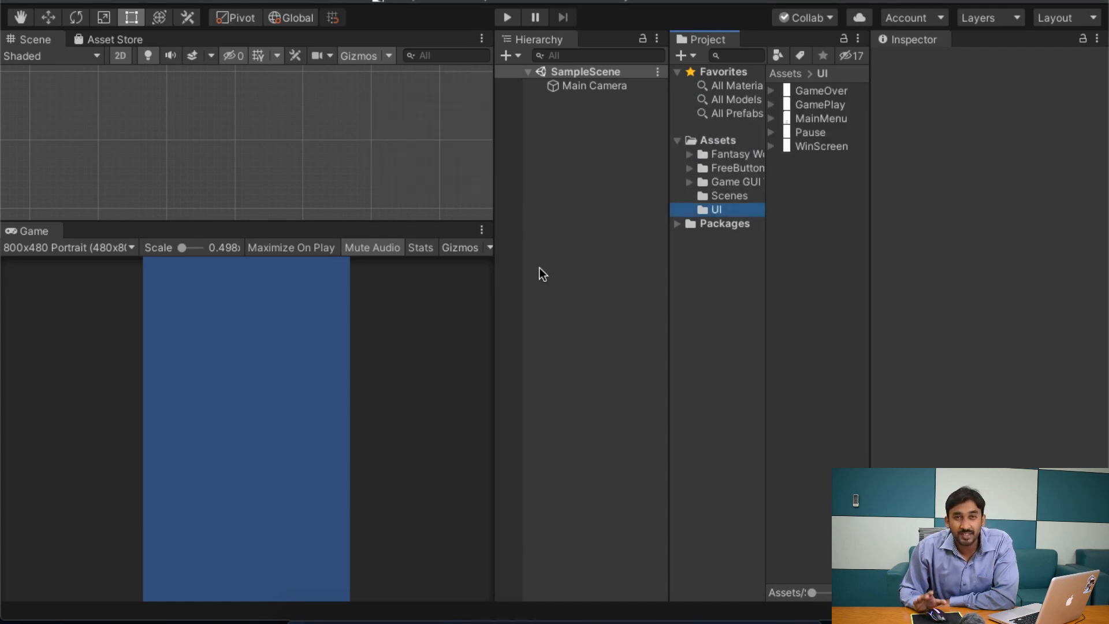
Step: Inspect the GameOver image's import settings and its nested sprite in the UI folder
{"action": "left_click", "coordinate": [833, 91]}
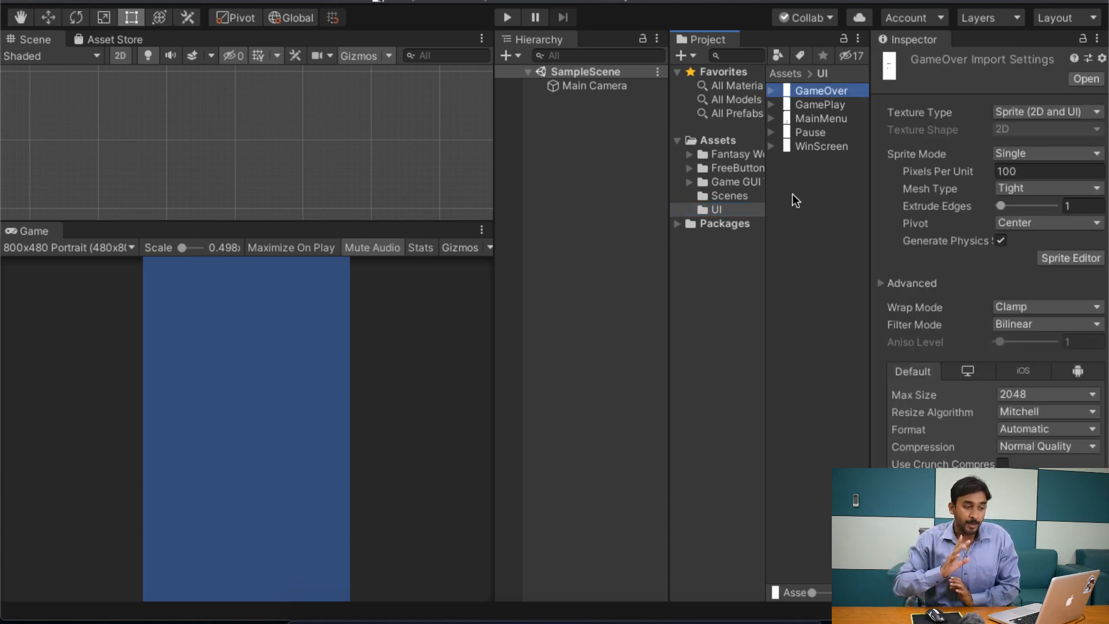
{"action": "left_click", "coordinate": [771, 90]}
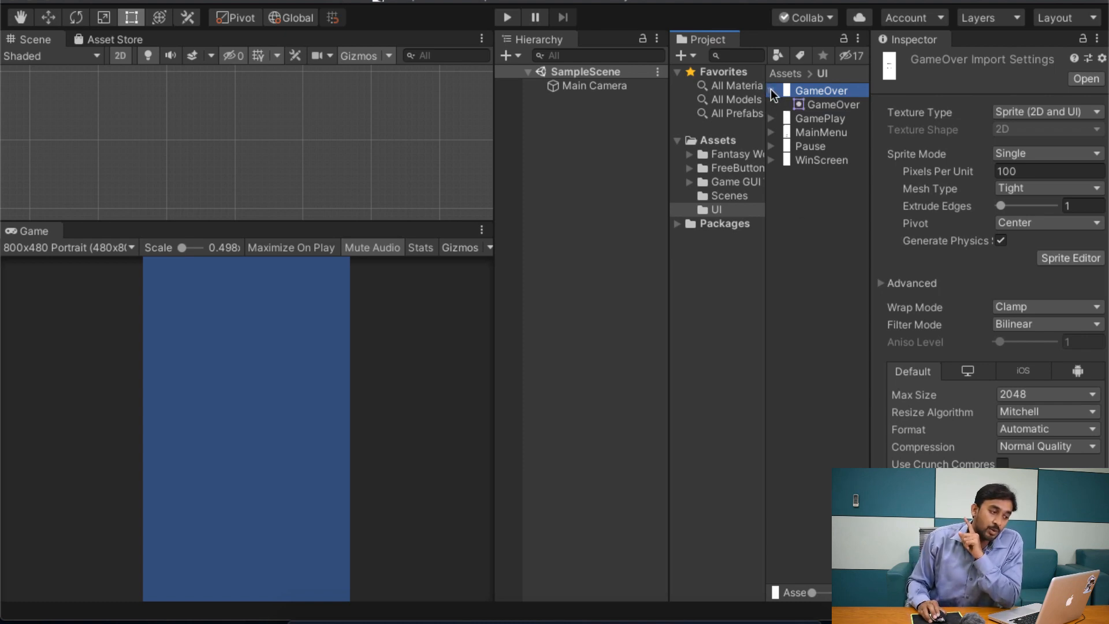
{"action": "left_click", "coordinate": [771, 91]}
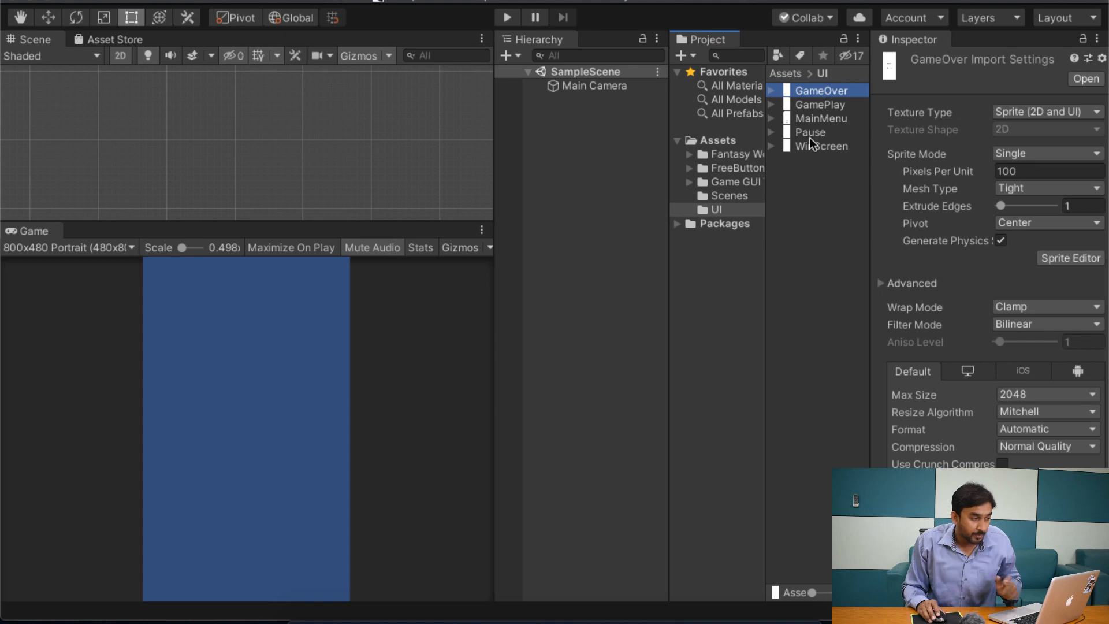
Step: Switch the texture type of all five UI images to Default and back to Sprite (2D and UI)
{"action": "left_click", "coordinate": [824, 148]}
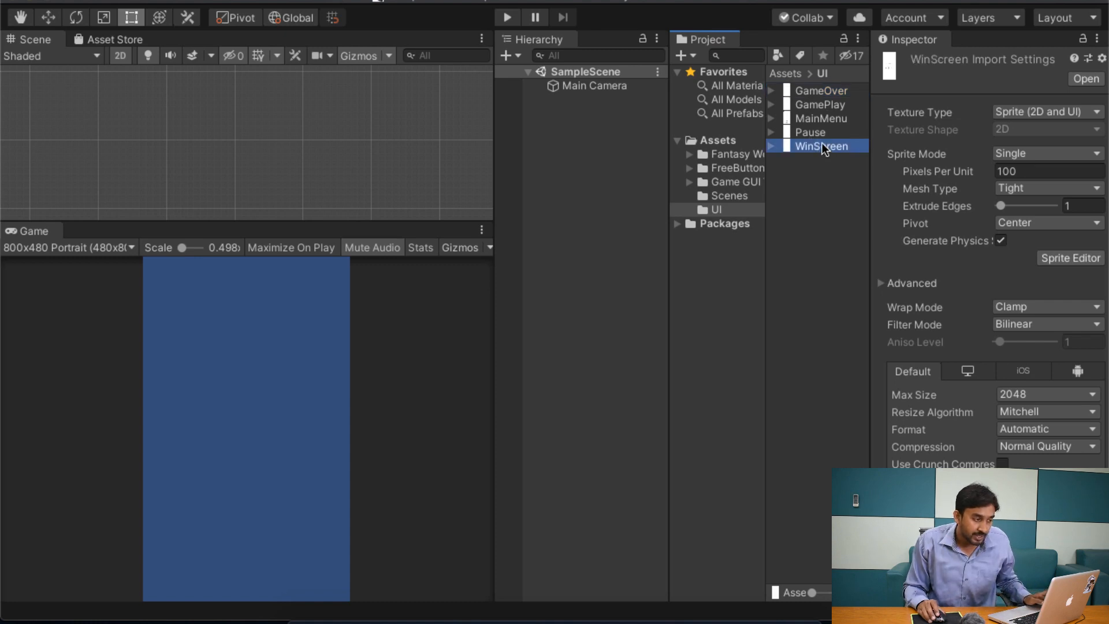
{"action": "left_click", "coordinate": [819, 90], "text": "shift"}
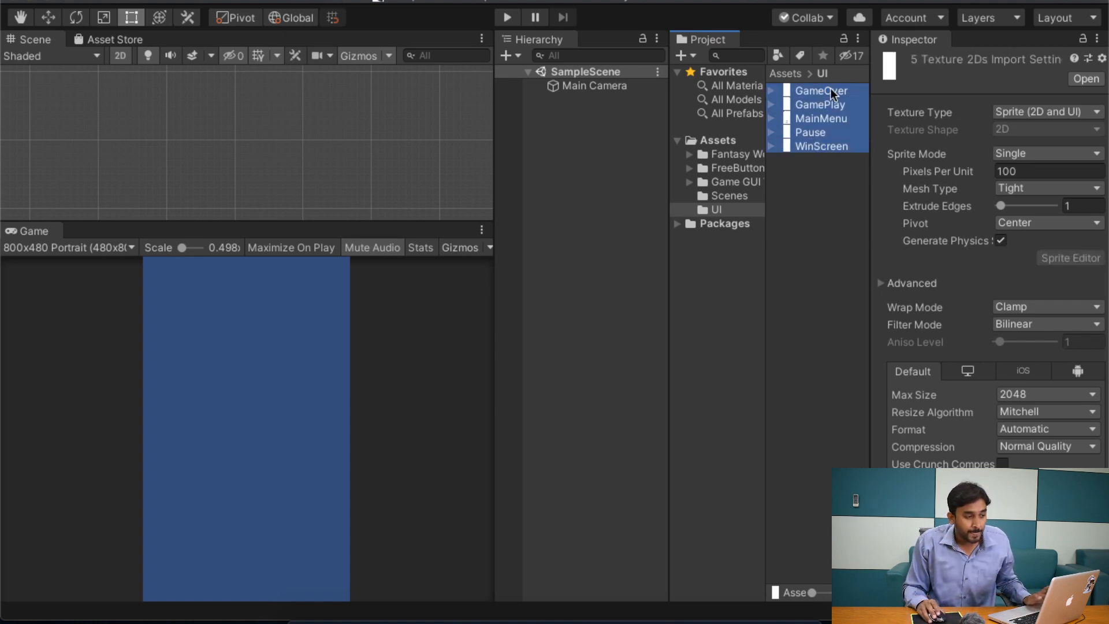
{"action": "left_click", "coordinate": [1045, 109]}
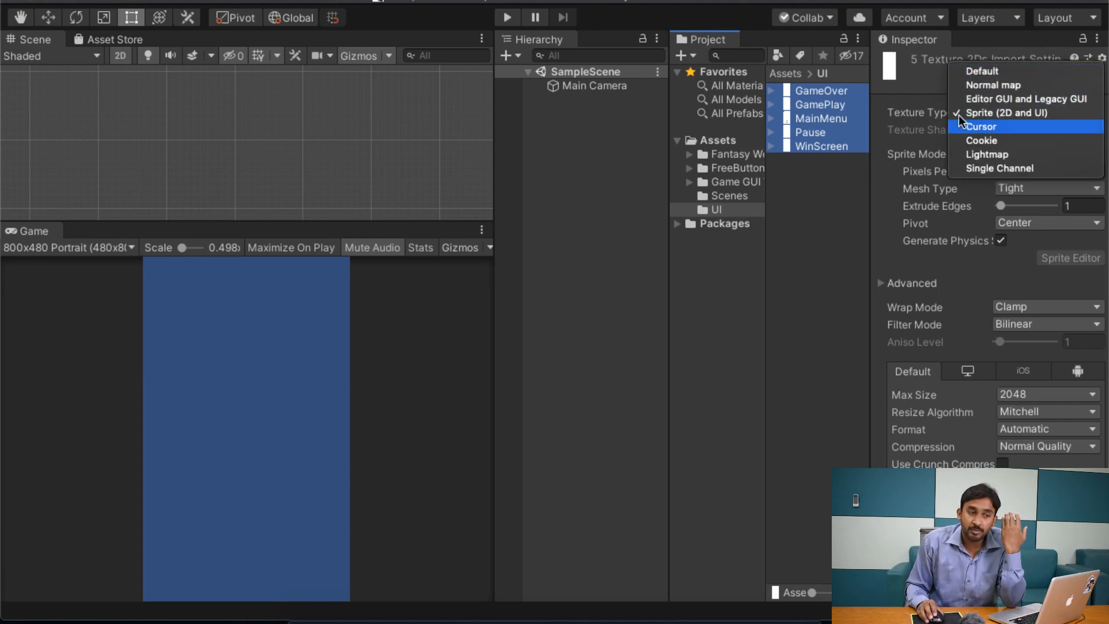
{"action": "left_click", "coordinate": [1016, 72]}
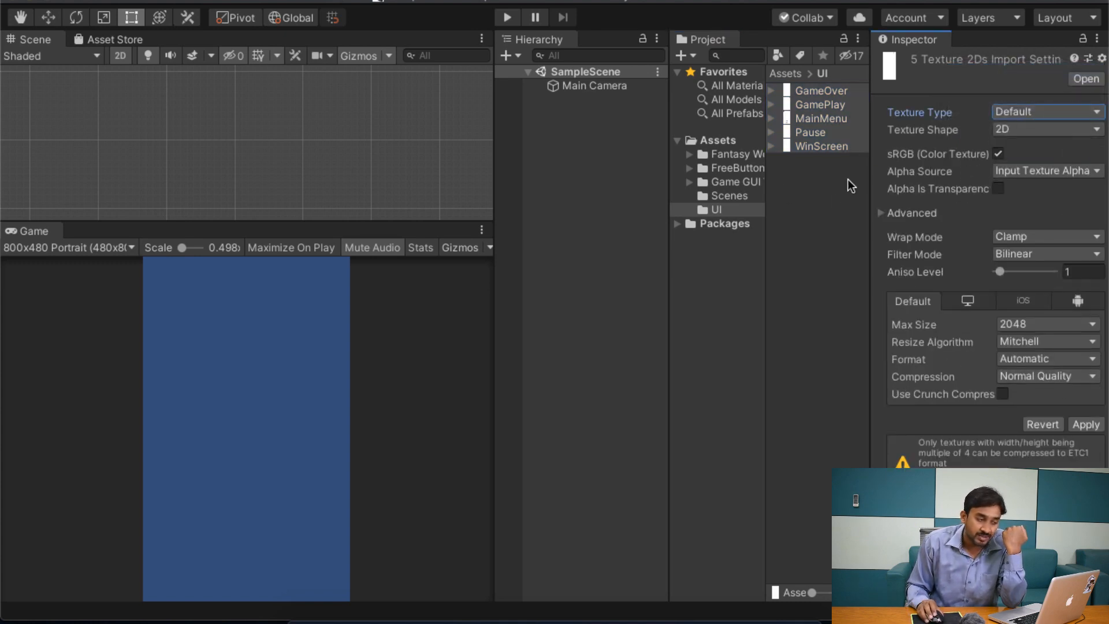
{"action": "left_click", "coordinate": [1013, 108]}
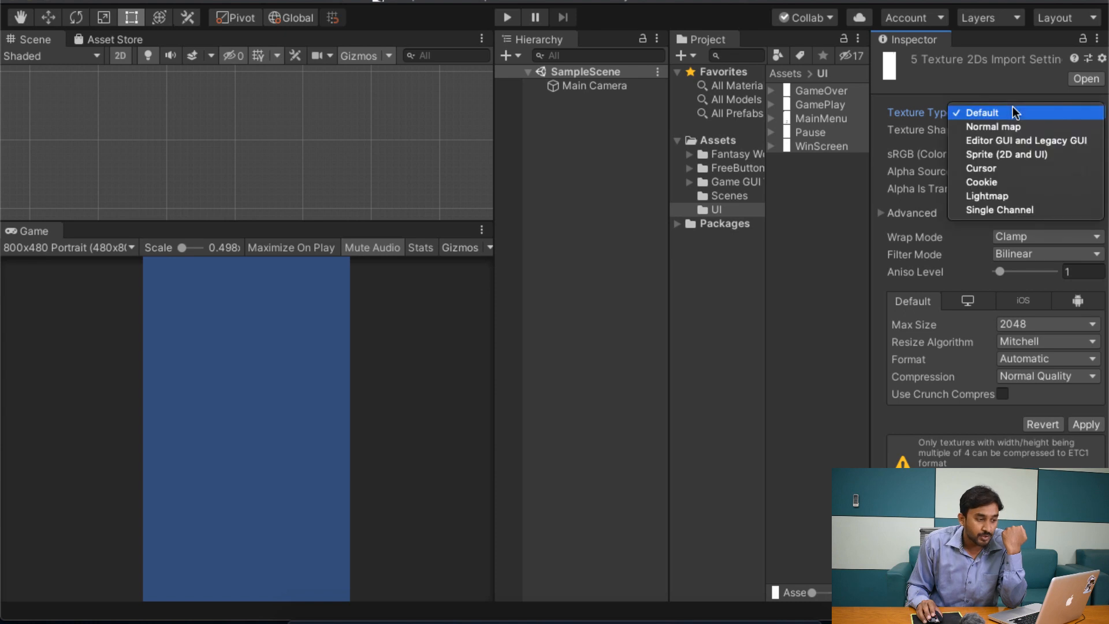
{"action": "left_click", "coordinate": [1030, 151]}
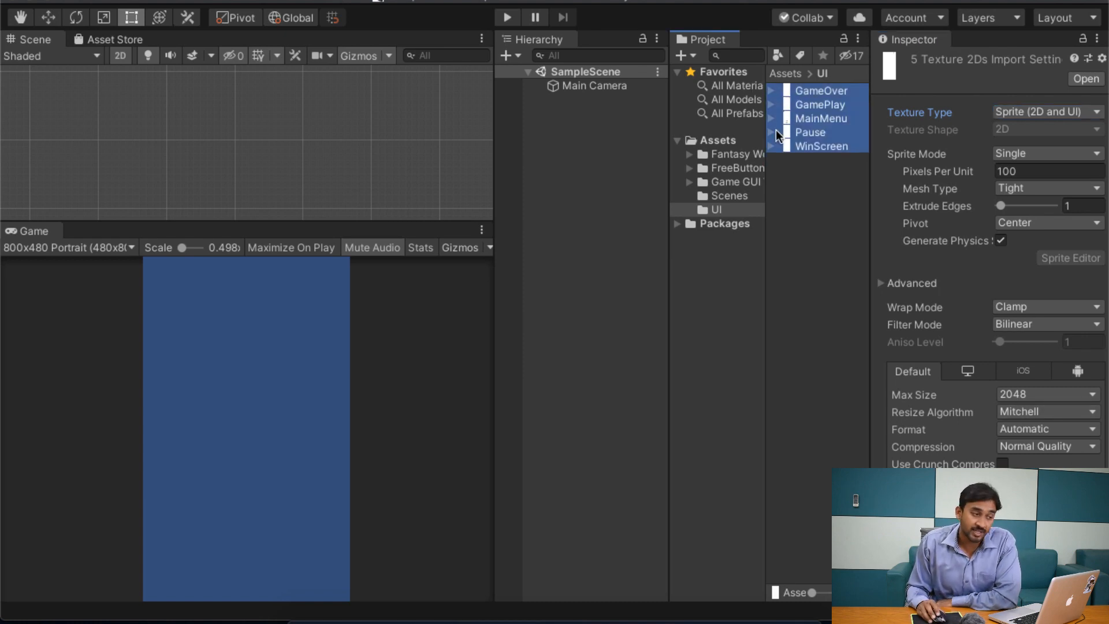
Step: Check the import settings of the GameOver and GamePlay images individually
{"action": "left_click", "coordinate": [808, 90]}
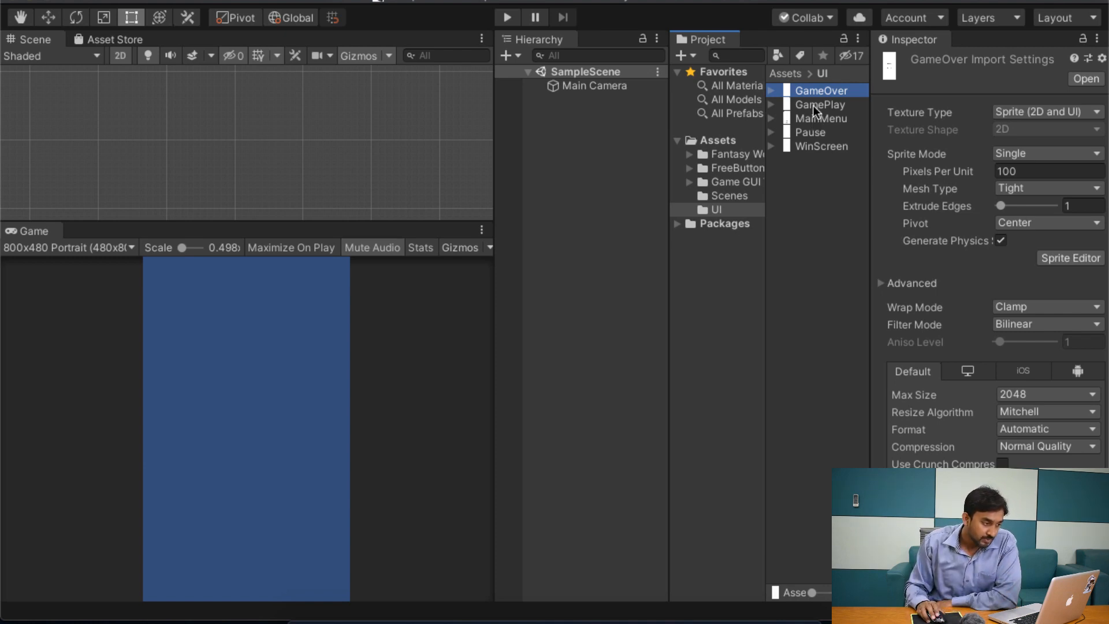
{"action": "left_click", "coordinate": [825, 102]}
{"action": "left_click", "coordinate": [830, 93]}
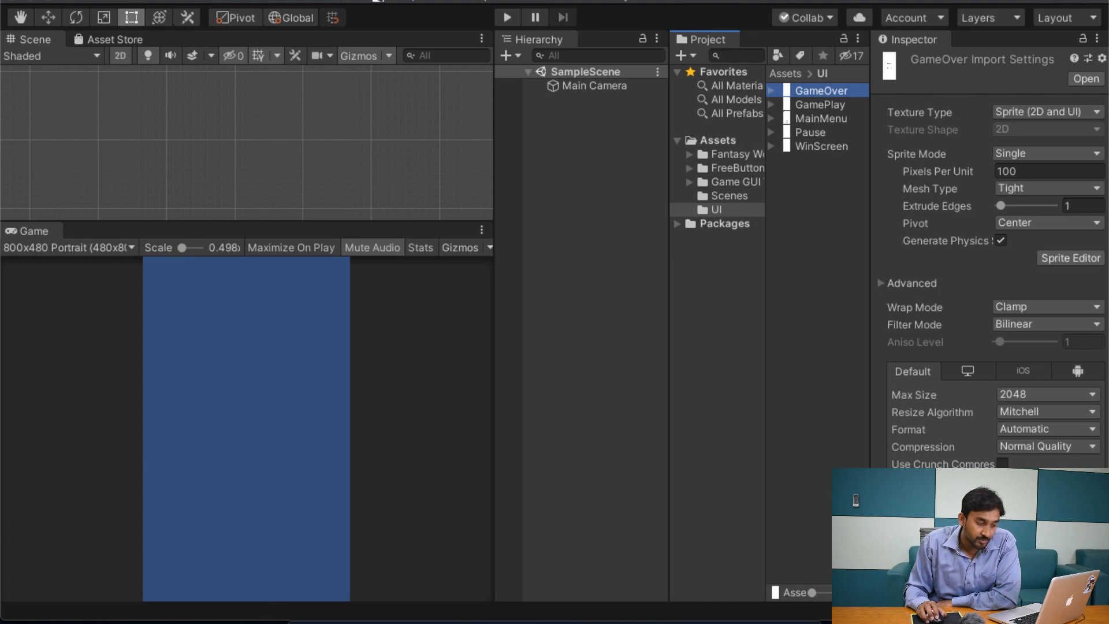
Step: Enlarge the GameOver image preview and widen the Inspector to examine the Game Over screen template
{"action": "left_click_drag", "start_coordinate": [990, 465], "coordinate": [992, 53]}
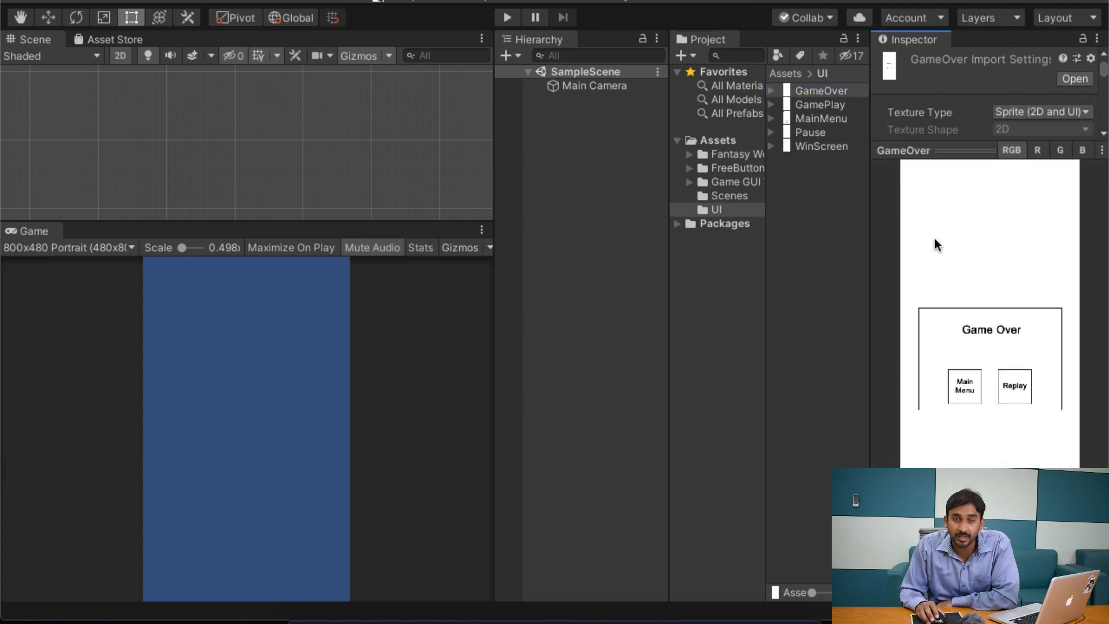
{"action": "left_click", "coordinate": [985, 152]}
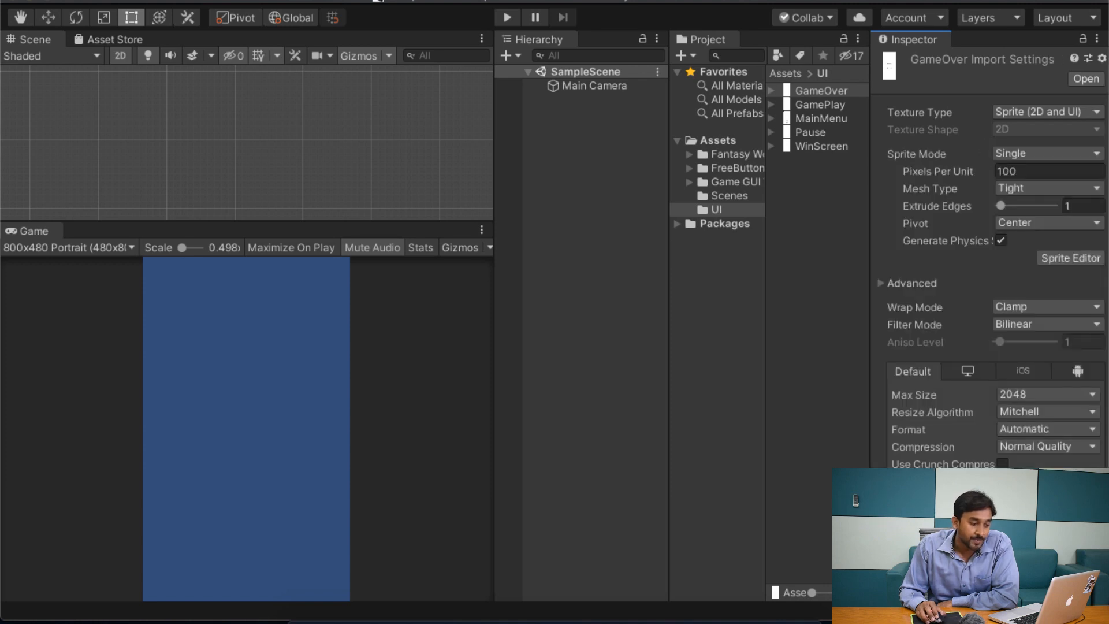
{"action": "left_click_drag", "start_coordinate": [986, 594], "coordinate": [995, 82]}
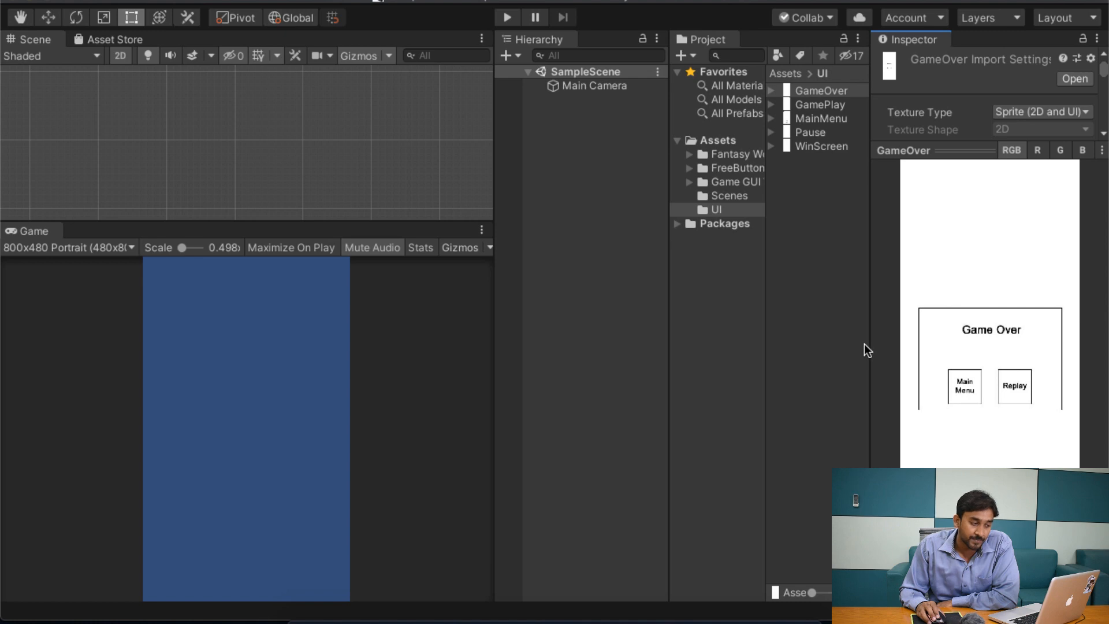
{"action": "left_click_drag", "start_coordinate": [864, 344], "coordinate": [582, 317]}
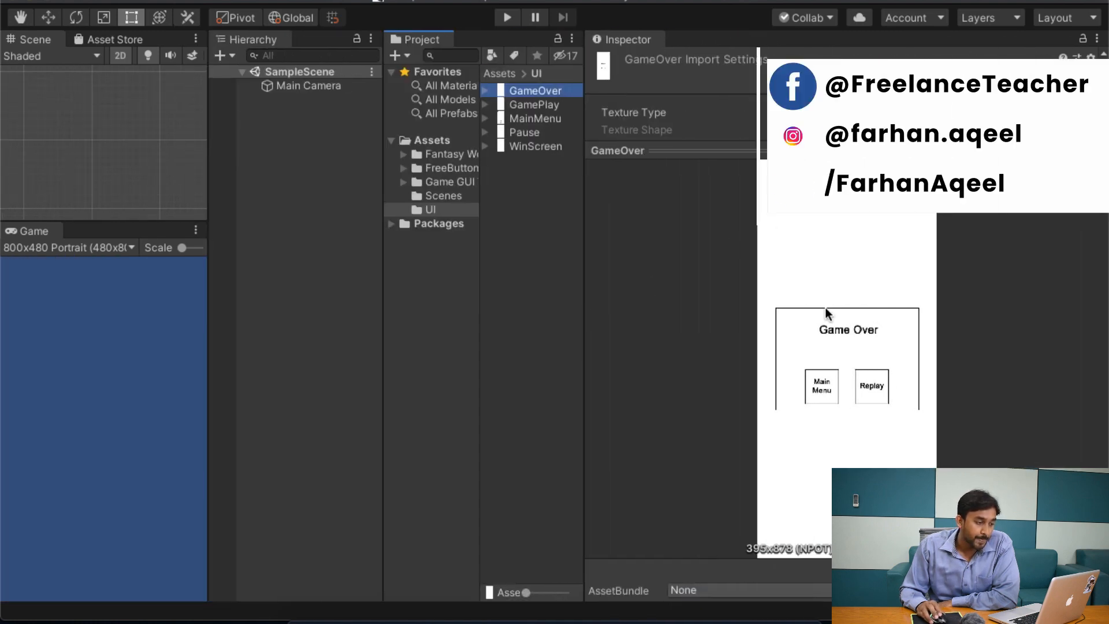
{"action": "left_click", "coordinate": [877, 335]}
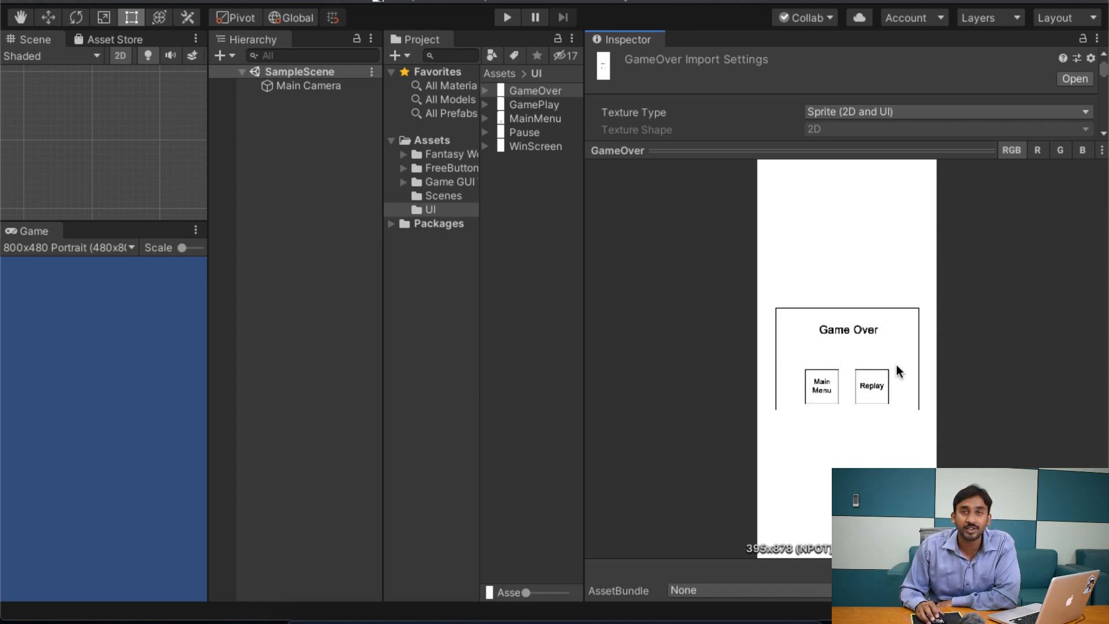
Step: Preview the GamePlay, MainMenu, Pause and WinScreen templates one by one to study their button layouts
{"action": "left_click", "coordinate": [530, 105]}
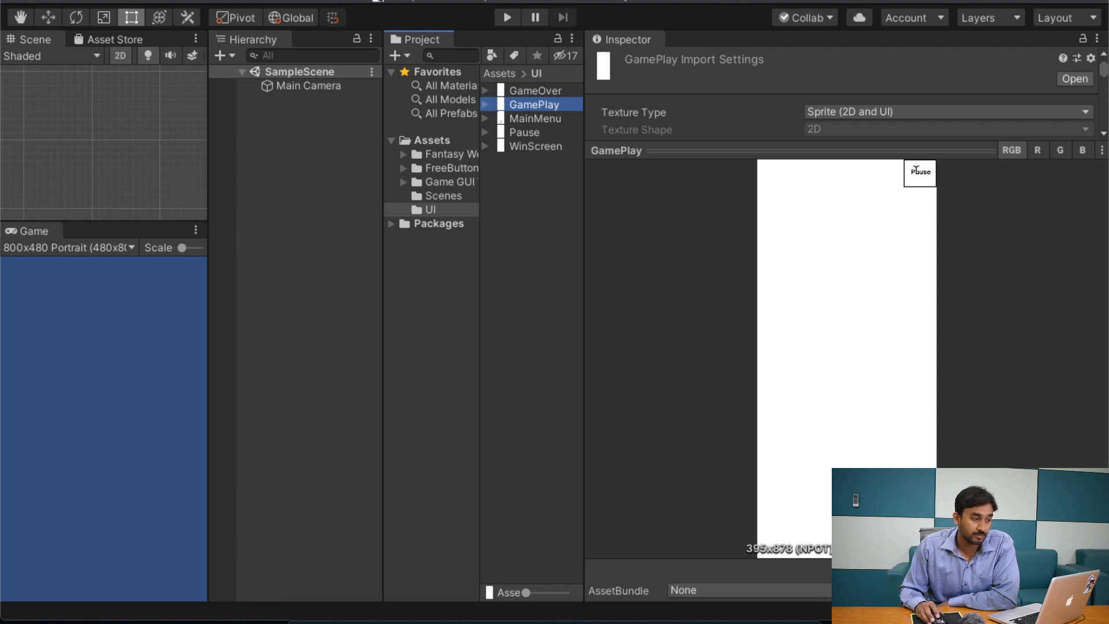
{"action": "left_click", "coordinate": [550, 121]}
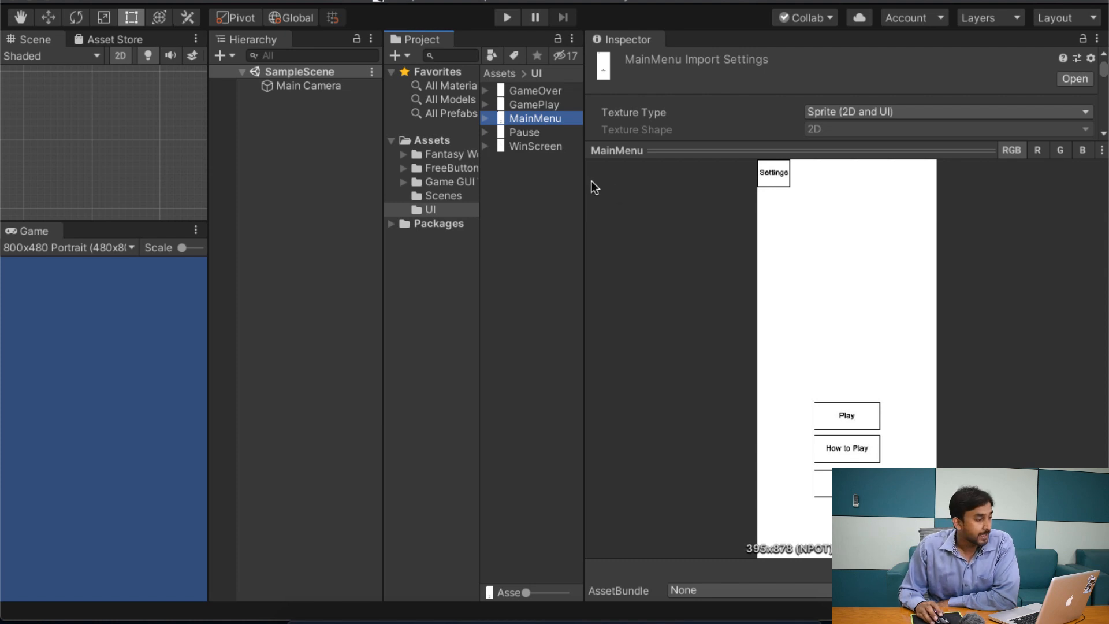
{"action": "left_click", "coordinate": [537, 126]}
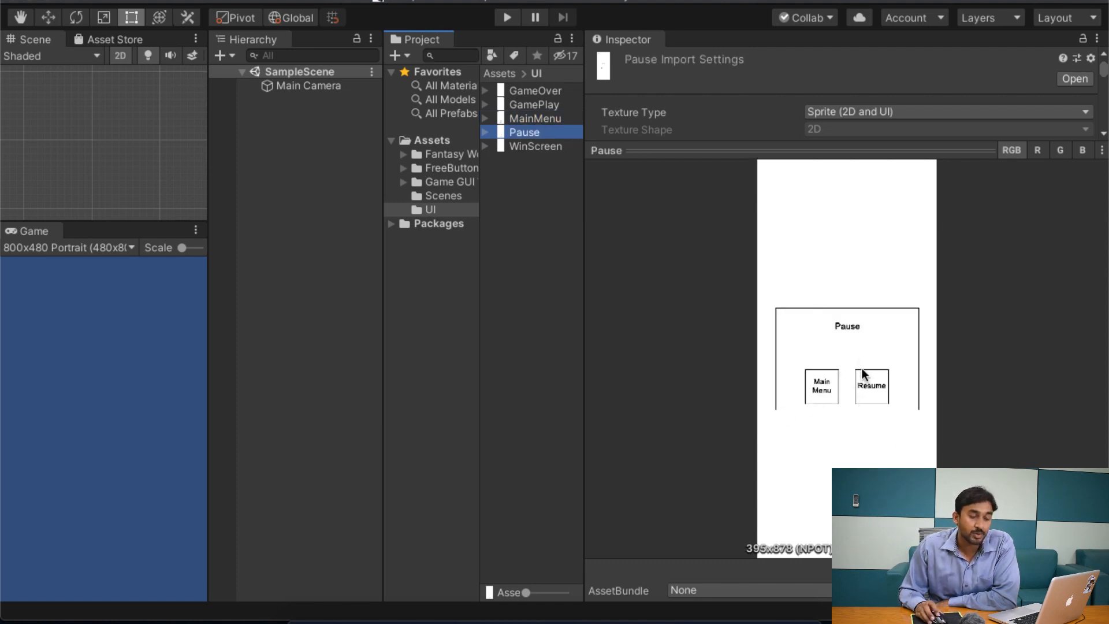
{"action": "left_click", "coordinate": [515, 147]}
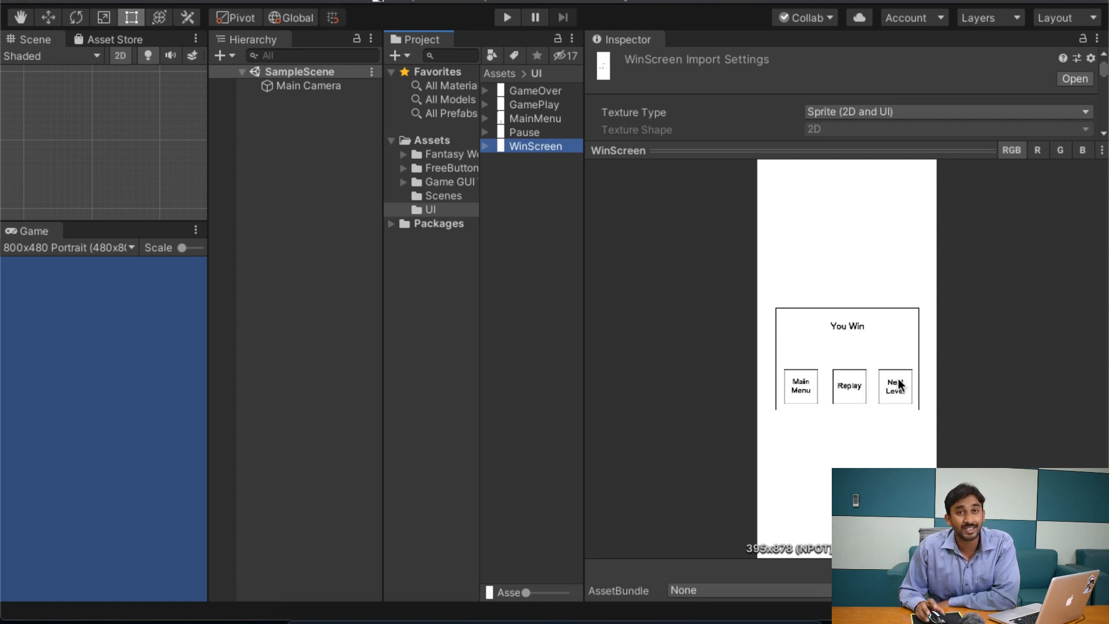
Step: Review the GameOver, MainMenu and Pause templates again, and restore the collapsed preview and the wider Scene and Game views
{"action": "left_click", "coordinate": [549, 92]}
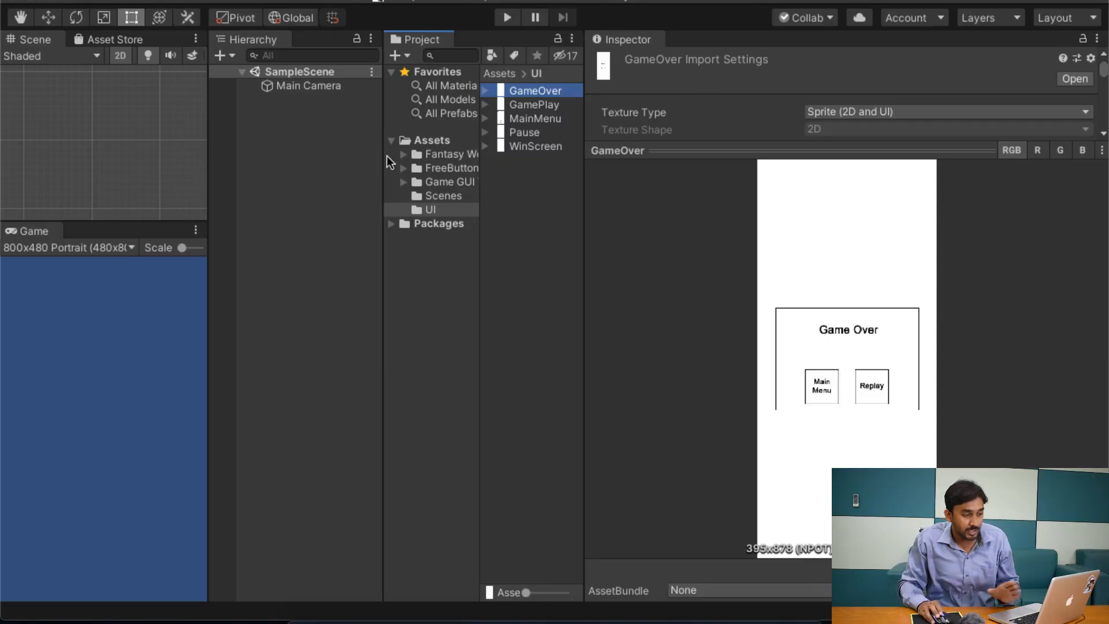
{"action": "left_click", "coordinate": [833, 419]}
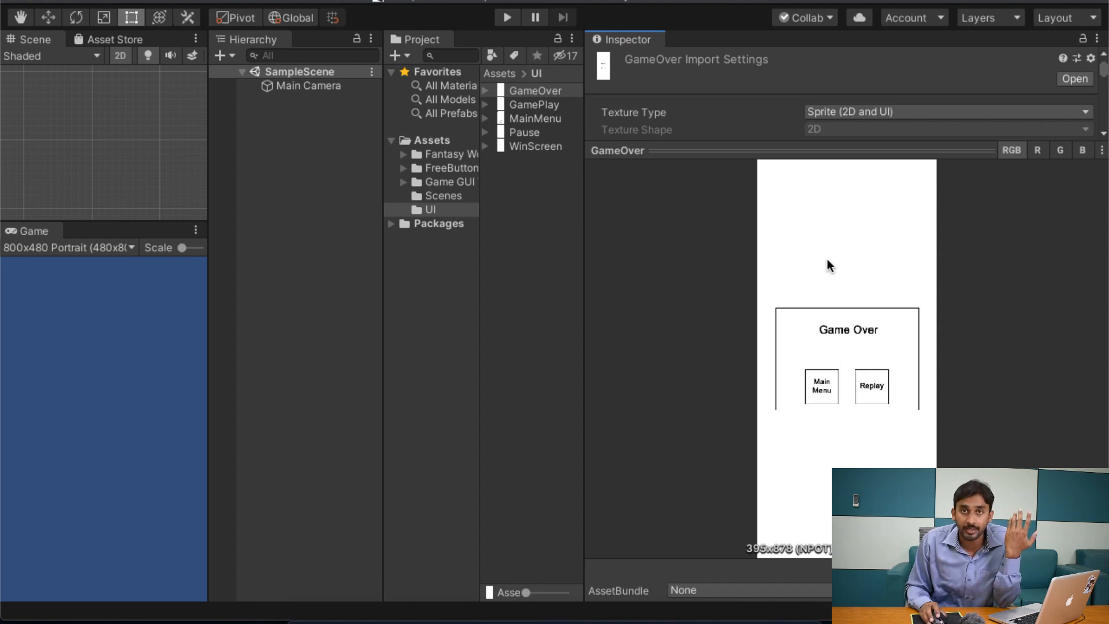
{"action": "left_click", "coordinate": [546, 120]}
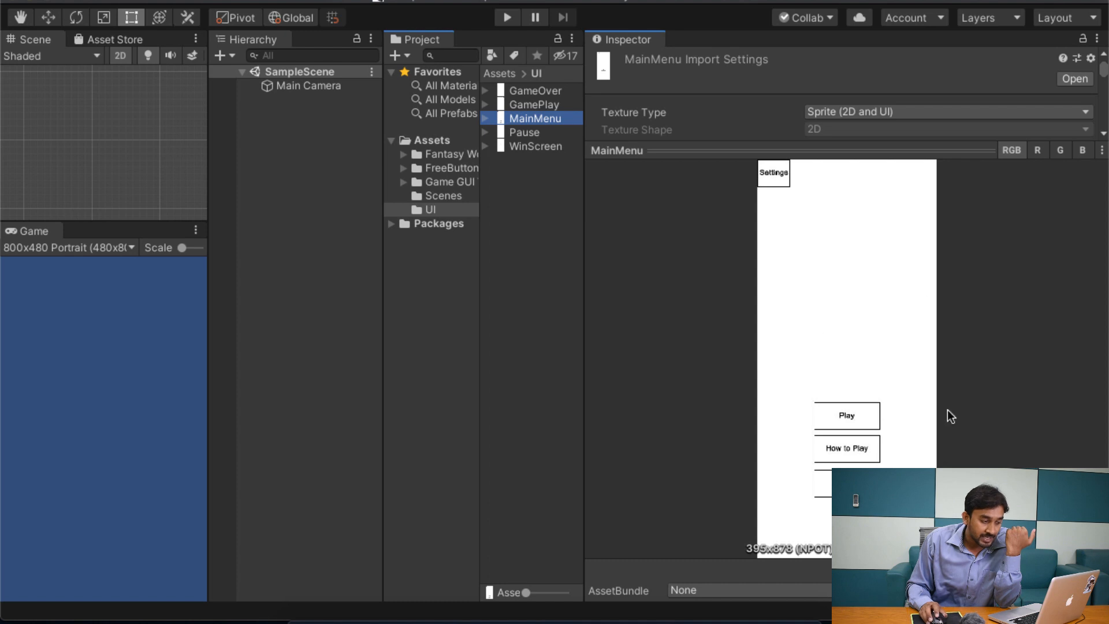
{"action": "left_click", "coordinate": [848, 346]}
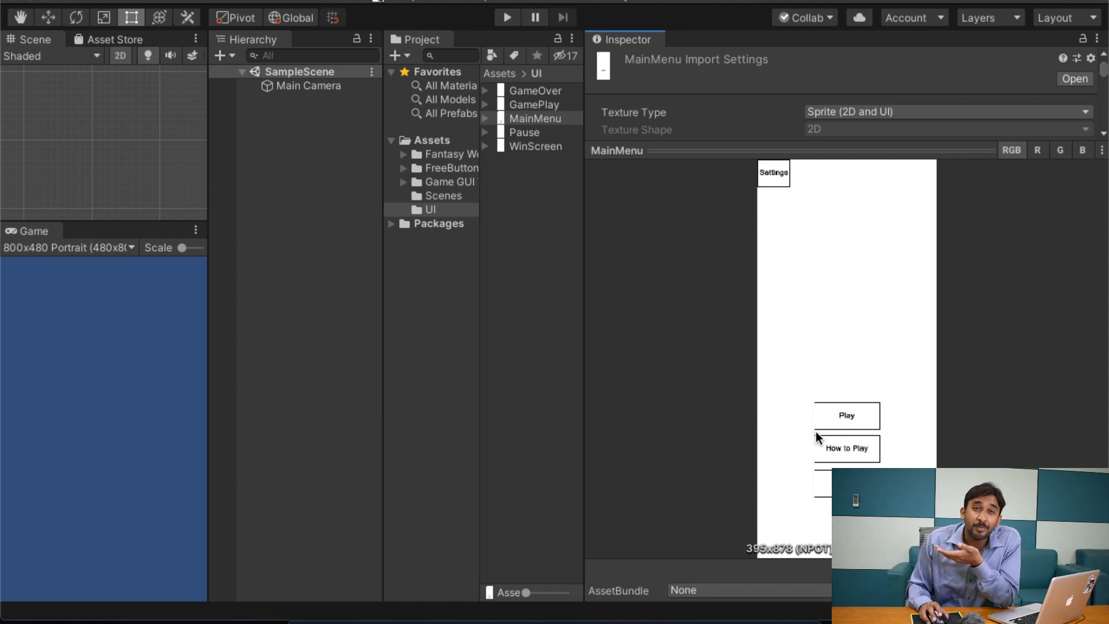
{"action": "left_click", "coordinate": [541, 130]}
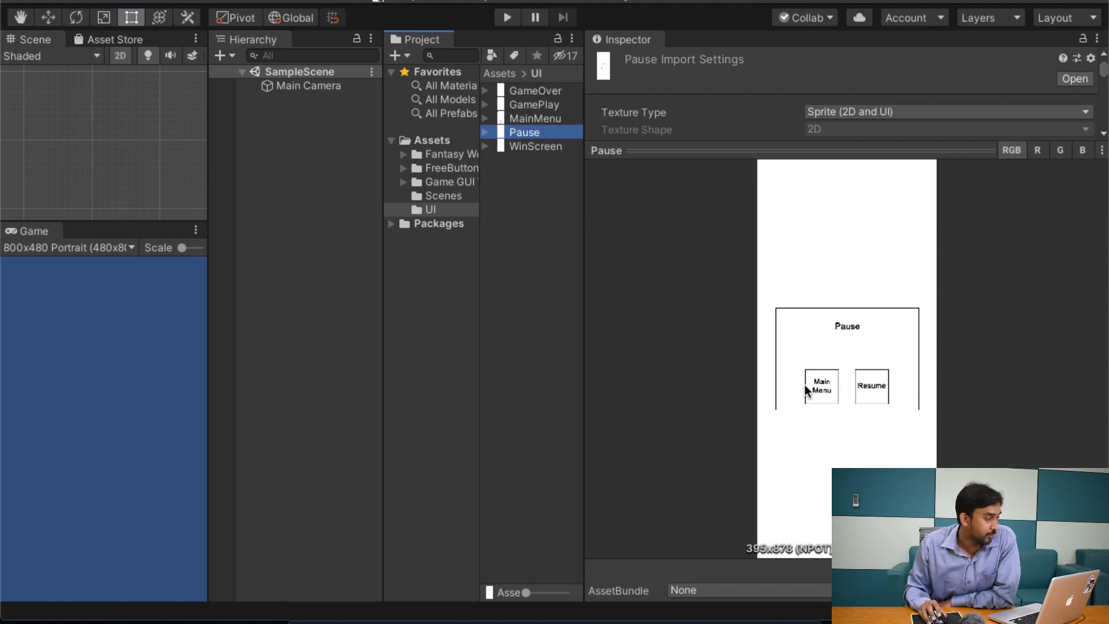
{"action": "left_click", "coordinate": [834, 144]}
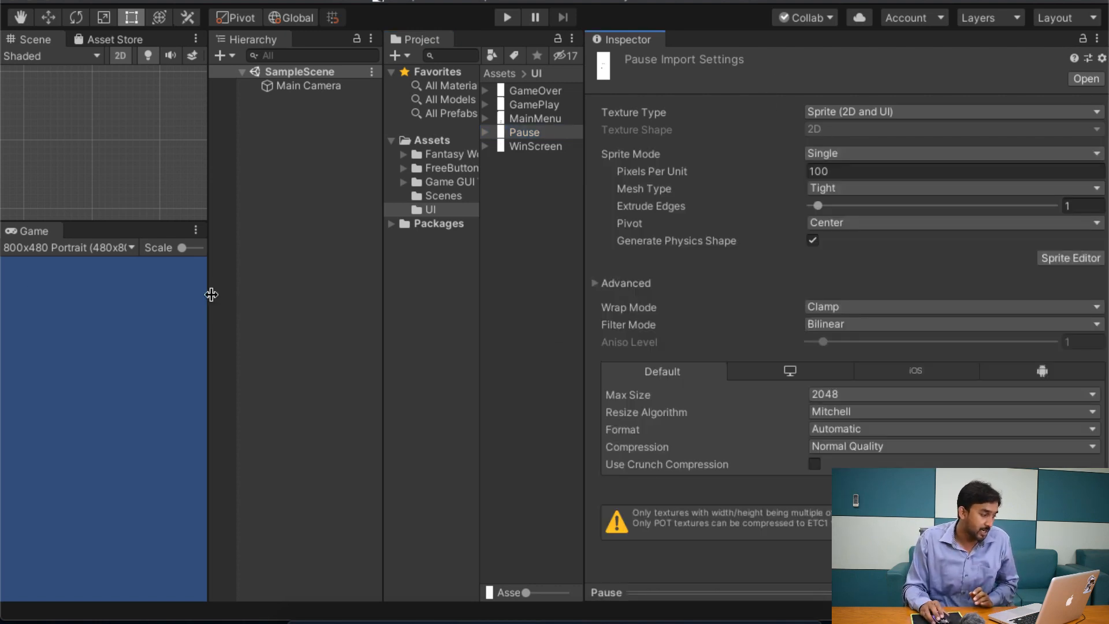
{"action": "left_click_drag", "start_coordinate": [211, 295], "coordinate": [581, 355]}
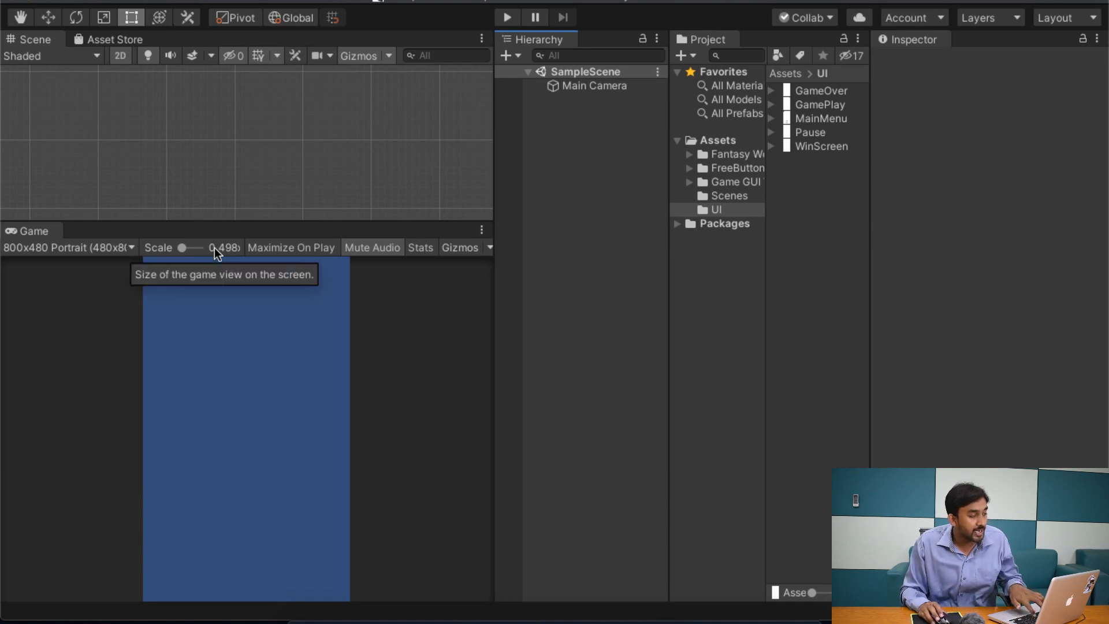
Step: Create a new empty scene for the main menu
{"action": "key", "text": "super+n"}
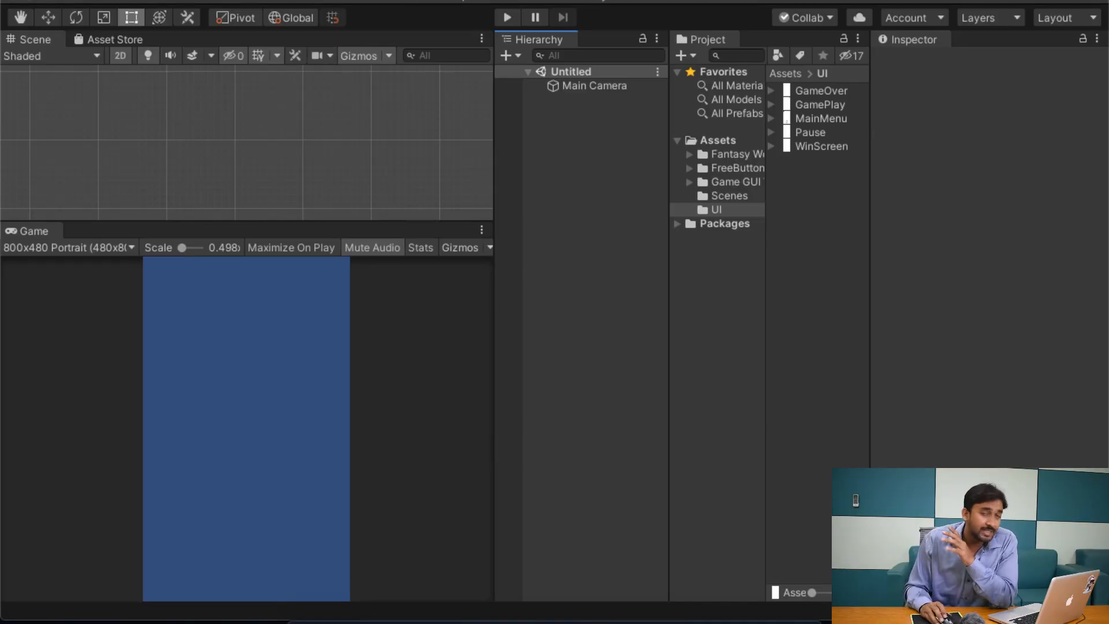
{"action": "left_click", "coordinate": [101, 0]}
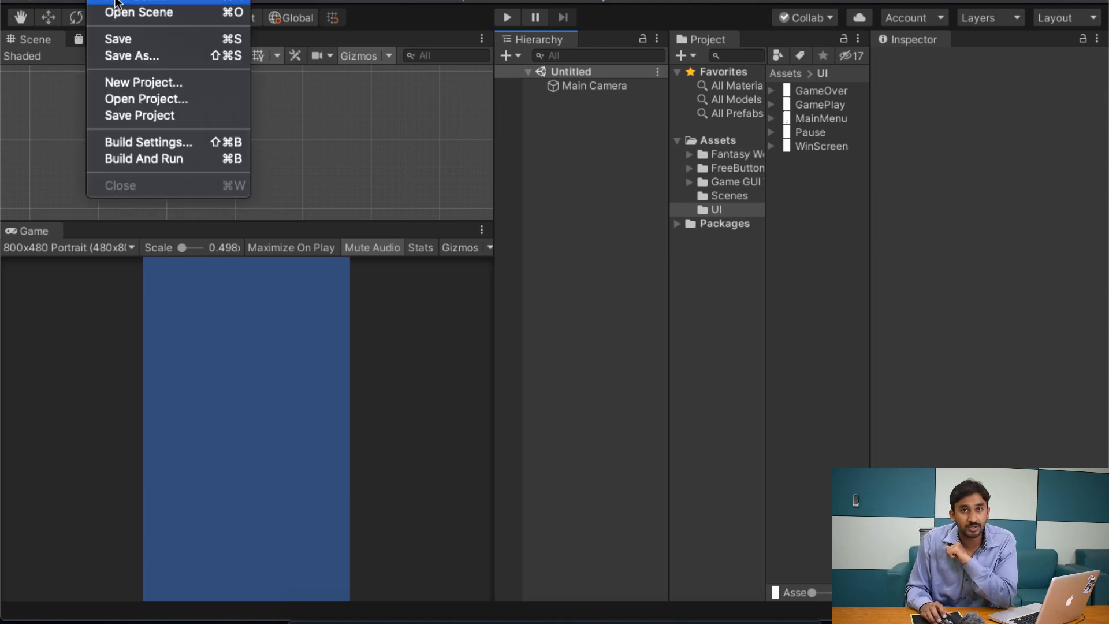
{"action": "left_click", "coordinate": [549, 209]}
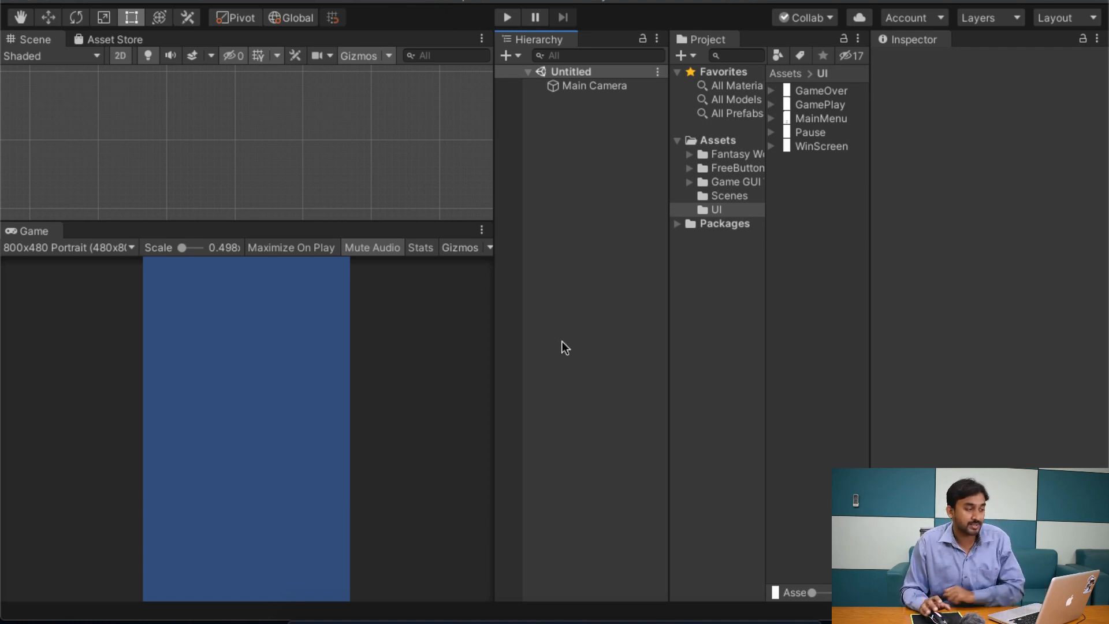
Step: Save the new scene as MainMenu in the project's Scenes folder
{"action": "key", "text": "super+s"}
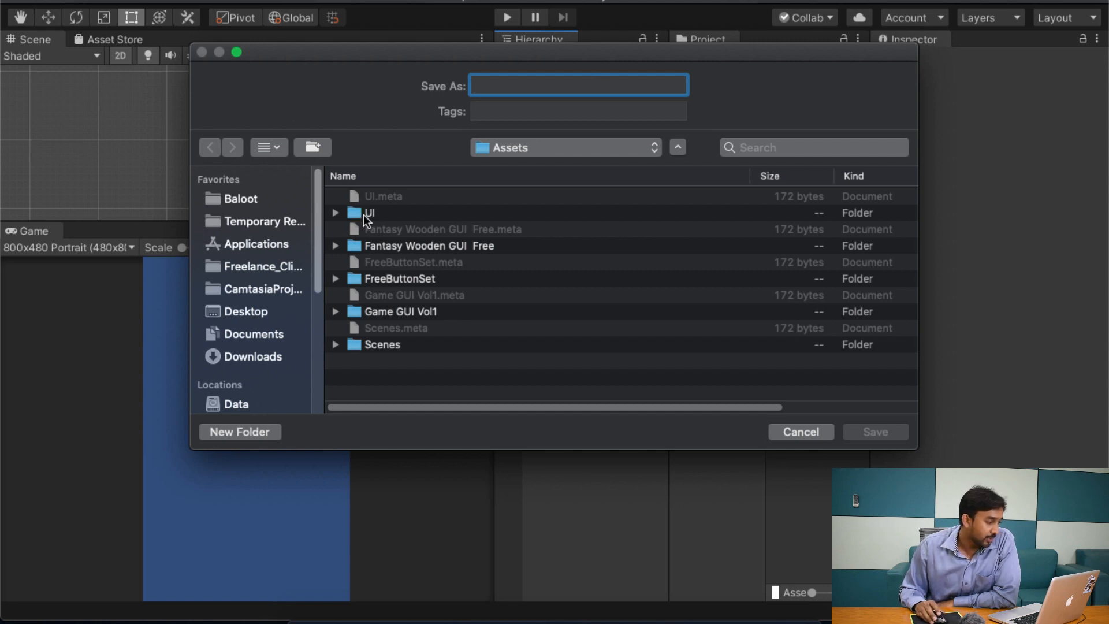
{"action": "double_click", "coordinate": [366, 344]}
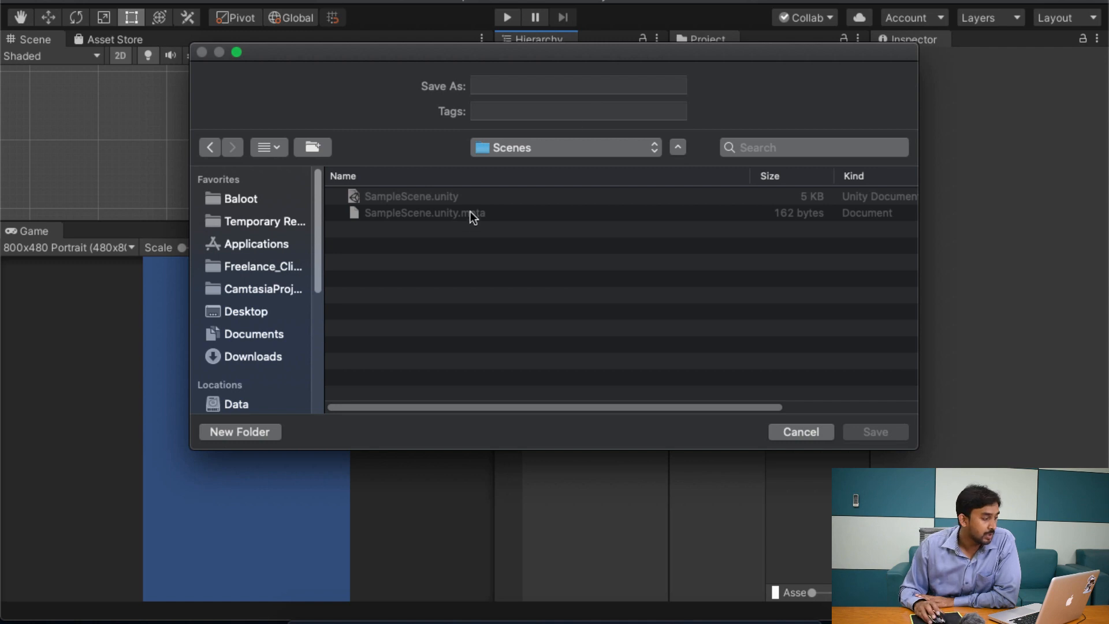
{"action": "left_click", "coordinate": [559, 84]}
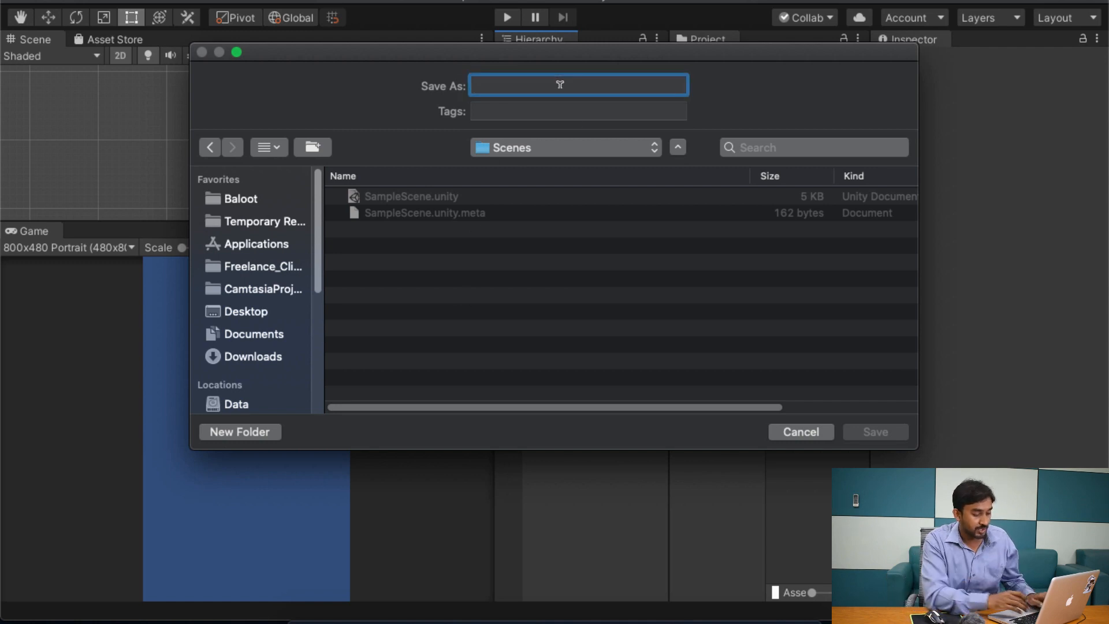
{"action": "type", "text": "MainMenu"}
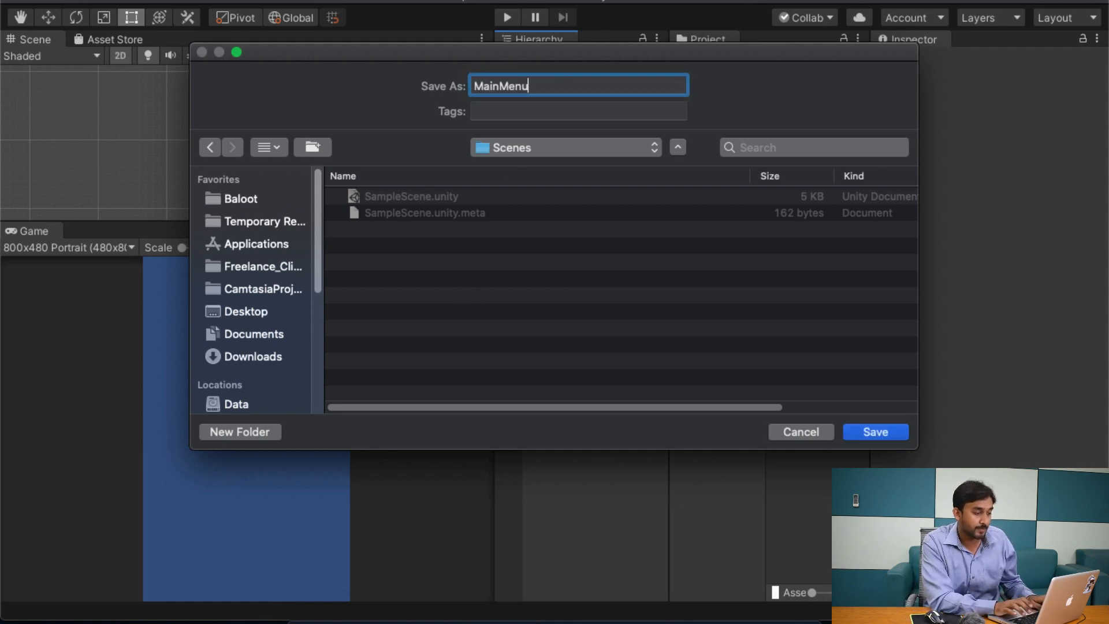
{"action": "key", "text": "Return"}
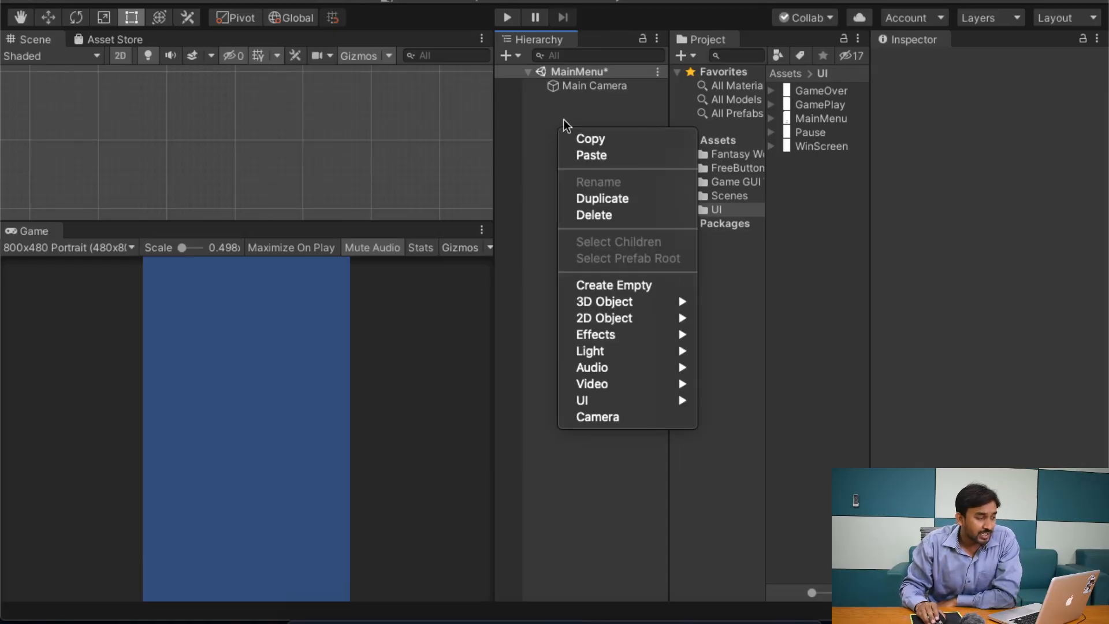
Step: Add a UI Panel to the MainMenu scene
{"action": "left_click", "coordinate": [481, 73]}
{"action": "right_click", "coordinate": [571, 168]}
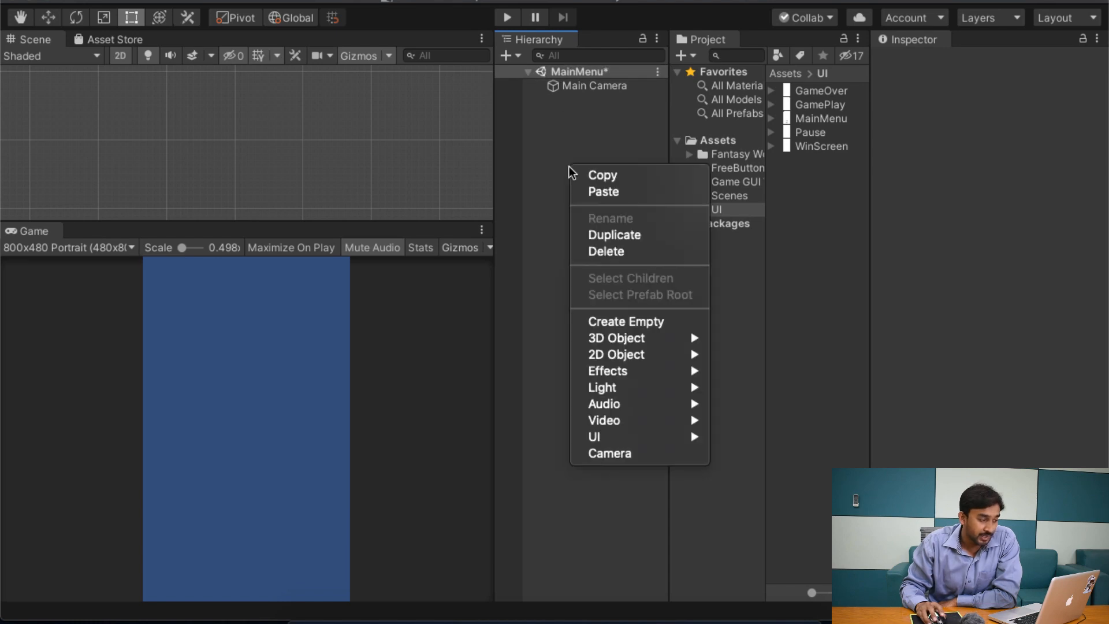
{"action": "mouse_move", "coordinate": [641, 436]}
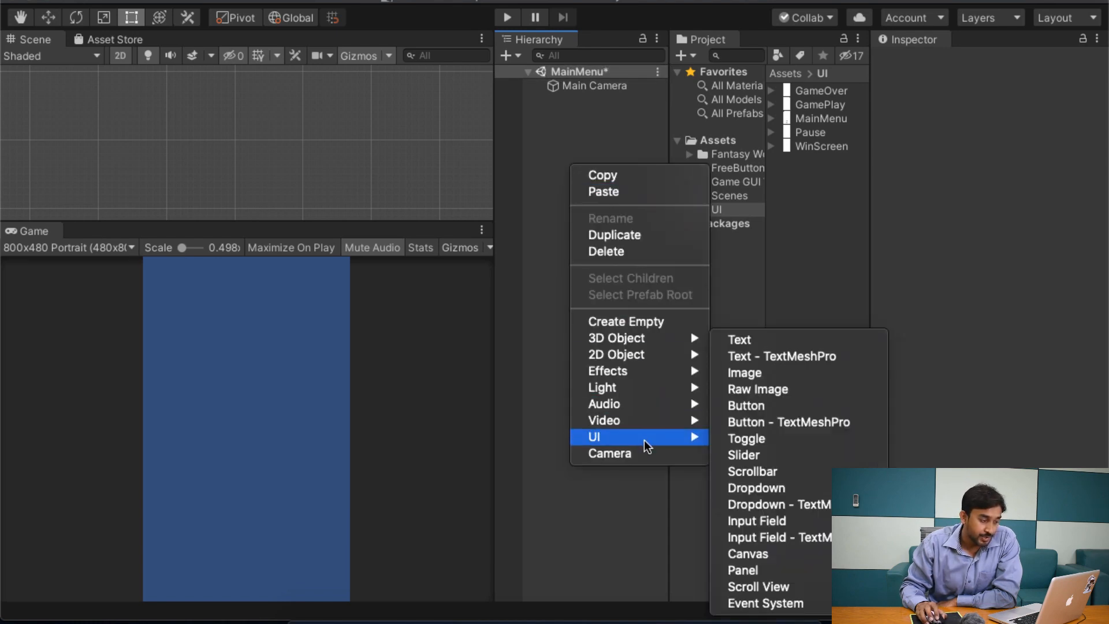
{"action": "left_click", "coordinate": [818, 571]}
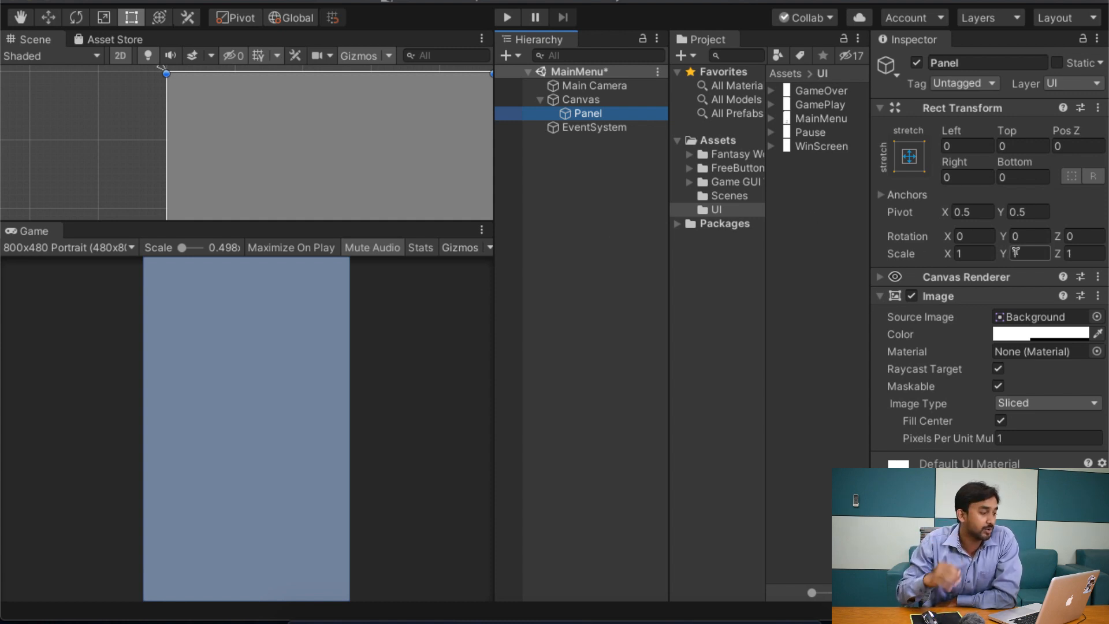
Step: Examine the whole Panel in the Scene view and the properties of its parent Canvas
{"action": "scroll", "coordinate": [243, 168], "scroll_direction": "down", "scroll_amount": 5}
{"action": "middle_click_drag", "start_coordinate": [392, 177], "coordinate": [364, 52]}
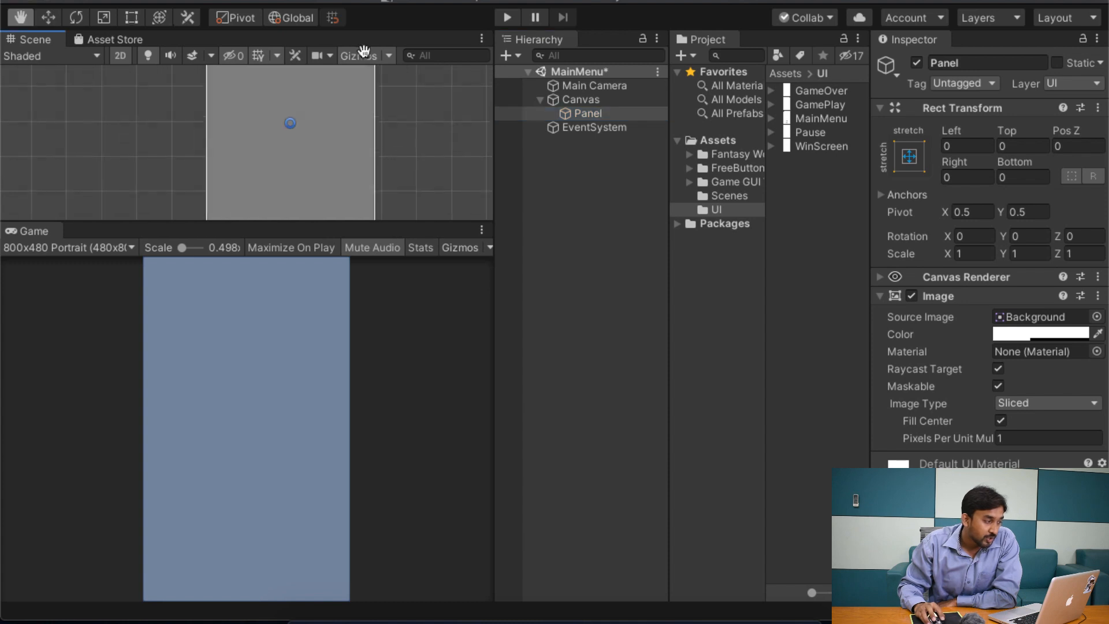
{"action": "scroll", "coordinate": [294, 173], "scroll_direction": "down", "scroll_amount": 2}
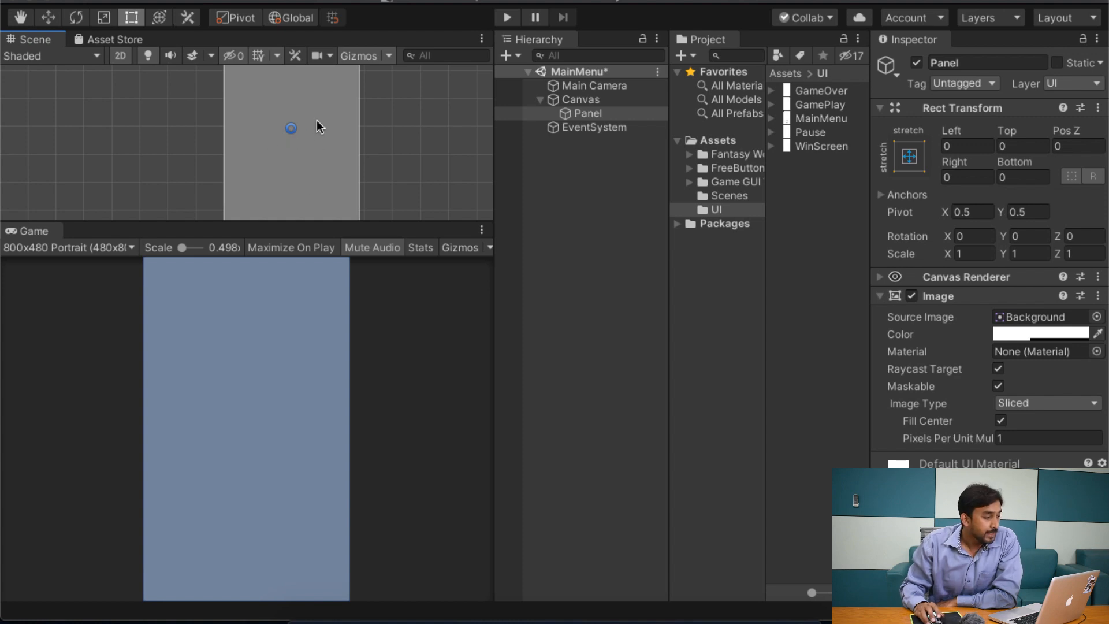
{"action": "scroll", "coordinate": [368, 156], "scroll_direction": "down", "scroll_amount": 1}
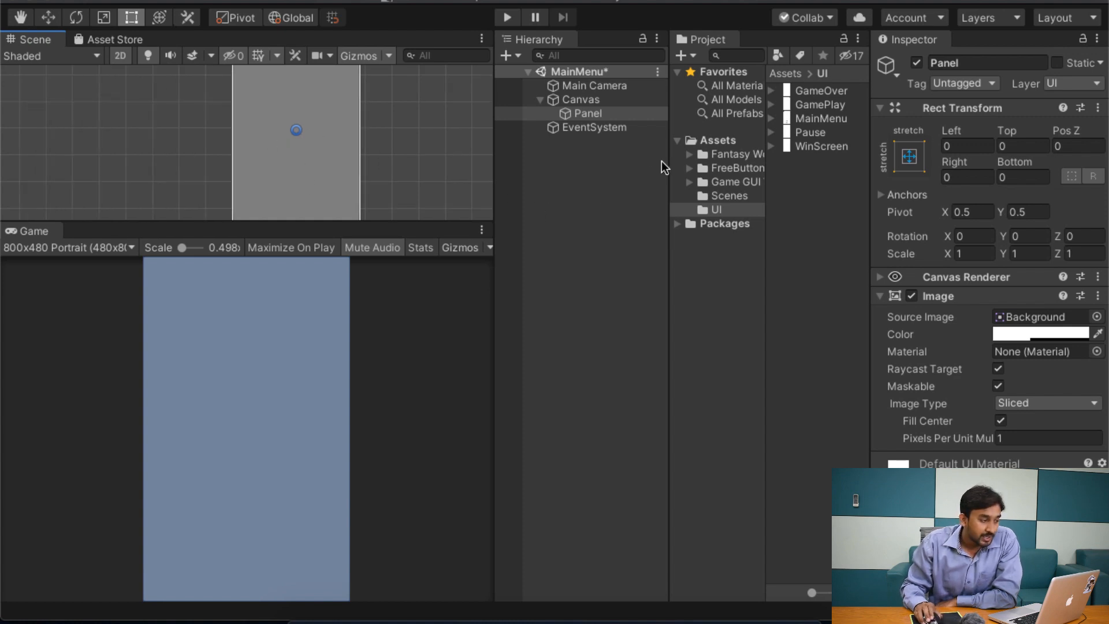
{"action": "left_click", "coordinate": [595, 144]}
{"action": "left_click", "coordinate": [583, 112]}
{"action": "scroll", "coordinate": [348, 154], "scroll_direction": "down", "scroll_amount": 2}
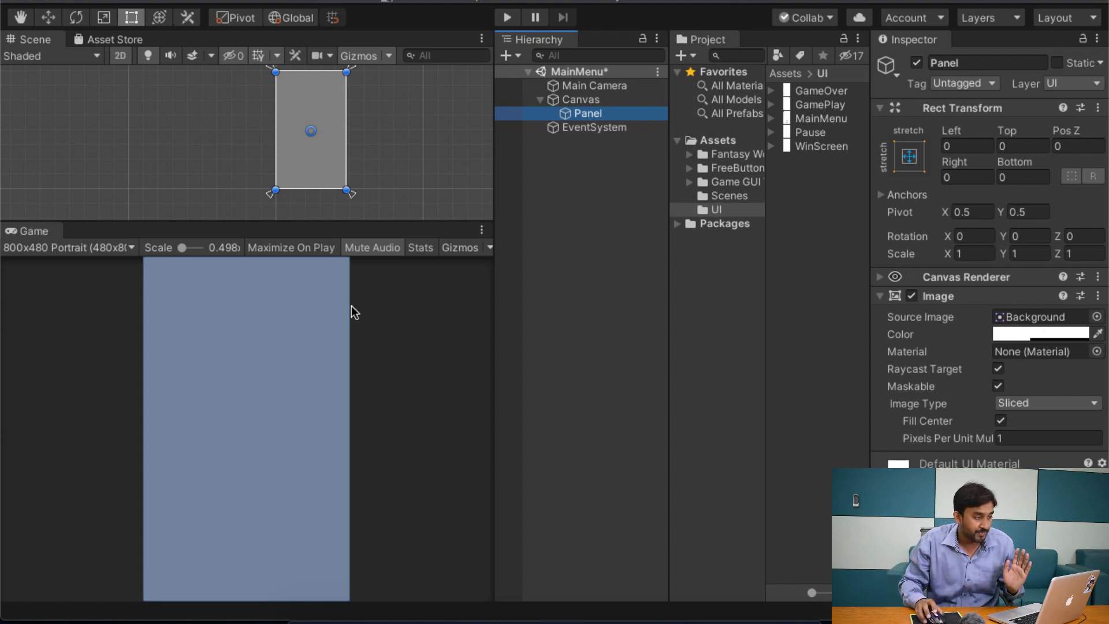
{"action": "left_click", "coordinate": [584, 100]}
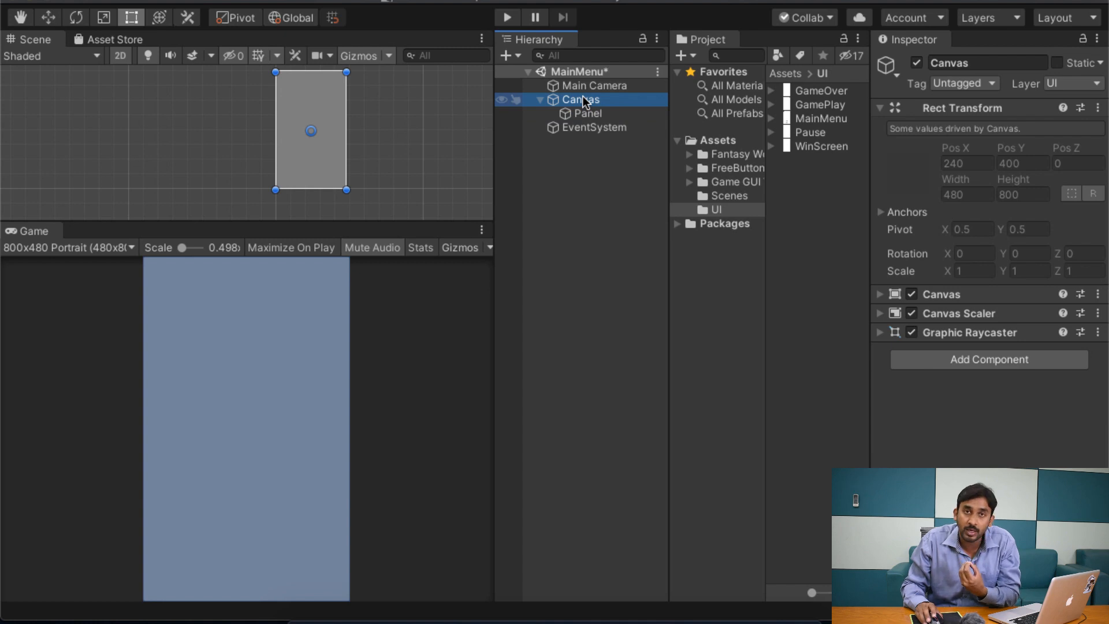
{"action": "left_click", "coordinate": [577, 201]}
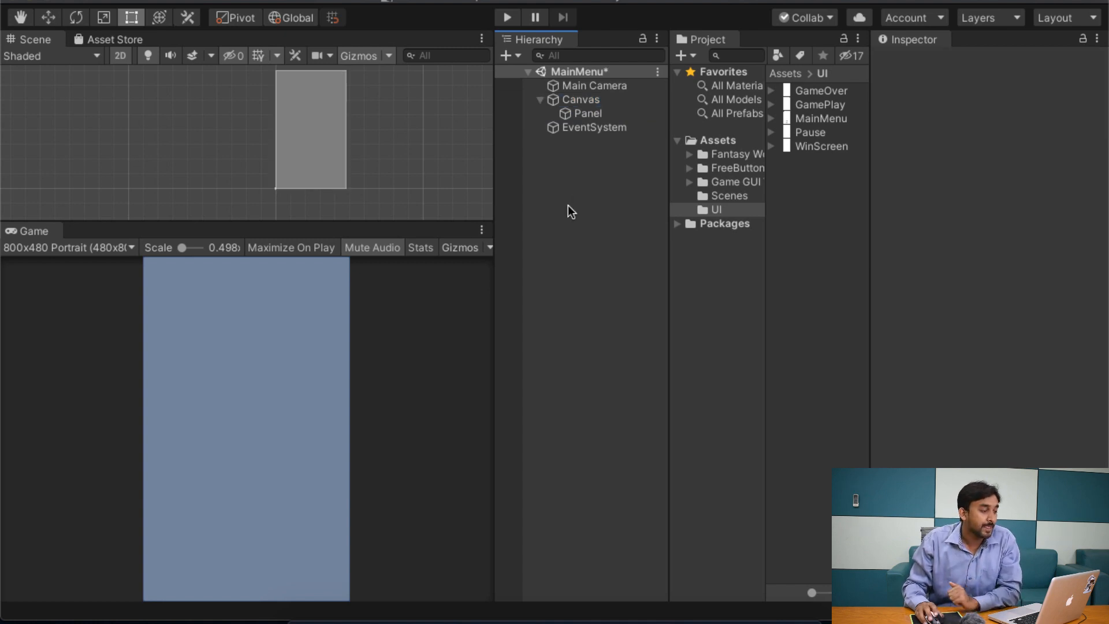
Step: Rename the Panel as Mockup and assign the MainMenu image from the UI folder as its source image
{"action": "left_click", "coordinate": [595, 100]}
{"action": "left_click", "coordinate": [601, 115]}
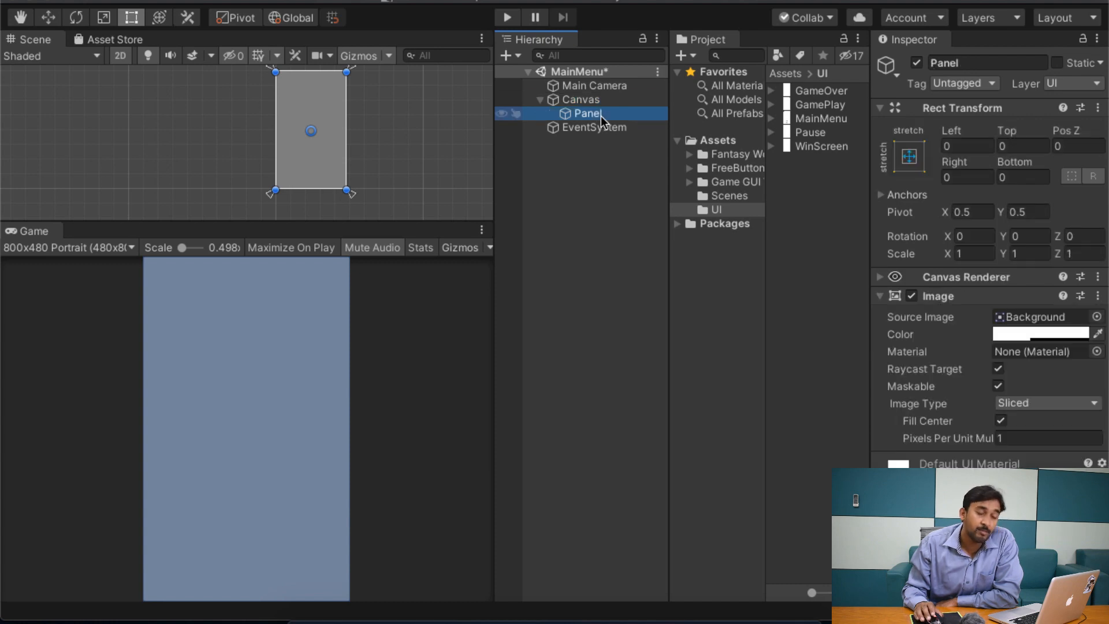
{"action": "left_click", "coordinate": [961, 60]}
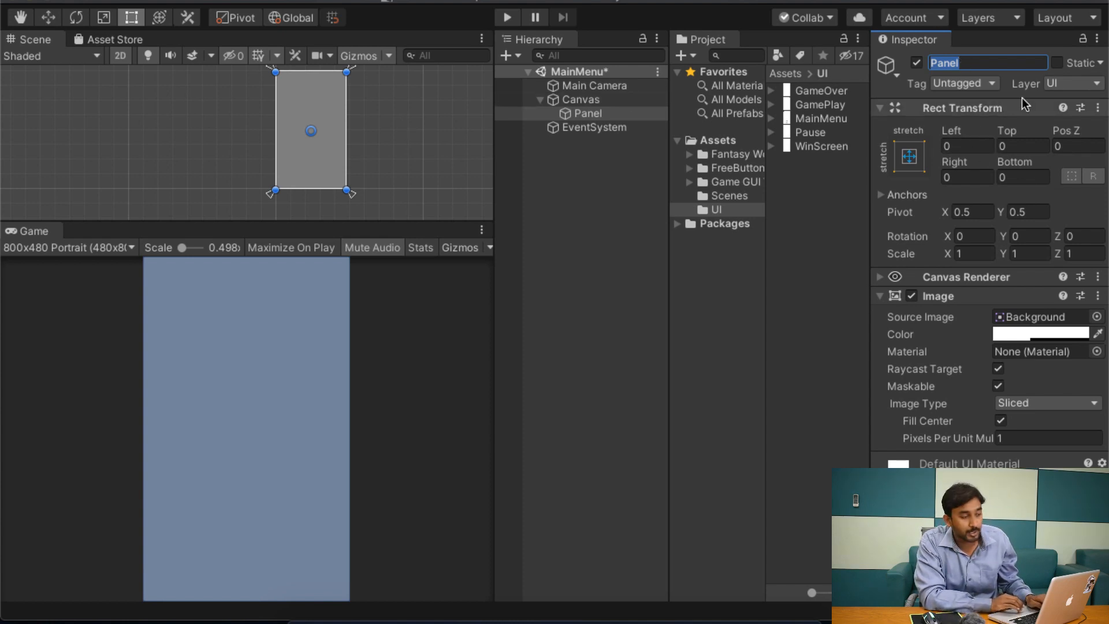
{"action": "left_click", "coordinate": [1008, 58]}
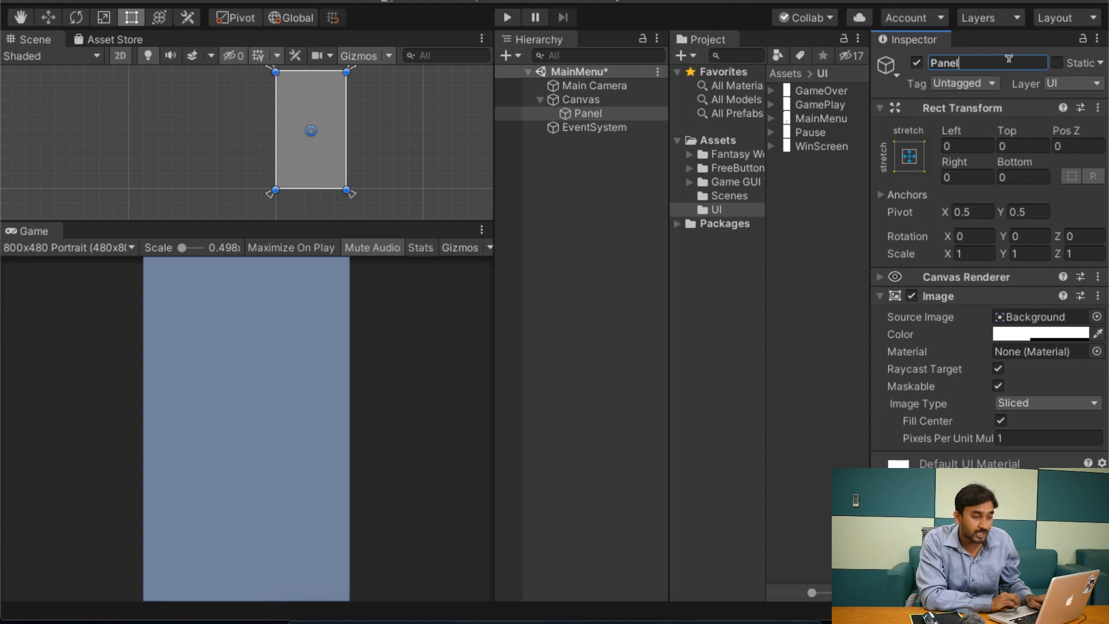
{"action": "double_click", "coordinate": [1008, 59]}
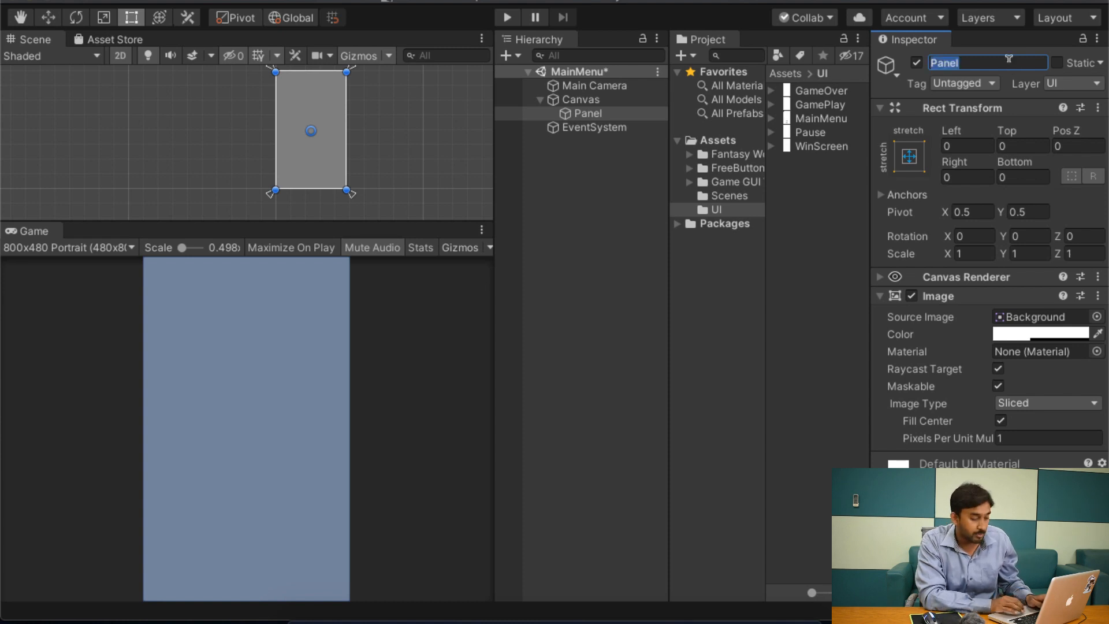
{"action": "type", "text": "Mockup"}
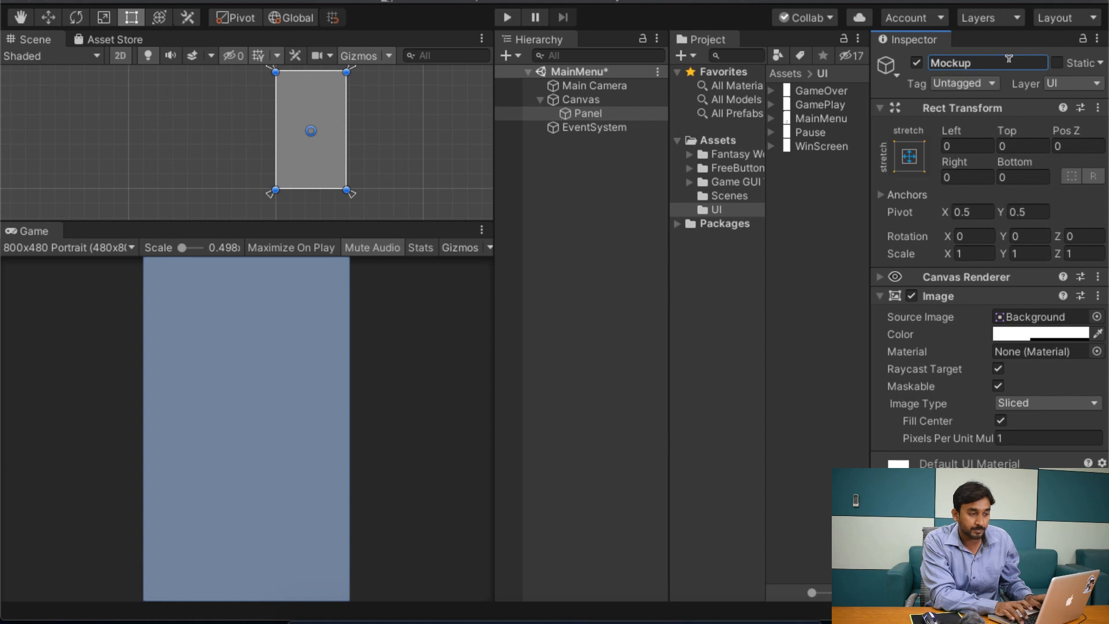
{"action": "key", "text": "Return"}
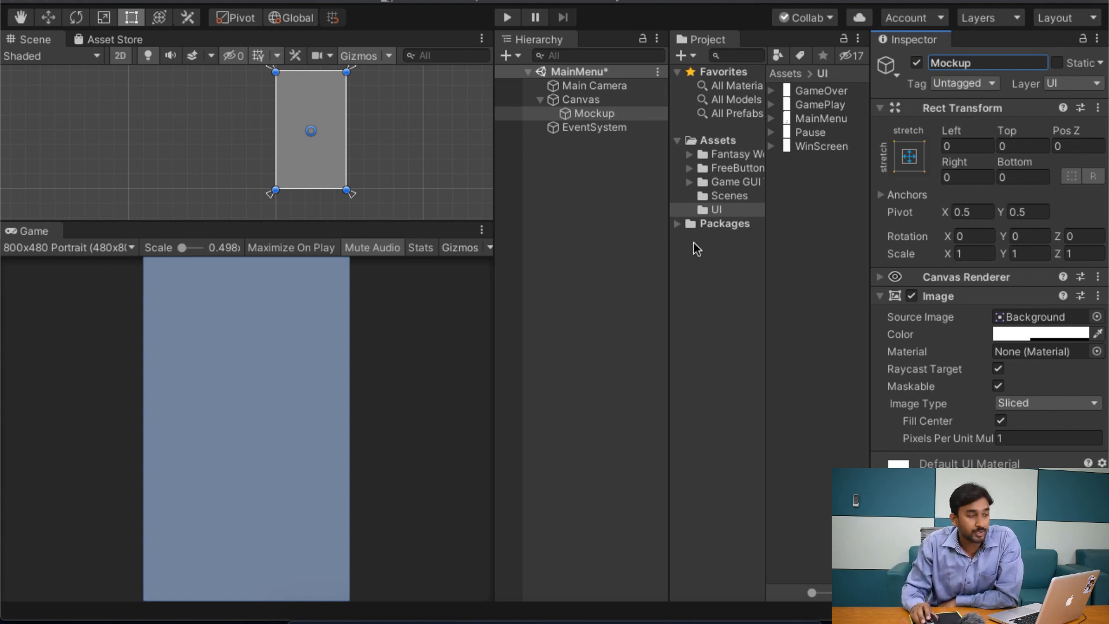
{"action": "left_click_drag", "start_coordinate": [813, 122], "coordinate": [1041, 317]}
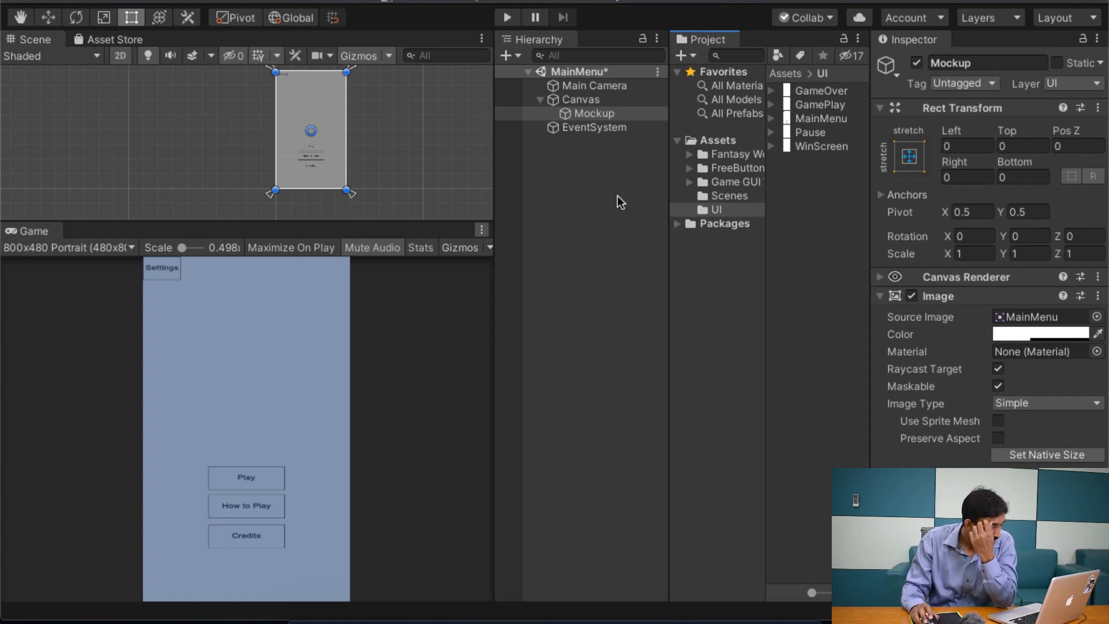
Step: Set the Canvas Scaler's UI Scale Mode on the Canvas to Scale With Screen Size
{"action": "left_click", "coordinate": [597, 99]}
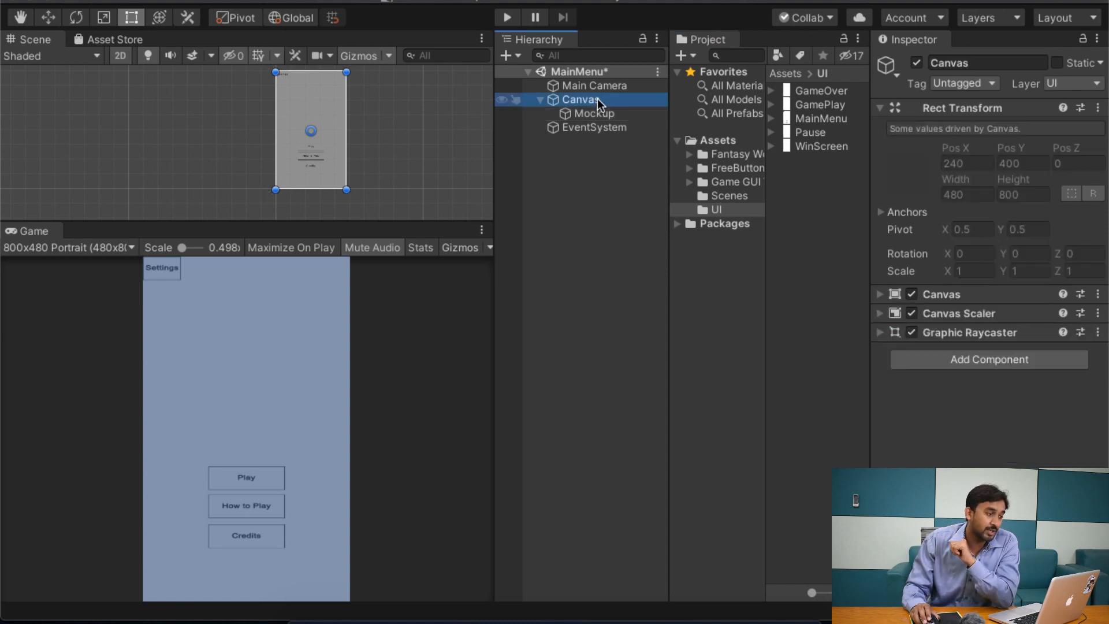
{"action": "left_click", "coordinate": [962, 316]}
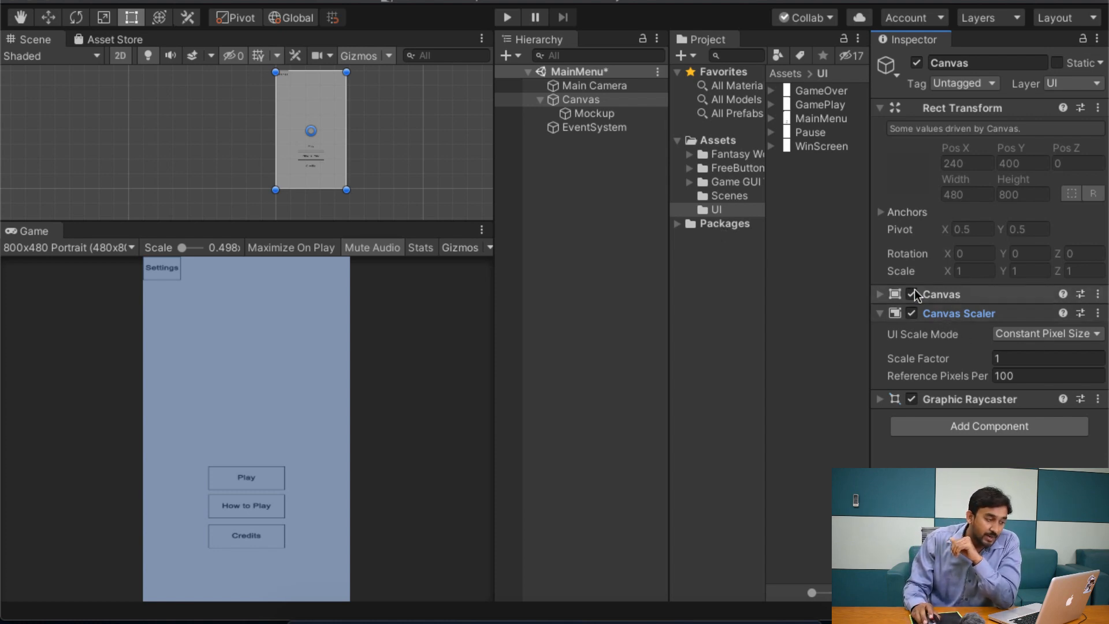
{"action": "left_click", "coordinate": [586, 101]}
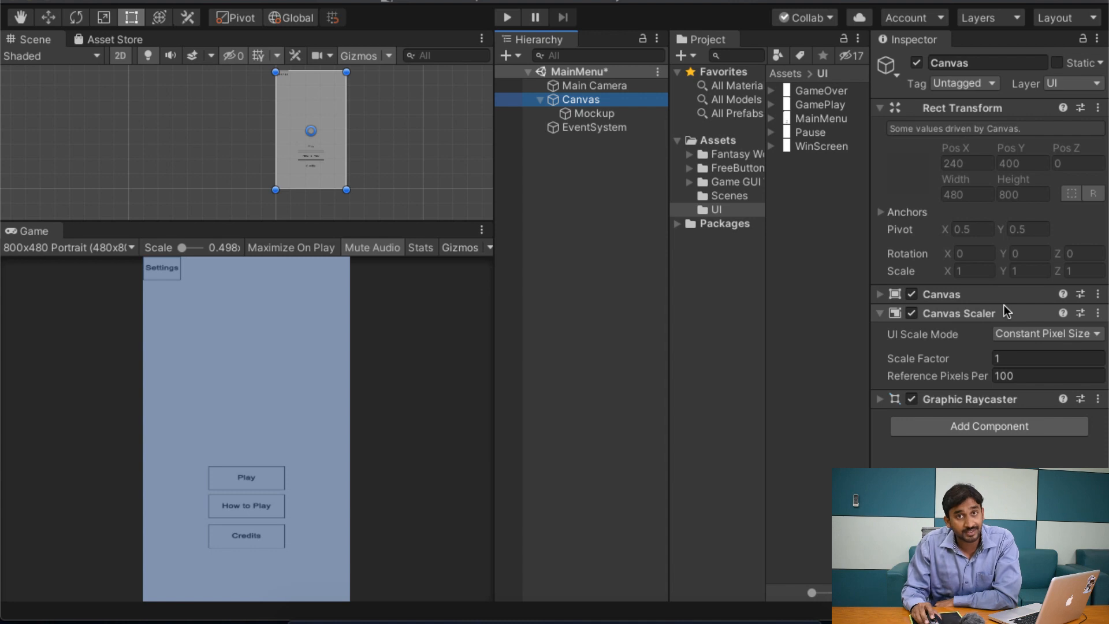
{"action": "left_click", "coordinate": [1049, 334]}
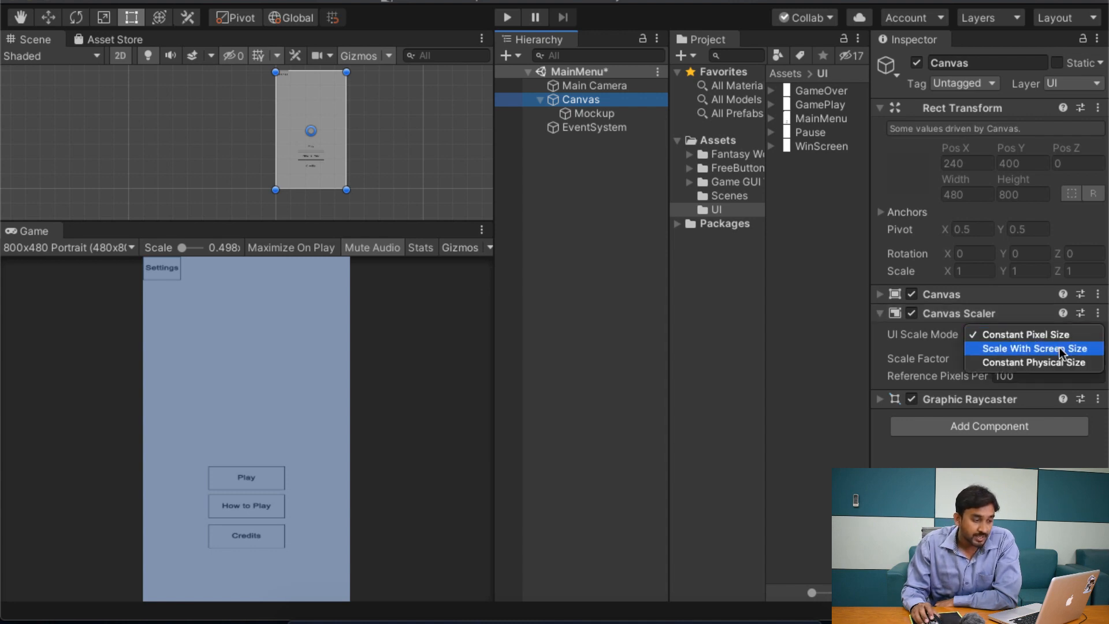
{"action": "left_click", "coordinate": [1059, 348]}
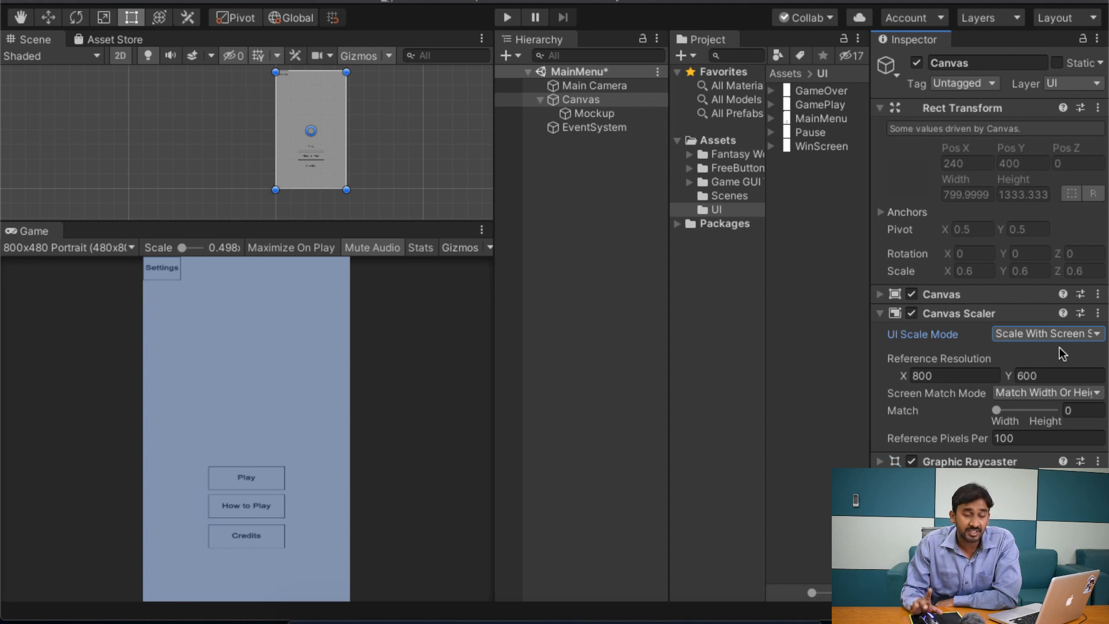
Step: Set the Canvas Scaler's reference resolution to 1080 by 1920 and its width/height Match to 0.5
{"action": "left_click", "coordinate": [935, 376]}
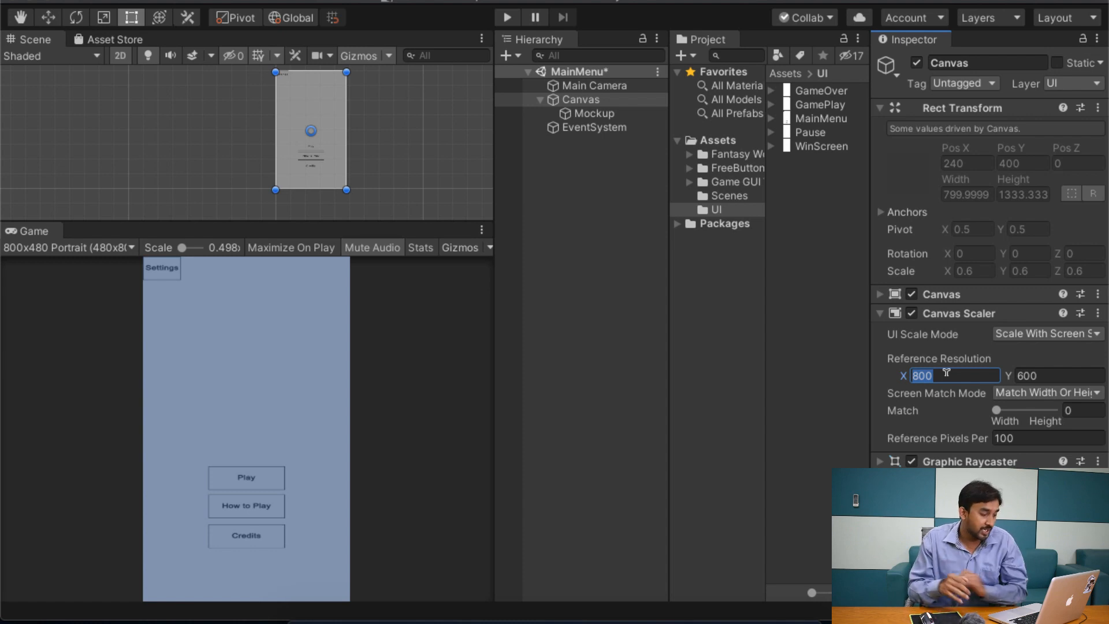
{"action": "type", "text": "10"}
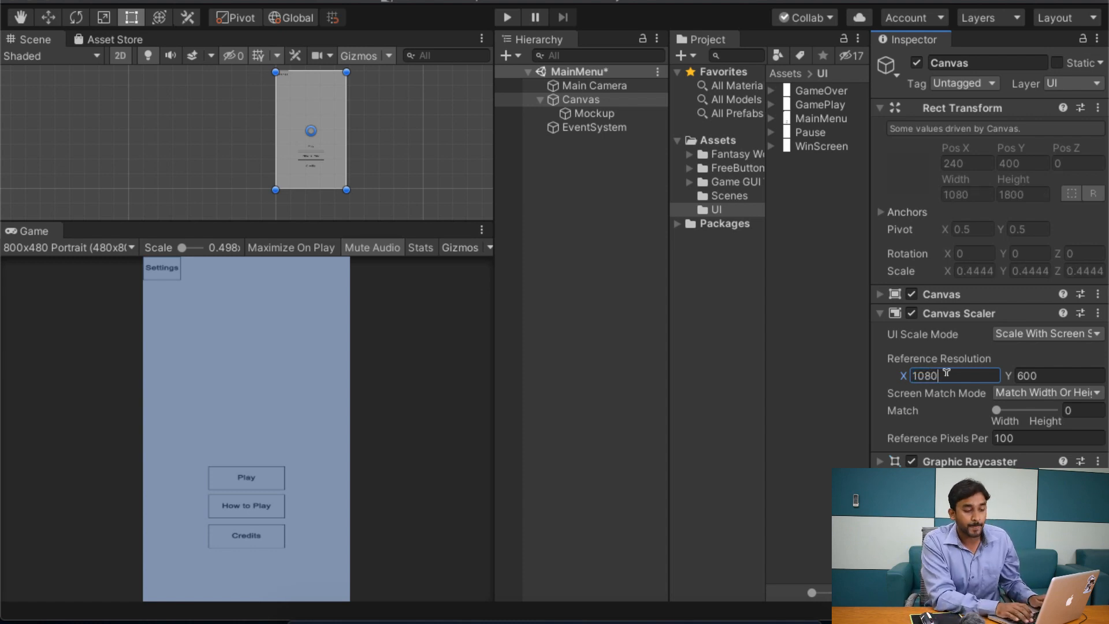
{"action": "key", "text": "Tab"}
{"action": "type", "text": "19"}
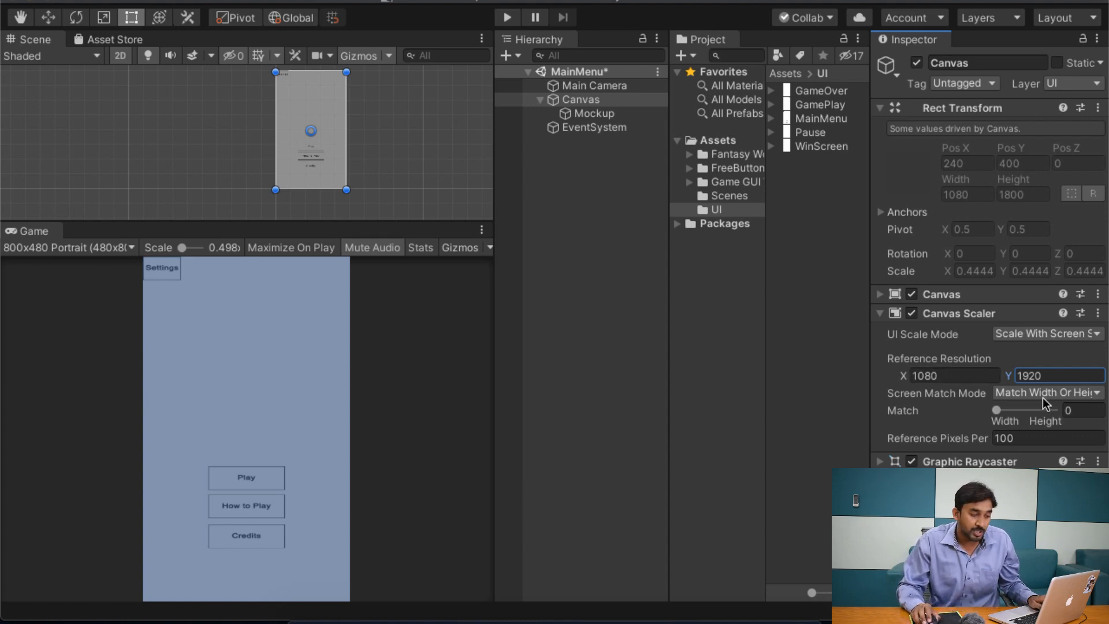
{"action": "left_click", "coordinate": [1091, 409]}
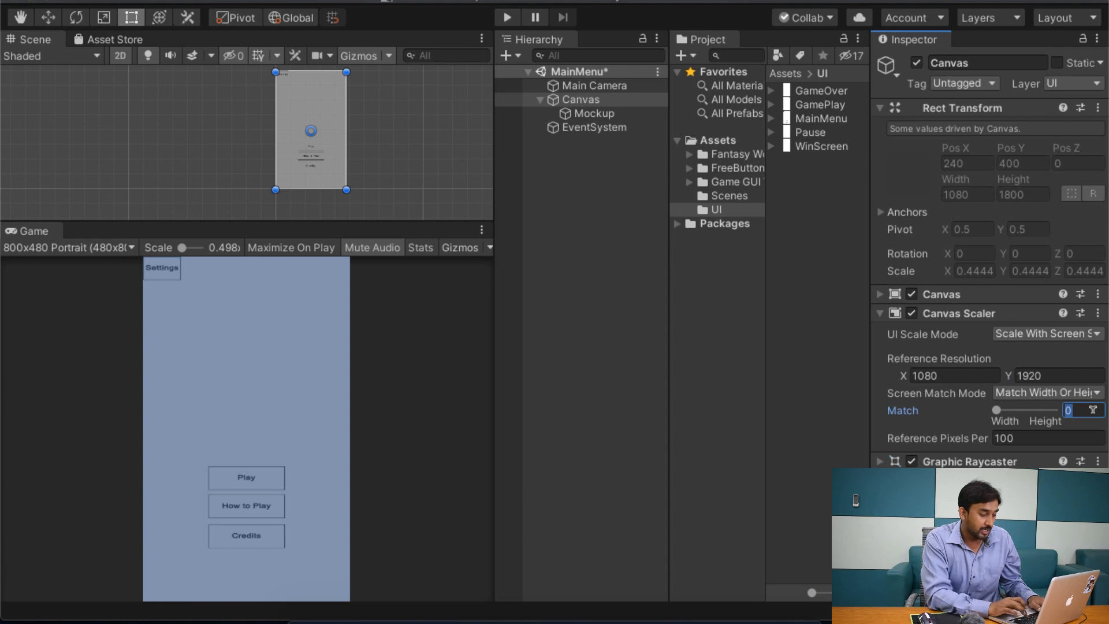
{"action": "type", "text": "0.5"}
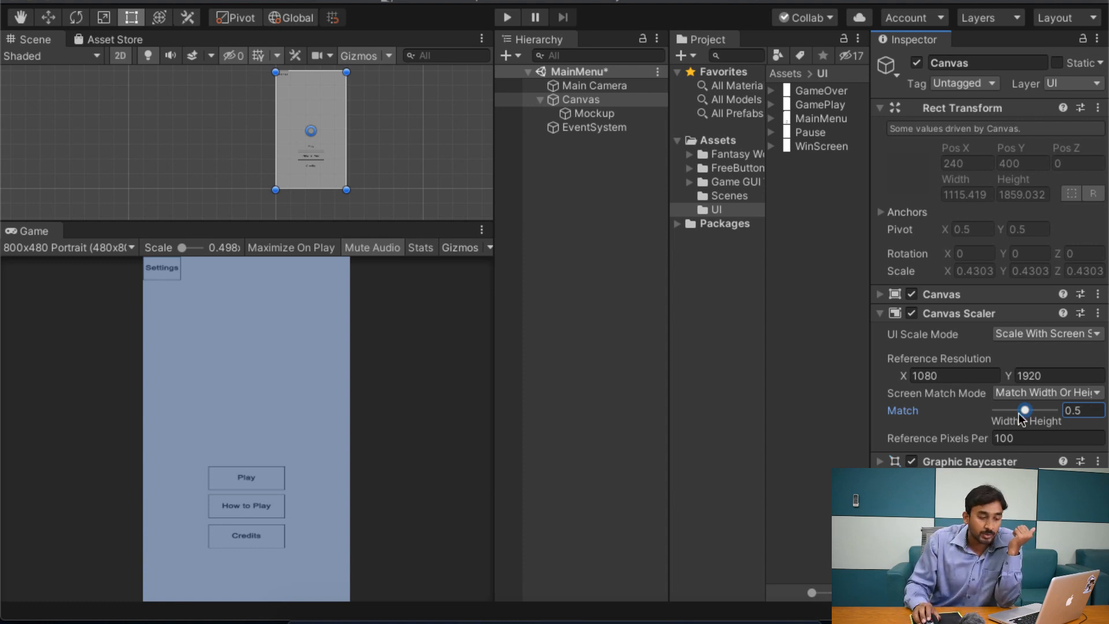
{"action": "mouse_move", "coordinate": [1019, 413]}
{"action": "left_mouse_down"}
{"action": "mouse_move", "coordinate": [927, 410]}
{"action": "mouse_move", "coordinate": [1054, 408]}
{"action": "left_mouse_up"}
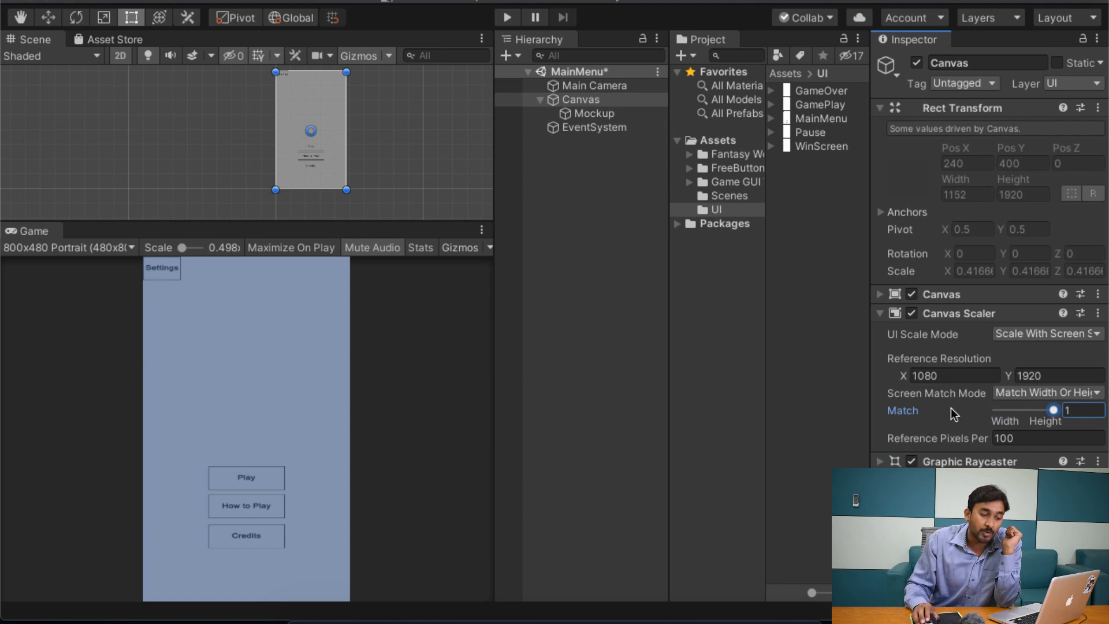
{"action": "type", "text": "0.5"}
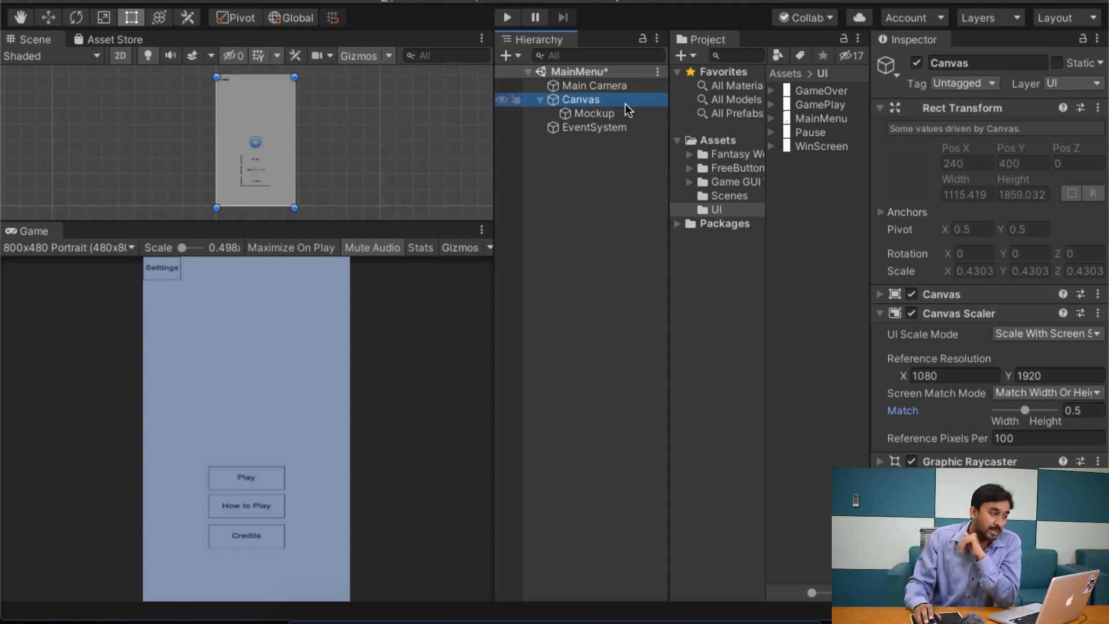
Step: Deactivate and reactivate the Mockup object, and turn off Raycast Target on its image
{"action": "left_click", "coordinate": [607, 113]}
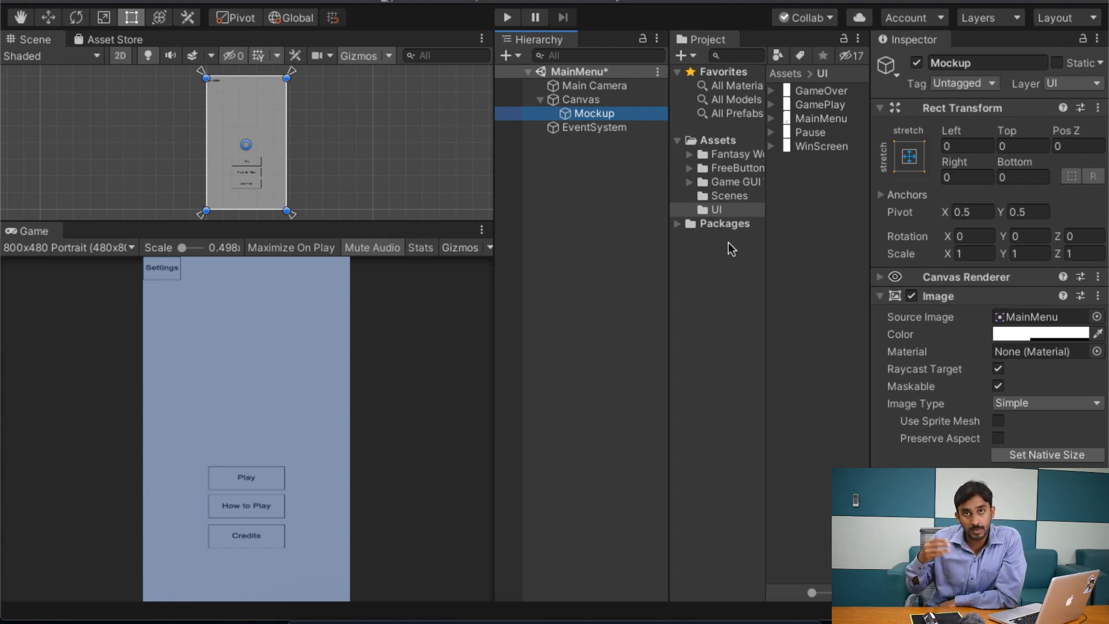
{"action": "left_click", "coordinate": [917, 64]}
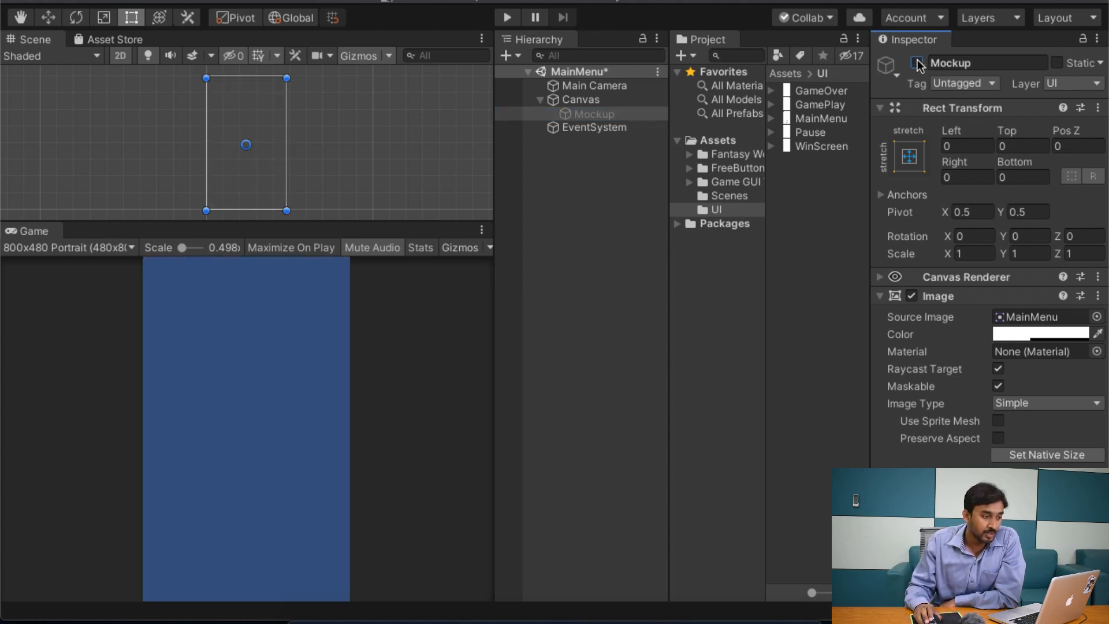
{"action": "left_click", "coordinate": [917, 64]}
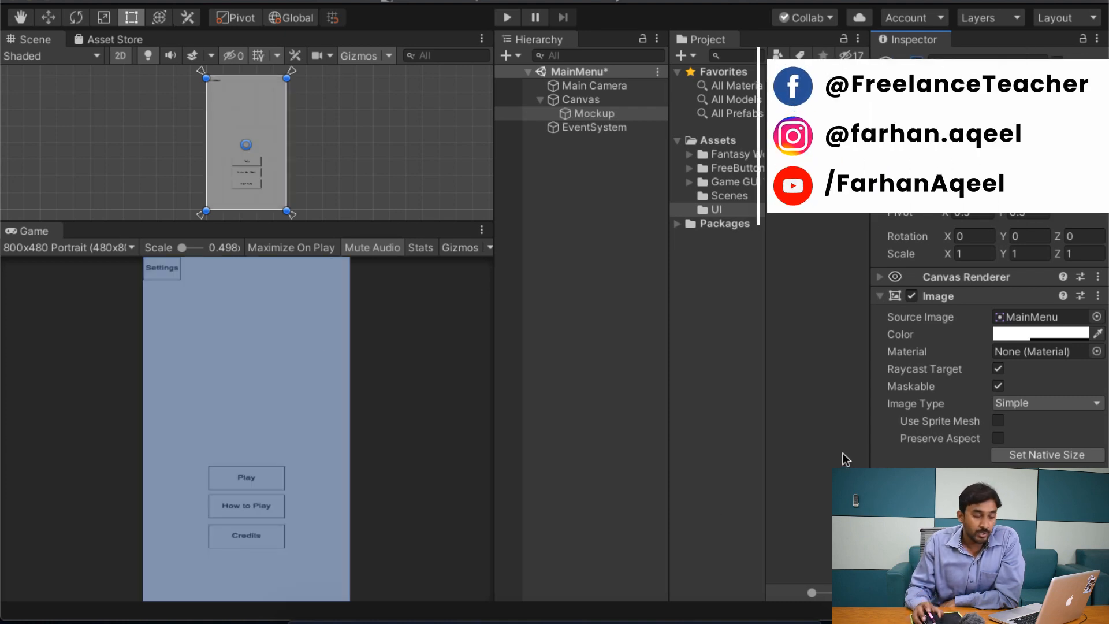
{"action": "left_click", "coordinate": [998, 368]}
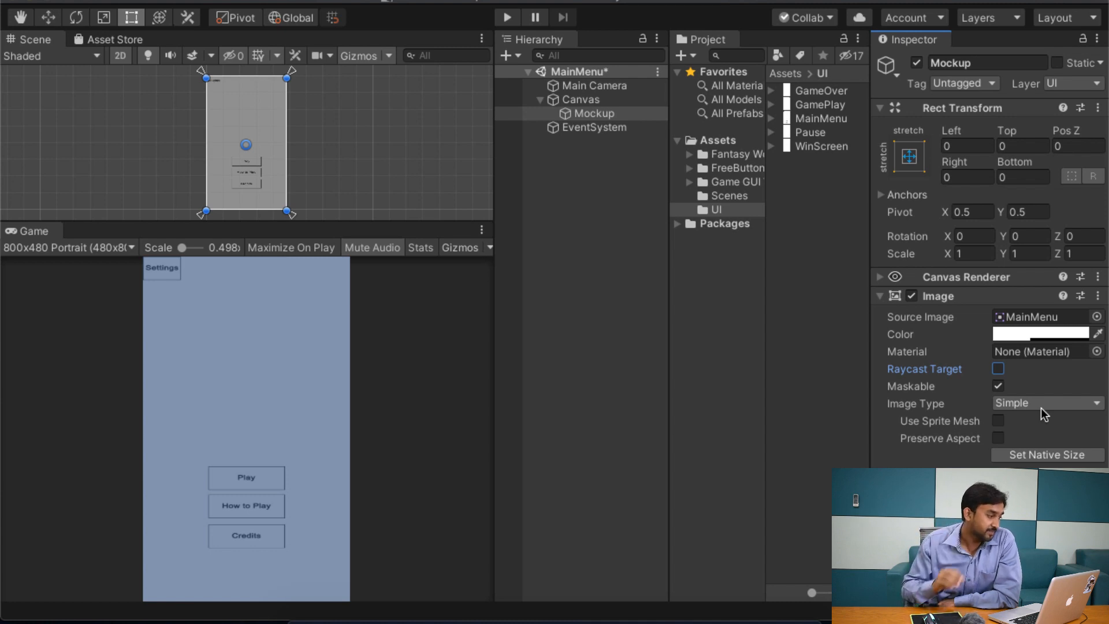
{"action": "left_click", "coordinate": [101, 336]}
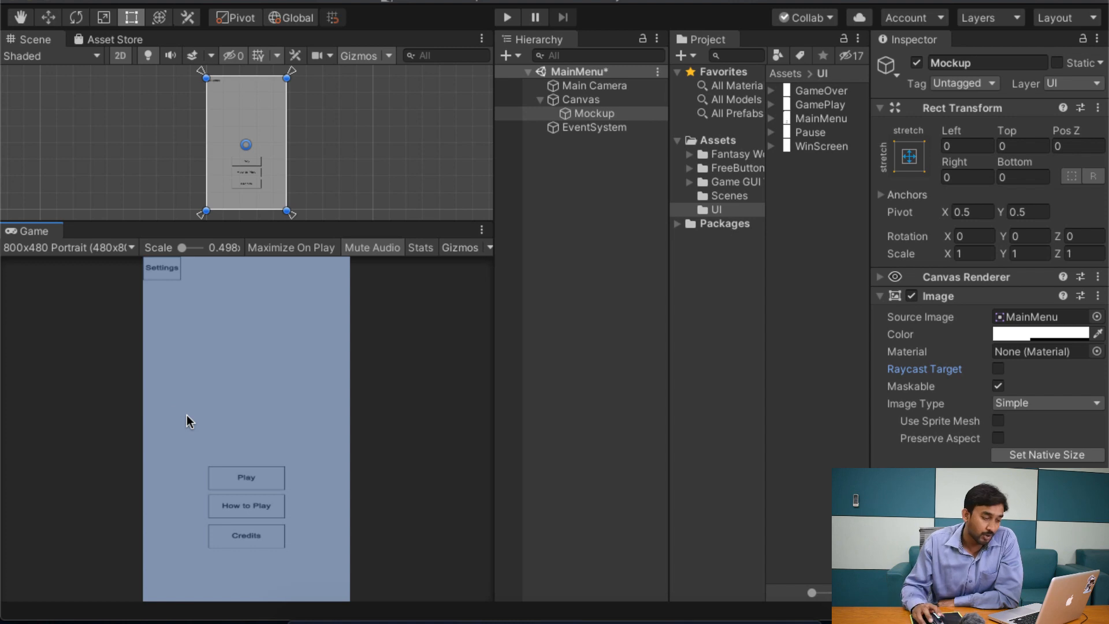
{"action": "left_click", "coordinate": [999, 369]}
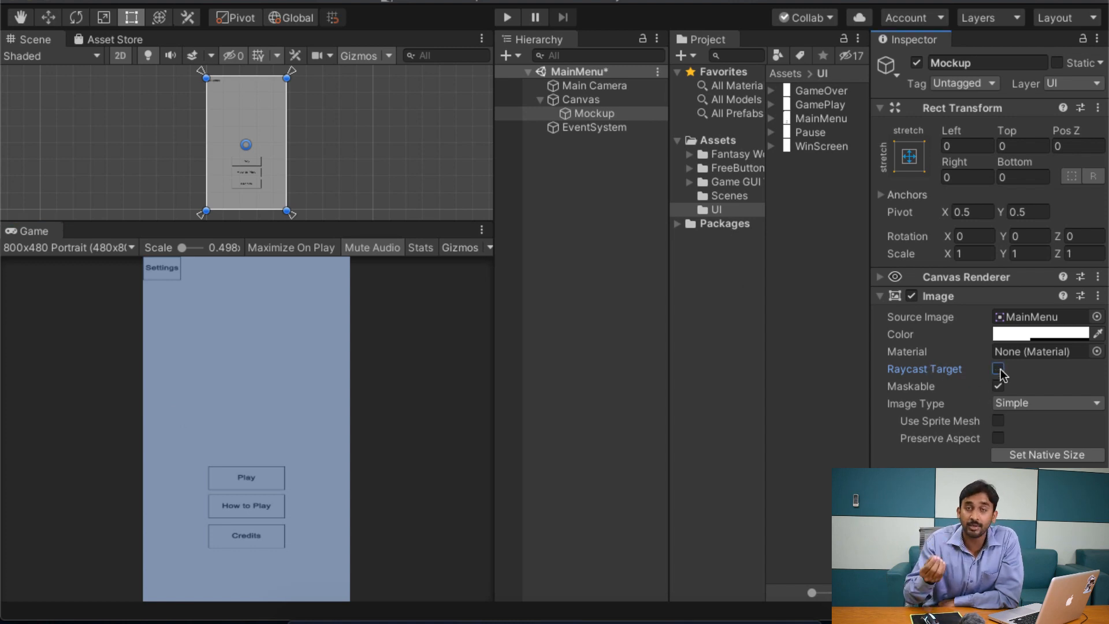
Step: Make the Mockup image semi-transparent by setting its color's alpha to 69
{"action": "left_click", "coordinate": [1050, 338]}
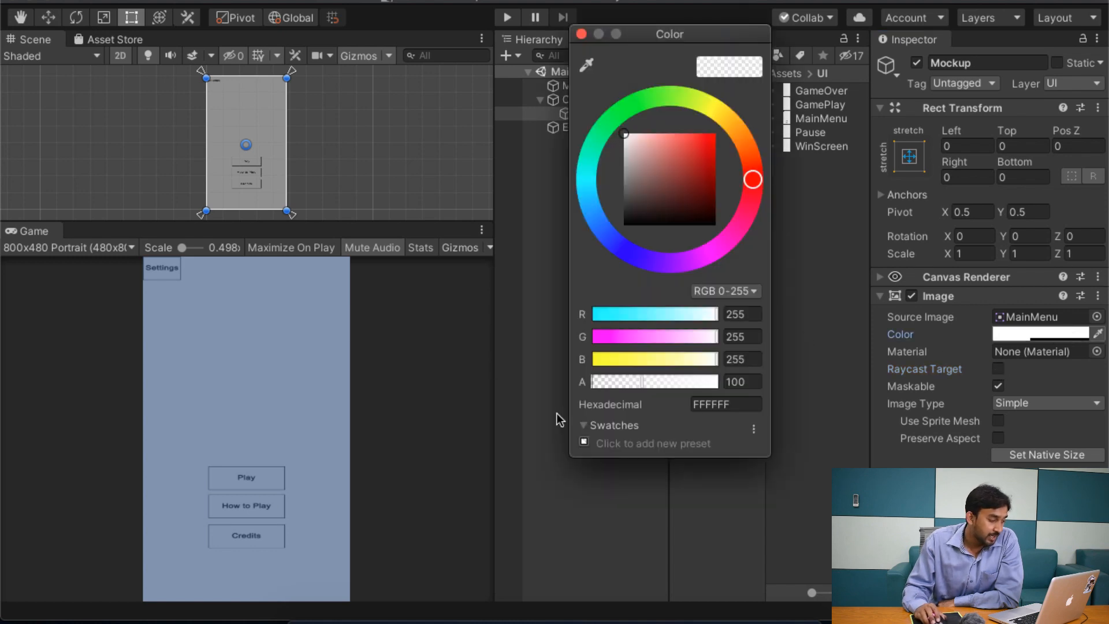
{"action": "left_click_drag", "start_coordinate": [625, 383], "coordinate": [858, 370]}
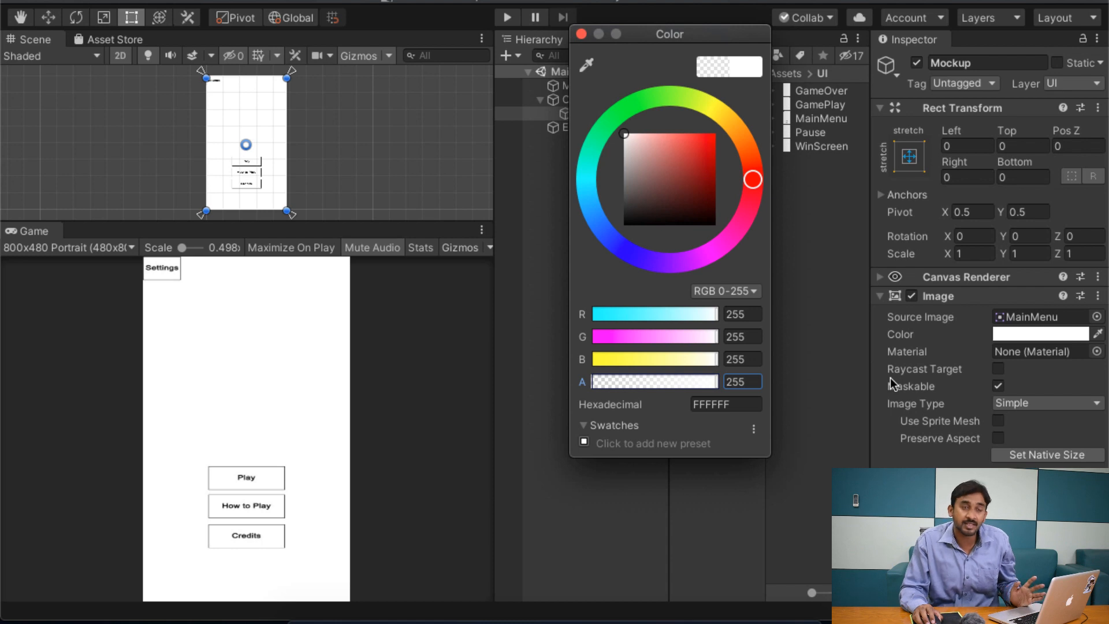
{"action": "left_click_drag", "start_coordinate": [738, 27], "coordinate": [895, 64]}
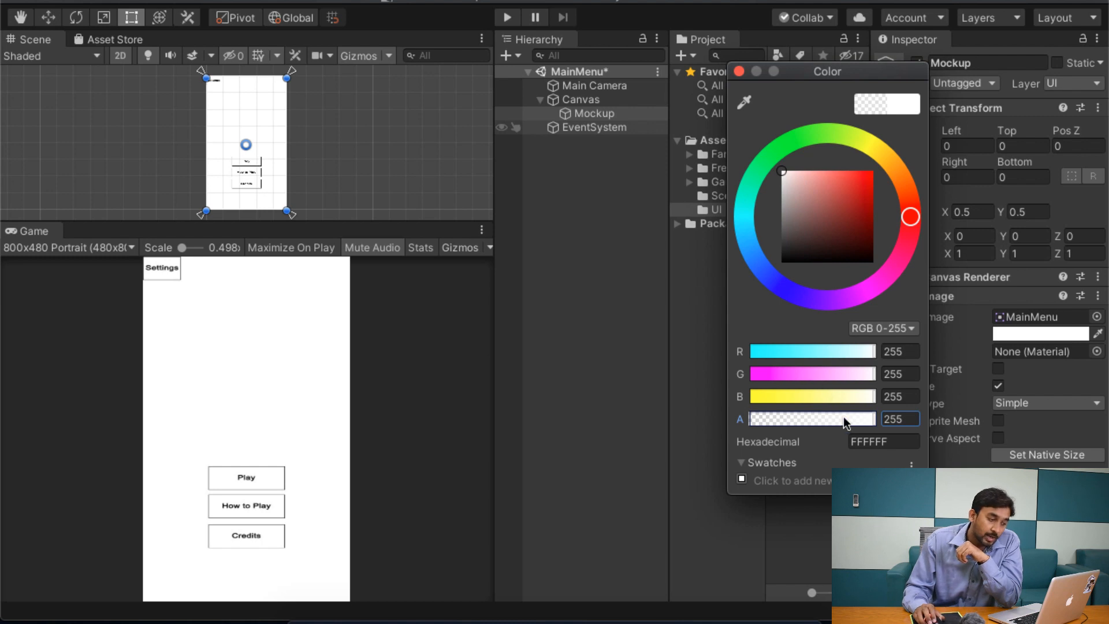
{"action": "left_click_drag", "start_coordinate": [852, 419], "coordinate": [784, 420]}
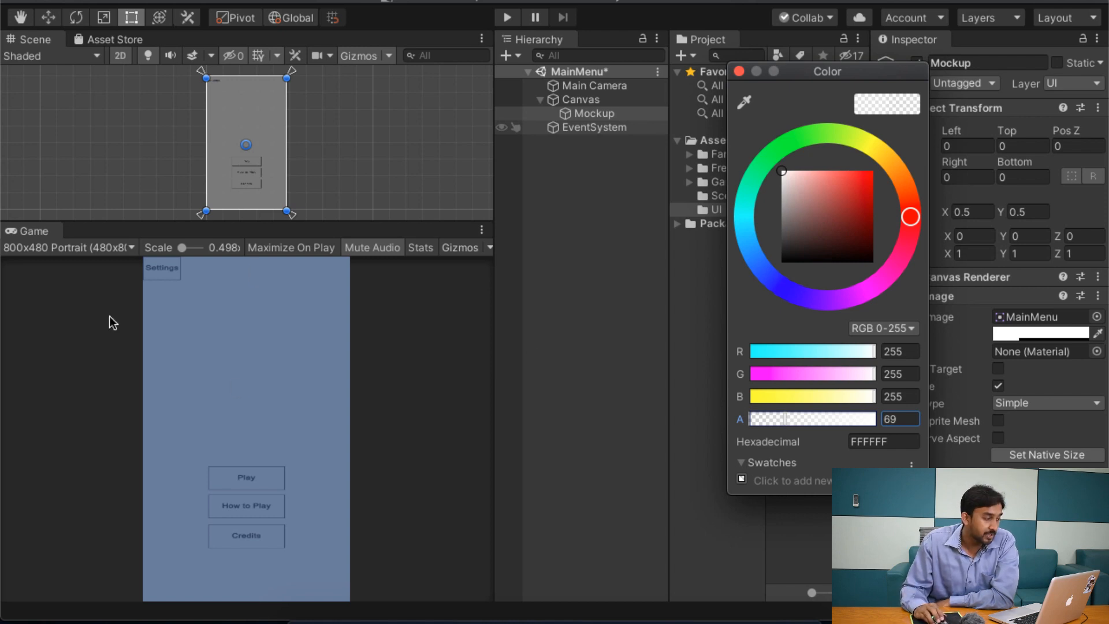
{"action": "left_click", "coordinate": [739, 71]}
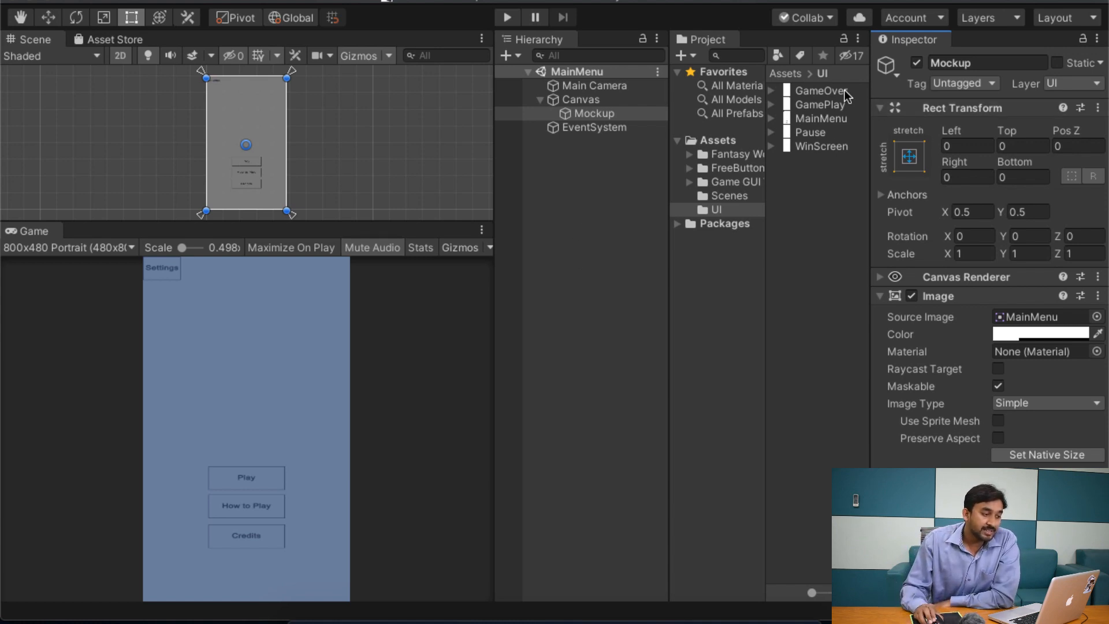
Step: Examine an enlarged preview of the MainMenu template image in the UI folder
{"action": "left_click", "coordinate": [834, 119]}
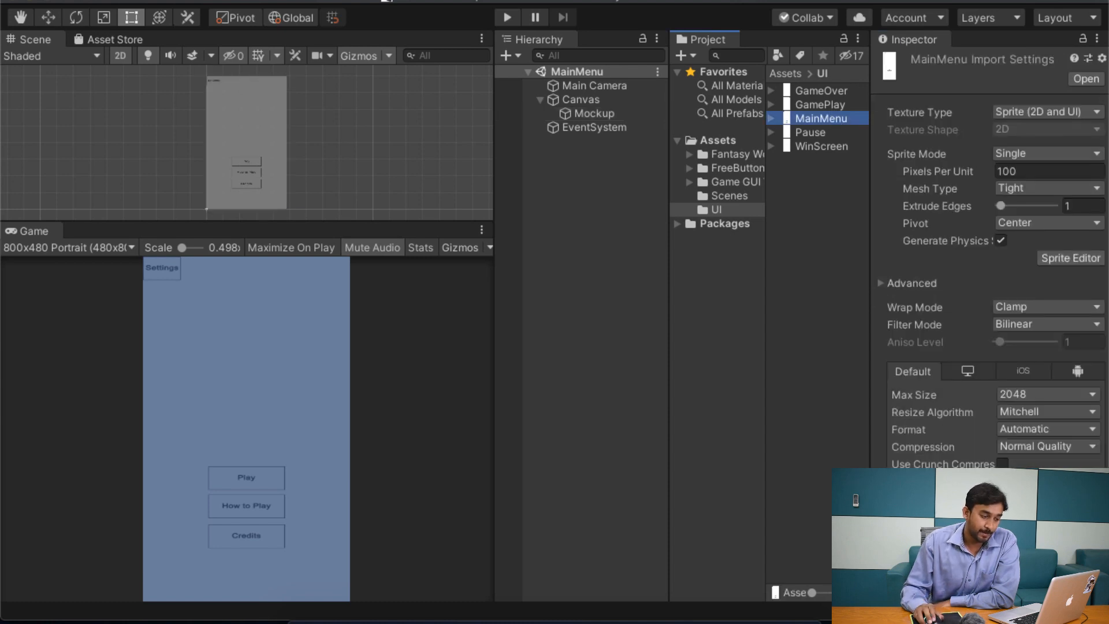
{"action": "left_click_drag", "start_coordinate": [1049, 592], "coordinate": [1038, 111]}
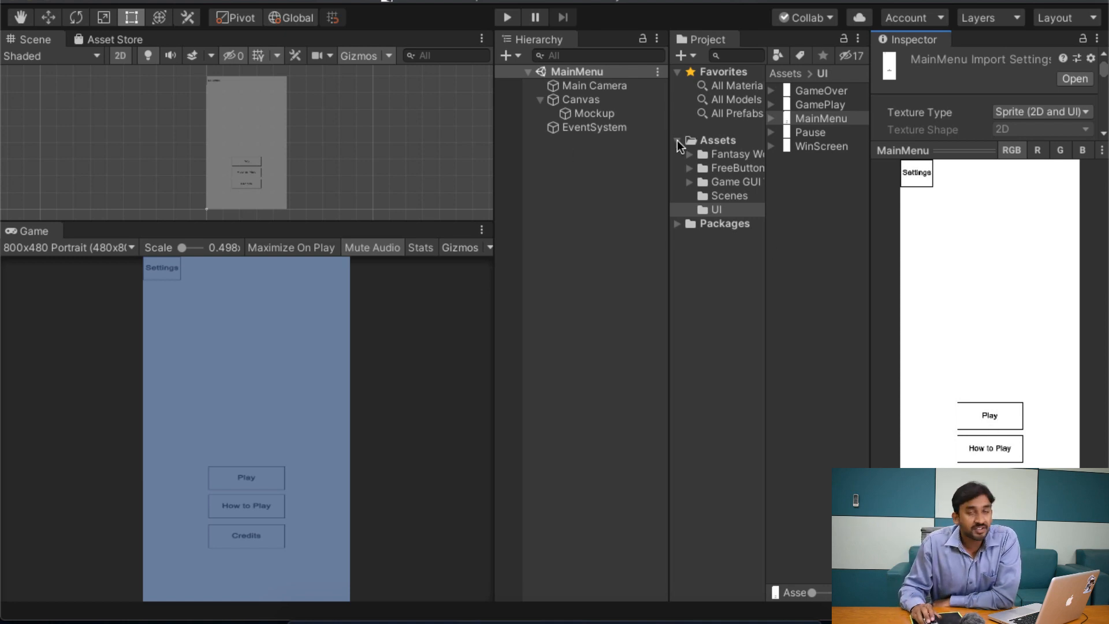
{"action": "left_click", "coordinate": [835, 103]}
{"action": "left_click", "coordinate": [844, 116]}
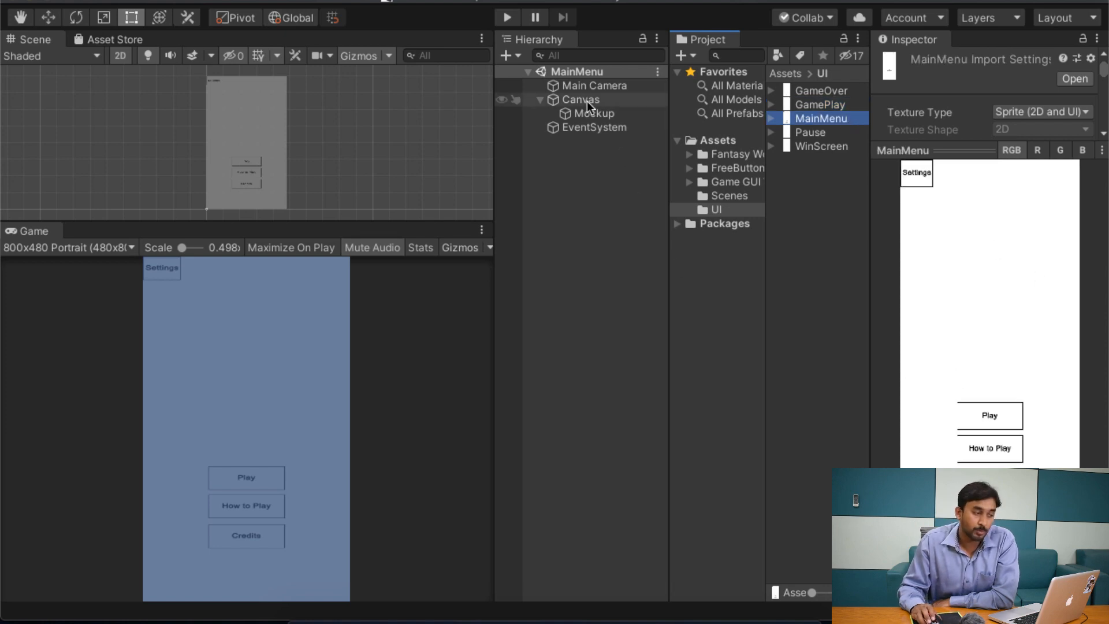
{"action": "left_click", "coordinate": [613, 239]}
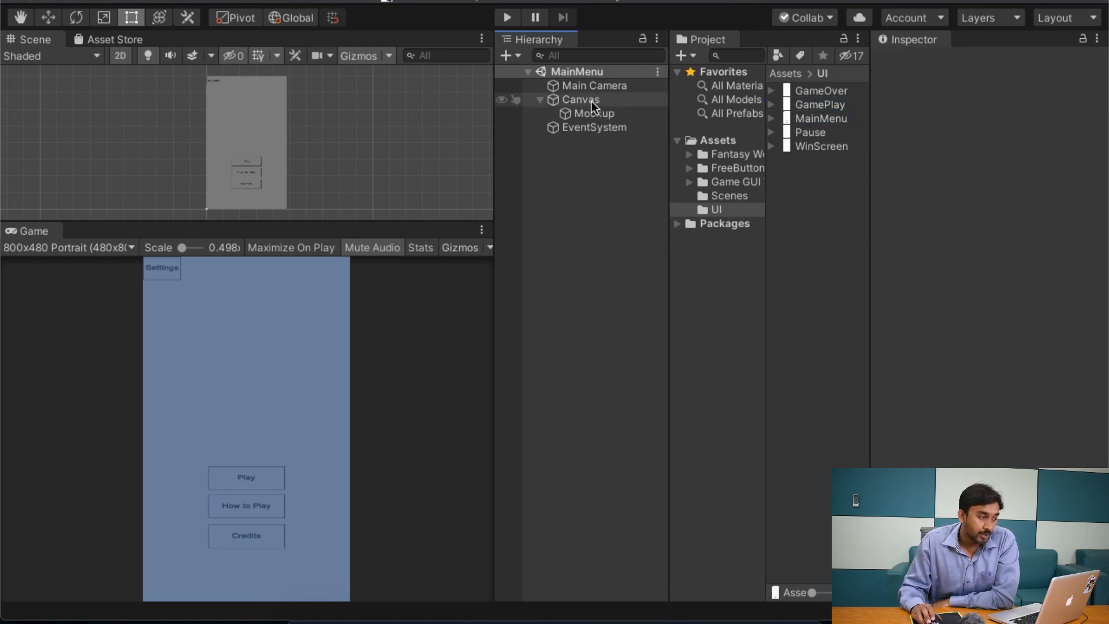
{"action": "right_click", "coordinate": [570, 252]}
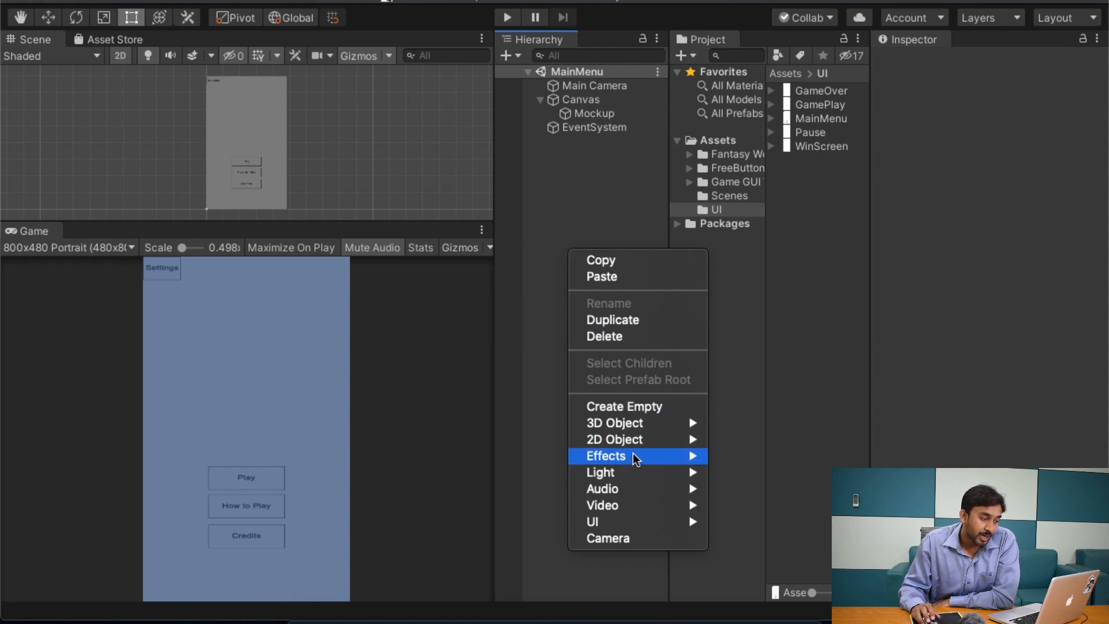
{"action": "mouse_move", "coordinate": [628, 522]}
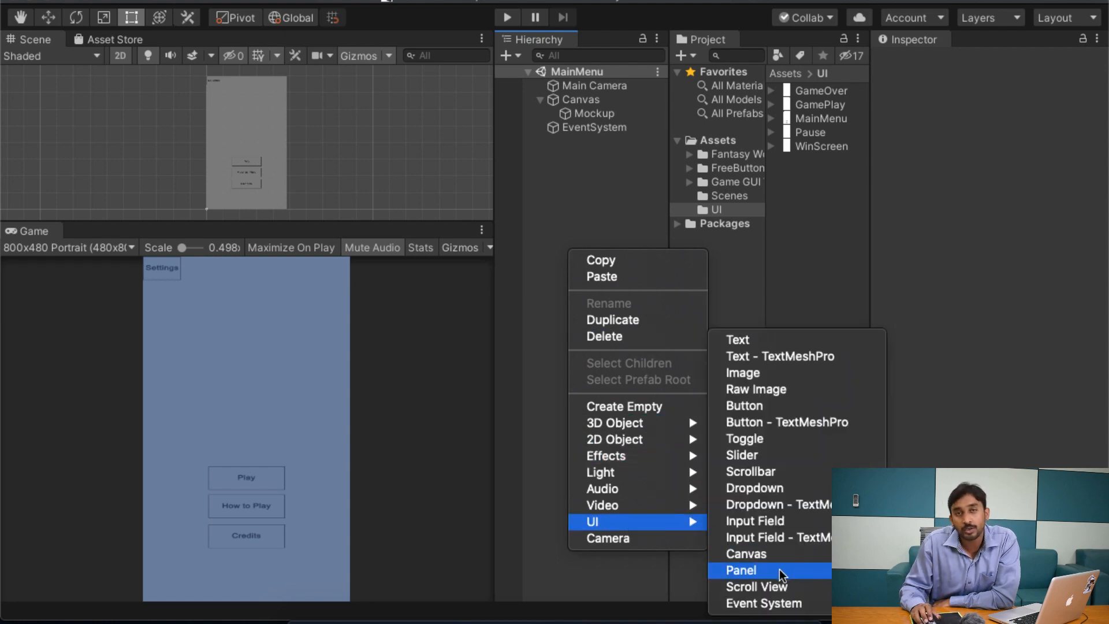
{"action": "left_click", "coordinate": [583, 197]}
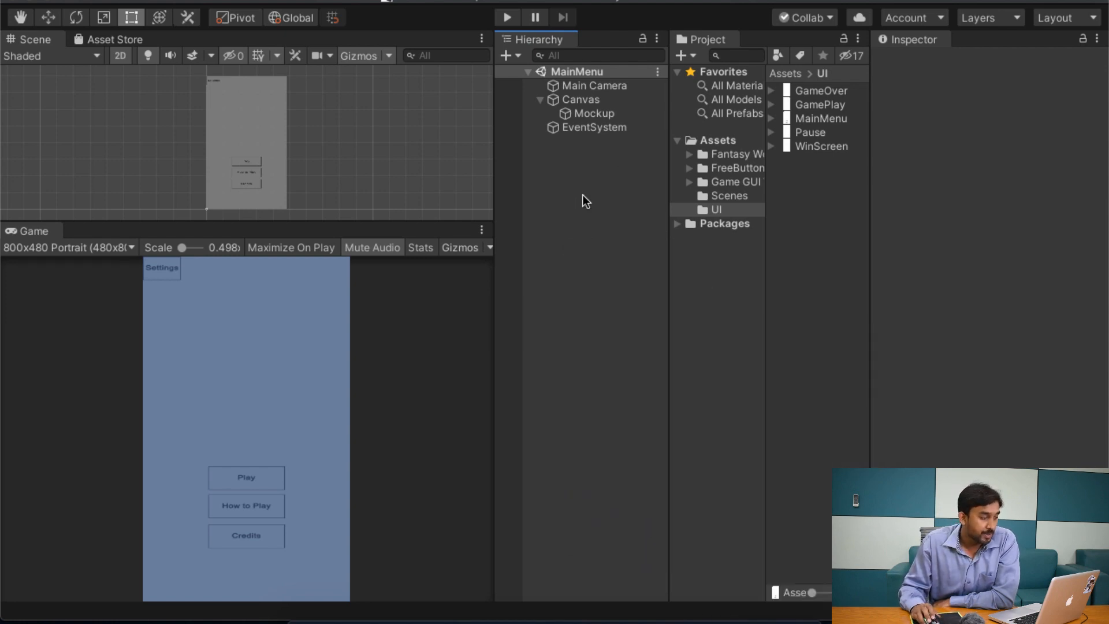
Step: Add a UI Panel as a child of the Canvas
{"action": "left_click", "coordinate": [589, 97]}
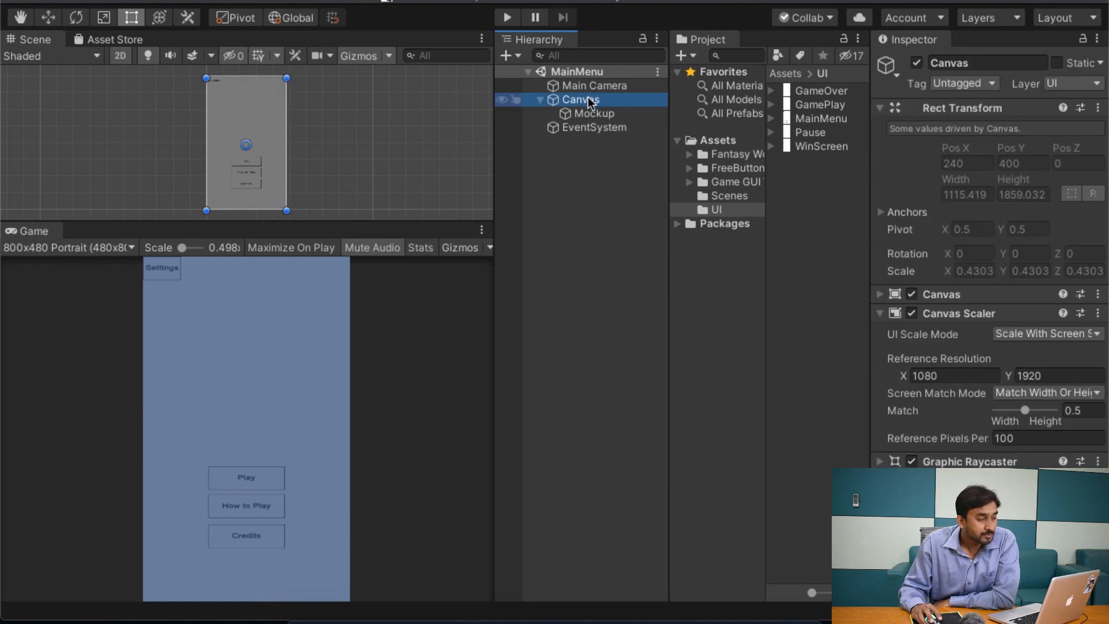
{"action": "right_click", "coordinate": [589, 97]}
{"action": "mouse_move", "coordinate": [670, 372]}
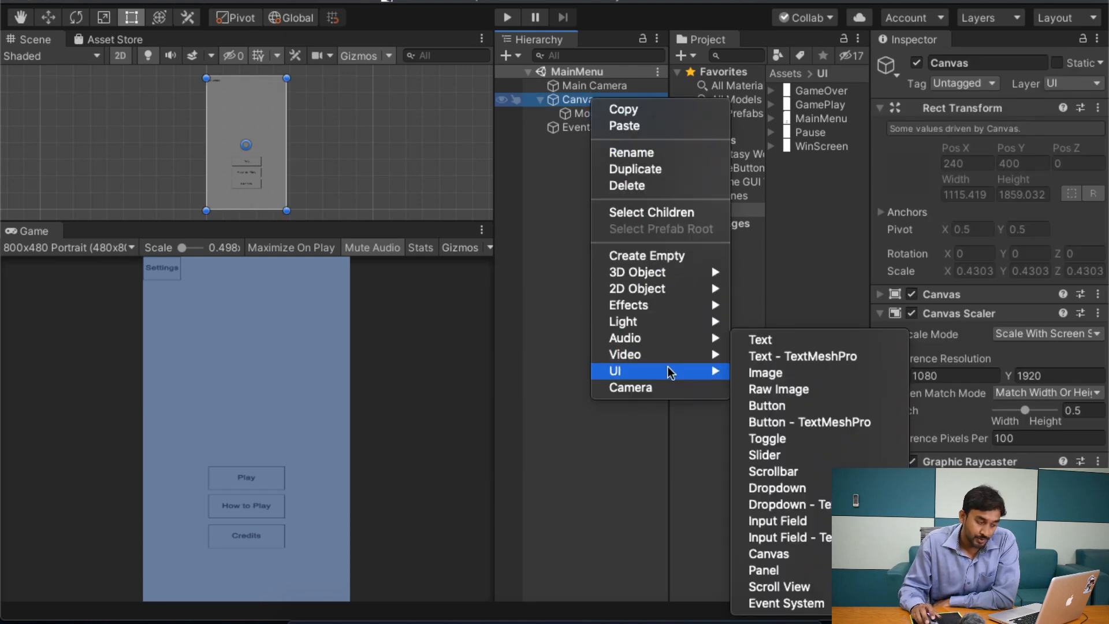
{"action": "left_click", "coordinate": [830, 570]}
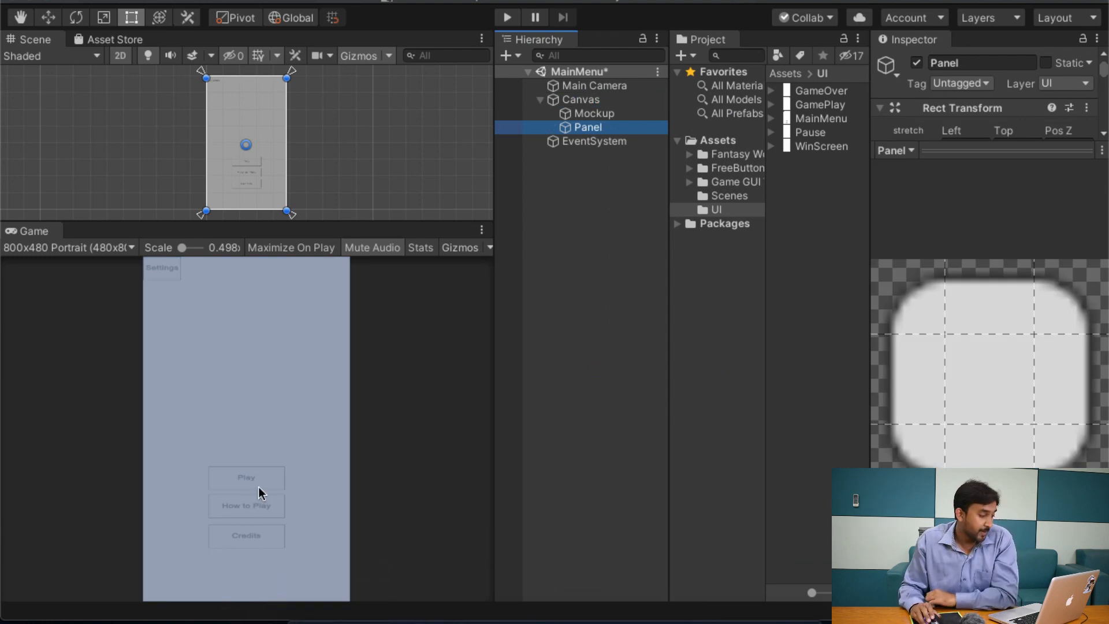
{"action": "left_click", "coordinate": [275, 407]}
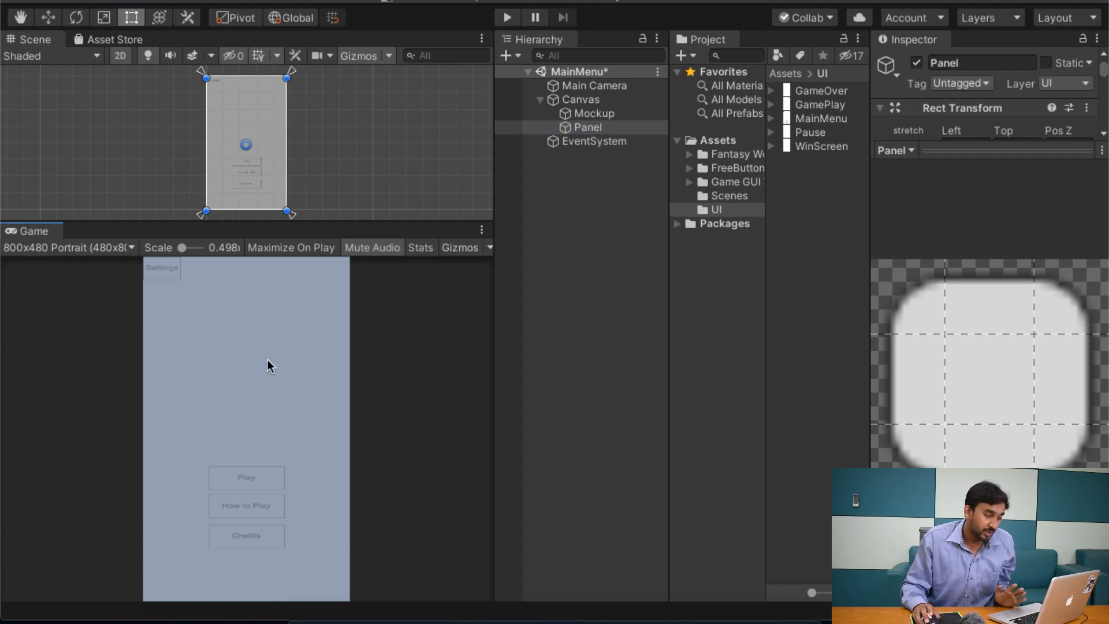
Step: Reorder the Canvas children so that Mockup comes after Panel and draws in front of it
{"action": "left_click", "coordinate": [605, 100]}
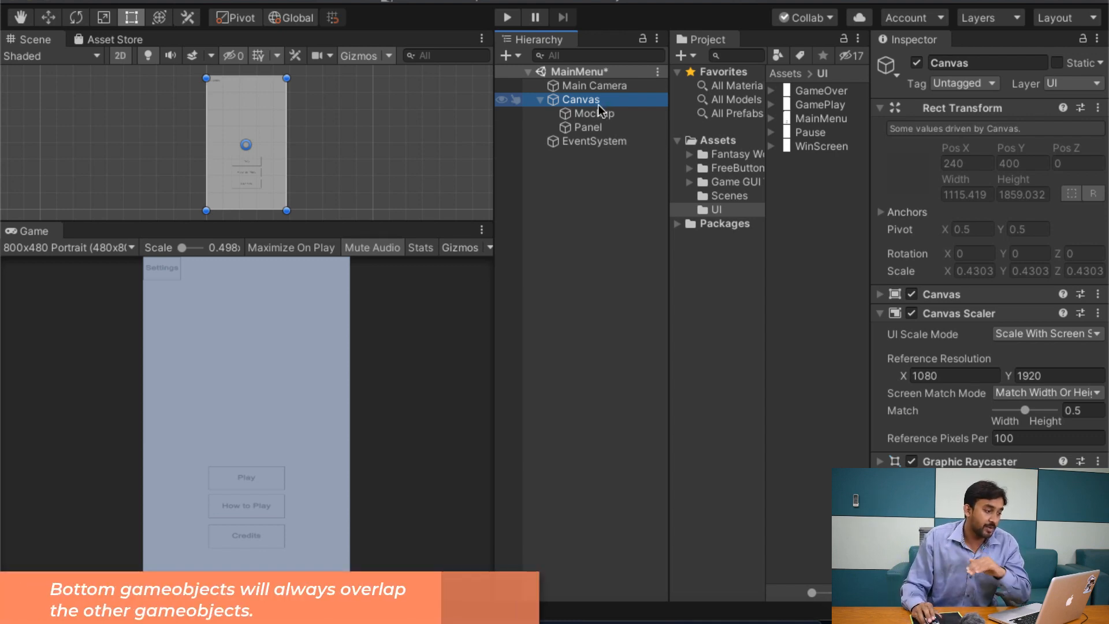
{"action": "left_click", "coordinate": [606, 127]}
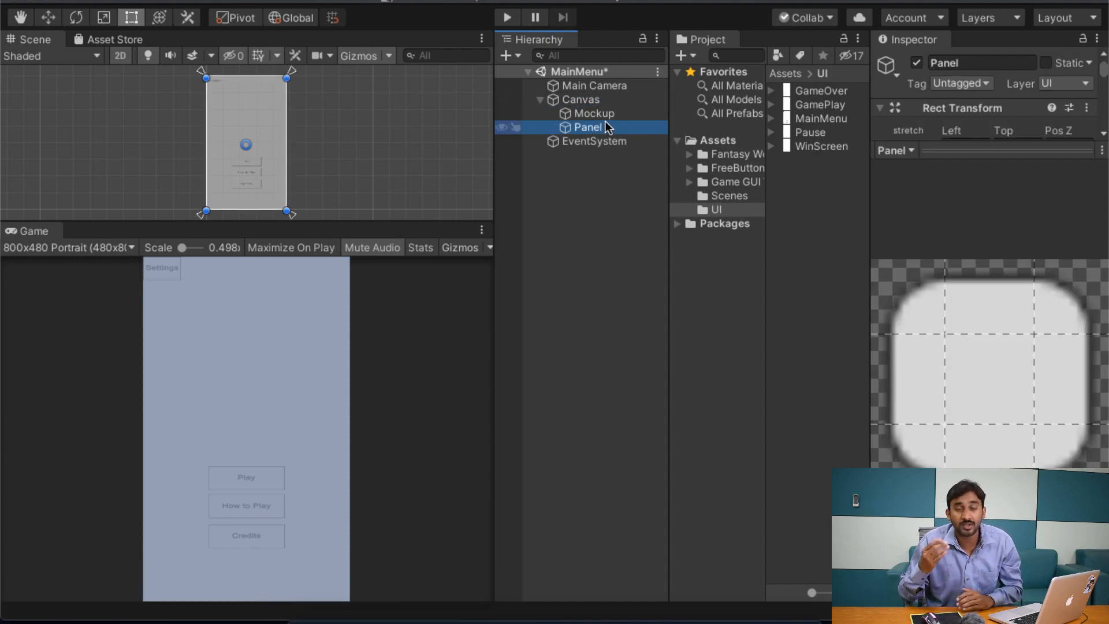
{"action": "left_click", "coordinate": [605, 114]}
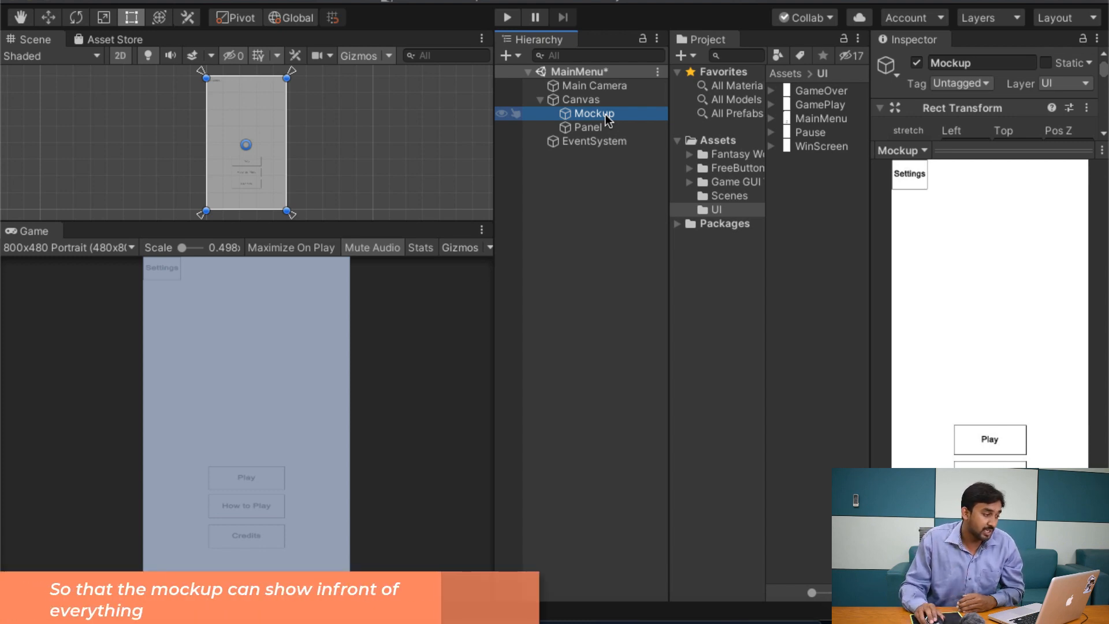
{"action": "left_click_drag", "start_coordinate": [605, 113], "coordinate": [606, 126]}
{"action": "left_click_drag", "start_coordinate": [609, 131], "coordinate": [611, 138]}
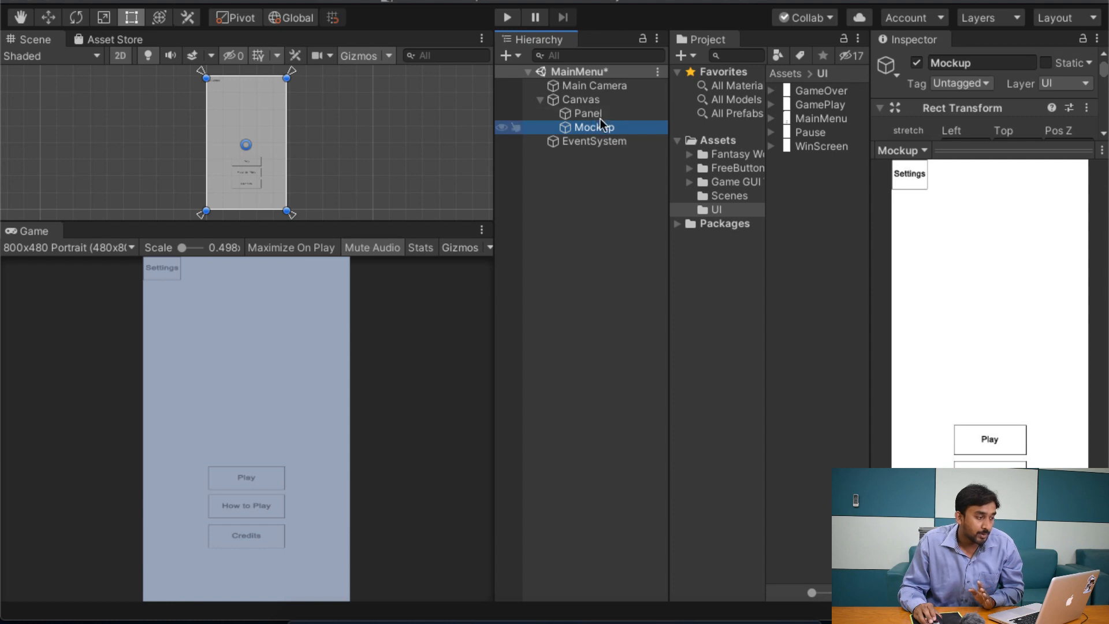
Step: Move the Mockup out of the Canvas to the scene root and back under the Canvas after Panel
{"action": "left_click_drag", "start_coordinate": [601, 127], "coordinate": [595, 151]}
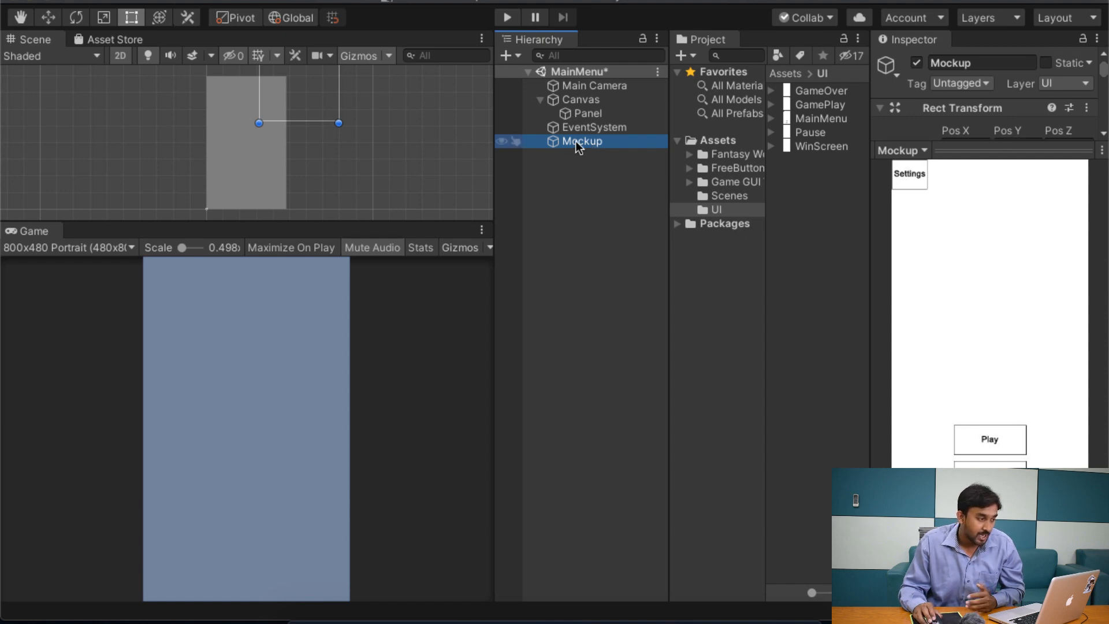
{"action": "left_click_drag", "start_coordinate": [574, 141], "coordinate": [589, 96]}
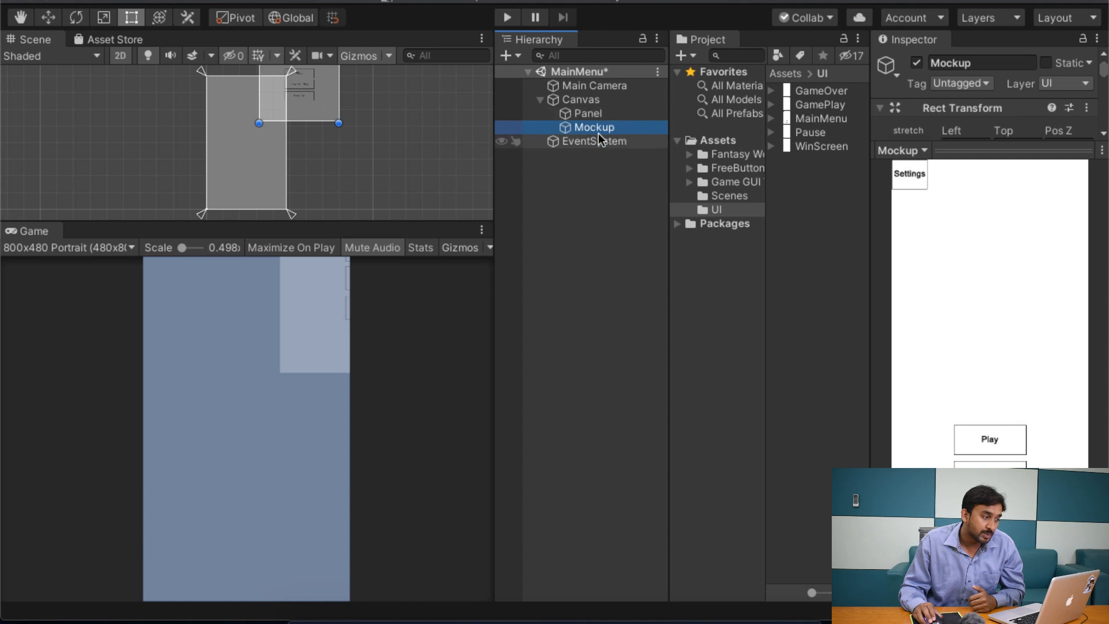
{"action": "scroll", "coordinate": [319, 148], "scroll_direction": "down", "scroll_amount": 3}
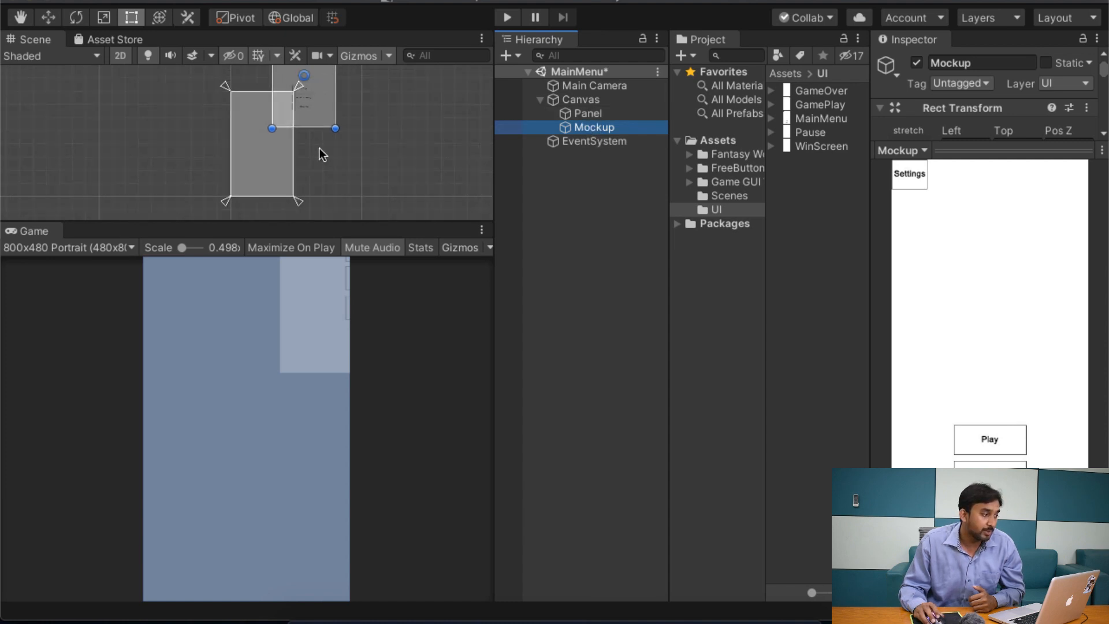
{"action": "scroll", "coordinate": [401, 132], "scroll_direction": "down", "scroll_amount": 3}
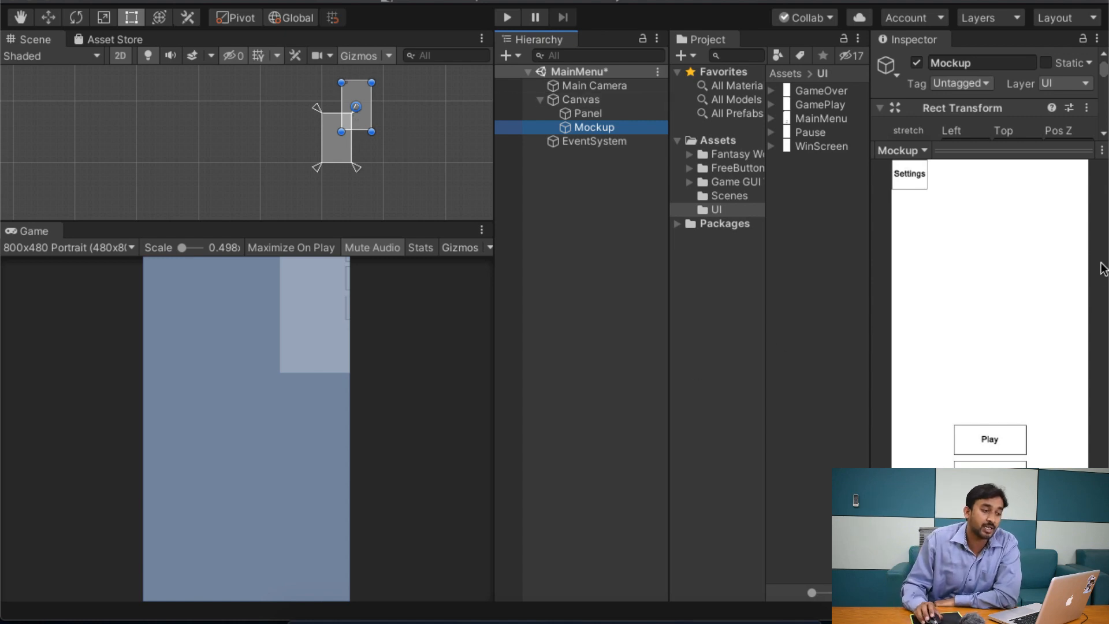
Step: Compare the Rect Transform settings of the Mockup and the Panel
{"action": "left_click", "coordinate": [1040, 149]}
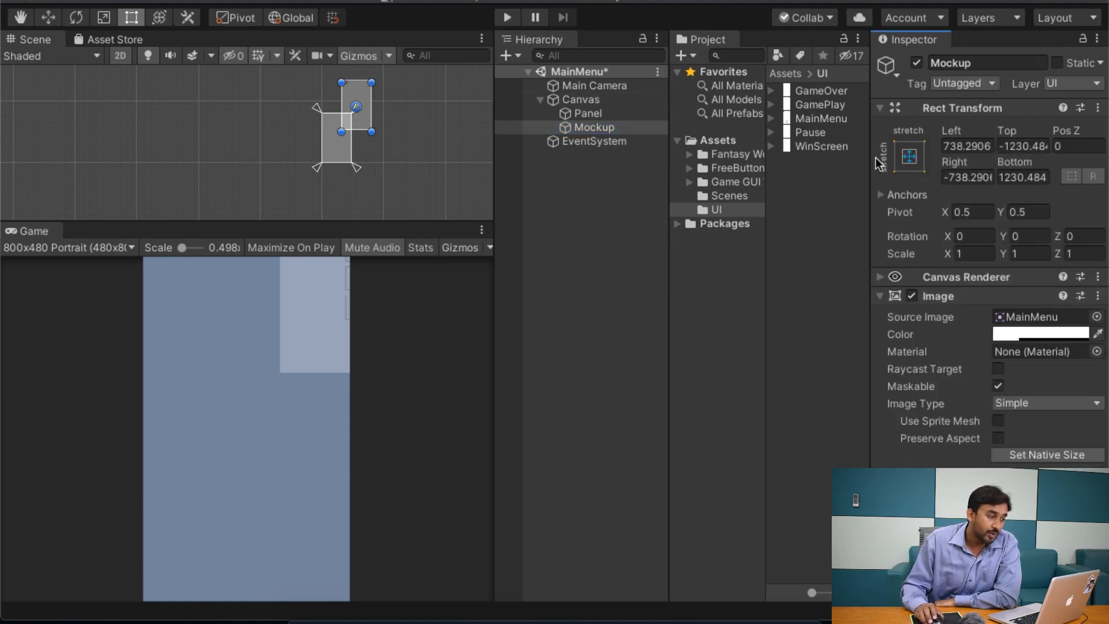
{"action": "left_click", "coordinate": [602, 114]}
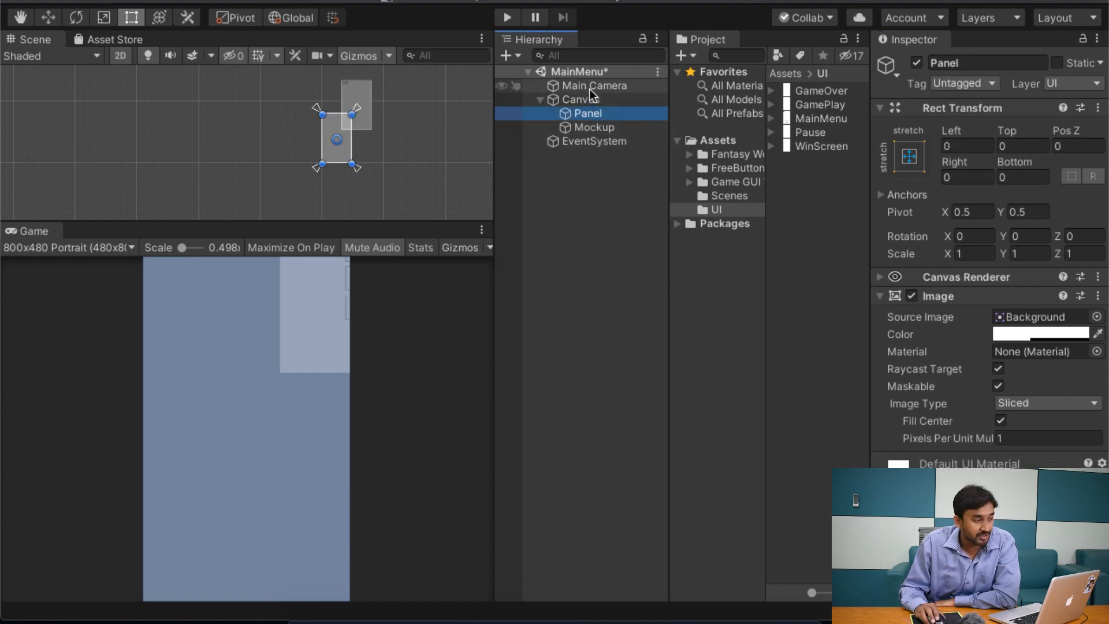
{"action": "left_click", "coordinate": [604, 130]}
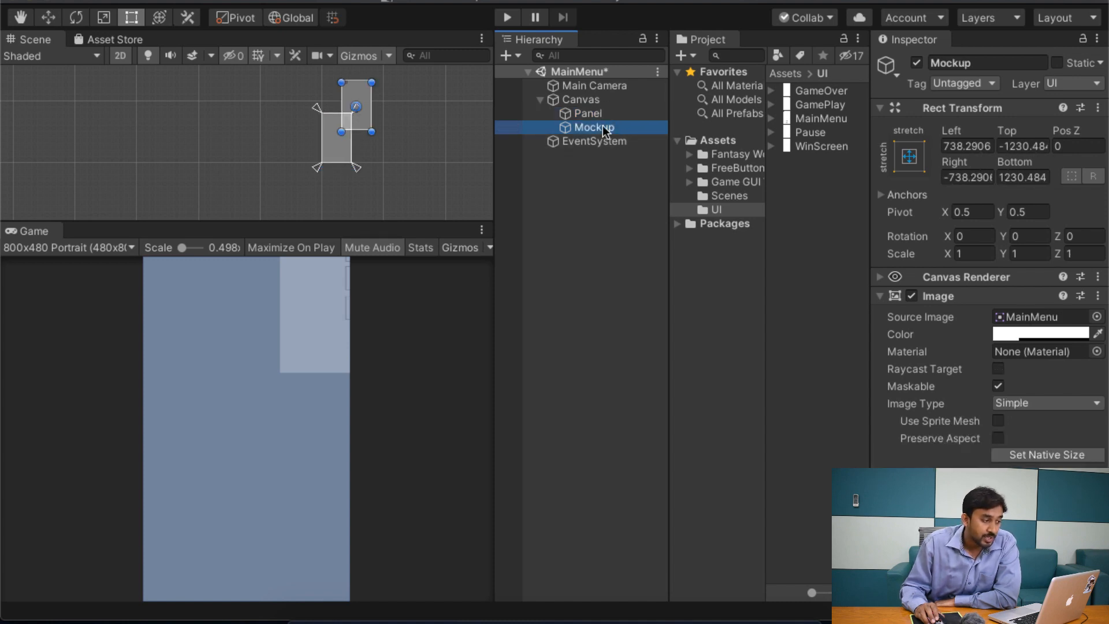
{"action": "left_click_drag", "start_coordinate": [604, 129], "coordinate": [583, 129]}
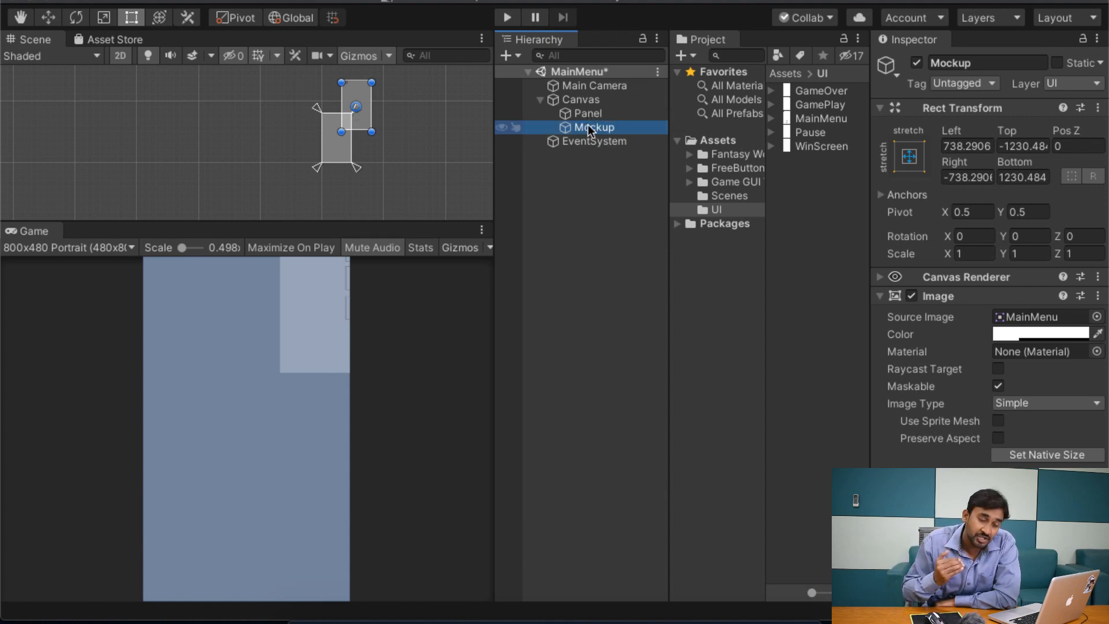
{"action": "left_click", "coordinate": [540, 100]}
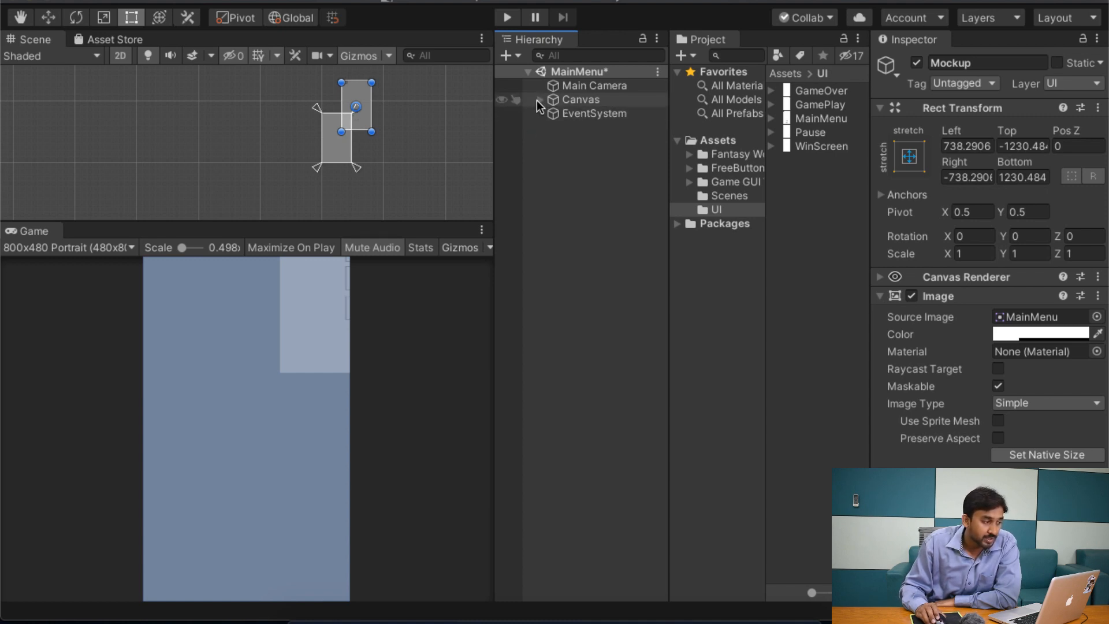
{"action": "left_click", "coordinate": [540, 100]}
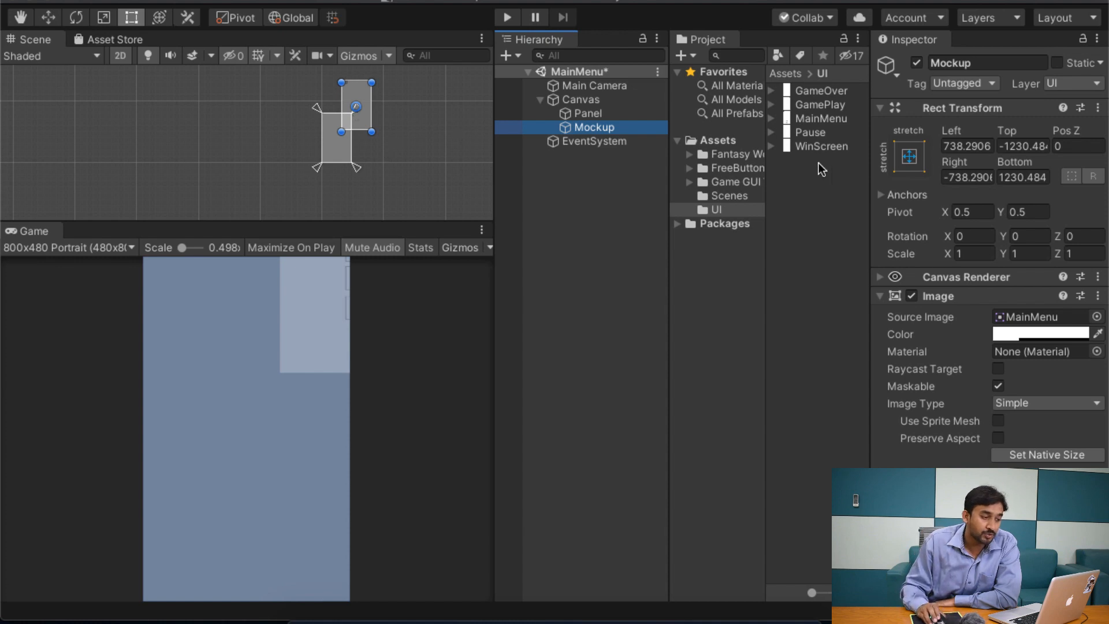
Step: Apply the full stretch anchor preset to the Mockup, also setting its pivot and position, to fill the Canvas
{"action": "left_click", "coordinate": [910, 157]}
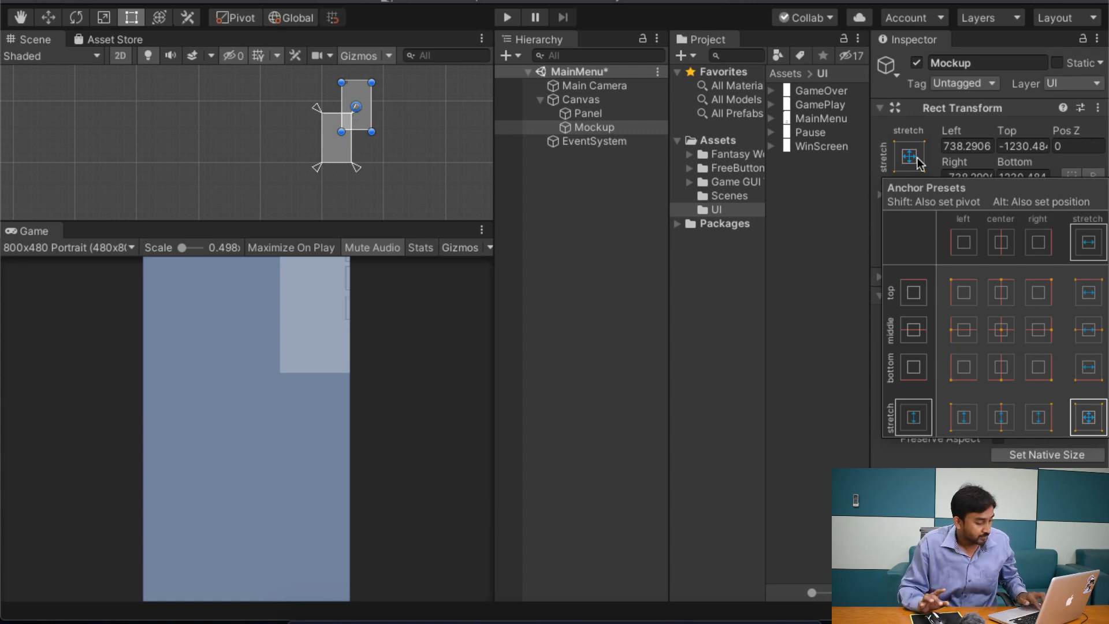
{"action": "key", "text": "alt"}
{"action": "key", "text": "shift"}
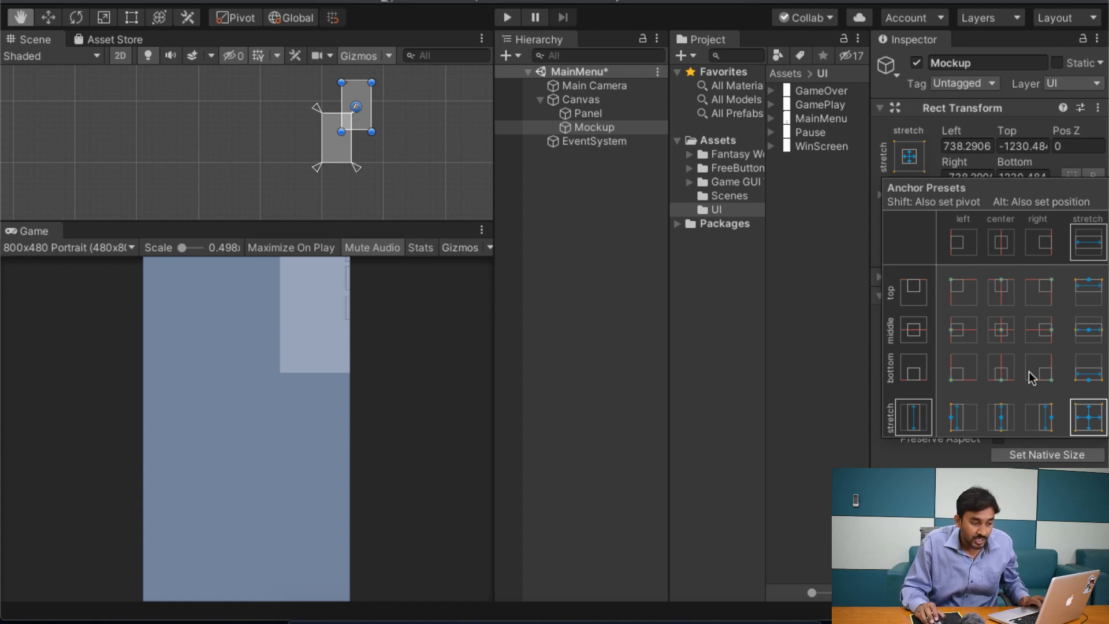
{"action": "left_click", "coordinate": [1093, 420], "text": "alt"}
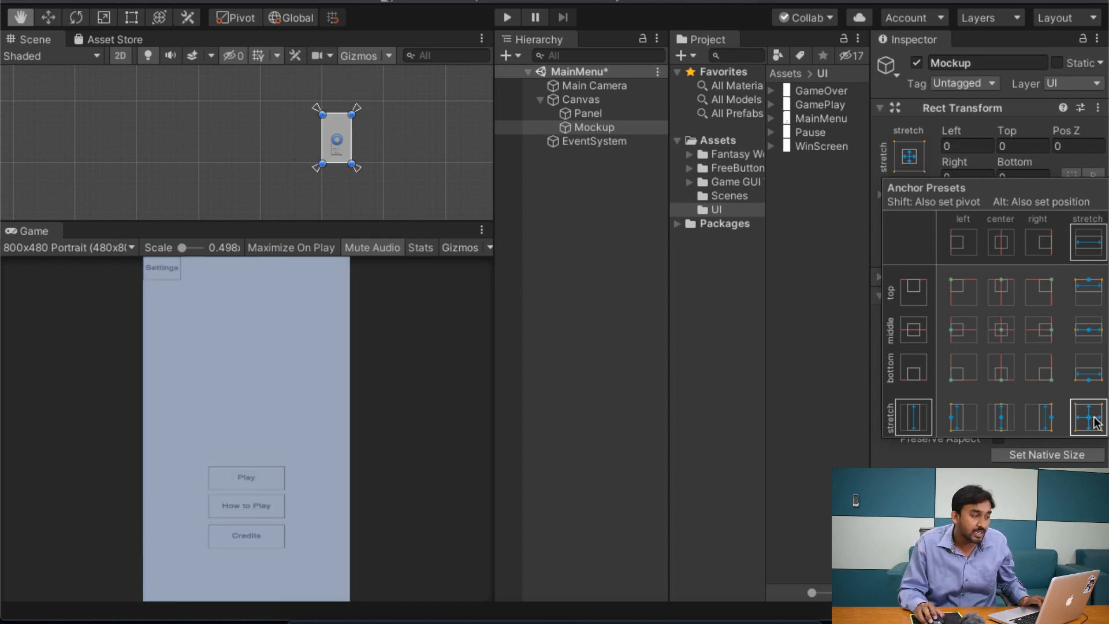
{"action": "key", "text": "t"}
{"action": "left_click", "coordinate": [231, 334]}
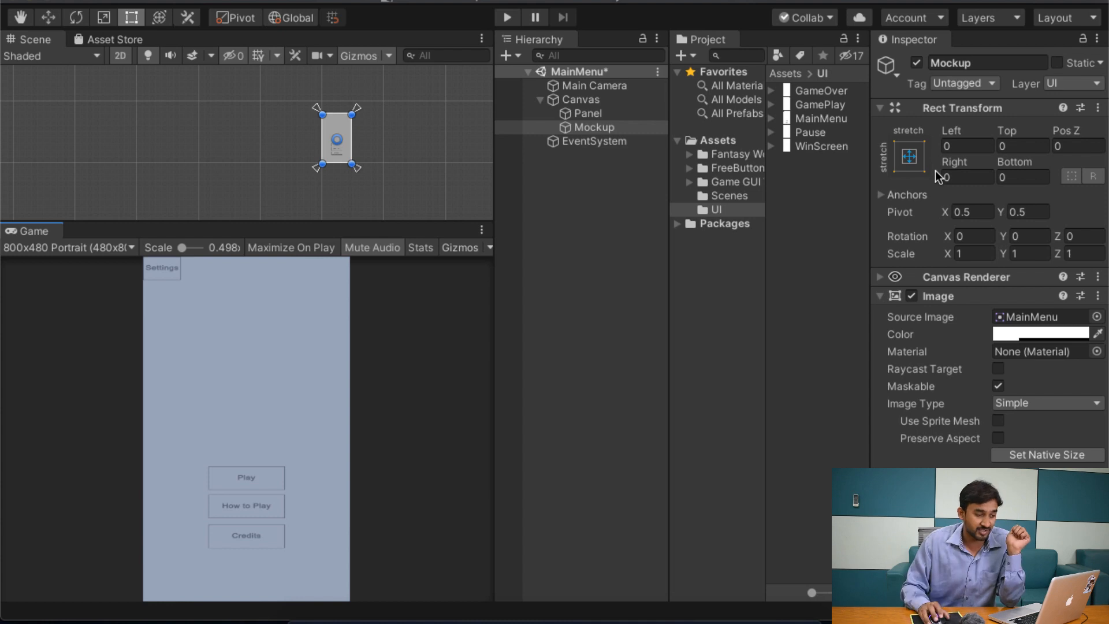
{"action": "left_click", "coordinate": [910, 158]}
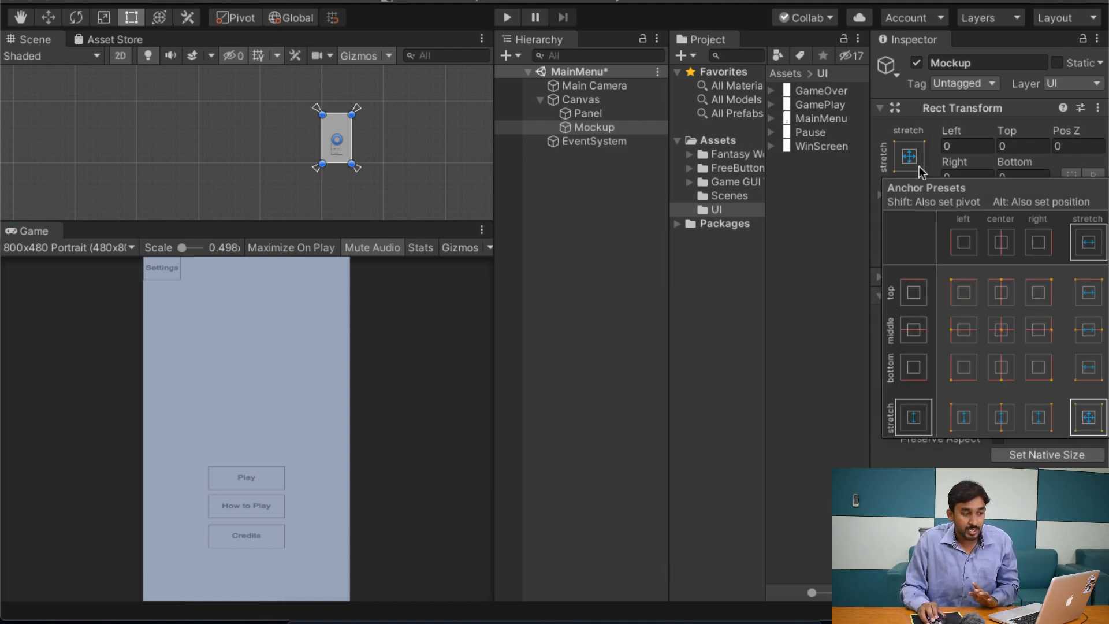
{"action": "left_click", "coordinate": [919, 166]}
{"action": "left_click", "coordinate": [919, 166]}
{"action": "key", "text": "alt"}
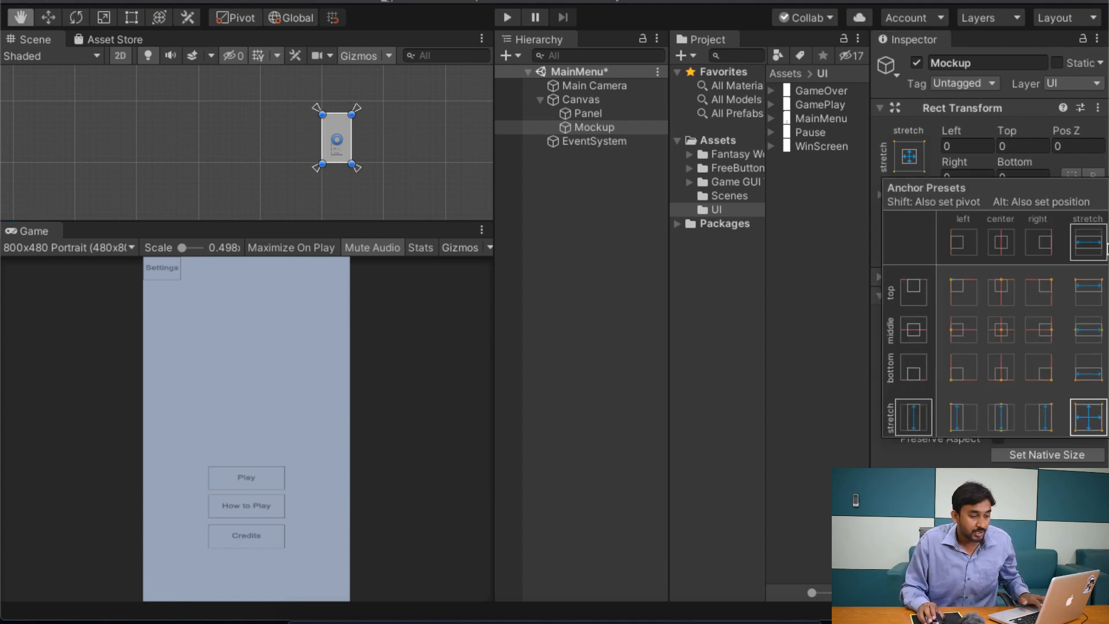
{"action": "key", "text": "shift"}
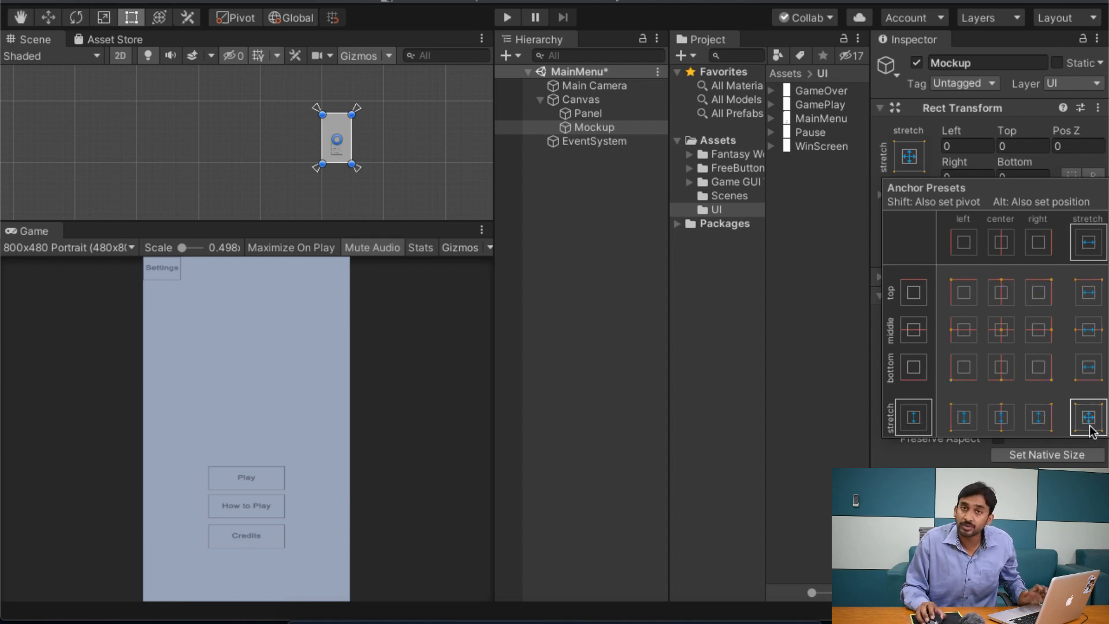
{"action": "left_click", "coordinate": [572, 128]}
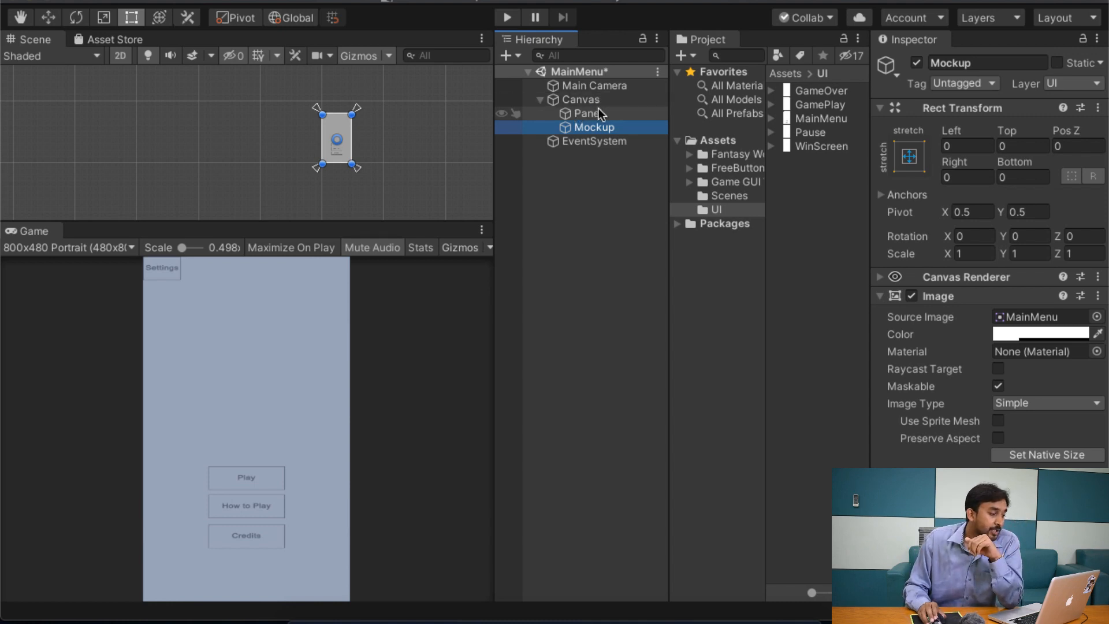
Step: Rename the Panel under the Canvas to MainMenu
{"action": "left_click", "coordinate": [598, 118]}
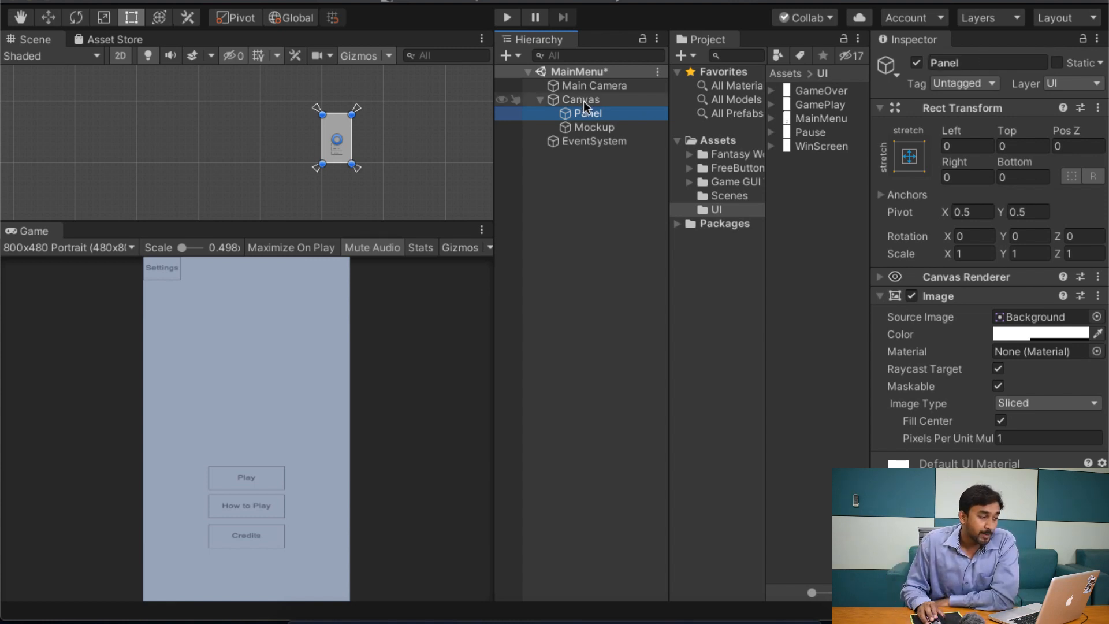
{"action": "left_click", "coordinate": [982, 55]}
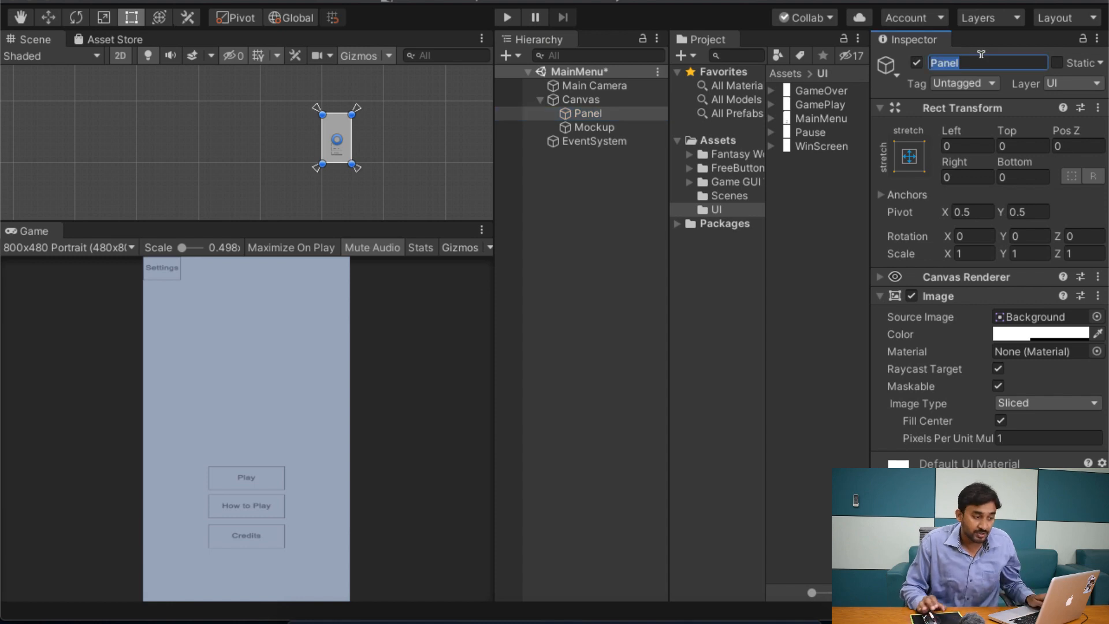
{"action": "type", "text": "MainMenu\\"}
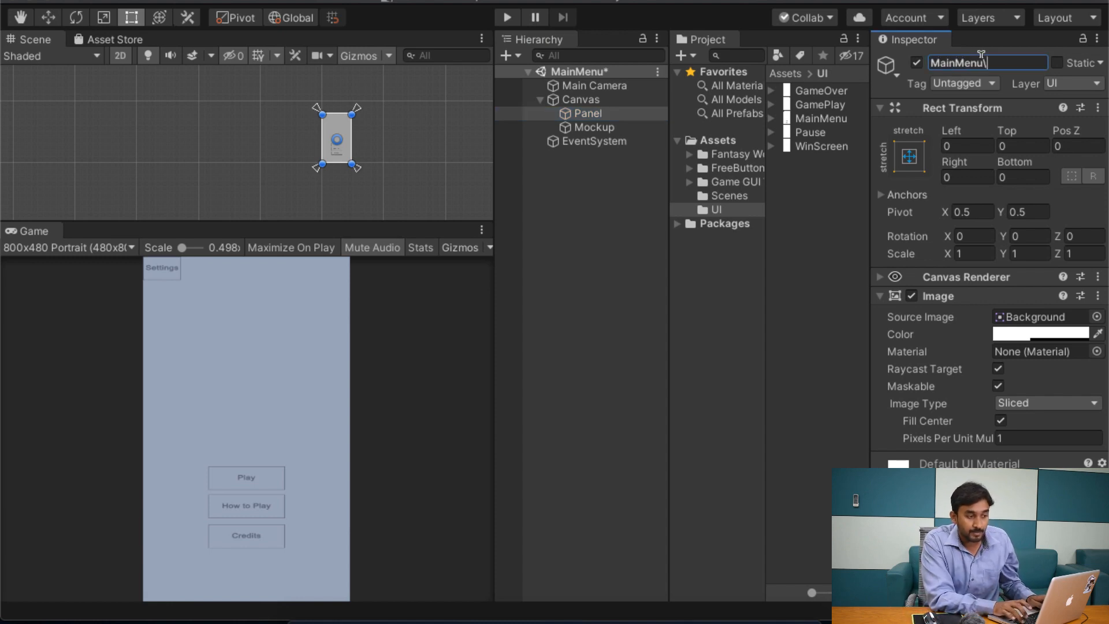
{"action": "key", "text": "BackSpace"}
{"action": "key", "text": "Return"}
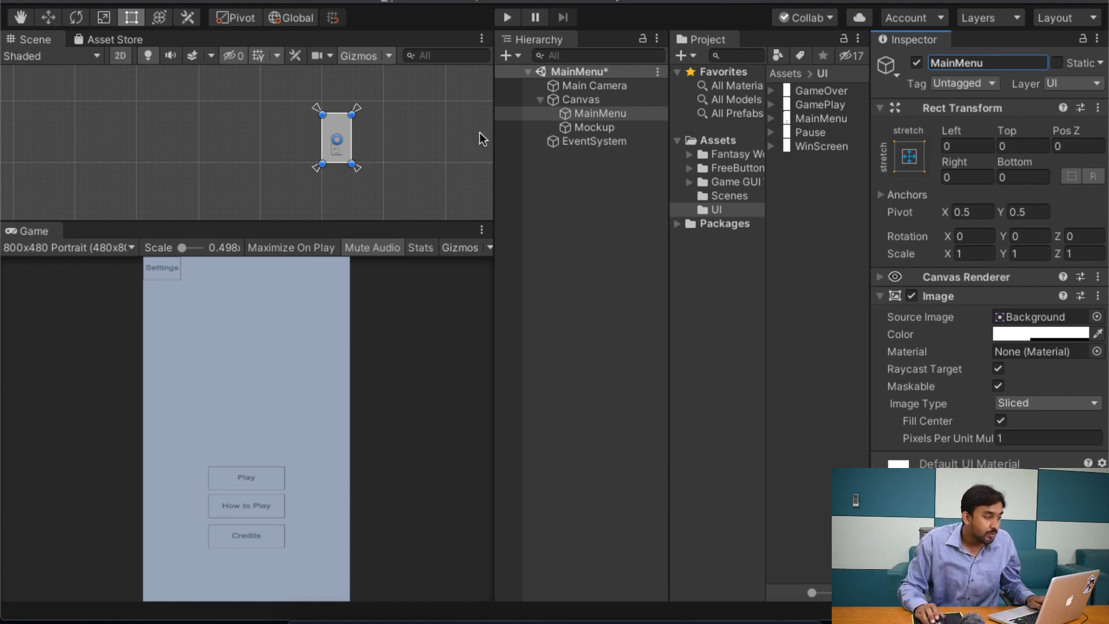
{"action": "scroll", "coordinate": [361, 174], "scroll_direction": "up", "scroll_amount": 2}
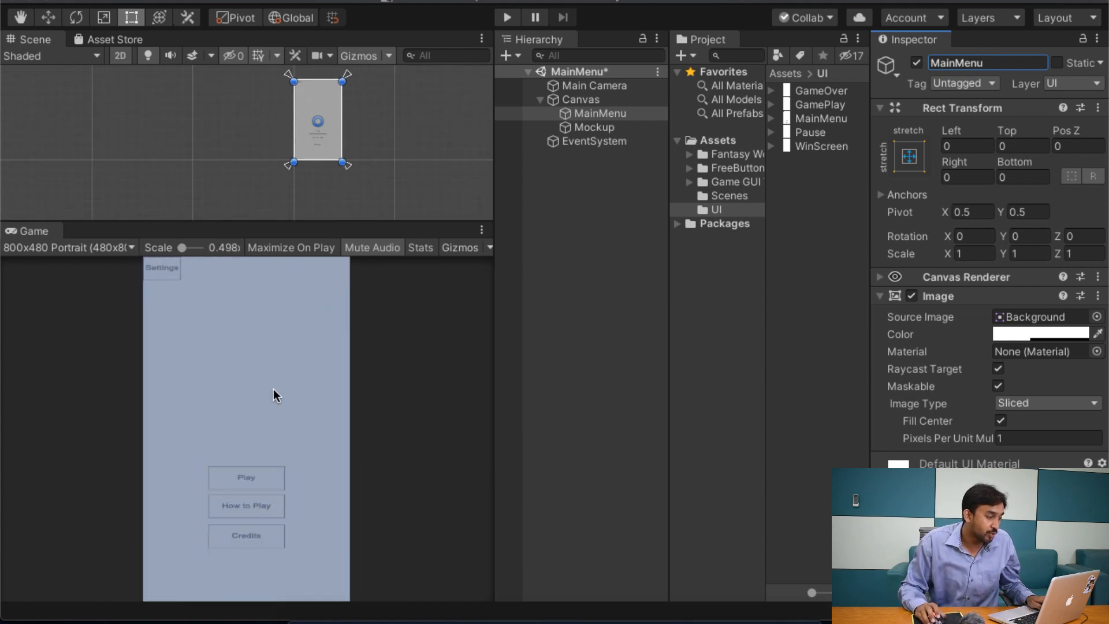
{"action": "left_click", "coordinate": [633, 127]}
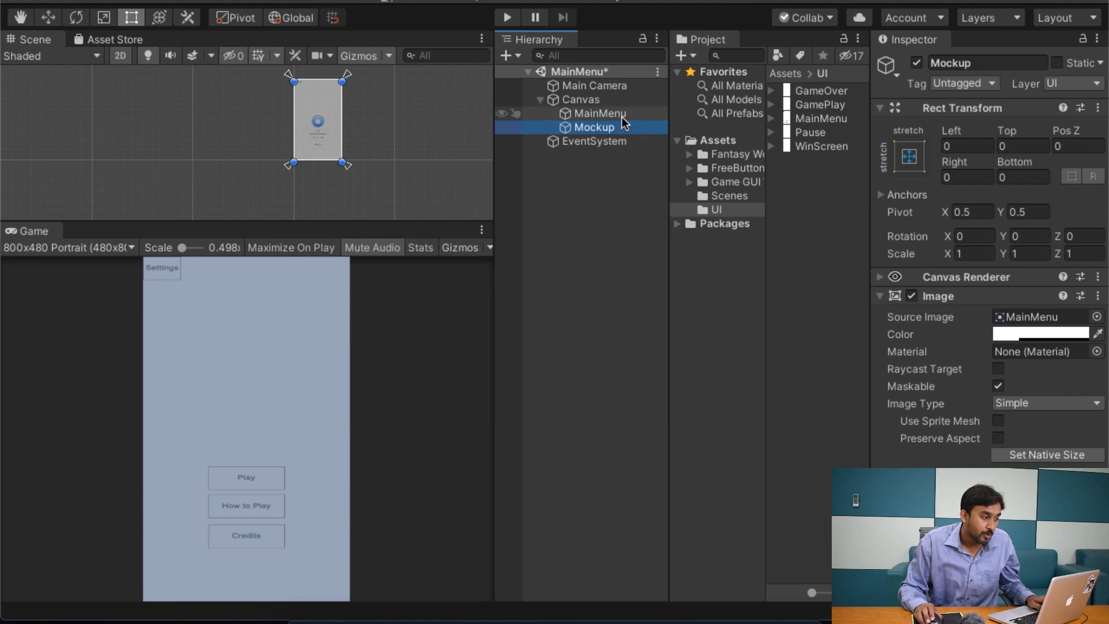
{"action": "left_click", "coordinate": [622, 113]}
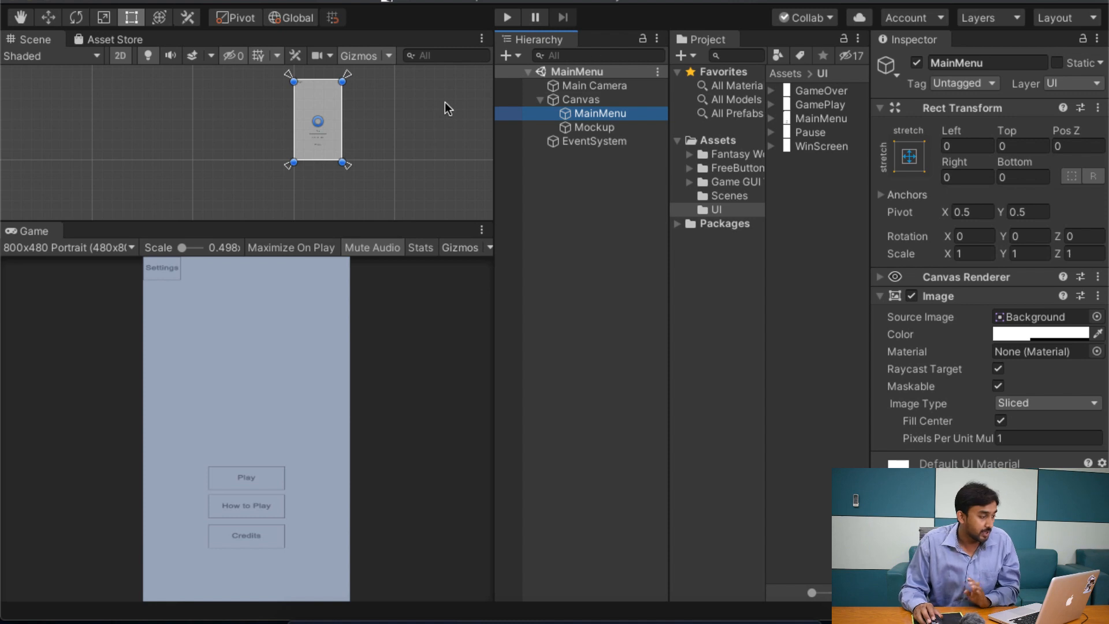
{"action": "left_click", "coordinate": [574, 104]}
{"action": "left_click", "coordinate": [587, 117]}
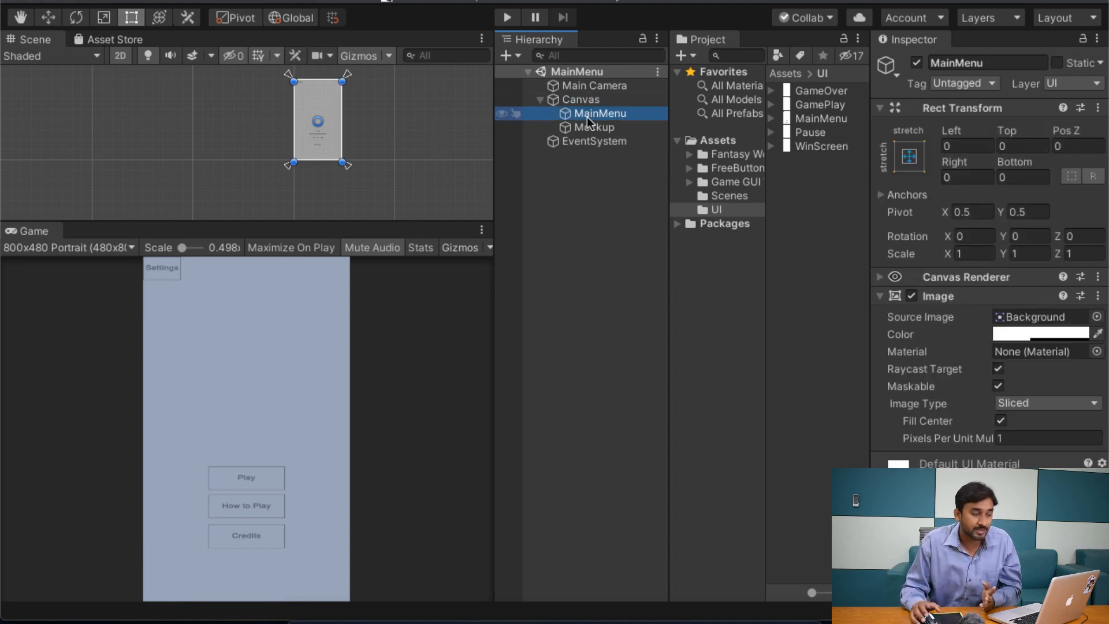
{"action": "left_click", "coordinate": [615, 211]}
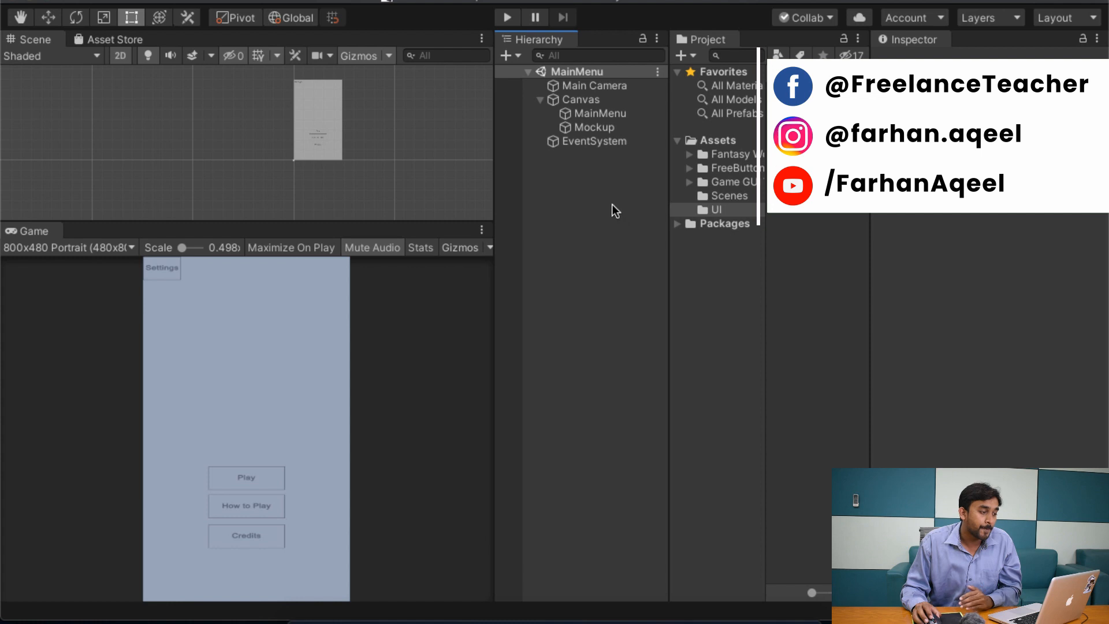
{"action": "left_click", "coordinate": [587, 116]}
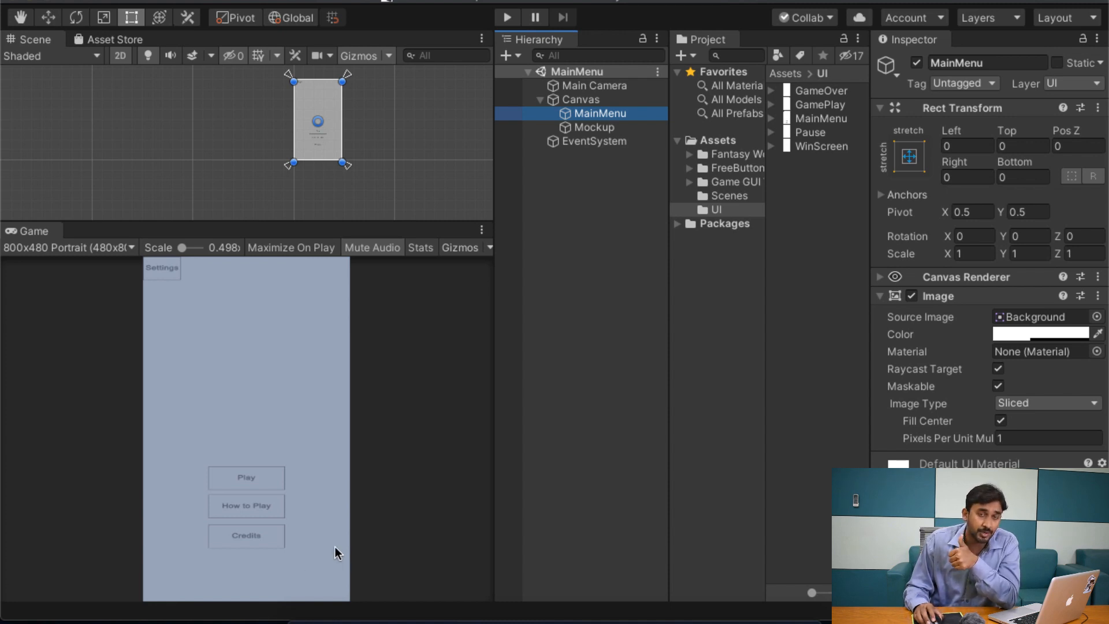
Step: Add a UI Button as a child of the MainMenu panel
{"action": "left_click", "coordinate": [601, 98]}
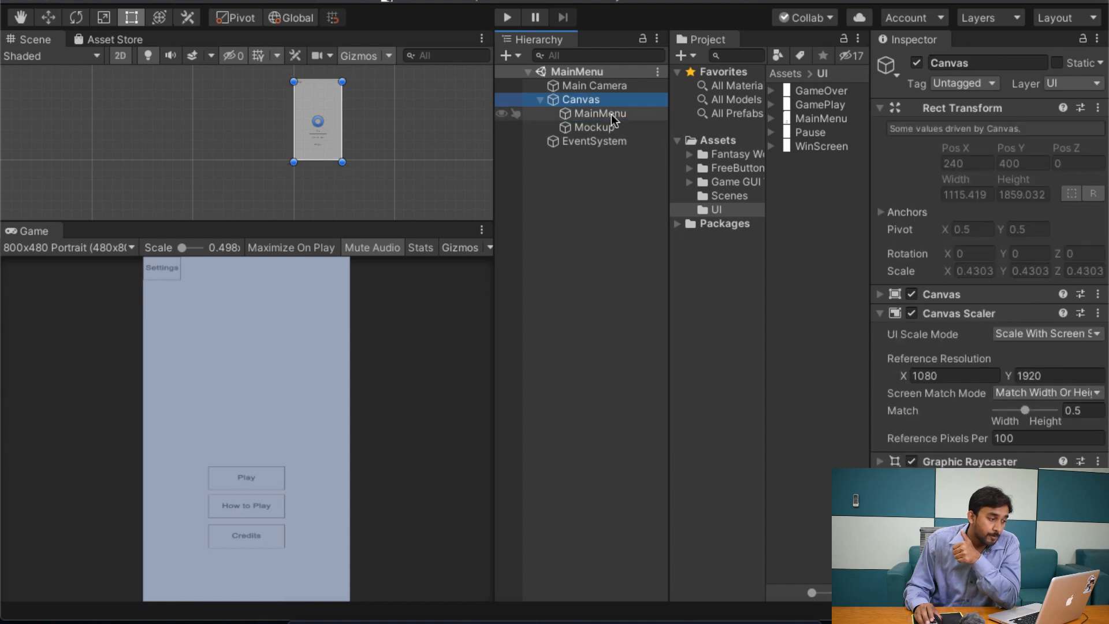
{"action": "left_click", "coordinate": [609, 114]}
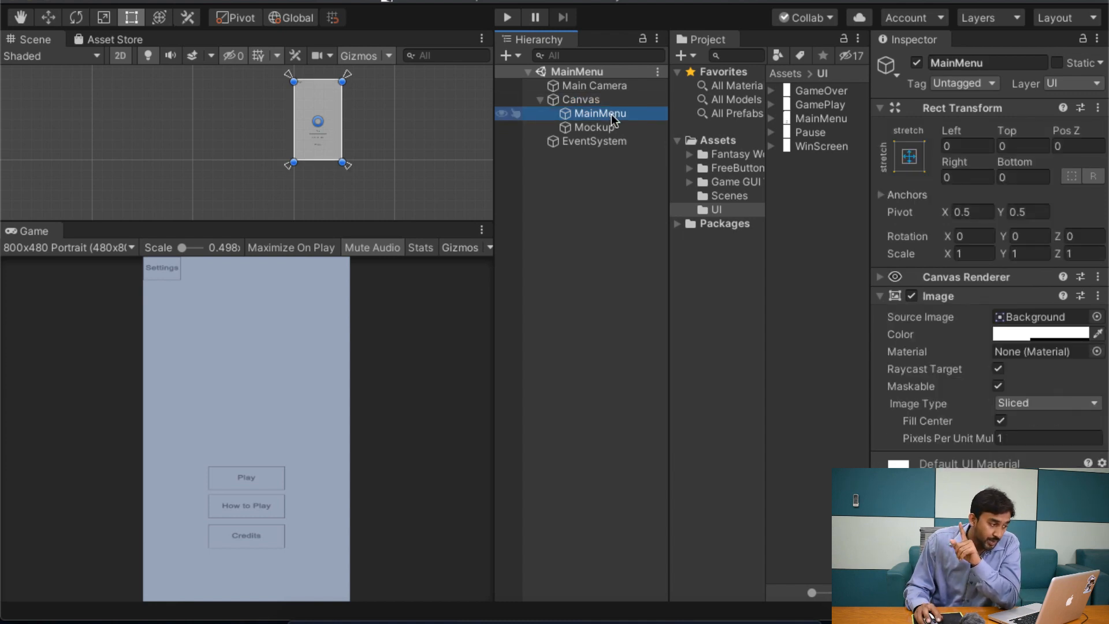
{"action": "right_click", "coordinate": [612, 119]}
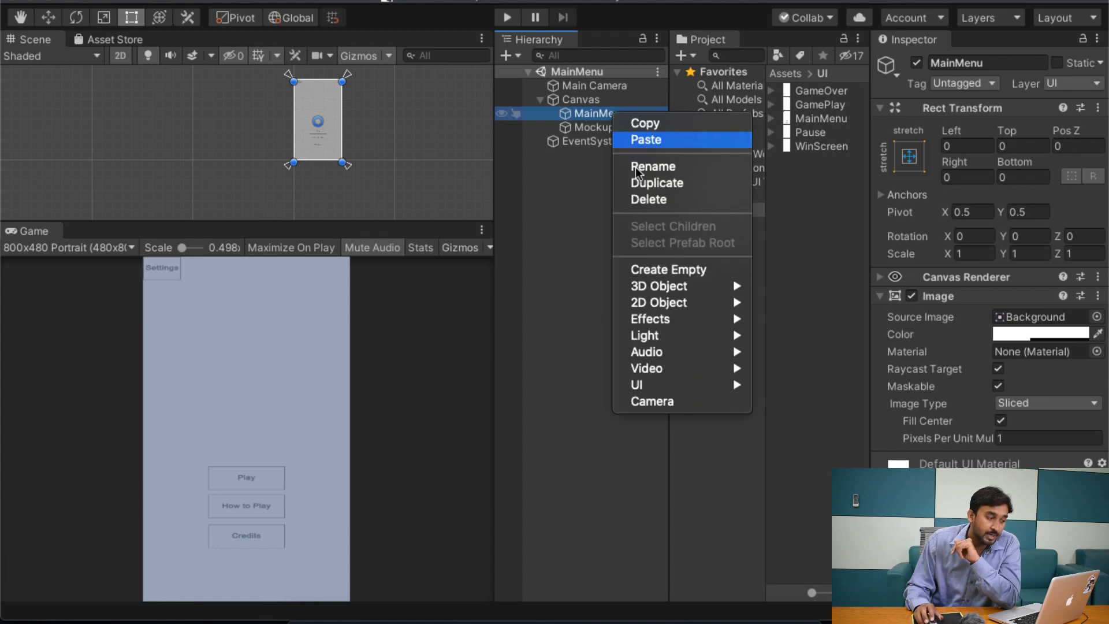
{"action": "mouse_move", "coordinate": [647, 370]}
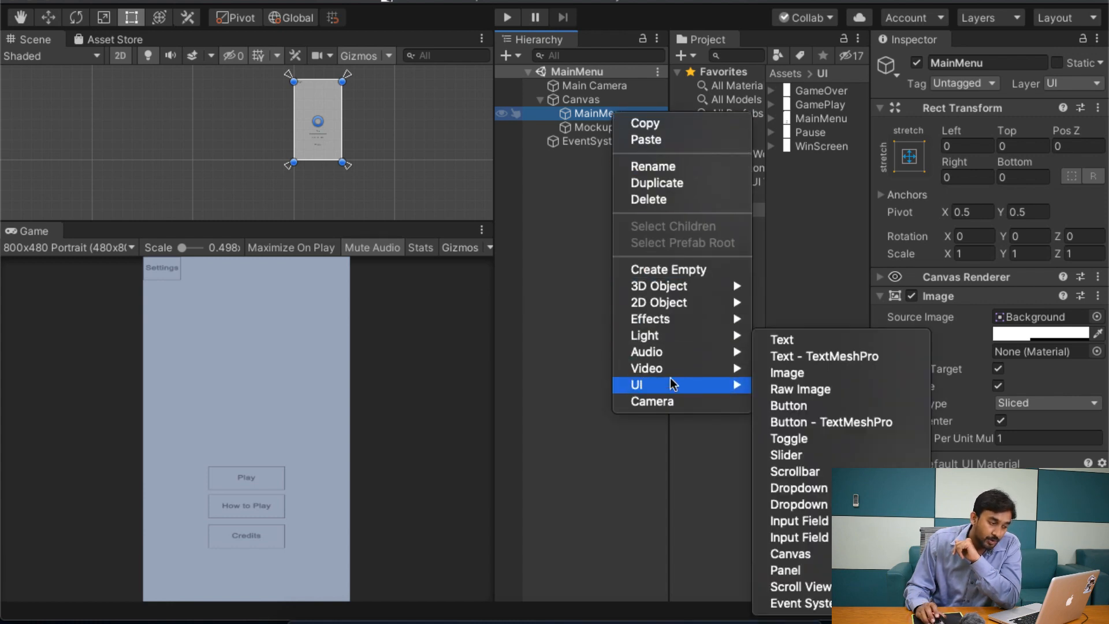
{"action": "left_click", "coordinate": [859, 408]}
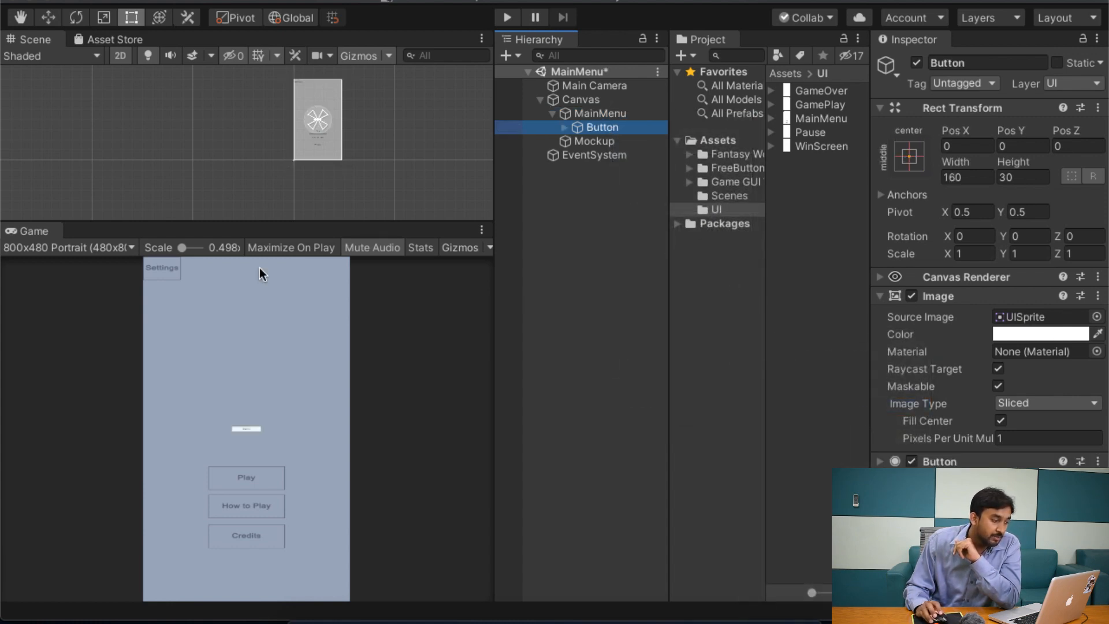
Step: Deactivate the MainMenu panel together with its child Button, and reactivate it
{"action": "left_click", "coordinate": [604, 116]}
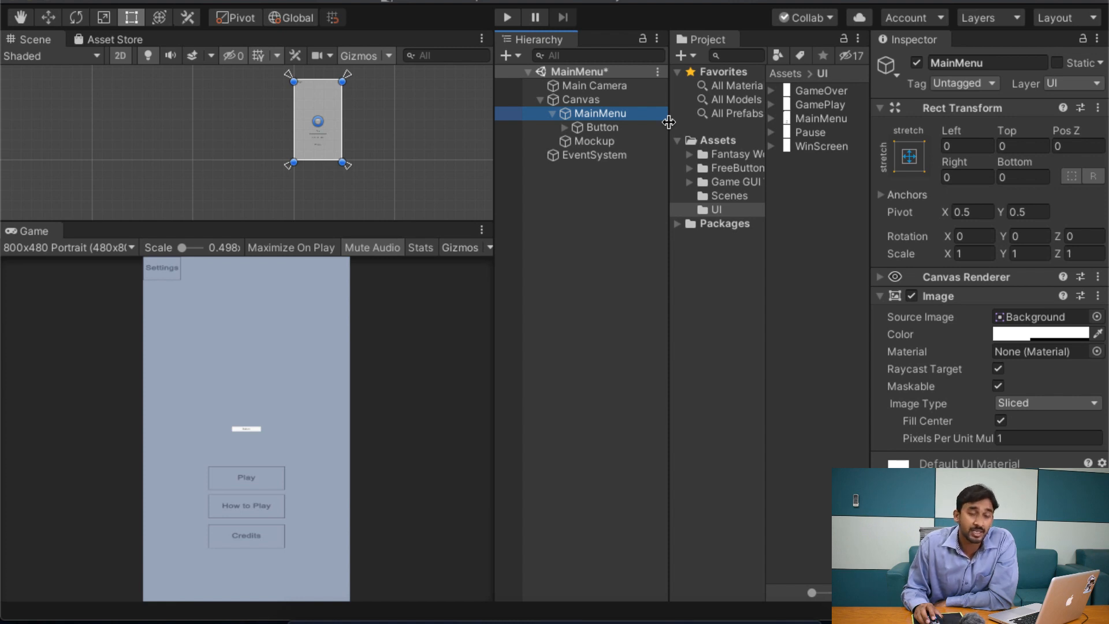
{"action": "left_click", "coordinate": [592, 127]}
{"action": "left_click", "coordinate": [590, 102]}
{"action": "left_click", "coordinate": [595, 112]}
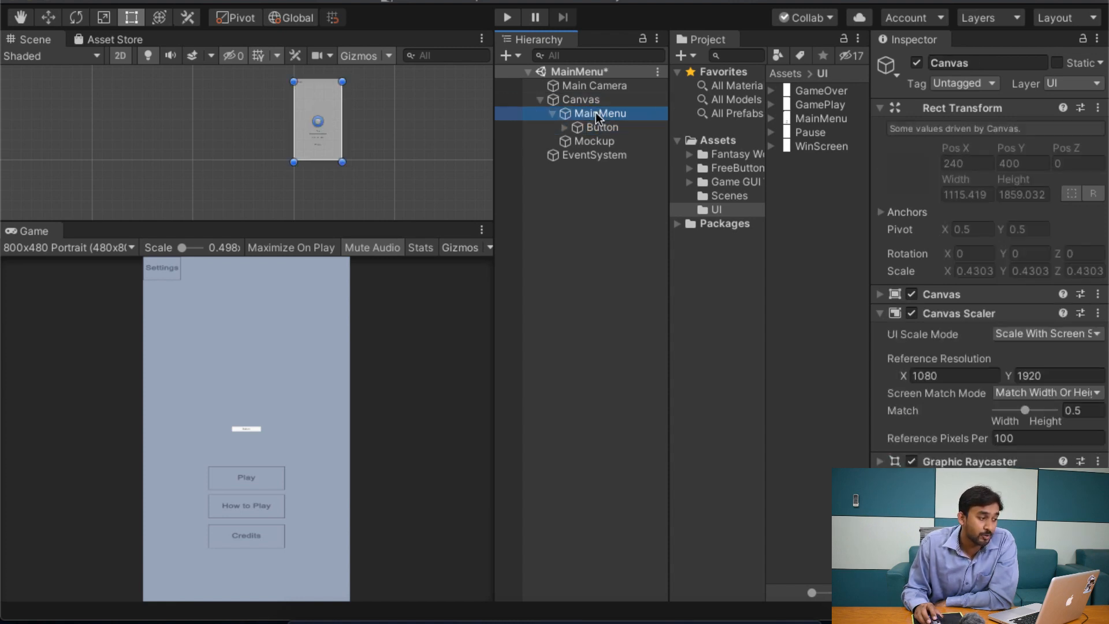
{"action": "left_click", "coordinate": [916, 63]}
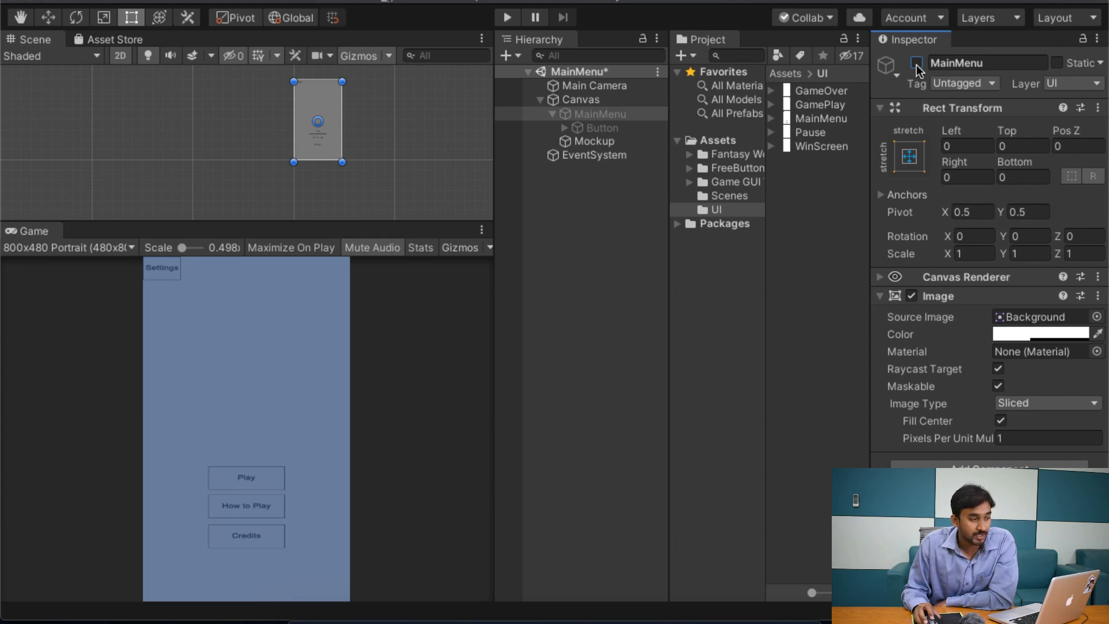
{"action": "left_click", "coordinate": [917, 63]}
Step: Shift the Button with the Move tool to about X -101, Y 61
{"action": "left_click", "coordinate": [602, 126]}
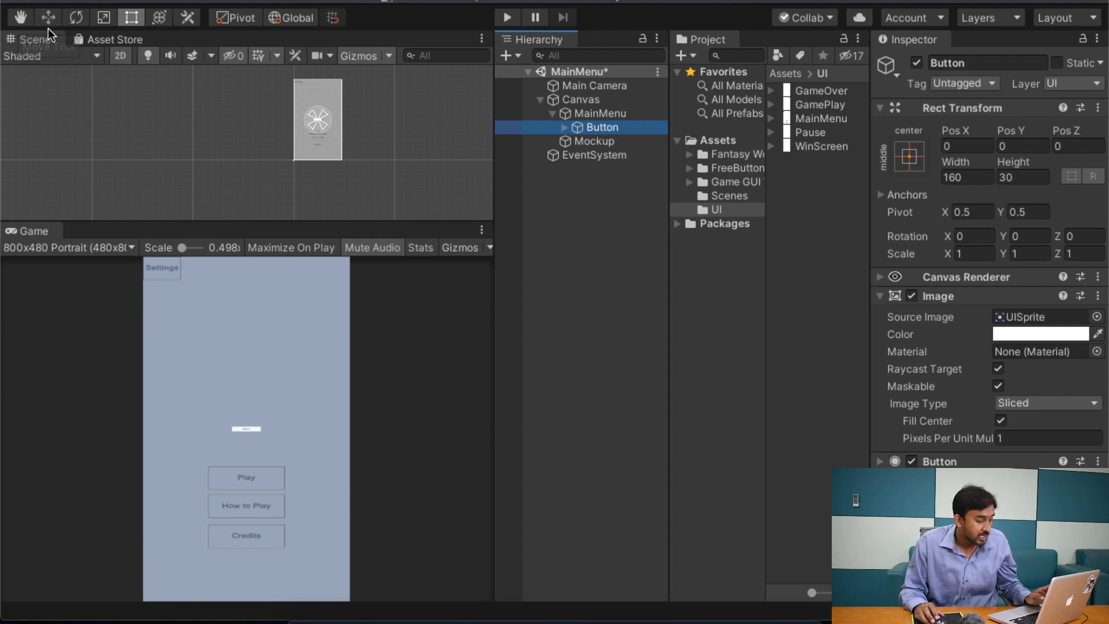
{"action": "key", "text": "w"}
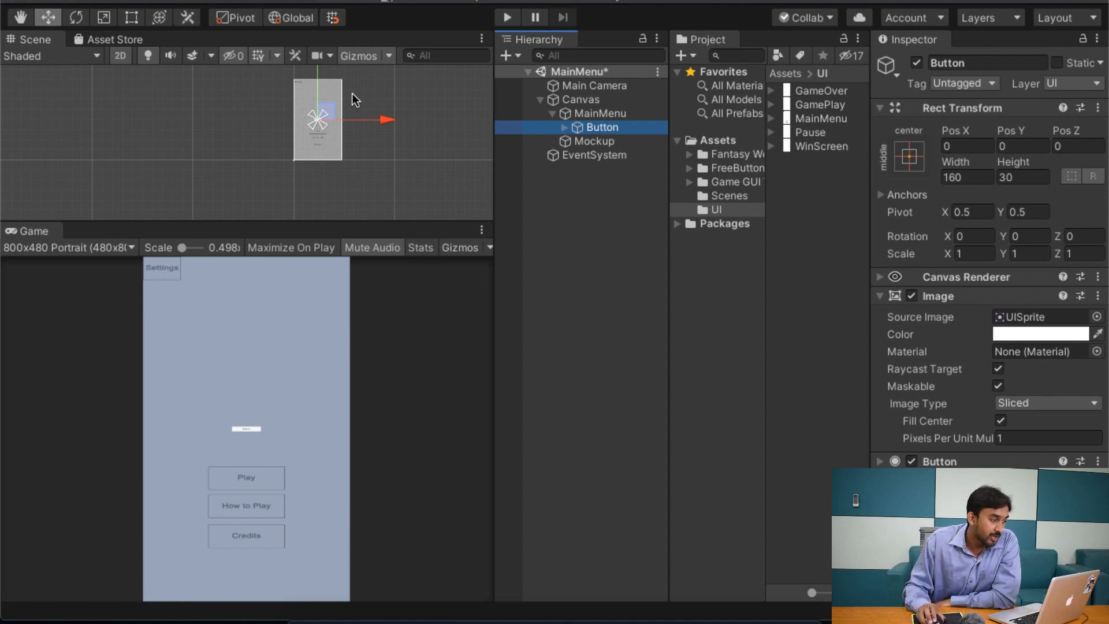
{"action": "mouse_move", "coordinate": [325, 119]}
{"action": "left_mouse_down"}
{"action": "mouse_move", "coordinate": [309, 81]}
{"action": "mouse_move", "coordinate": [323, 110]}
{"action": "left_mouse_up"}
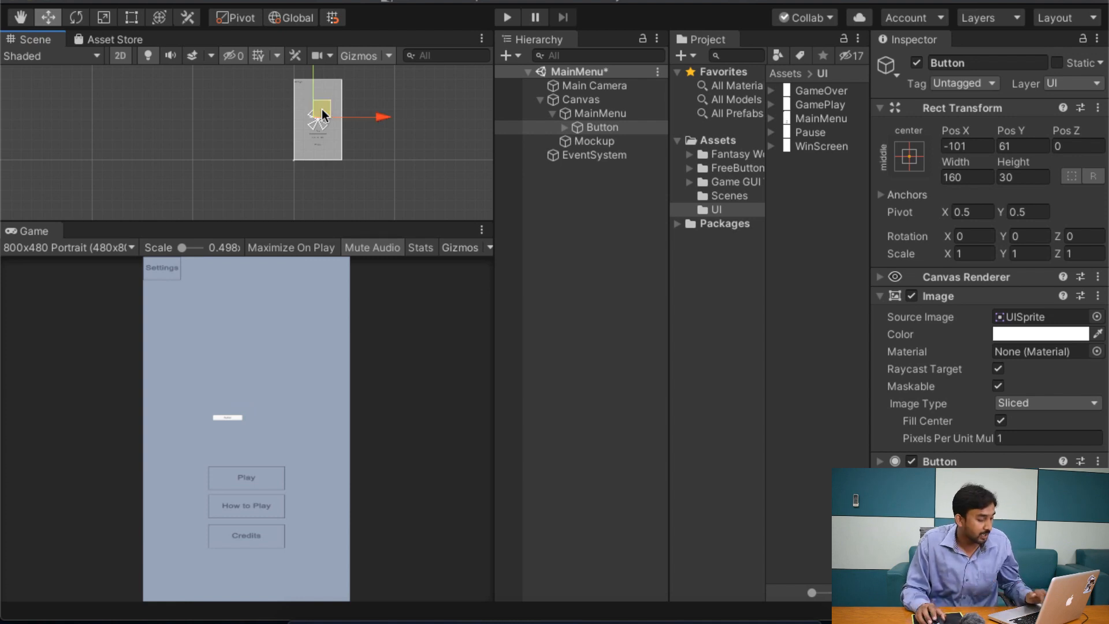
Step: Move the Button with the Rect tool onto the mockup's Settings box, at about X -461, Y 892
{"action": "key", "text": "t"}
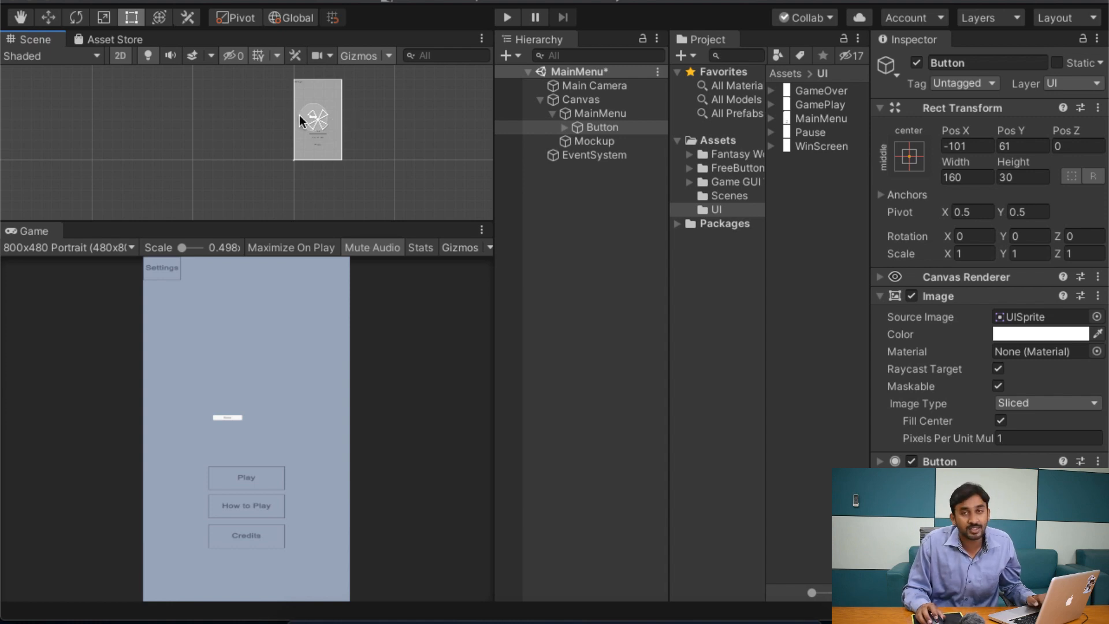
{"action": "scroll", "coordinate": [300, 117], "scroll_direction": "up", "scroll_amount": 5}
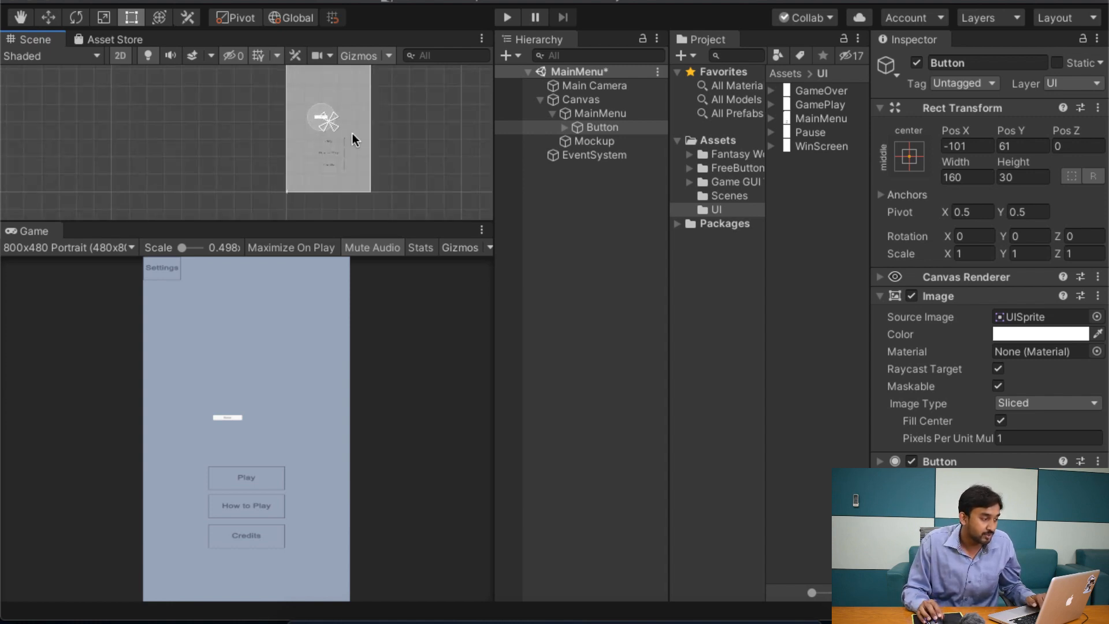
{"action": "scroll", "coordinate": [352, 133], "scroll_direction": "up", "scroll_amount": 6}
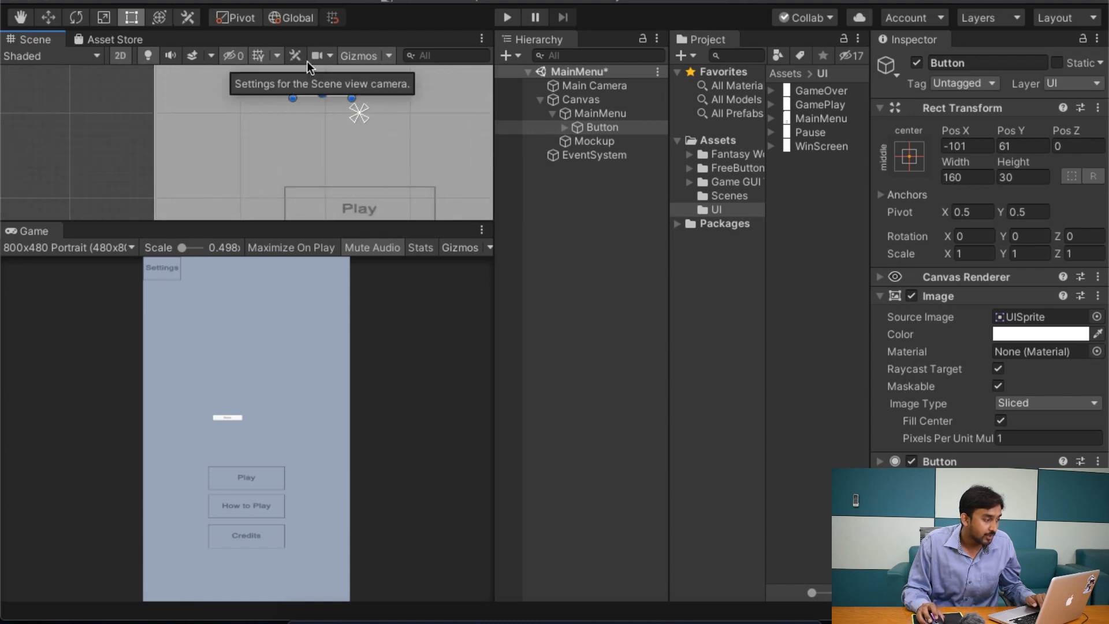
{"action": "scroll", "coordinate": [347, 153], "scroll_direction": "up", "scroll_amount": 3}
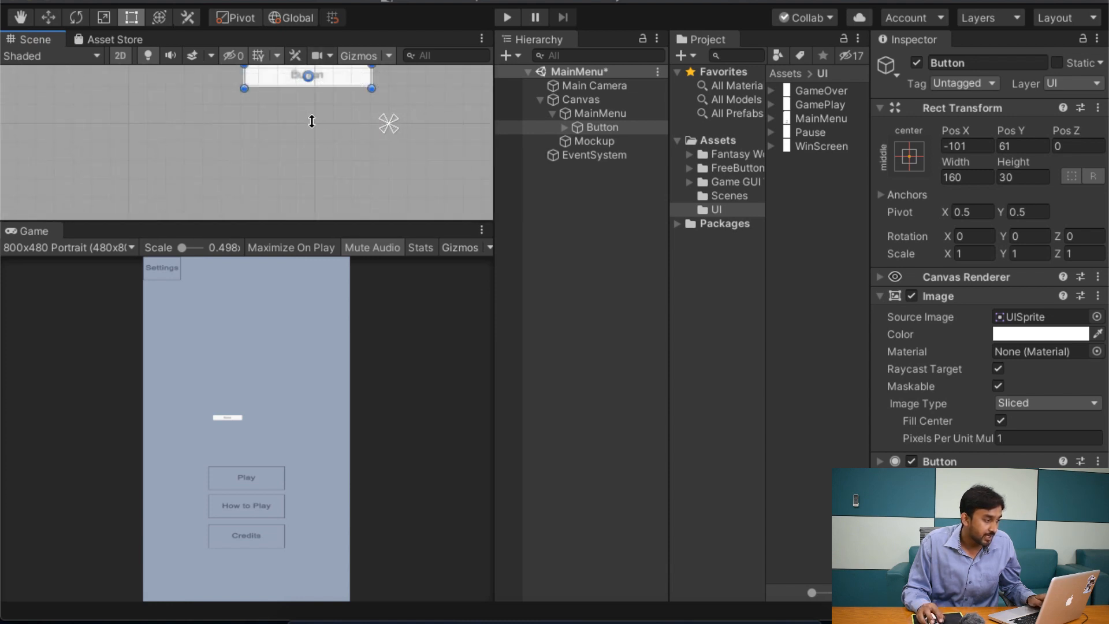
{"action": "middle_click_drag", "start_coordinate": [310, 128], "coordinate": [321, 188]}
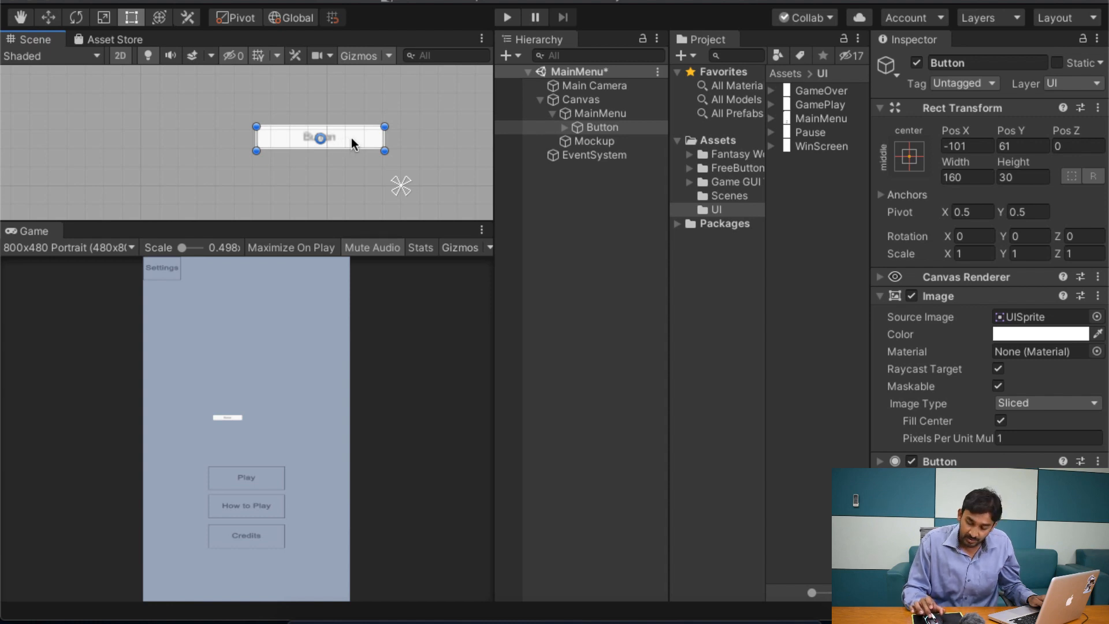
{"action": "left_click_drag", "start_coordinate": [351, 138], "coordinate": [128, 1]}
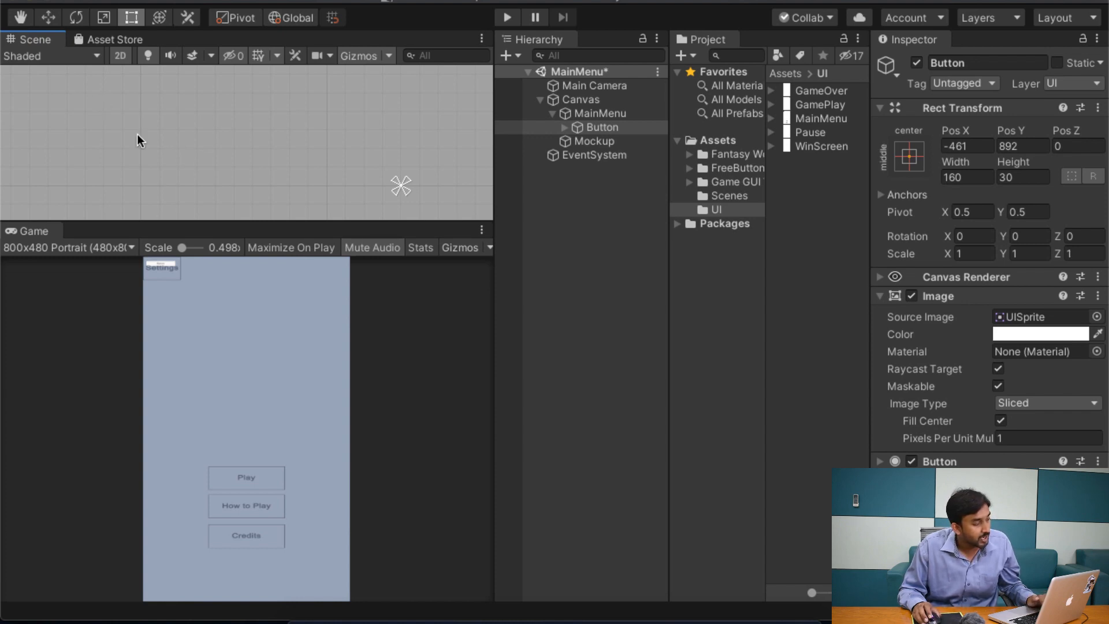
Step: Resize the Button to cover the mockup's Settings box, about 202 wide and 127 high
{"action": "key", "text": "f"}
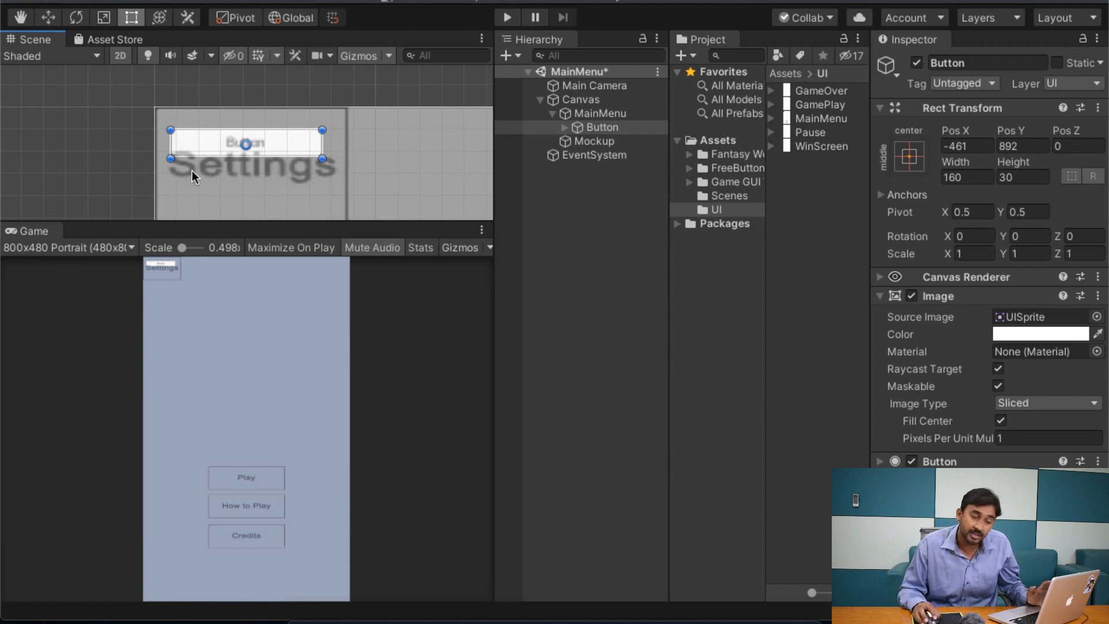
{"action": "middle_click_drag", "start_coordinate": [349, 154], "coordinate": [339, 124]}
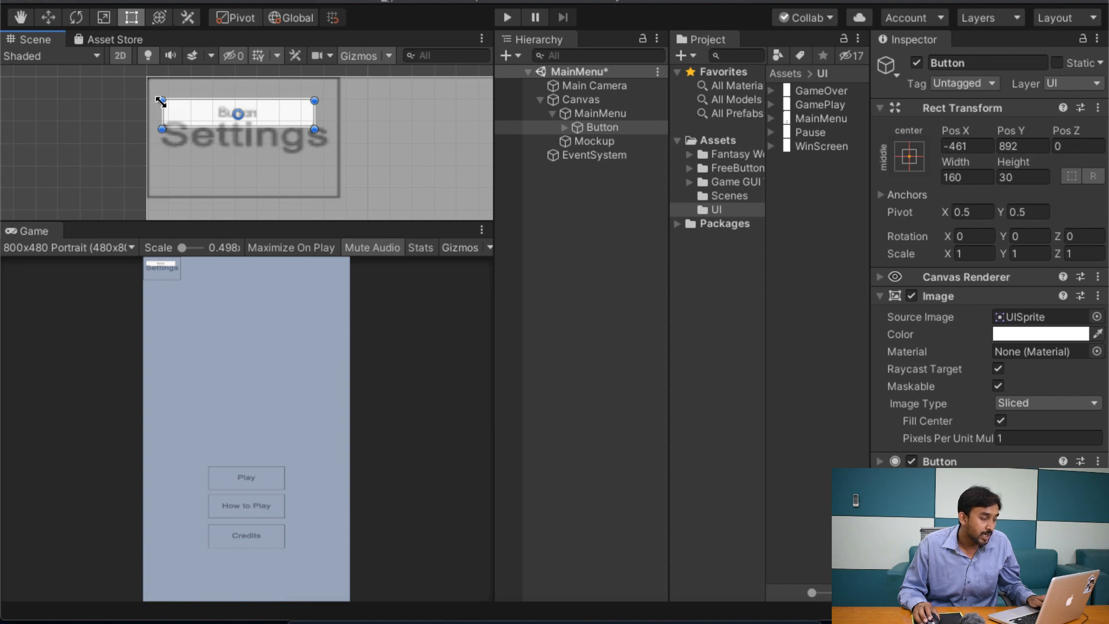
{"action": "left_click_drag", "start_coordinate": [161, 101], "coordinate": [147, 79]}
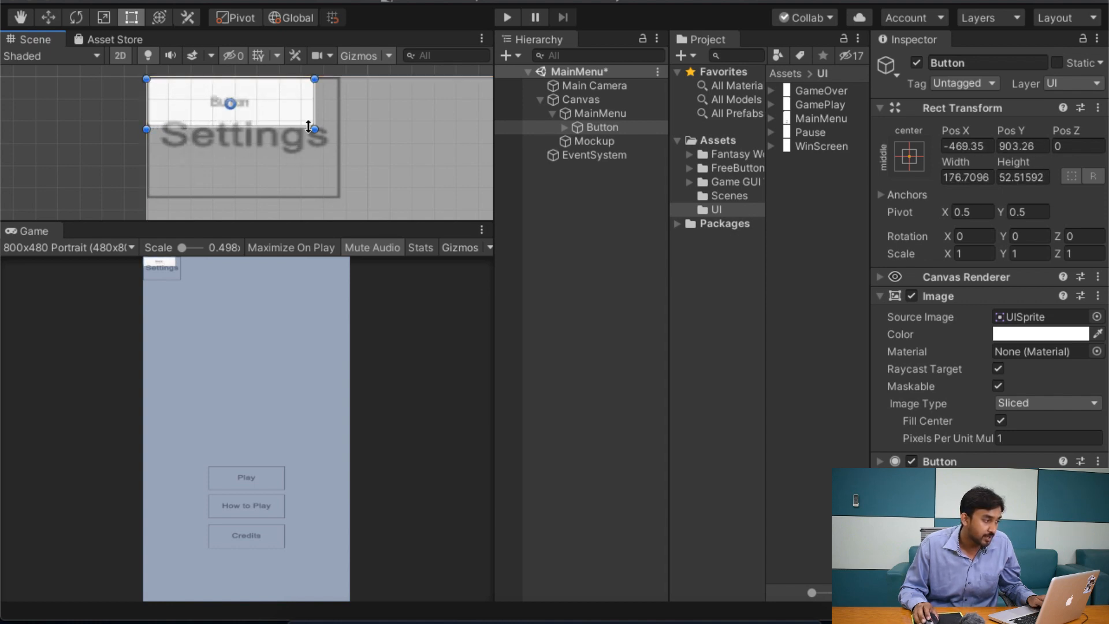
{"action": "left_click_drag", "start_coordinate": [309, 126], "coordinate": [335, 198]}
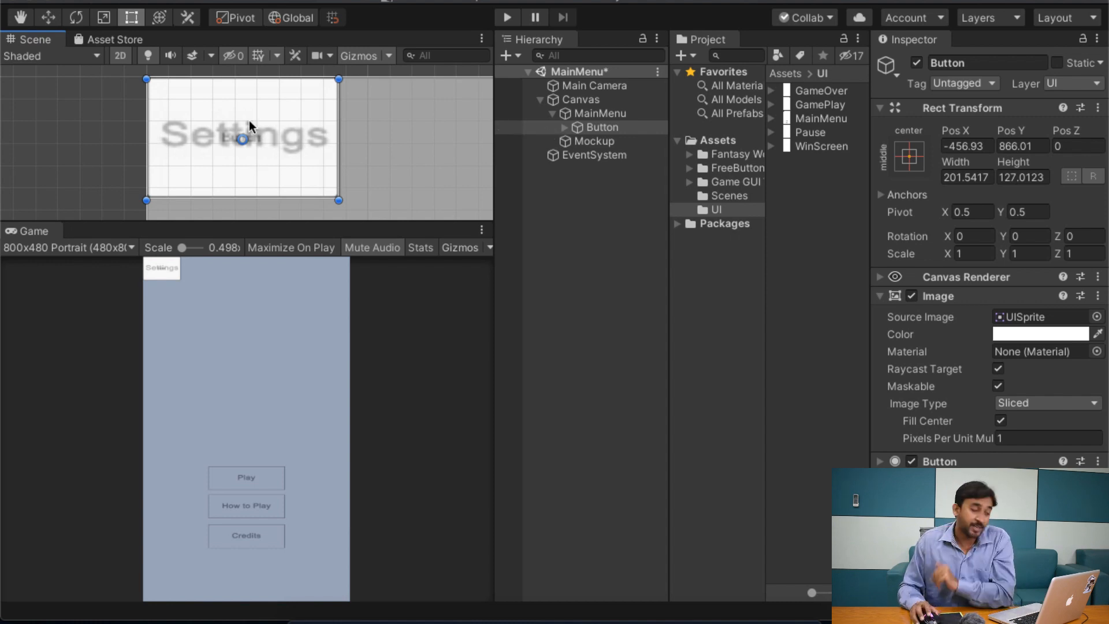
Step: Change the label of the Button's child Text object to Settings
{"action": "left_click", "coordinate": [591, 115]}
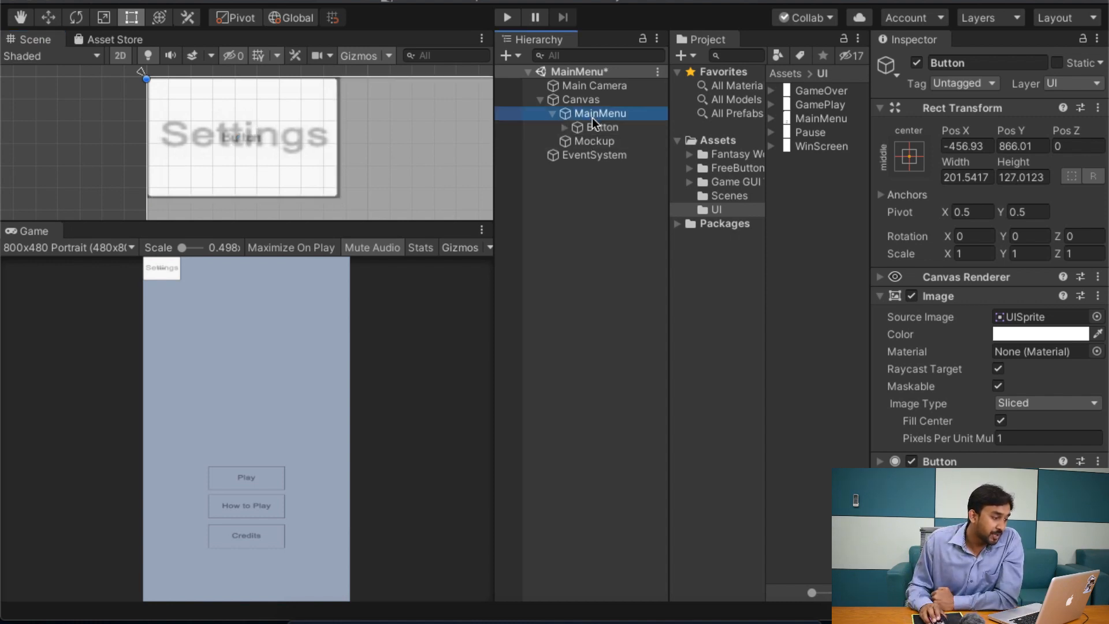
{"action": "left_click", "coordinate": [594, 123]}
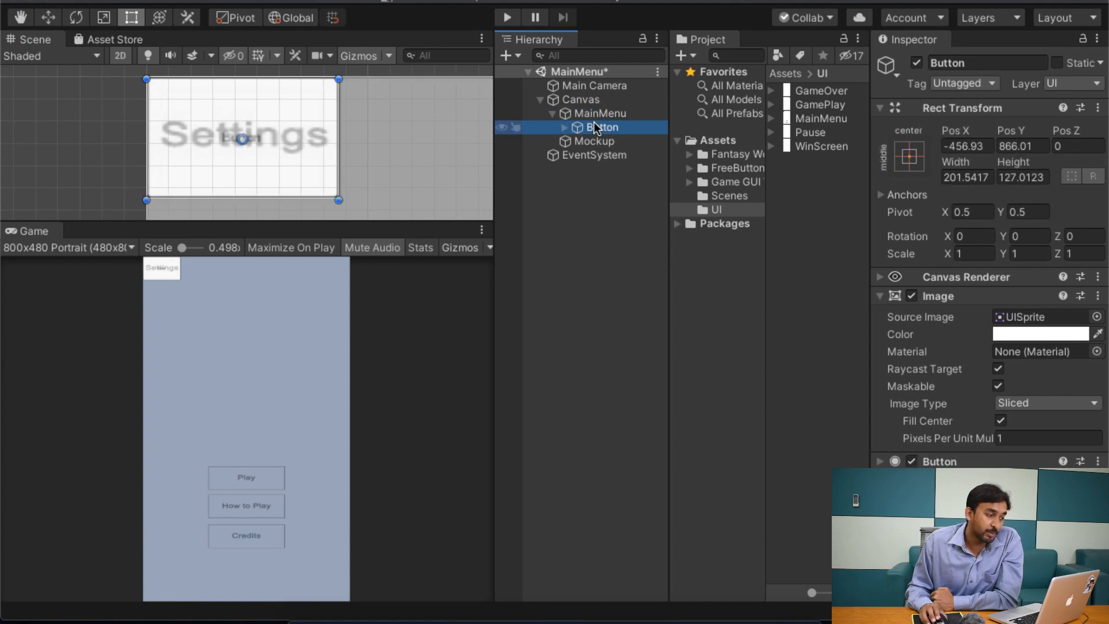
{"action": "left_click", "coordinate": [565, 128]}
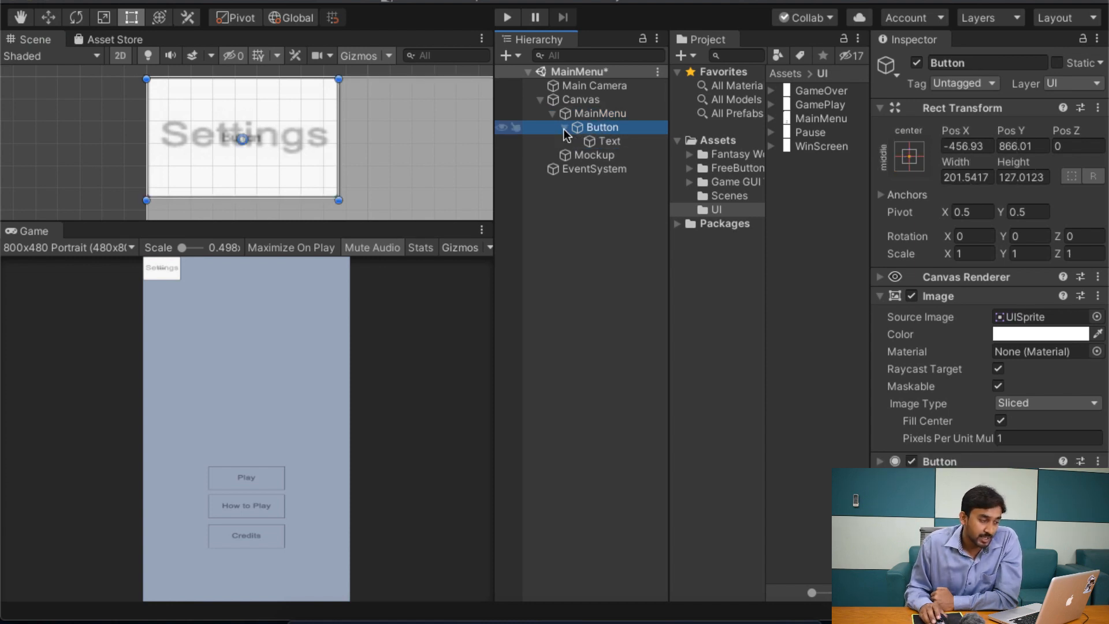
{"action": "left_click", "coordinate": [612, 146]}
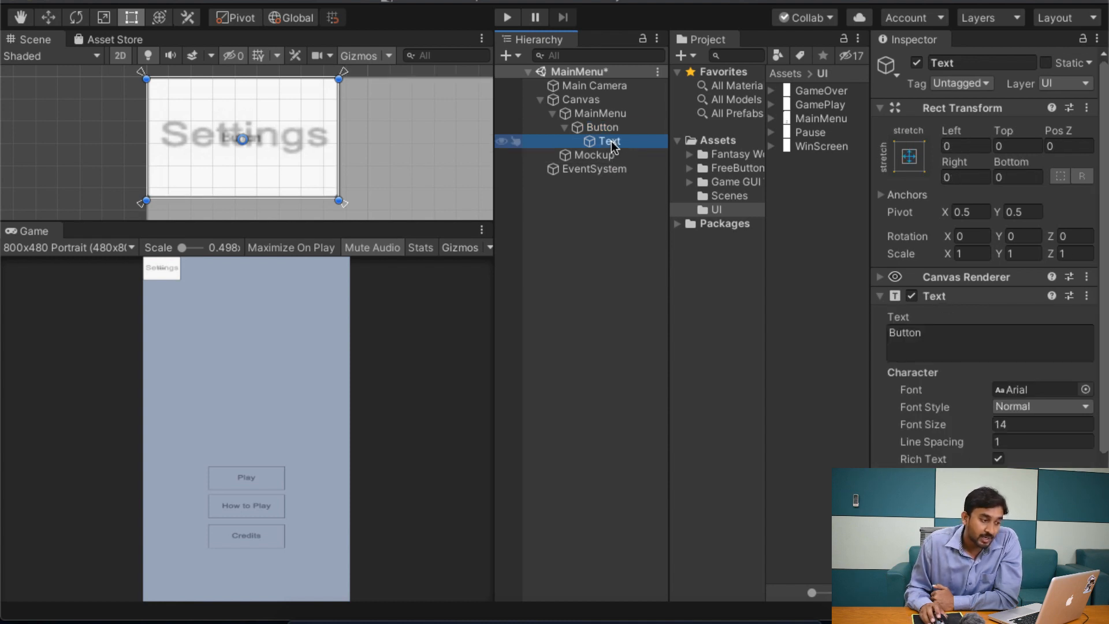
{"action": "left_click", "coordinate": [918, 331]}
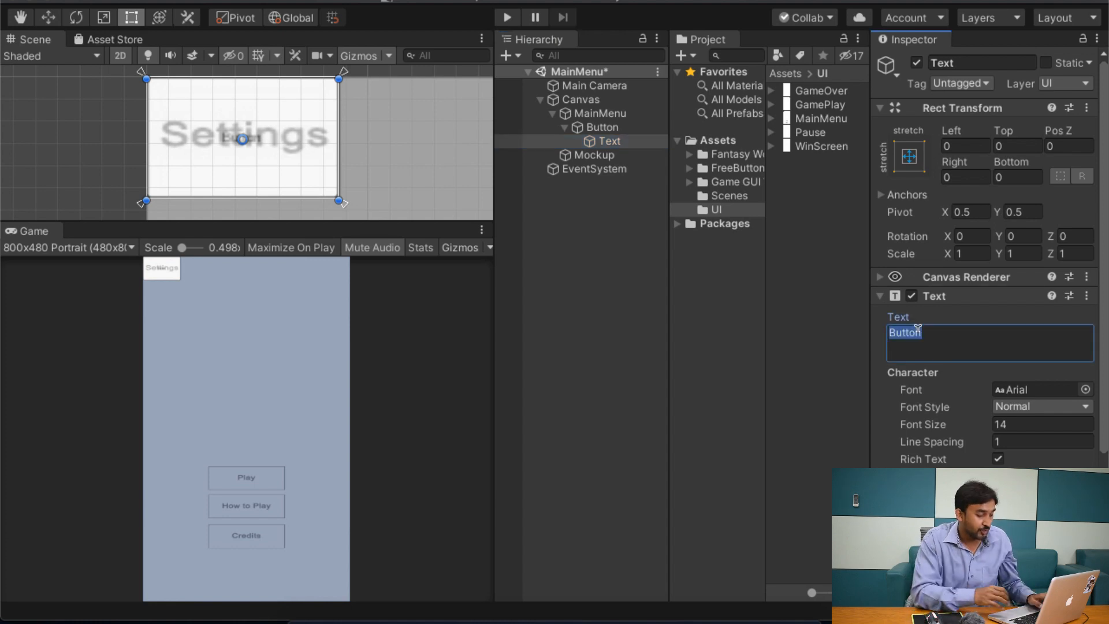
{"action": "type", "text": "Settings"}
{"action": "left_click", "coordinate": [930, 365]}
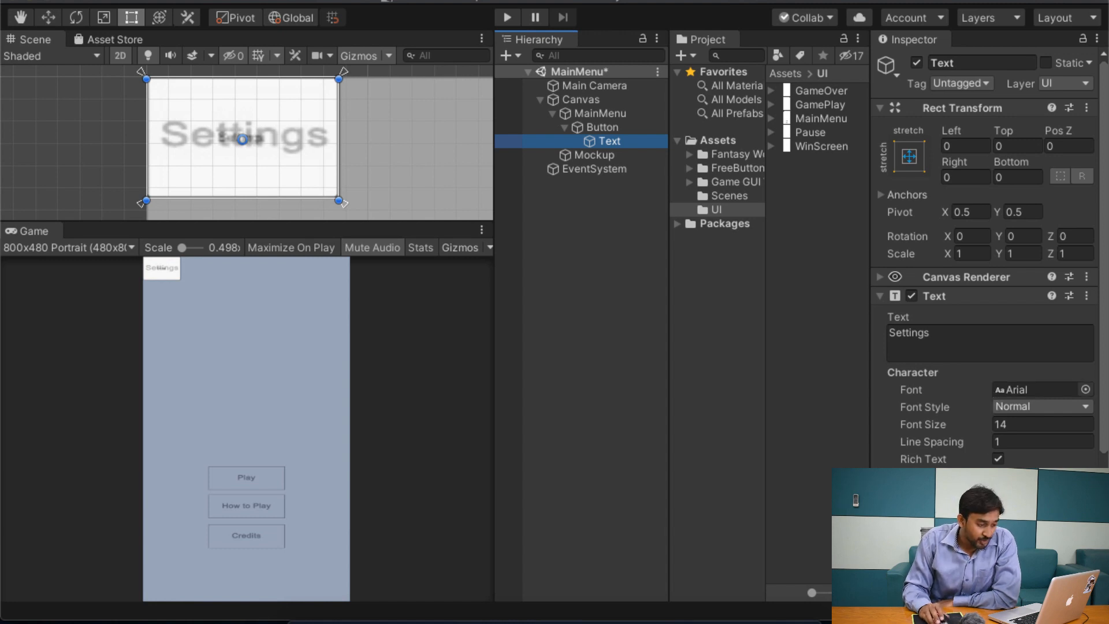
Step: Set the font size of the Settings label to 47 so it matches the mockup's lettering
{"action": "left_click", "coordinate": [982, 425]}
{"action": "left_click_drag", "start_coordinate": [982, 424], "coordinate": [1010, 414]}
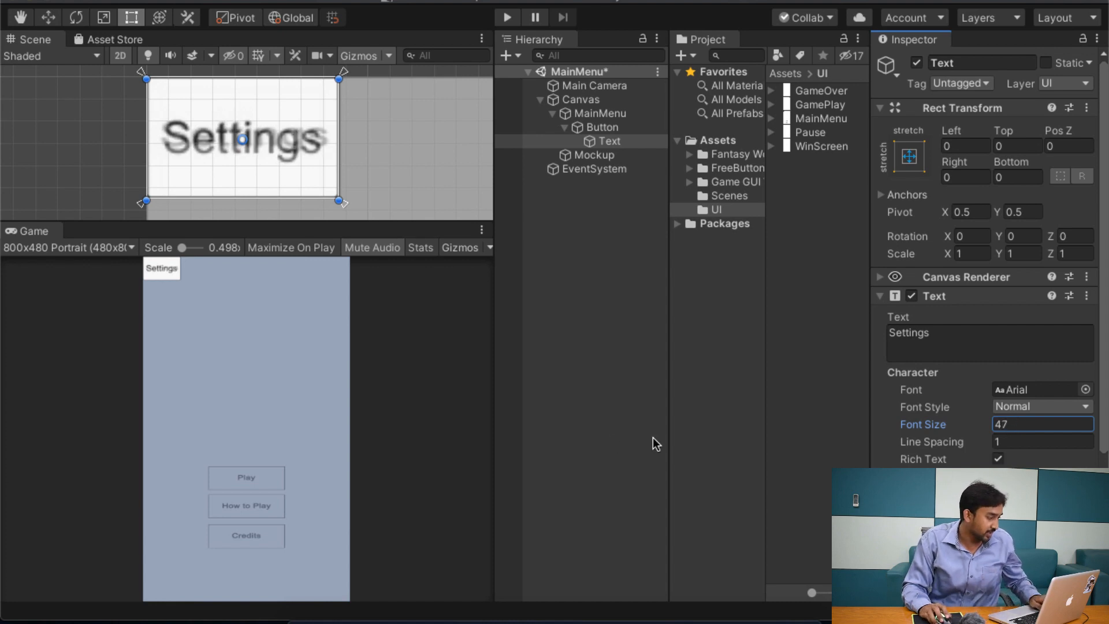
{"action": "left_click", "coordinate": [564, 127]}
{"action": "left_click", "coordinate": [614, 126]}
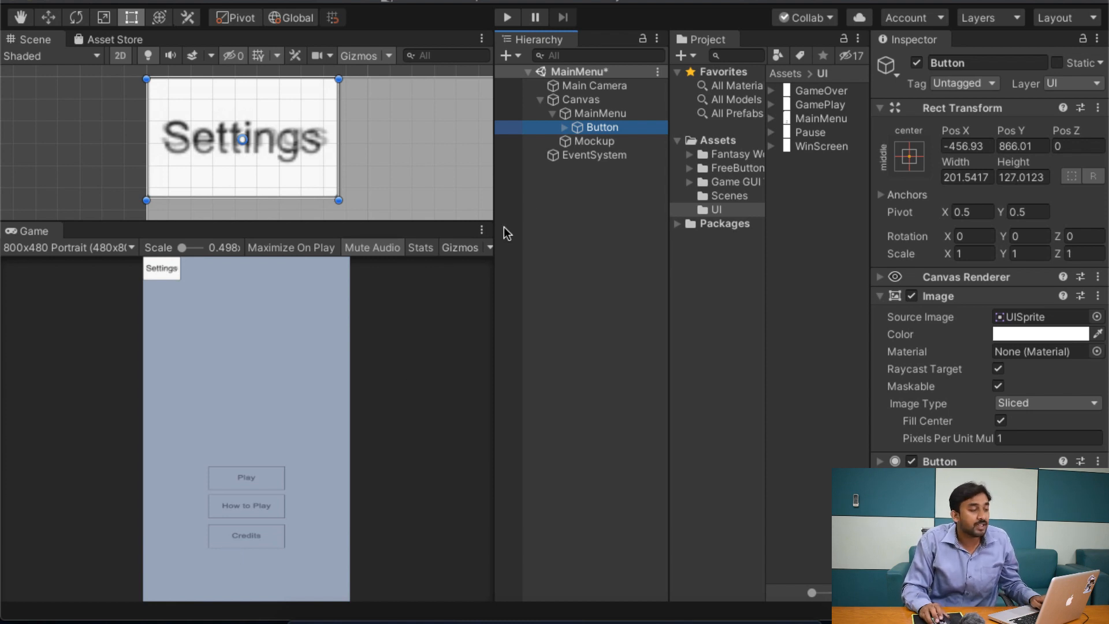
{"action": "left_click", "coordinate": [574, 283]}
{"action": "left_click", "coordinate": [605, 111]}
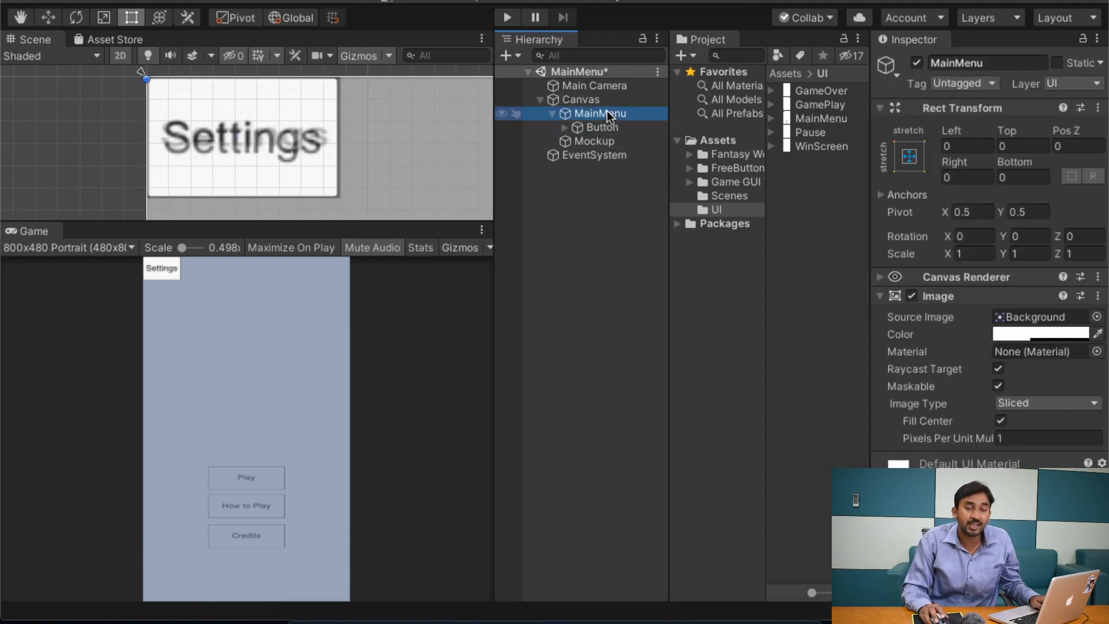
{"action": "right_click", "coordinate": [607, 116]}
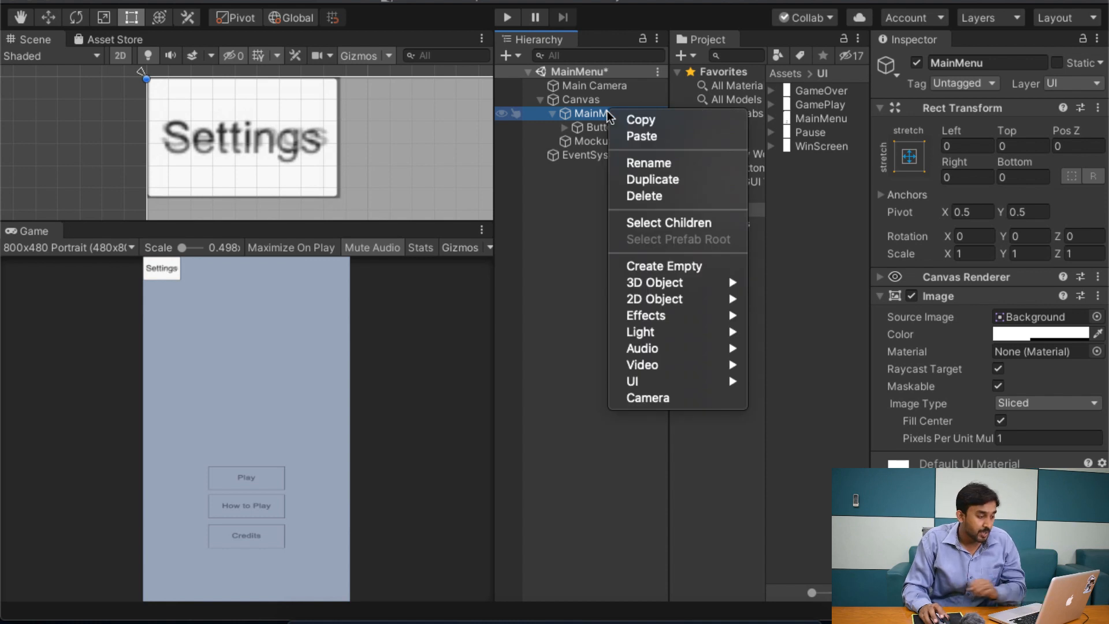
{"action": "mouse_move", "coordinate": [681, 379]}
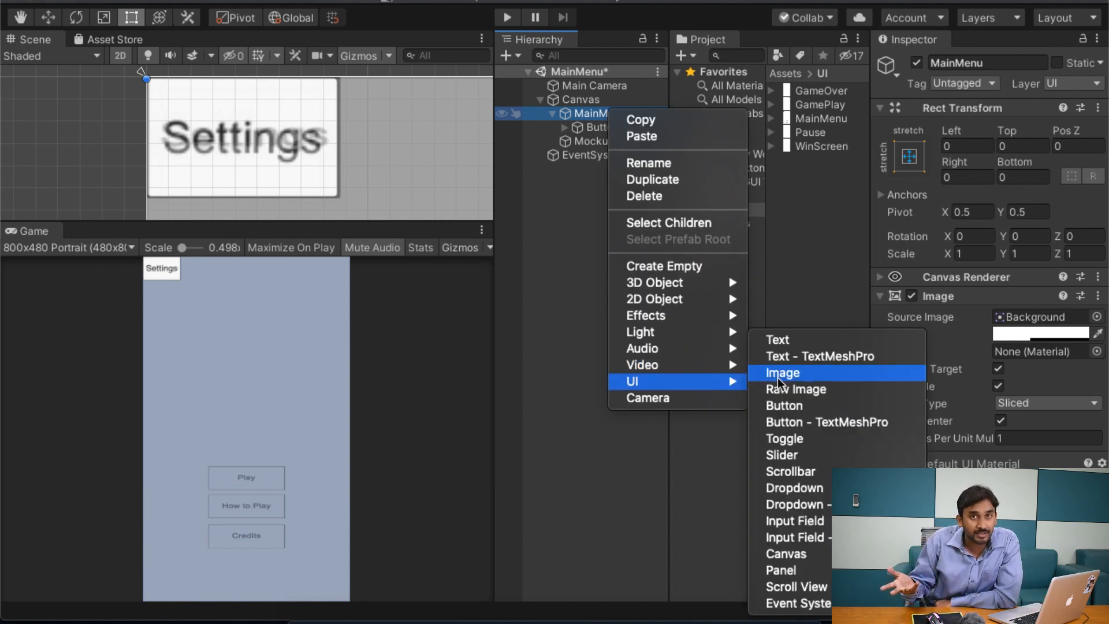
{"action": "left_click", "coordinate": [574, 199]}
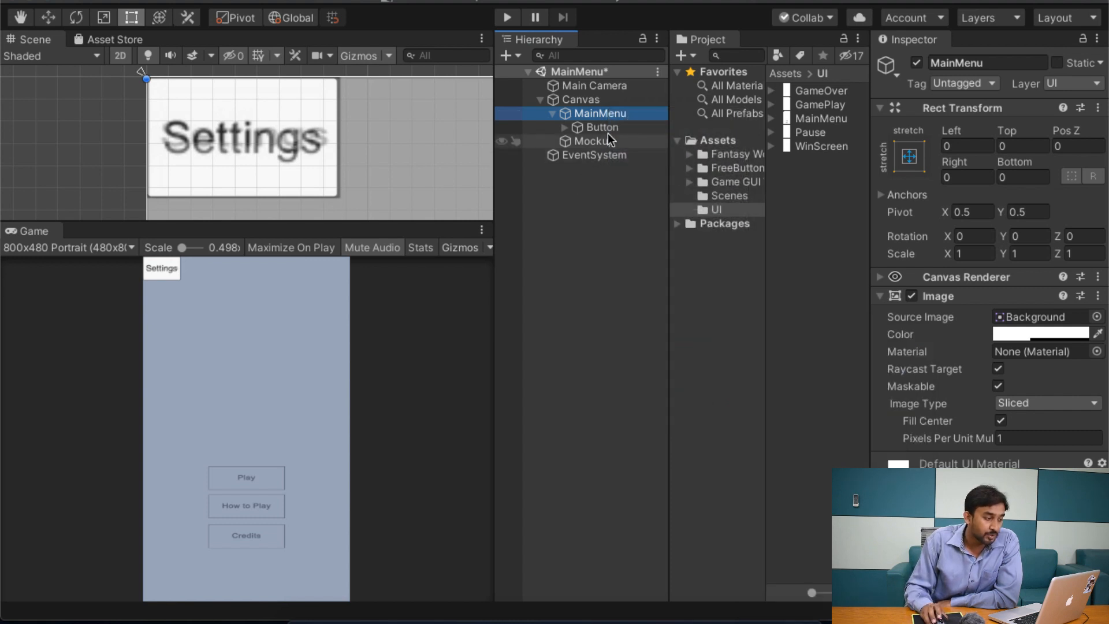
Step: Rename the Button under MainMenu as SettingsBtn
{"action": "left_click", "coordinate": [613, 128]}
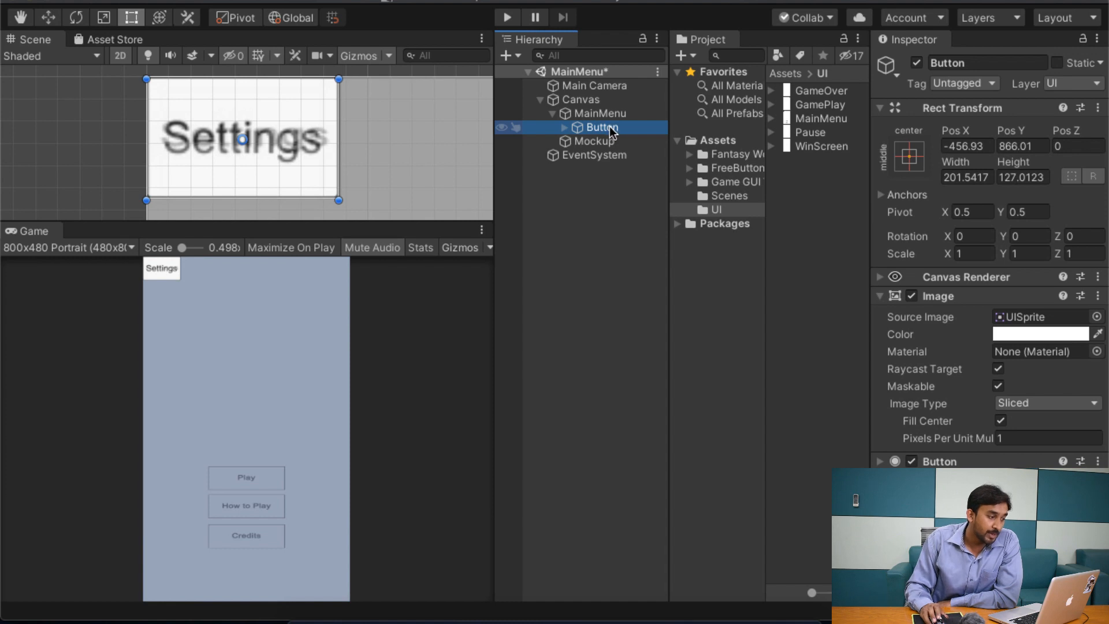
{"action": "left_click", "coordinate": [610, 117]}
{"action": "left_click", "coordinate": [612, 127]}
{"action": "left_click", "coordinate": [1004, 62]}
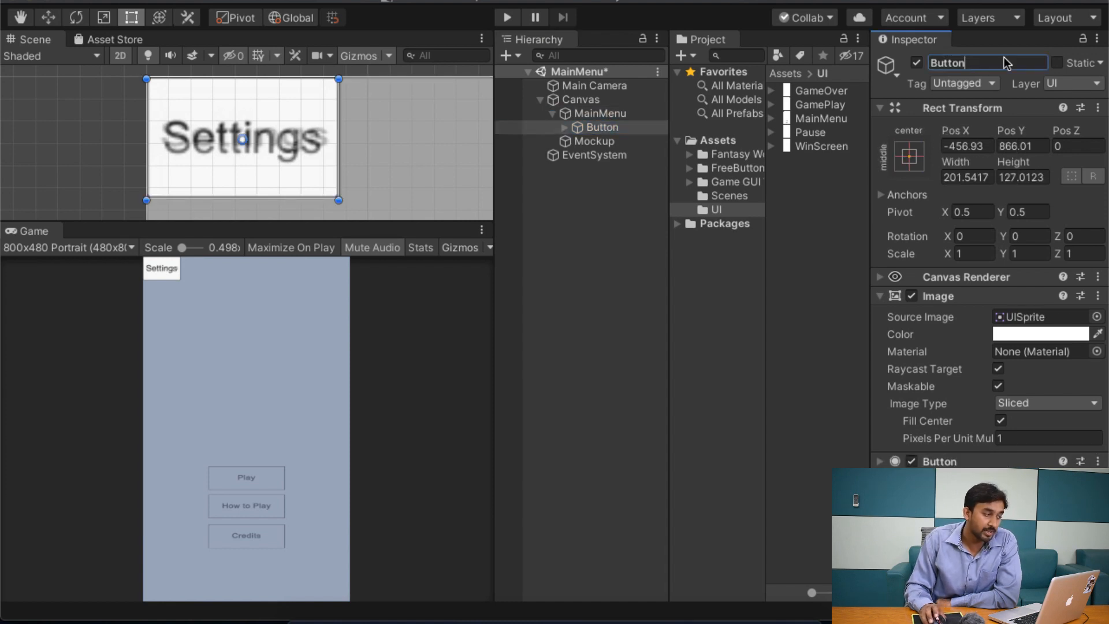
{"action": "type", "text": "Se"}
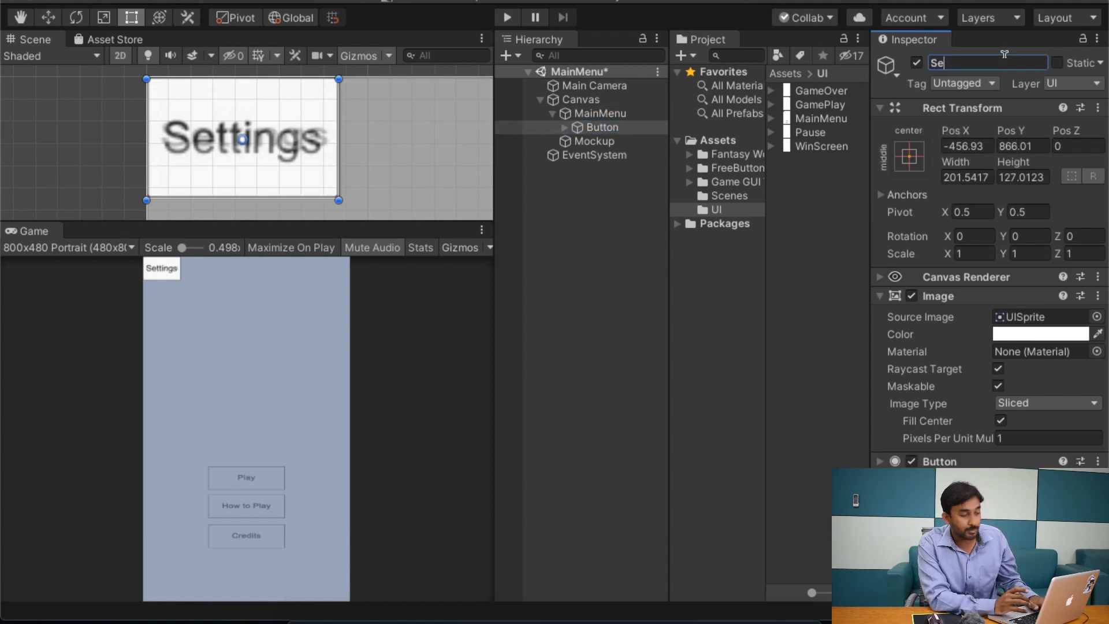
{"action": "type", "text": "ttingsBtn"}
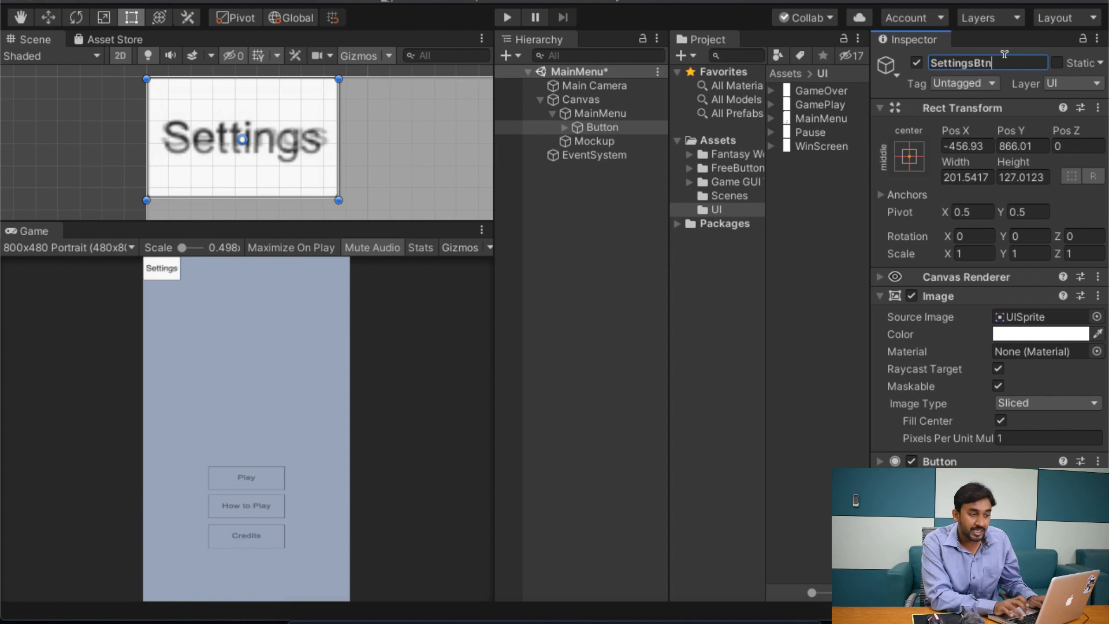
{"action": "key", "text": "Return"}
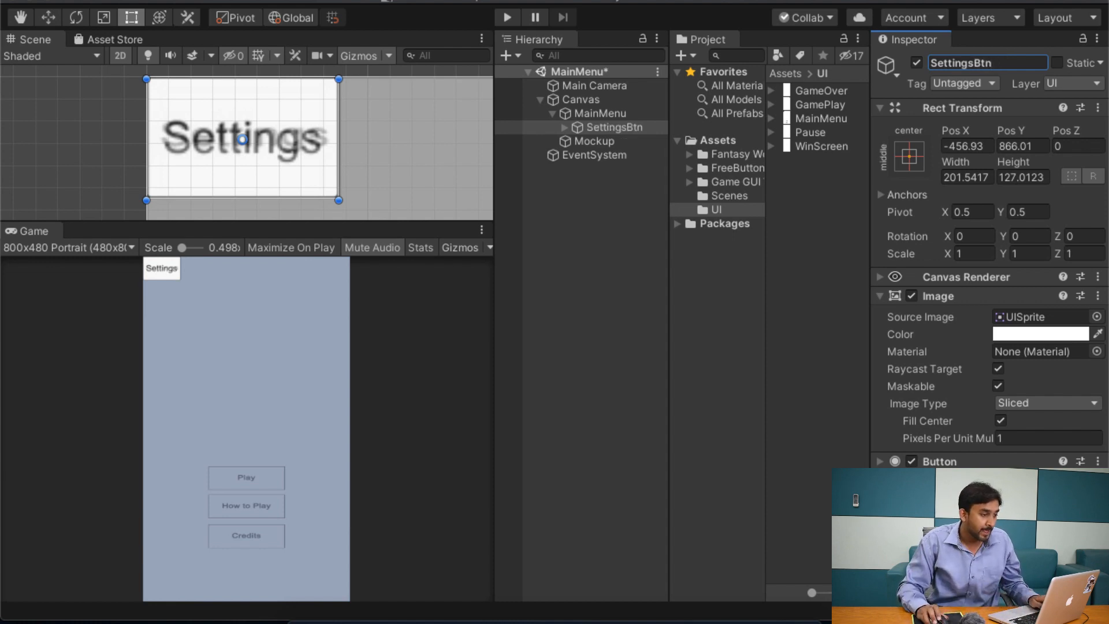
Step: Duplicate SettingsBtn under the MainMenu panel
{"action": "left_click", "coordinate": [623, 117]}
{"action": "left_click", "coordinate": [625, 127]}
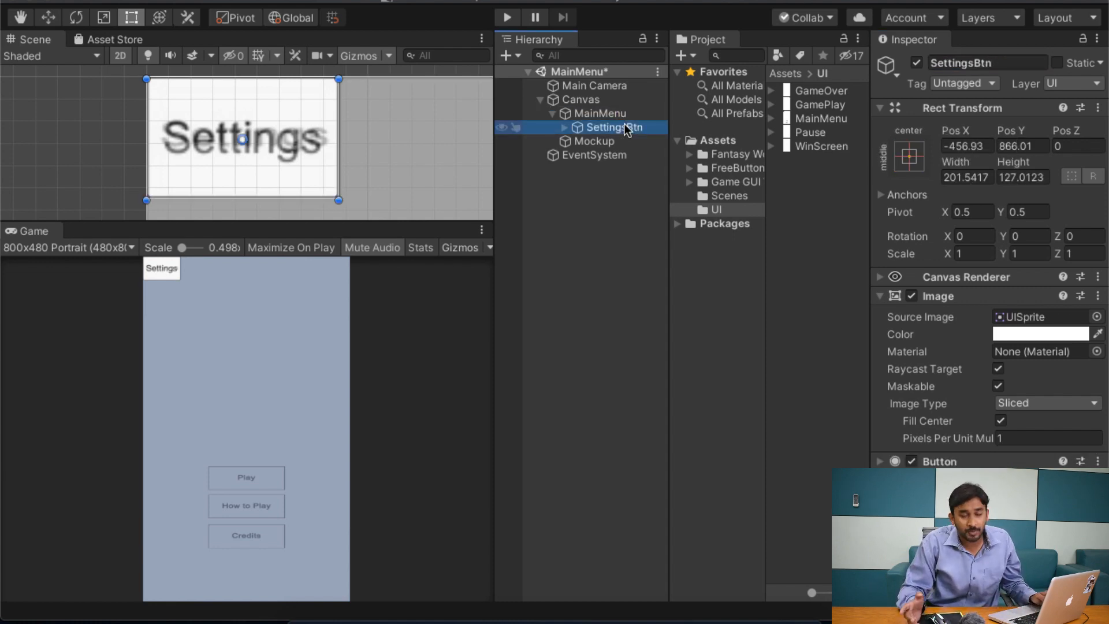
{"action": "key", "text": "ctrl+d"}
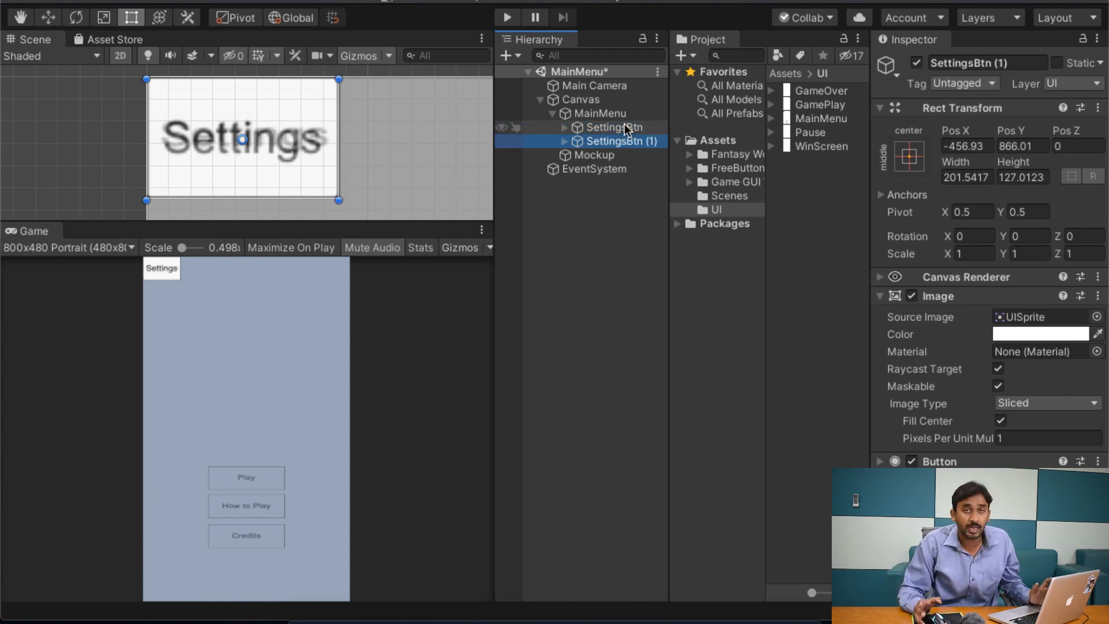
{"action": "left_click", "coordinate": [623, 127]}
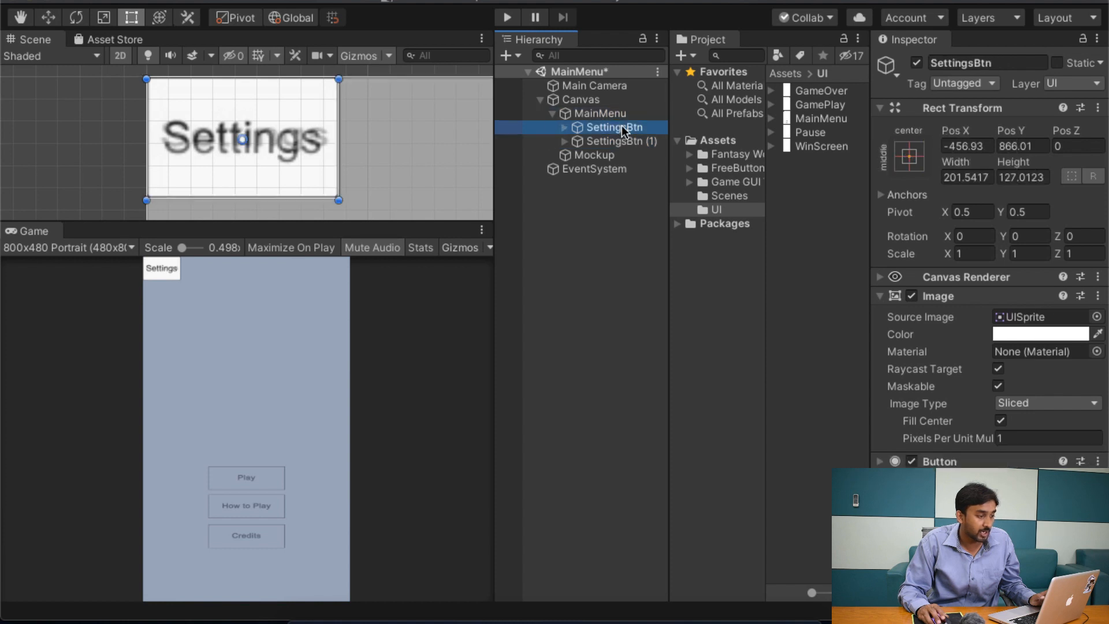
{"action": "right_click", "coordinate": [622, 127]}
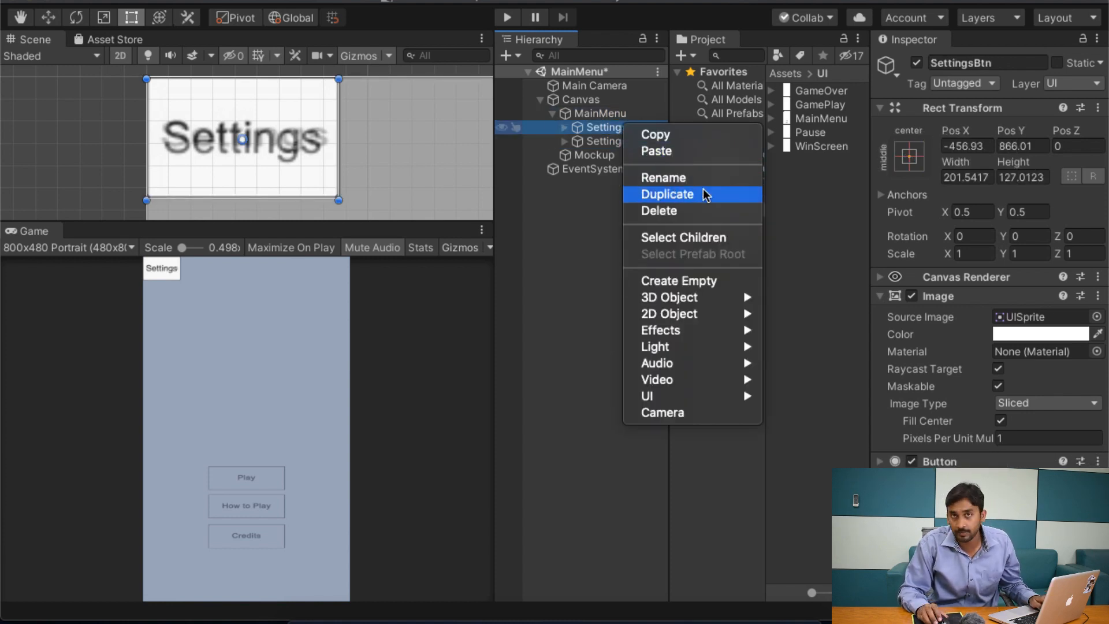
{"action": "left_click", "coordinate": [592, 134]}
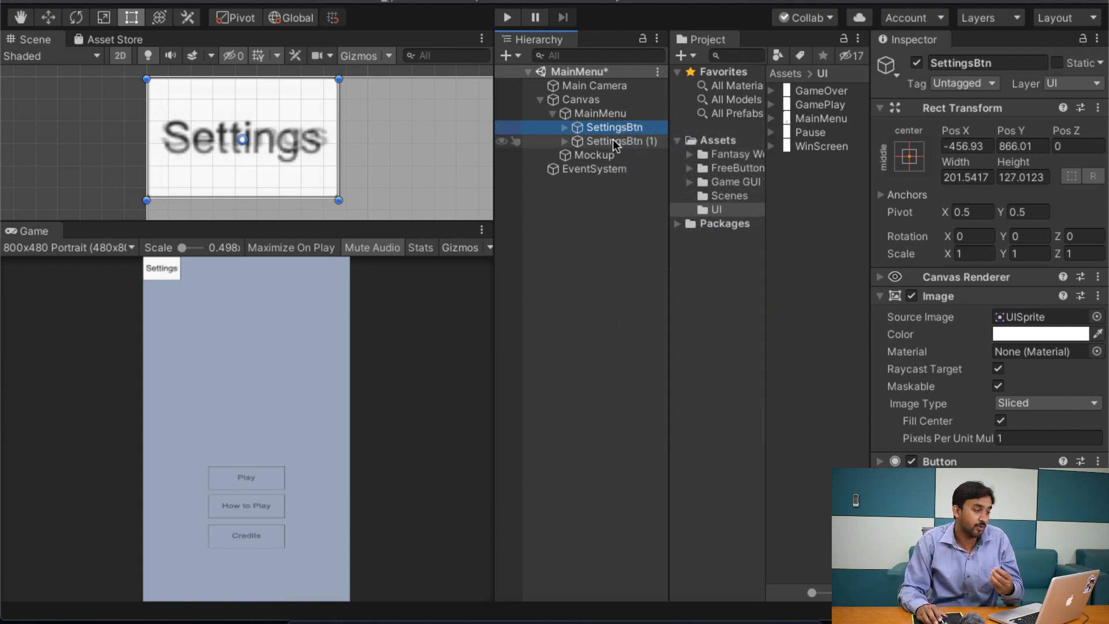
{"action": "left_click", "coordinate": [616, 143]}
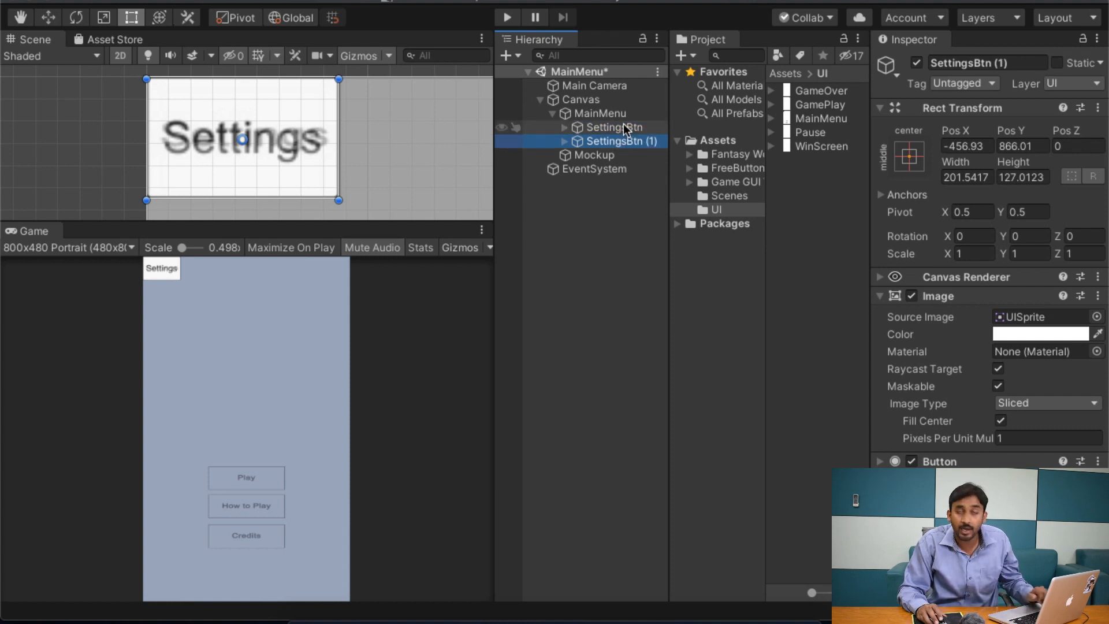
{"action": "left_click", "coordinate": [640, 128]}
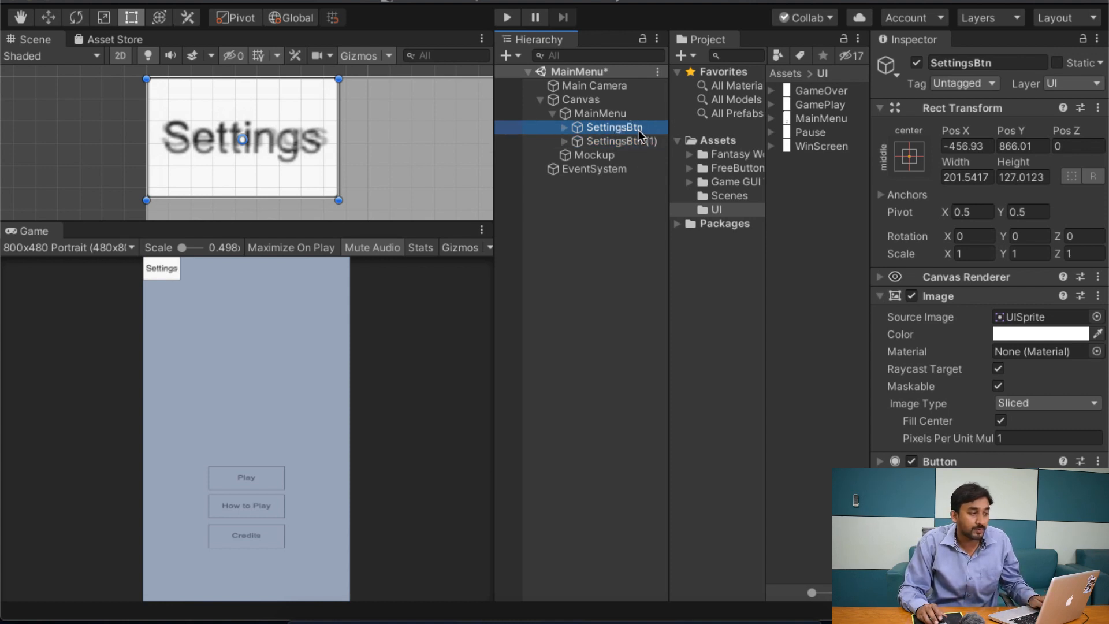
Step: Rename the duplicate of SettingsBtn as PlayBtn
{"action": "left_click", "coordinate": [640, 143]}
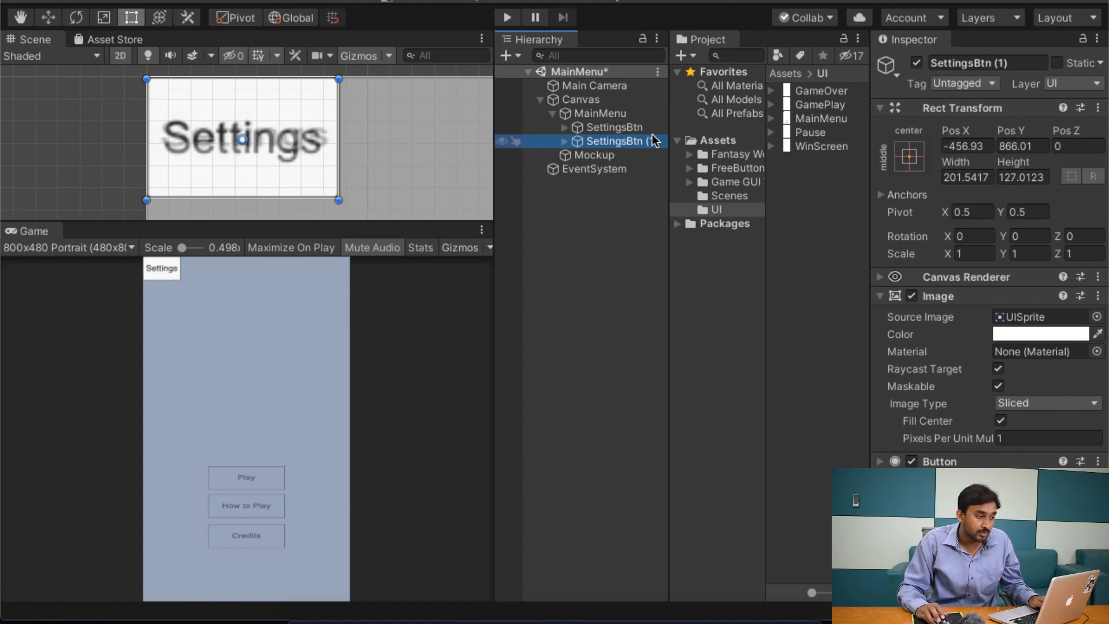
{"action": "left_click", "coordinate": [976, 63]}
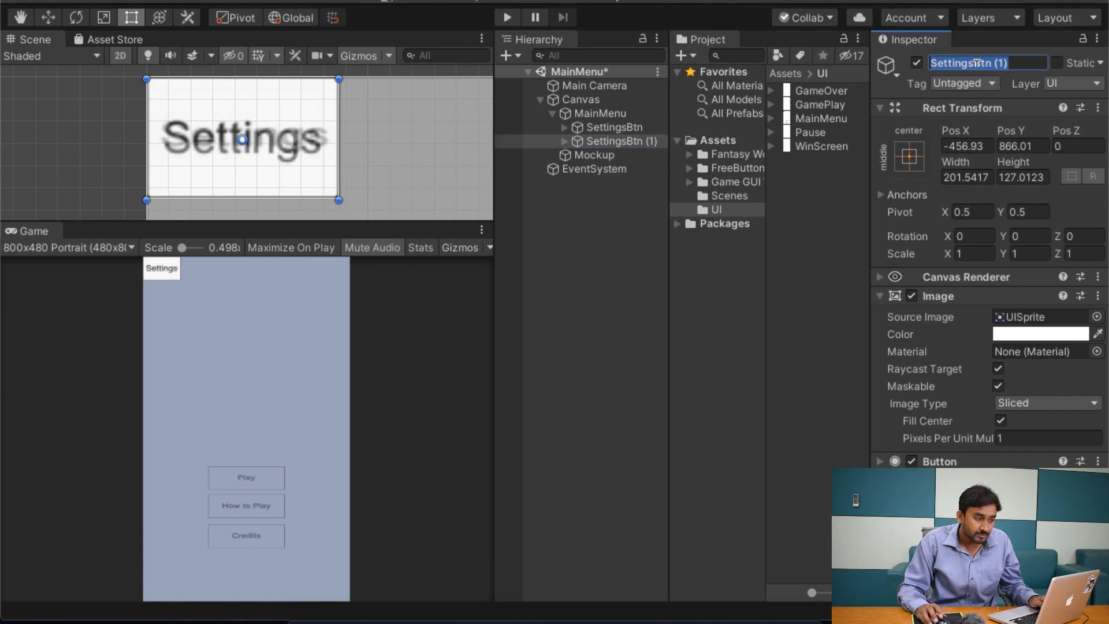
{"action": "type", "text": "PlayBtn"}
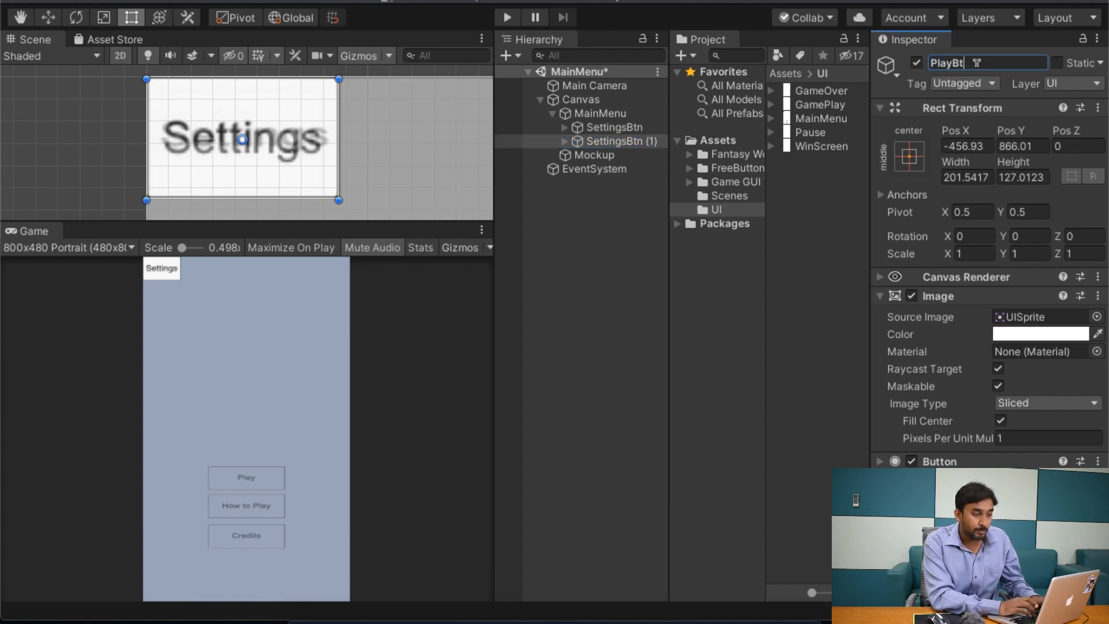
{"action": "key", "text": "Return"}
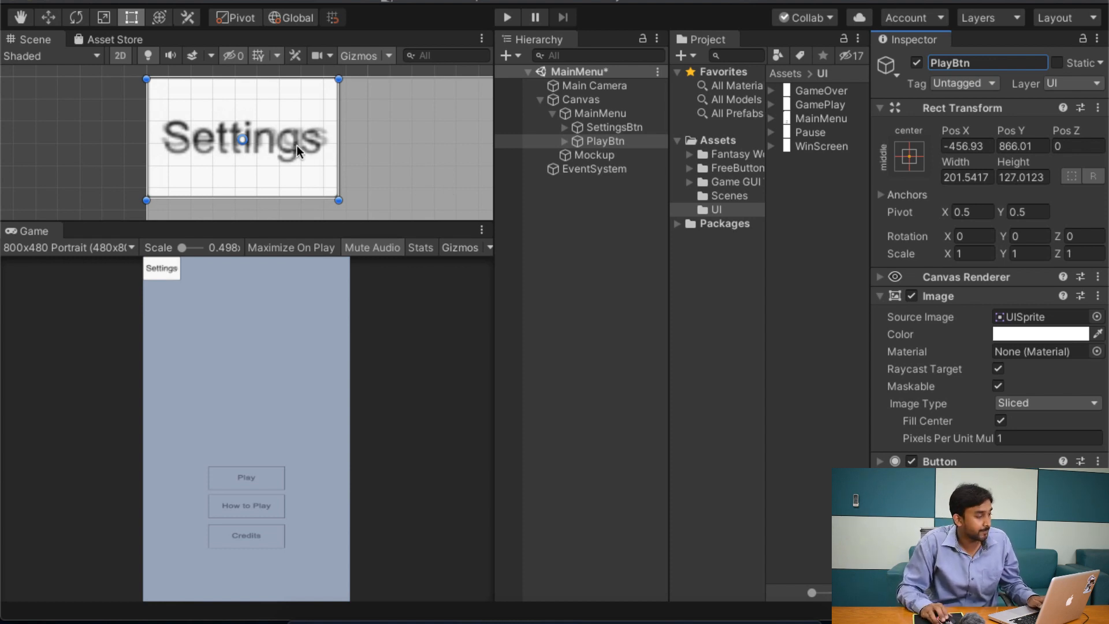
Step: Move PlayBtn onto the mockup's Play box, at about X -13, Y -261
{"action": "left_click_drag", "start_coordinate": [305, 151], "coordinate": [688, 560]}
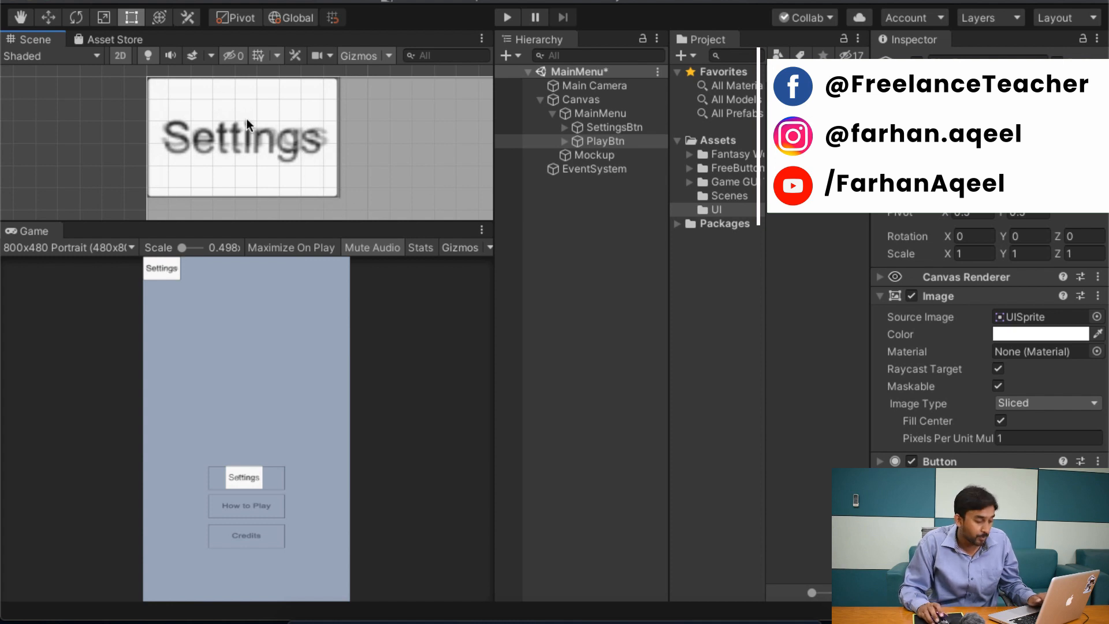
{"action": "scroll", "coordinate": [246, 119], "scroll_direction": "down", "scroll_amount": 4}
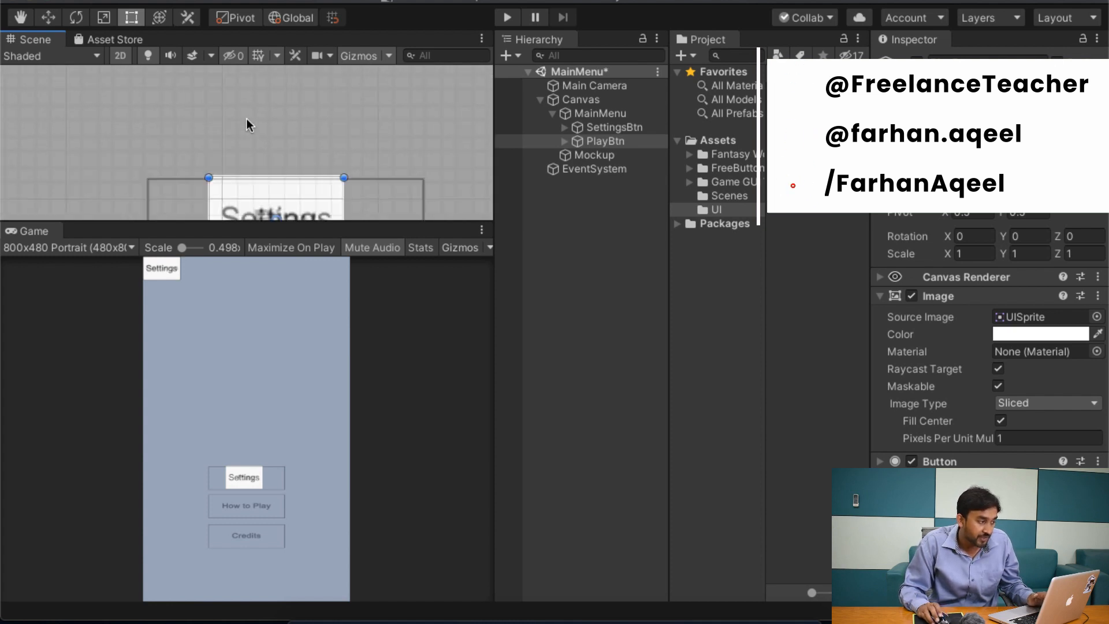
{"action": "left_click", "coordinate": [606, 142]}
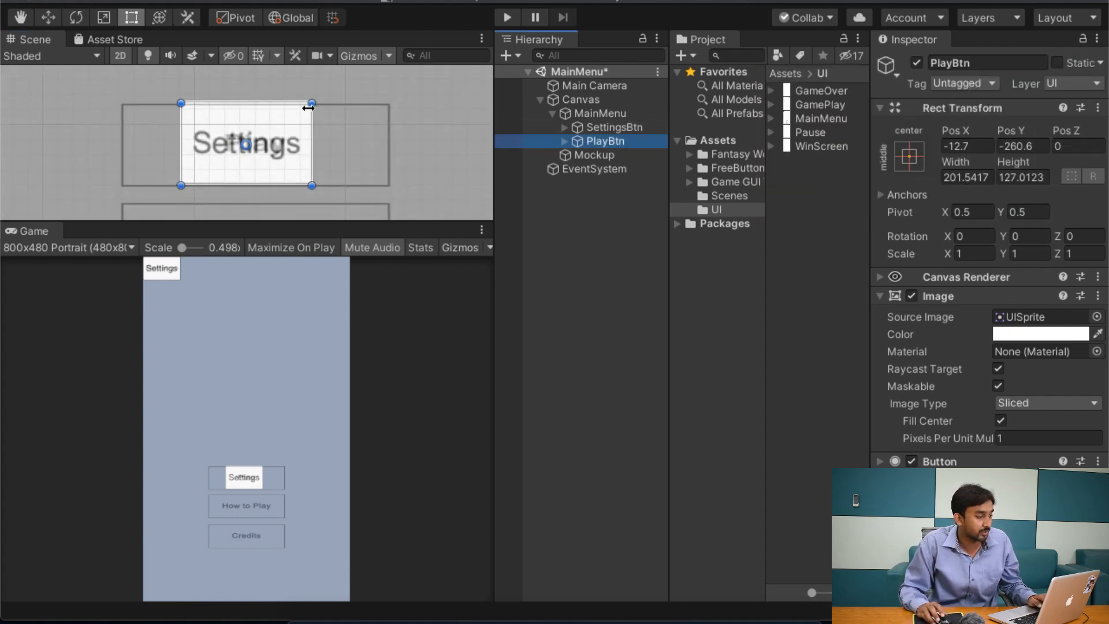
{"action": "left_click", "coordinate": [602, 125]}
{"action": "left_click", "coordinate": [623, 152]}
{"action": "left_click", "coordinate": [624, 142]}
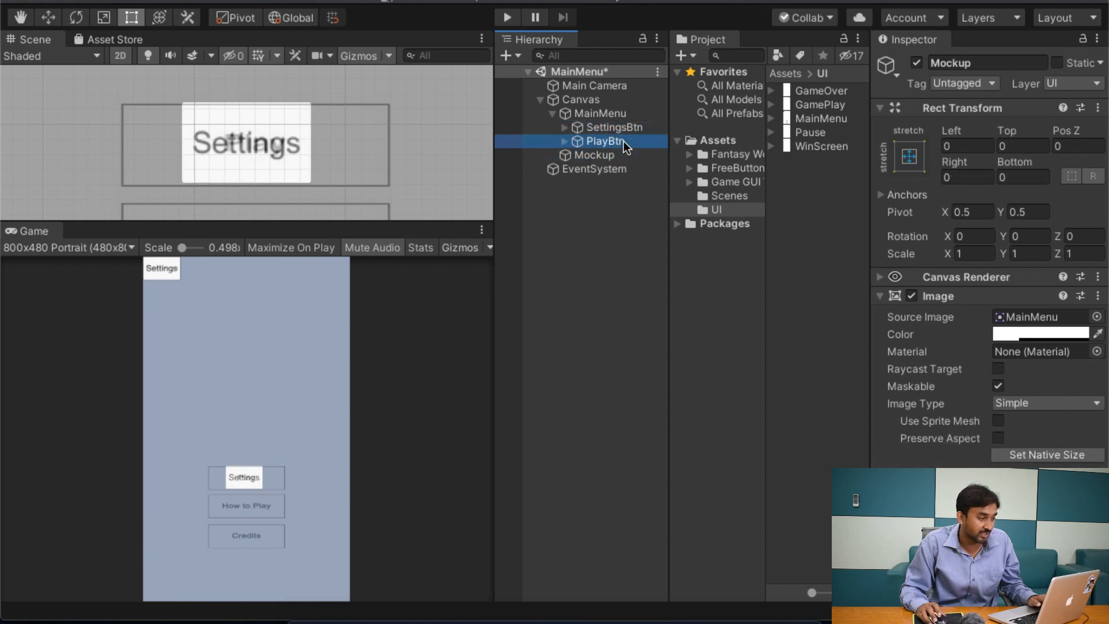
{"action": "left_click", "coordinate": [320, 138]}
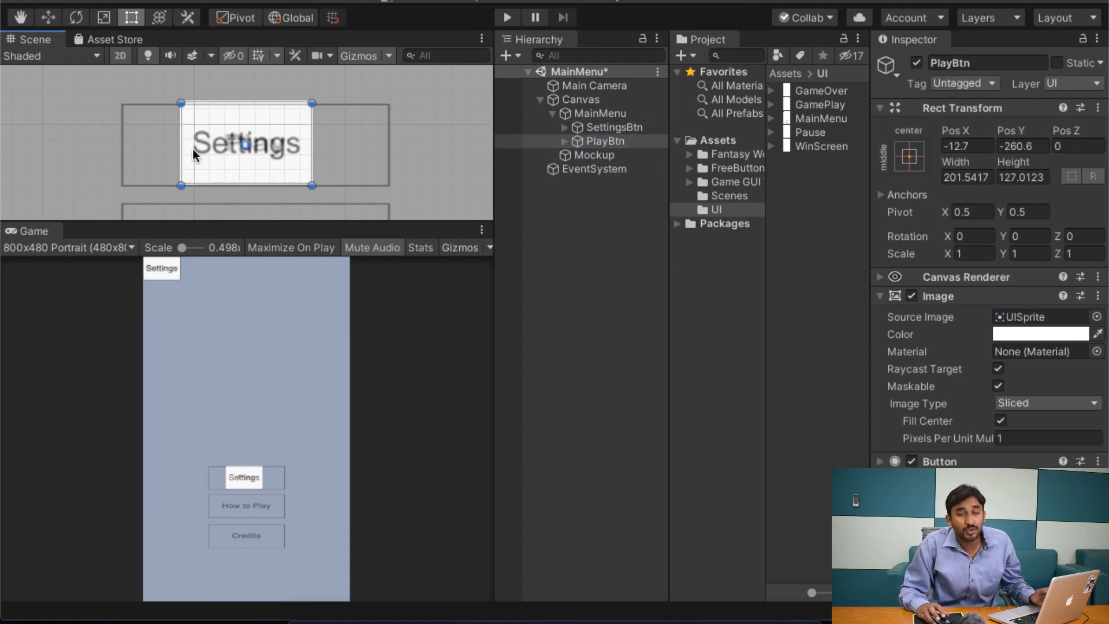
Step: Duplicate PlayBtn under MainMenu and name the copy HowToPlayBtn
{"action": "left_click", "coordinate": [602, 143]}
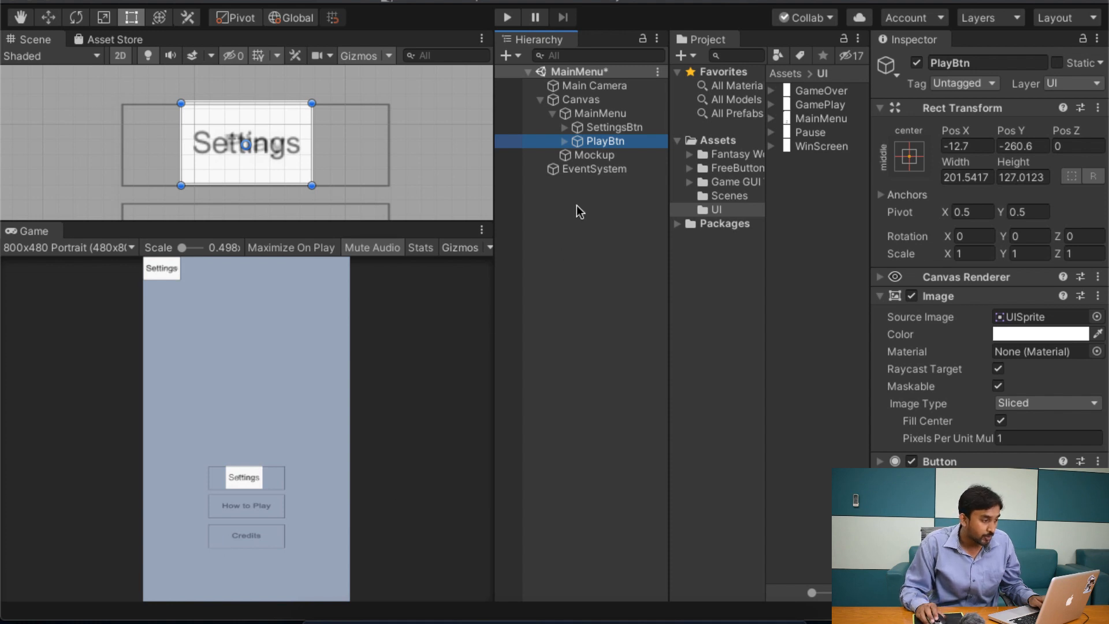
{"action": "left_click", "coordinate": [605, 127]}
{"action": "left_click", "coordinate": [614, 141]}
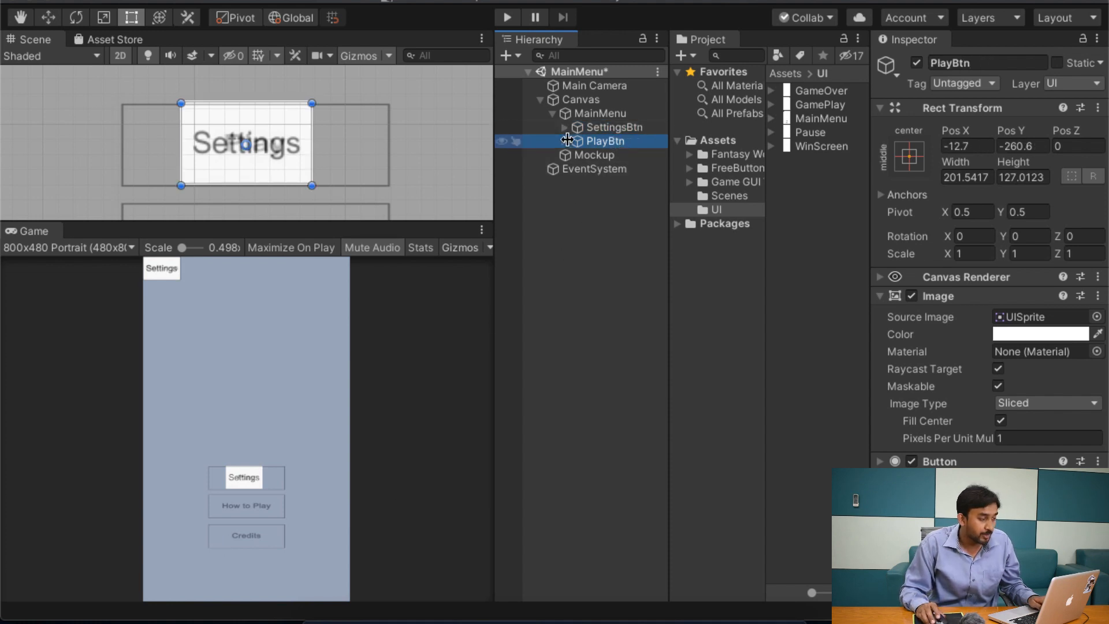
{"action": "key", "text": "ctrl+d"}
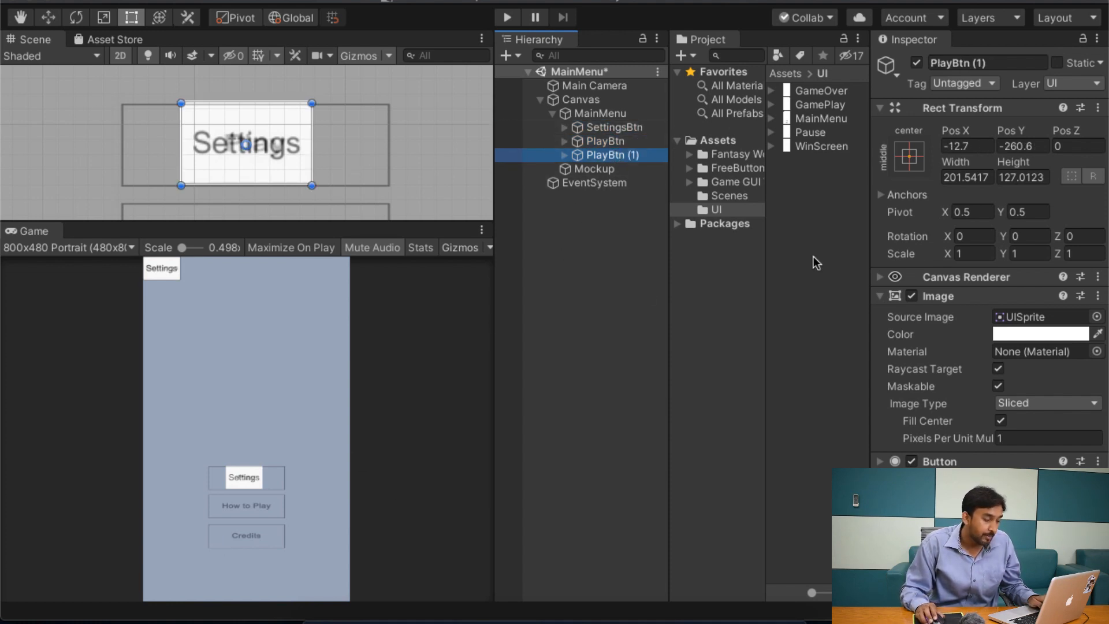
{"action": "left_click", "coordinate": [986, 62]}
{"action": "type", "text": "HowT"}
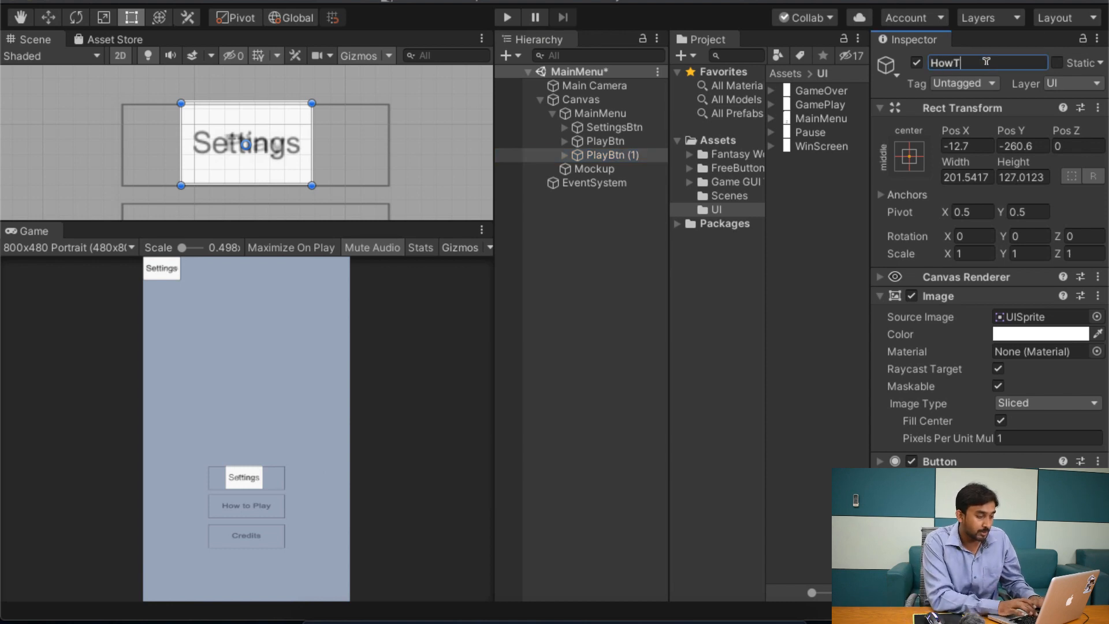
{"action": "type", "text": "oPlyBtn"}
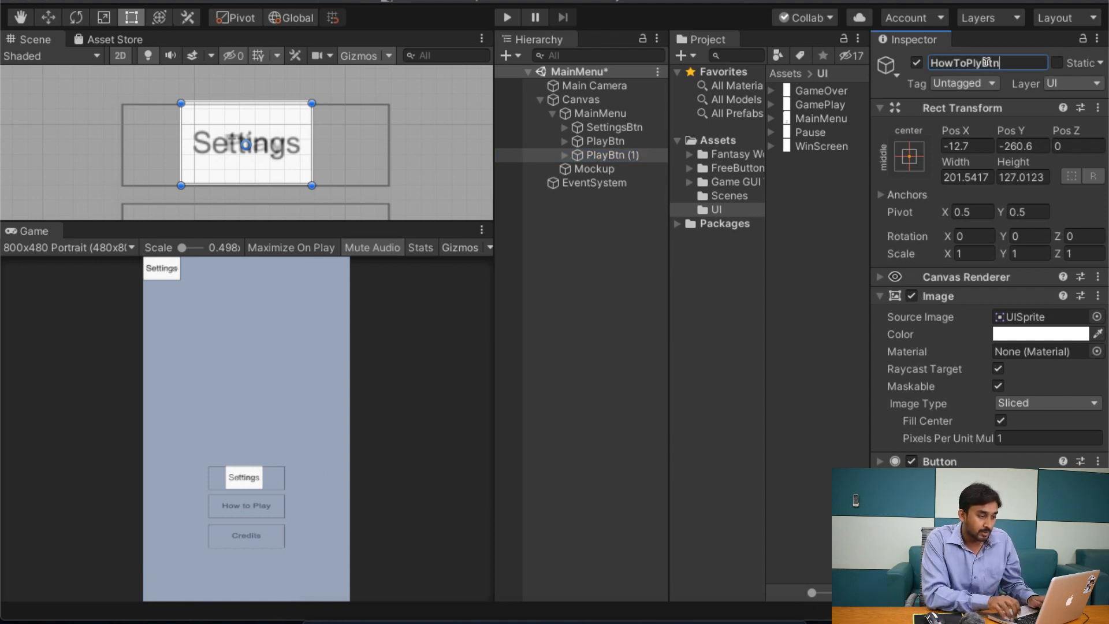
{"action": "left_click", "coordinate": [986, 62]}
{"action": "type", "text": "a"}
{"action": "key", "text": "Return"}
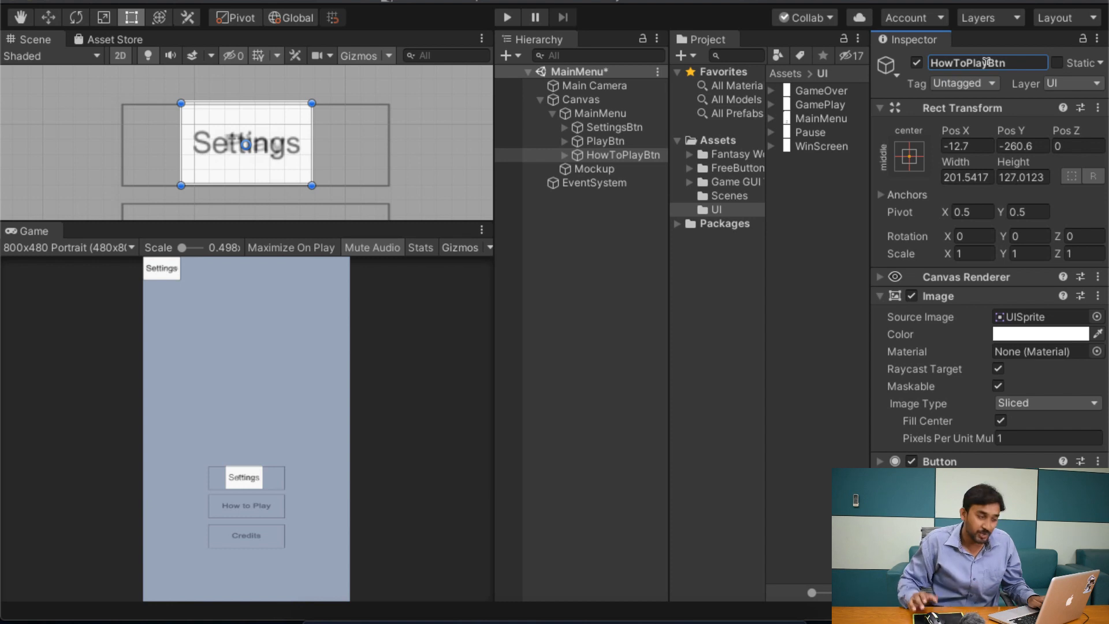
Step: Duplicate HowToPlayBtn under MainMenu and name the copy CreditsBtn
{"action": "left_click", "coordinate": [615, 147]}
{"action": "left_click", "coordinate": [616, 151]}
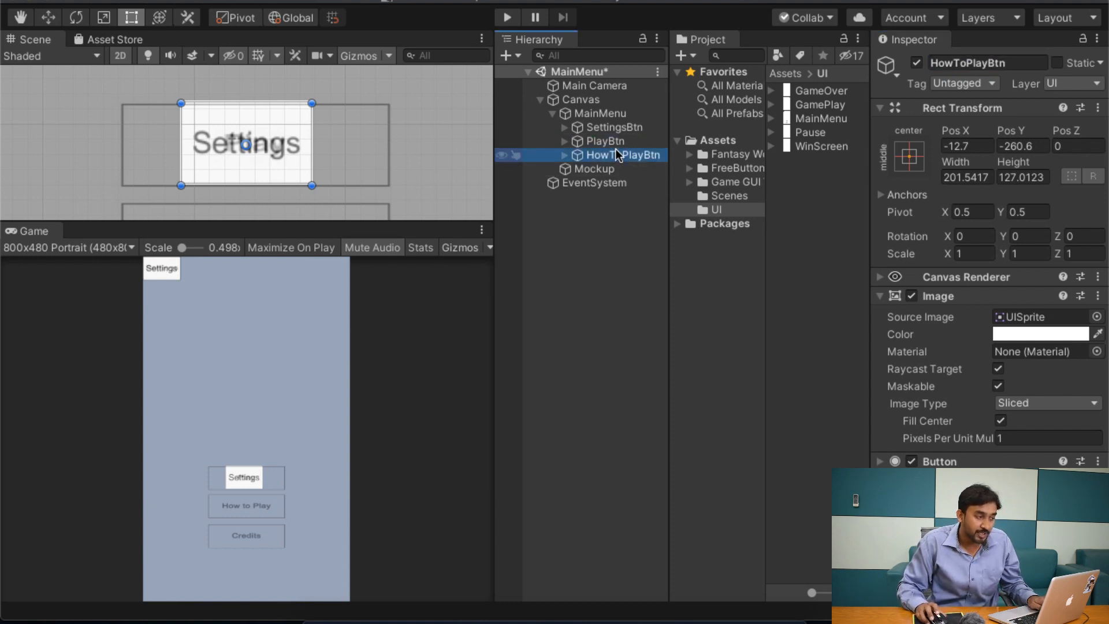
{"action": "key", "text": "ctrl+d"}
{"action": "left_click", "coordinate": [1019, 63]}
{"action": "type", "text": "C"}
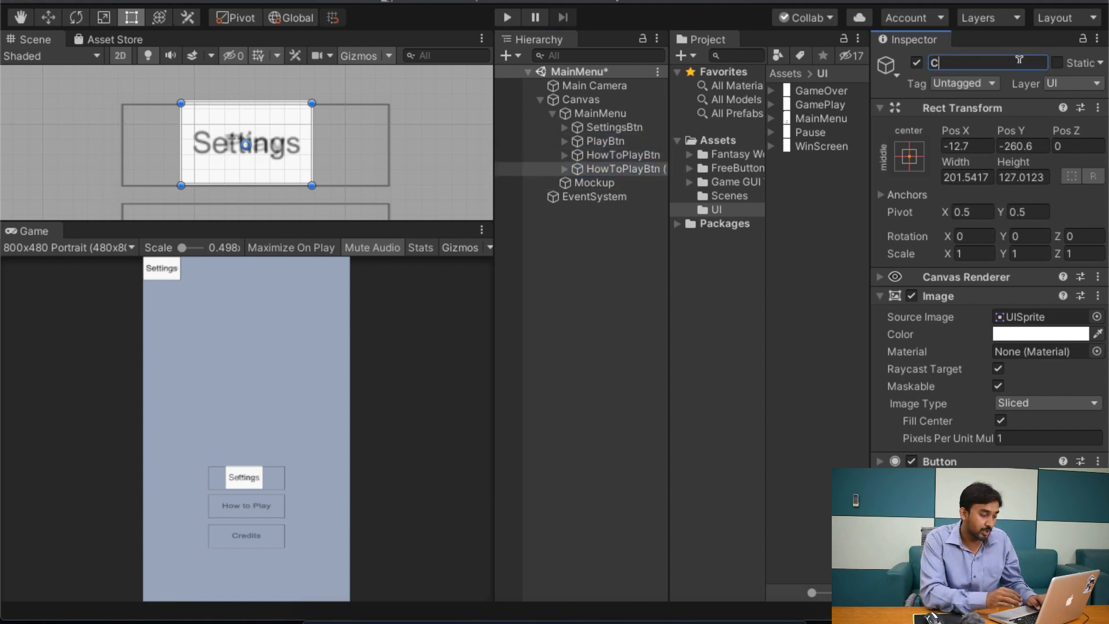
{"action": "type", "text": "reditsBtn"}
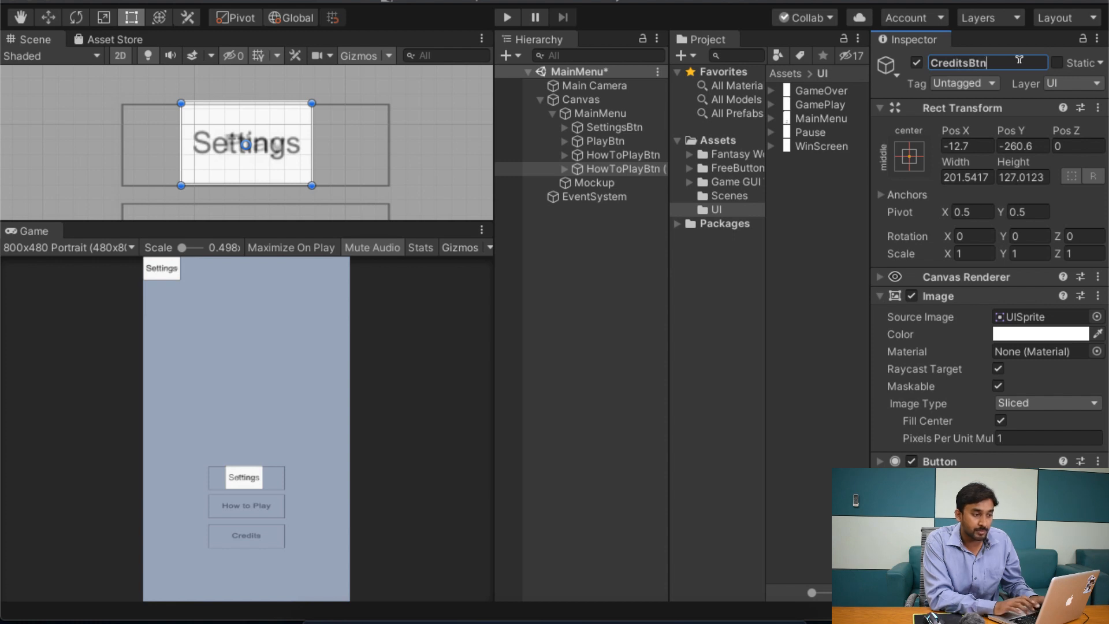
{"action": "key", "text": "Return"}
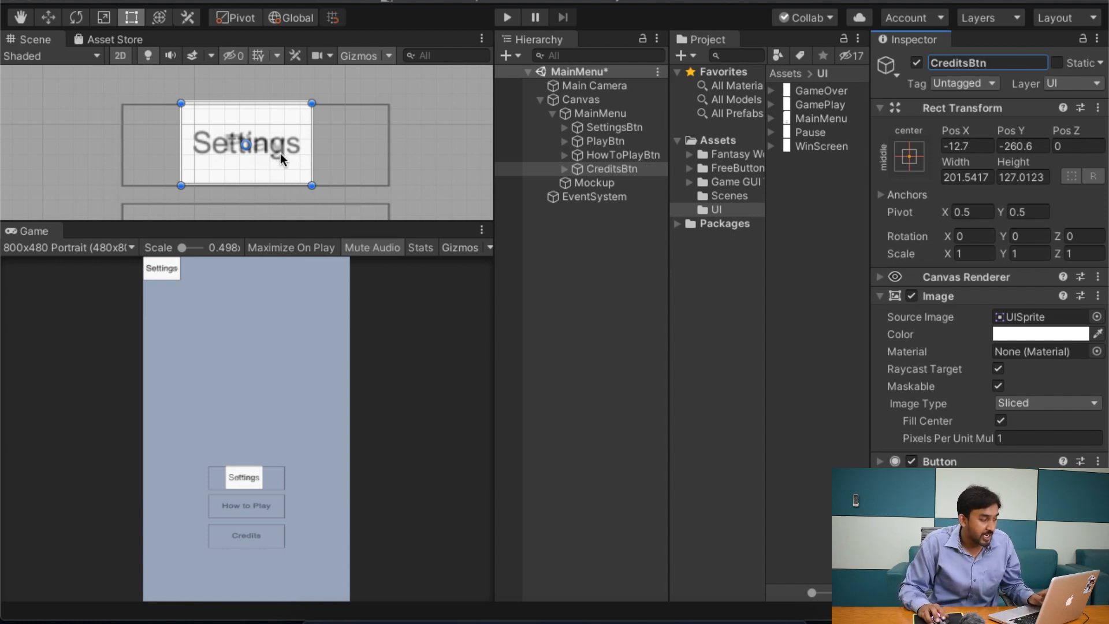
Step: Move CreditsBtn straight down with the Move tool onto the mockup's Credits box, at about Y -582
{"action": "key", "text": "w"}
{"action": "left_click_drag", "start_coordinate": [246, 80], "coordinate": [279, 283]}
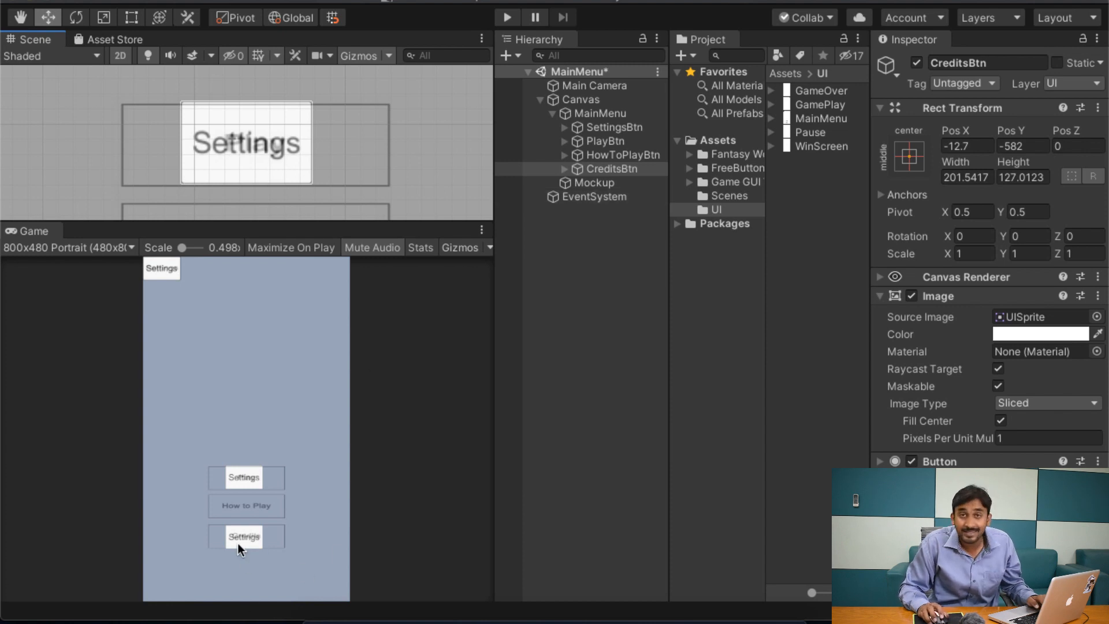
Step: Move HowToPlayBtn straight down with the Move tool onto the mockup's How to Play box, at about Y -421
{"action": "left_click", "coordinate": [618, 155]}
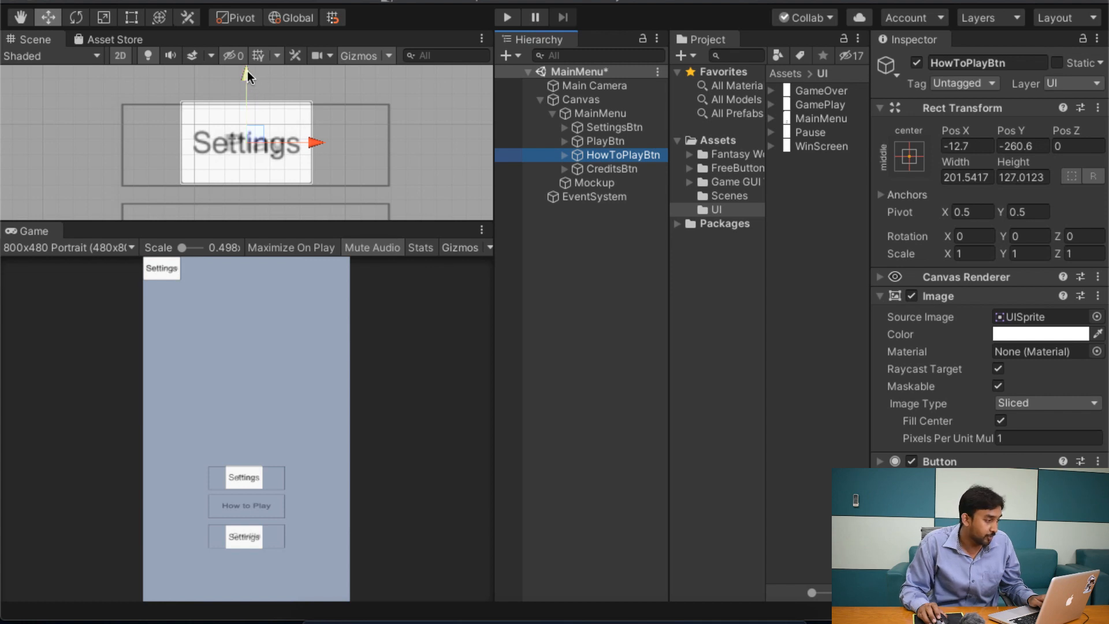
{"action": "left_click_drag", "start_coordinate": [247, 71], "coordinate": [268, 174]}
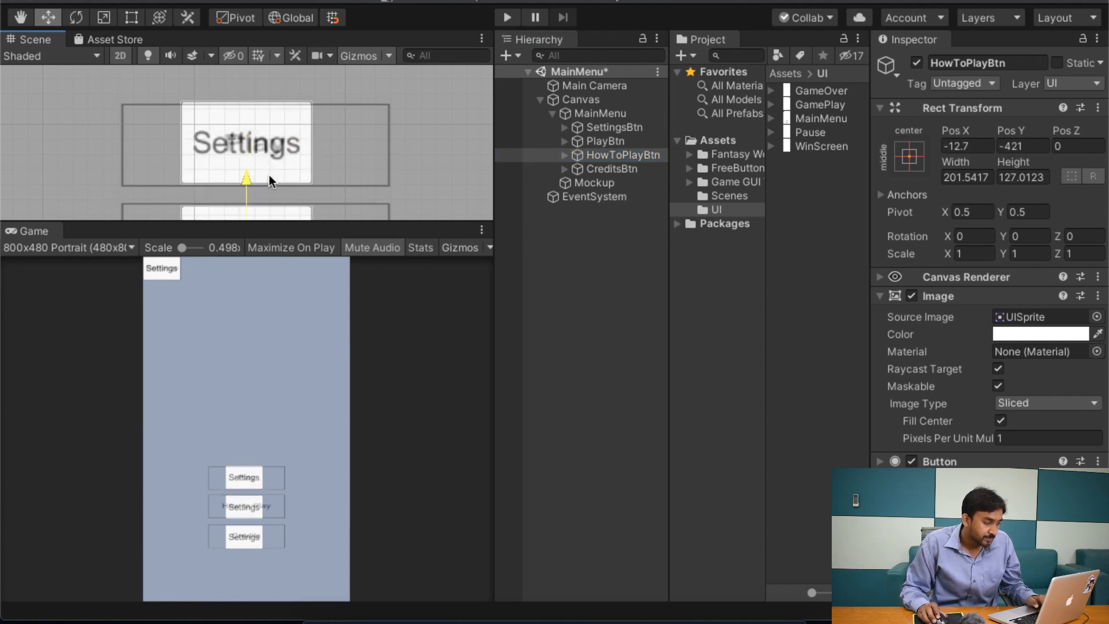
{"action": "middle_click_drag", "start_coordinate": [376, 144], "coordinate": [388, 100]}
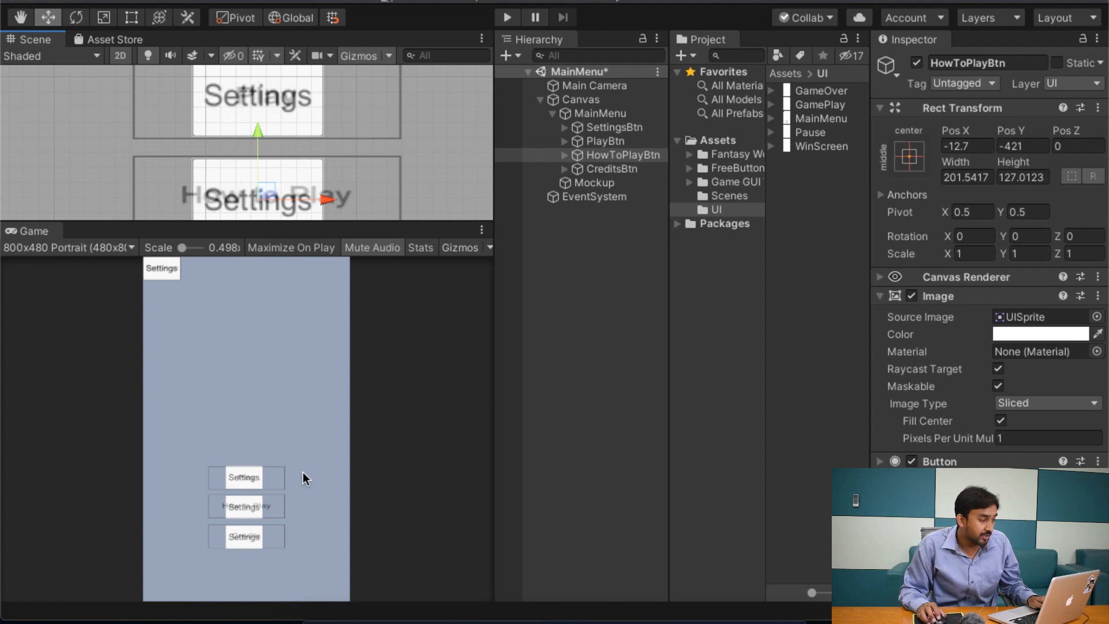
Step: Change the label text of PlayBtn to "Play"
{"action": "left_click", "coordinate": [564, 140]}
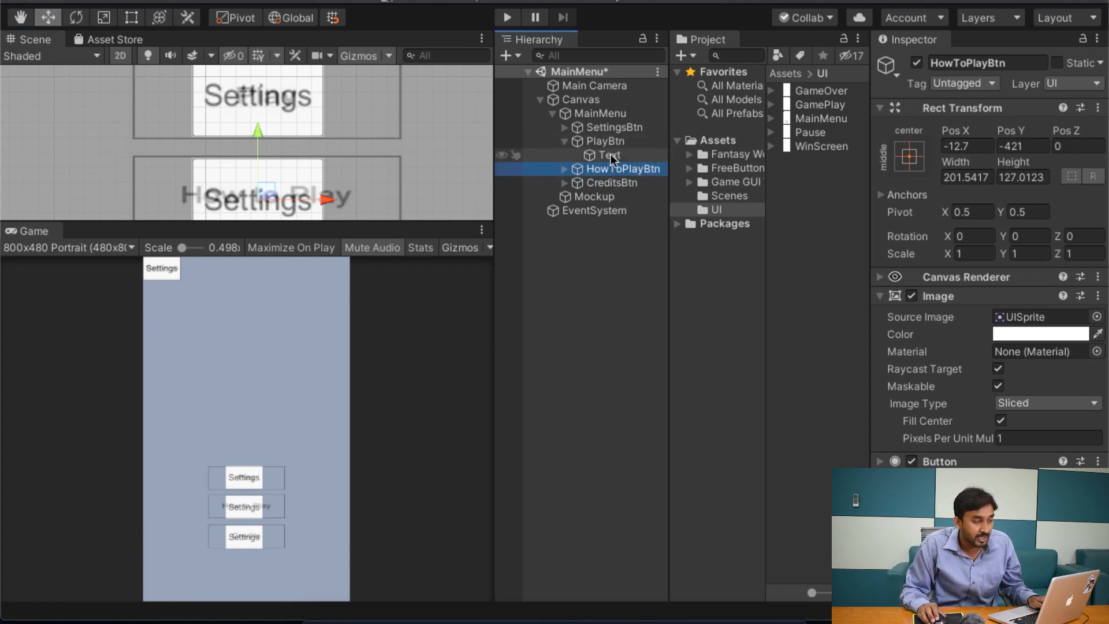
{"action": "left_click", "coordinate": [579, 143]}
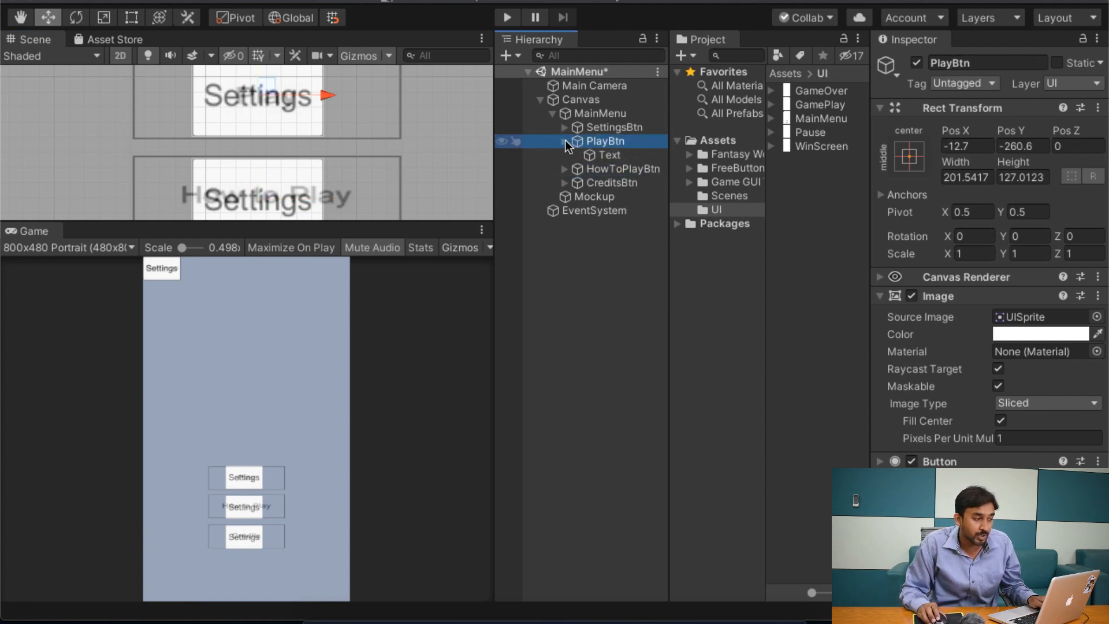
{"action": "left_click", "coordinate": [604, 154]}
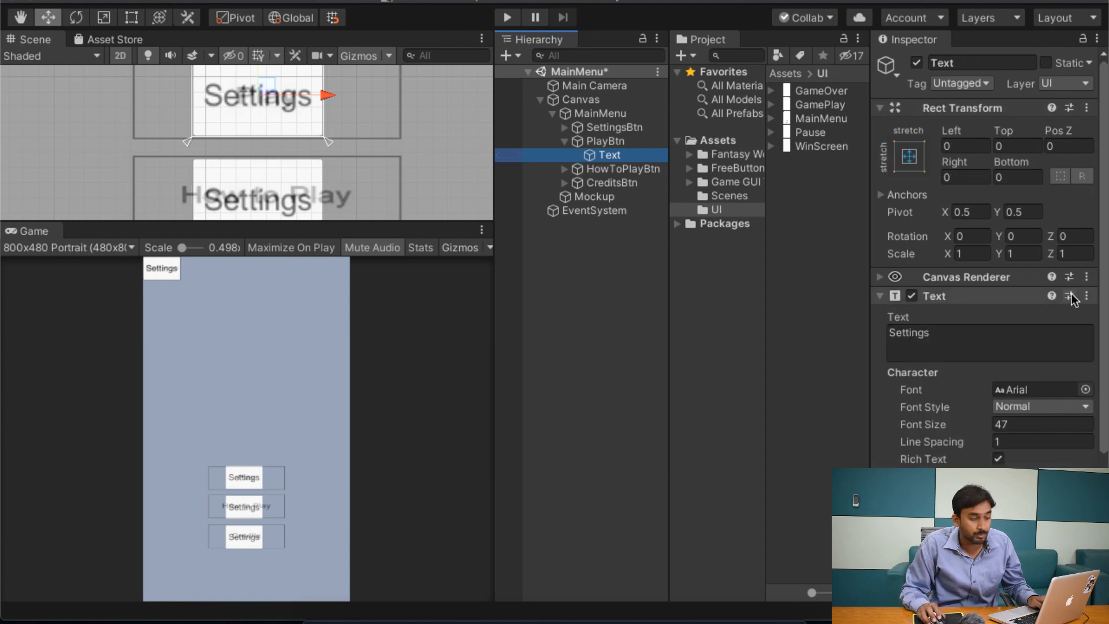
{"action": "left_click", "coordinate": [983, 334]}
{"action": "type", "text": "Play"}
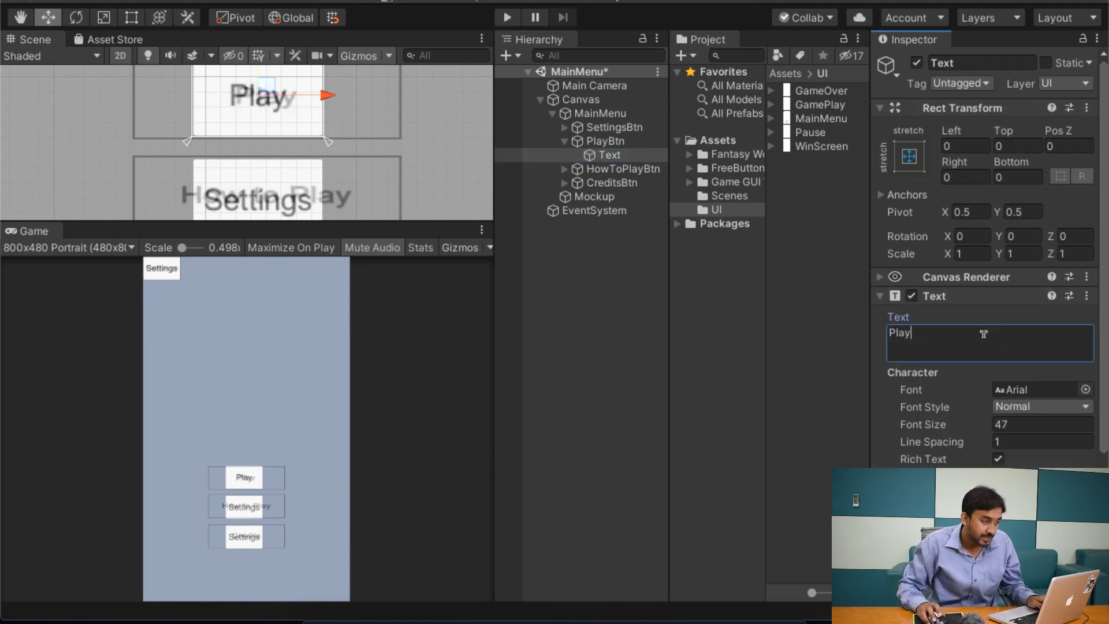
{"action": "left_click", "coordinate": [564, 140]}
Step: Change the label text of HowToPlayBtn to "How To Play"
{"action": "left_click", "coordinate": [564, 155]}
{"action": "left_click", "coordinate": [624, 155]}
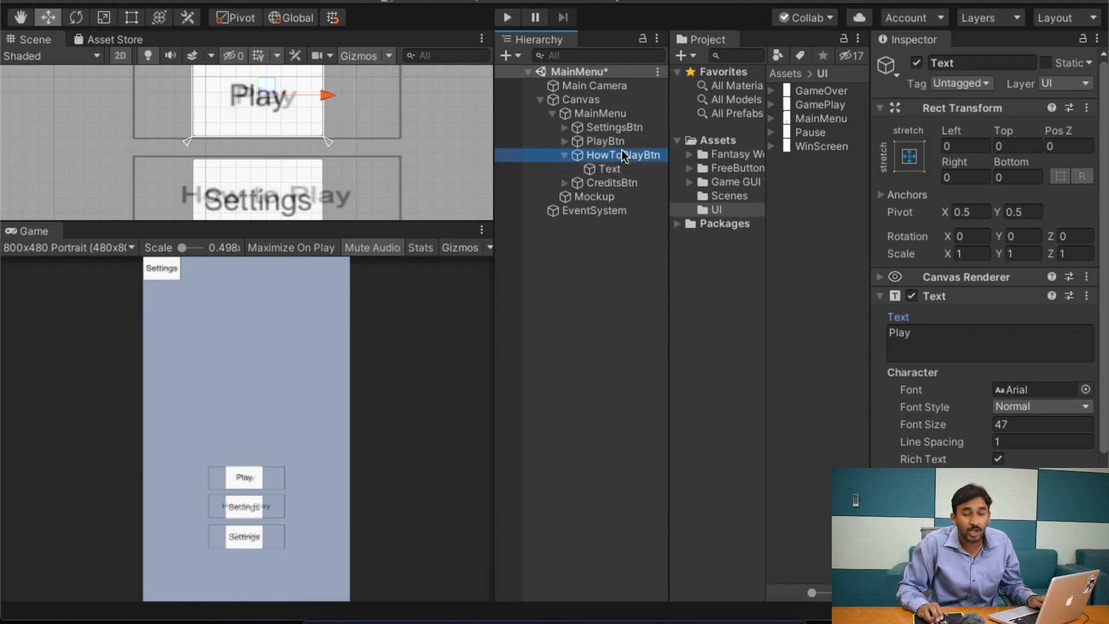
{"action": "left_click", "coordinate": [632, 169]}
{"action": "left_click", "coordinate": [1032, 334]}
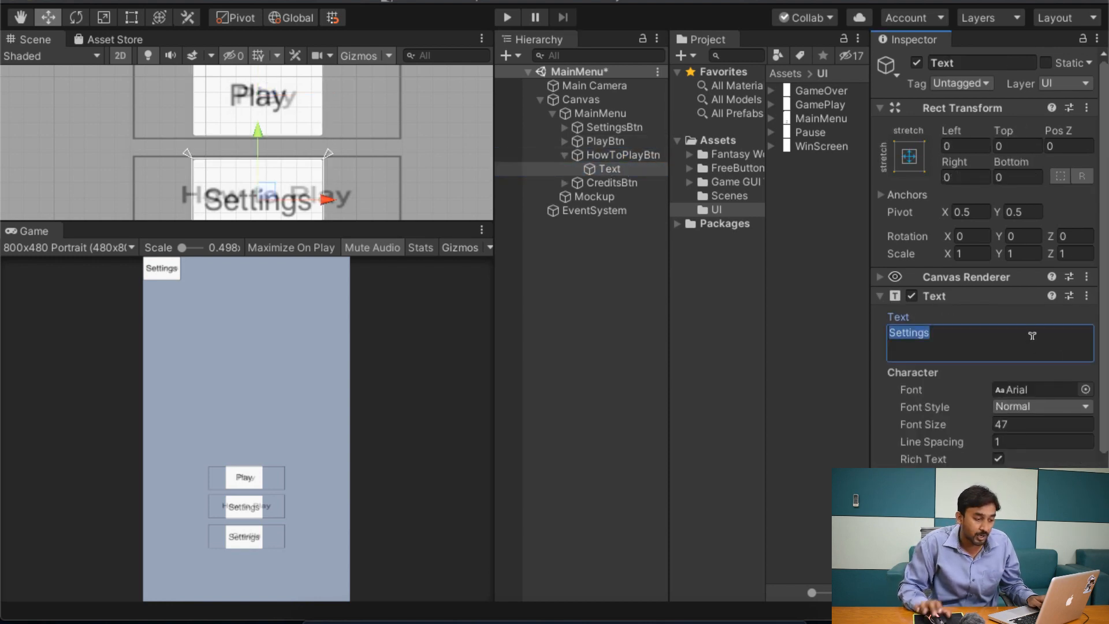
{"action": "type", "text": "How To Play"}
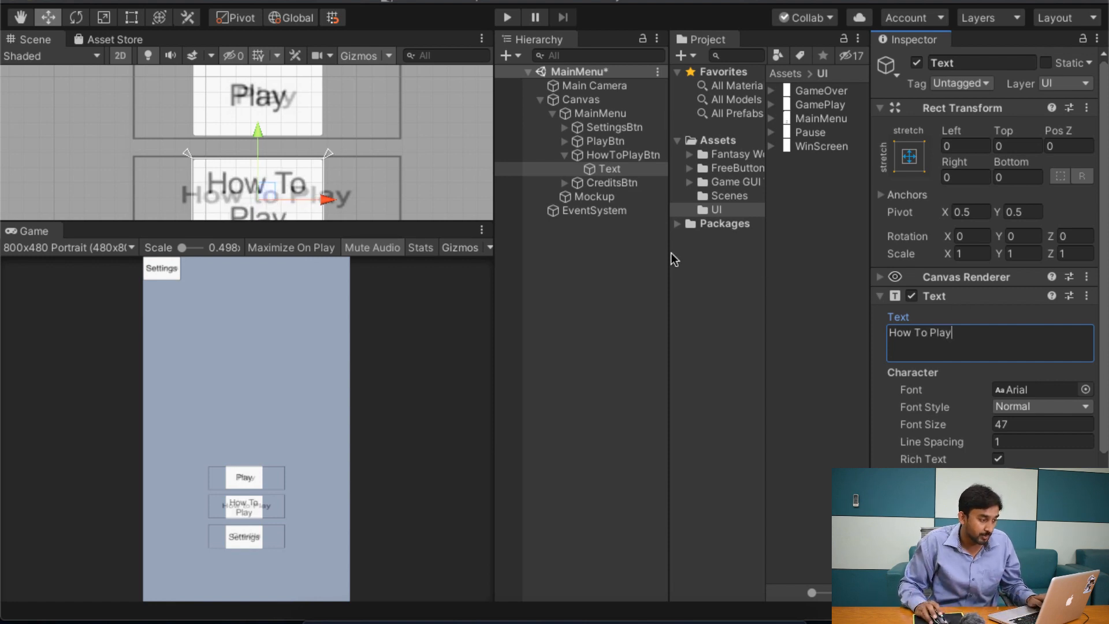
{"action": "left_click", "coordinate": [564, 154]}
Step: Change the label text of CreditsBtn to "Credits"
{"action": "left_click", "coordinate": [604, 168]}
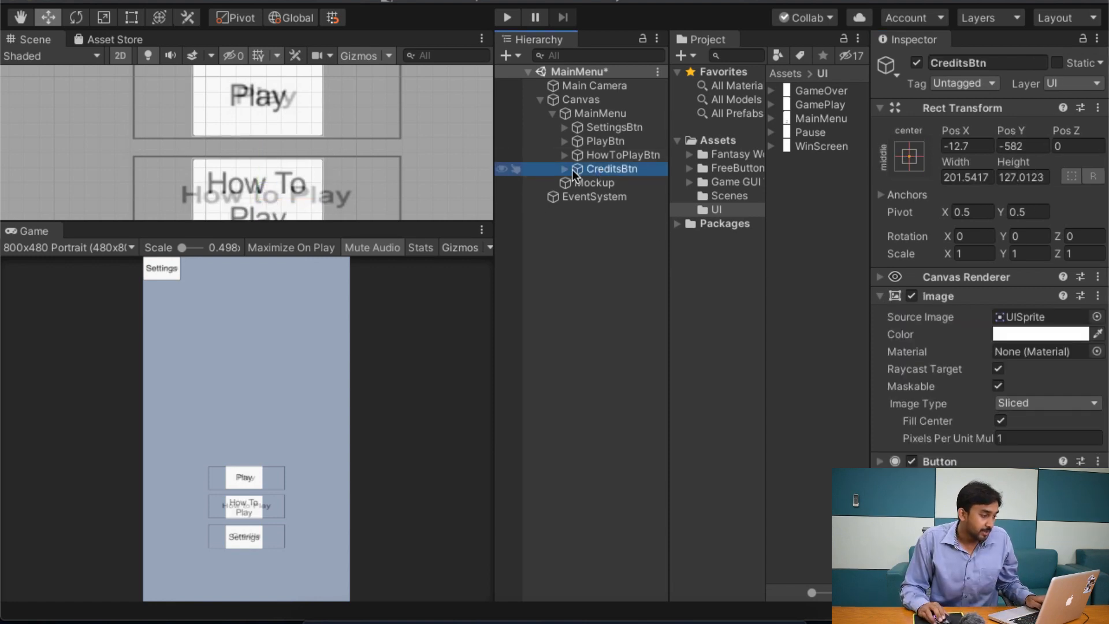
{"action": "left_click", "coordinate": [564, 168]}
{"action": "left_click", "coordinate": [613, 183]}
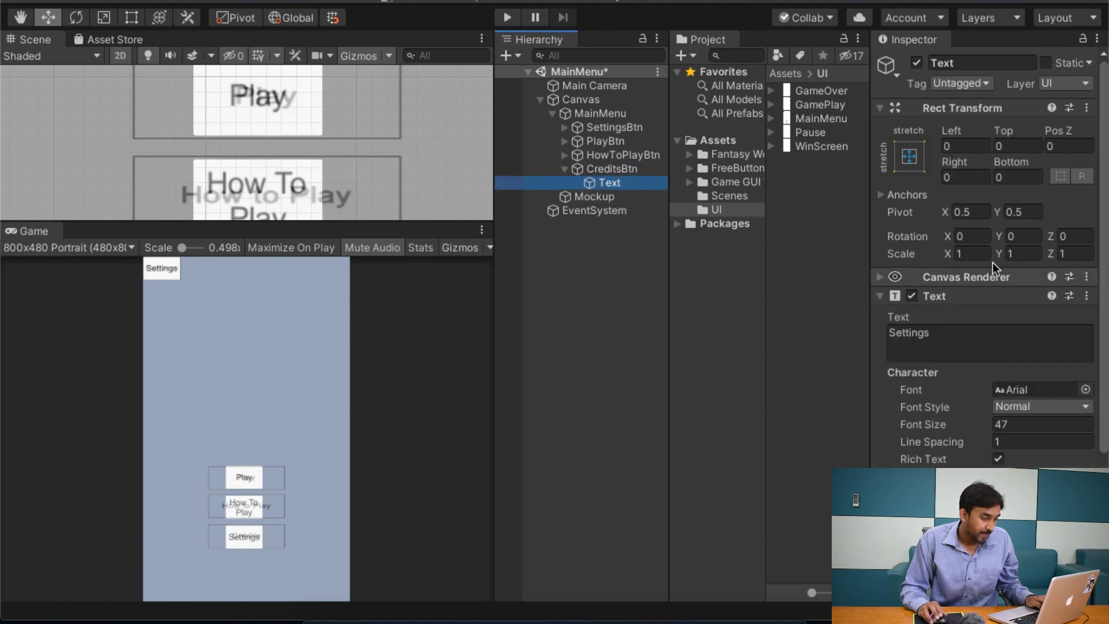
{"action": "left_click", "coordinate": [972, 338]}
{"action": "key", "text": "super+a"}
{"action": "type", "text": "Creadit"}
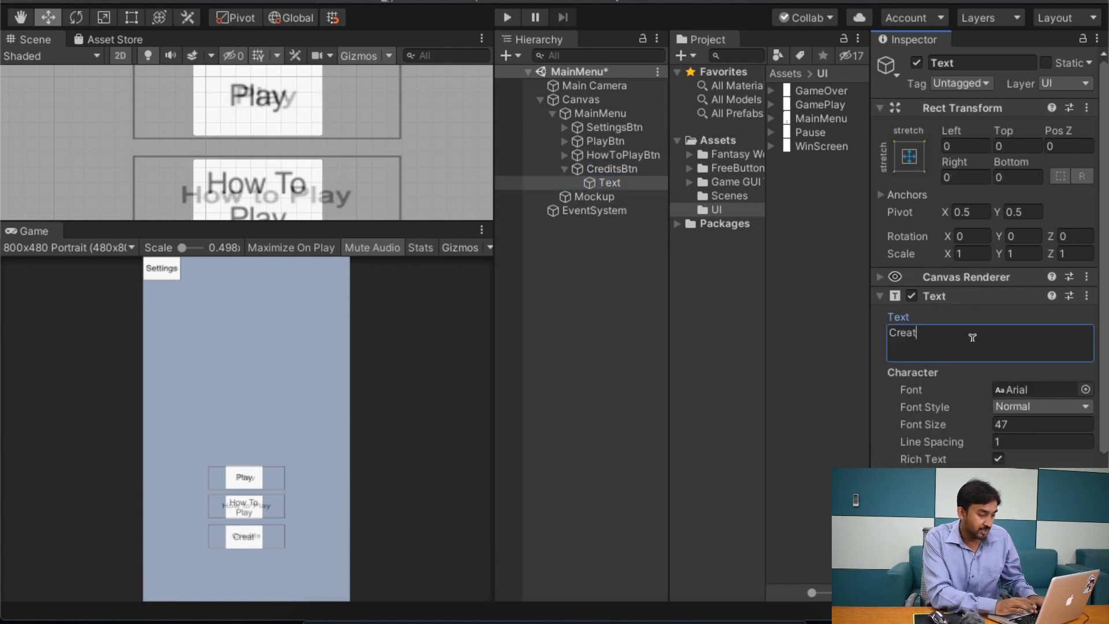
{"action": "key", "text": "BackSpace"}
{"action": "key", "text": "BackSpace"}
{"action": "key", "text": "BackSpace"}
{"action": "type", "text": "adits"}
{"action": "key", "text": "BackSpace"}
{"action": "key", "text": "BackSpace"}
{"action": "key", "text": "BackSpace"}
{"action": "key", "text": "BackSpace"}
{"action": "key", "text": "BackSpace"}
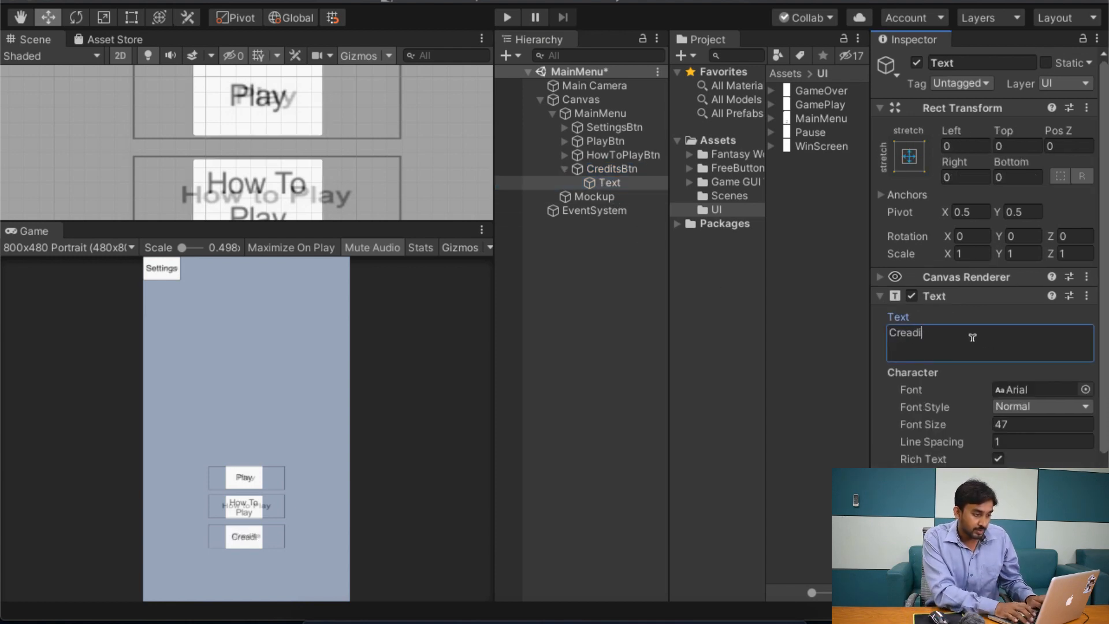
{"action": "type", "text": "dits"}
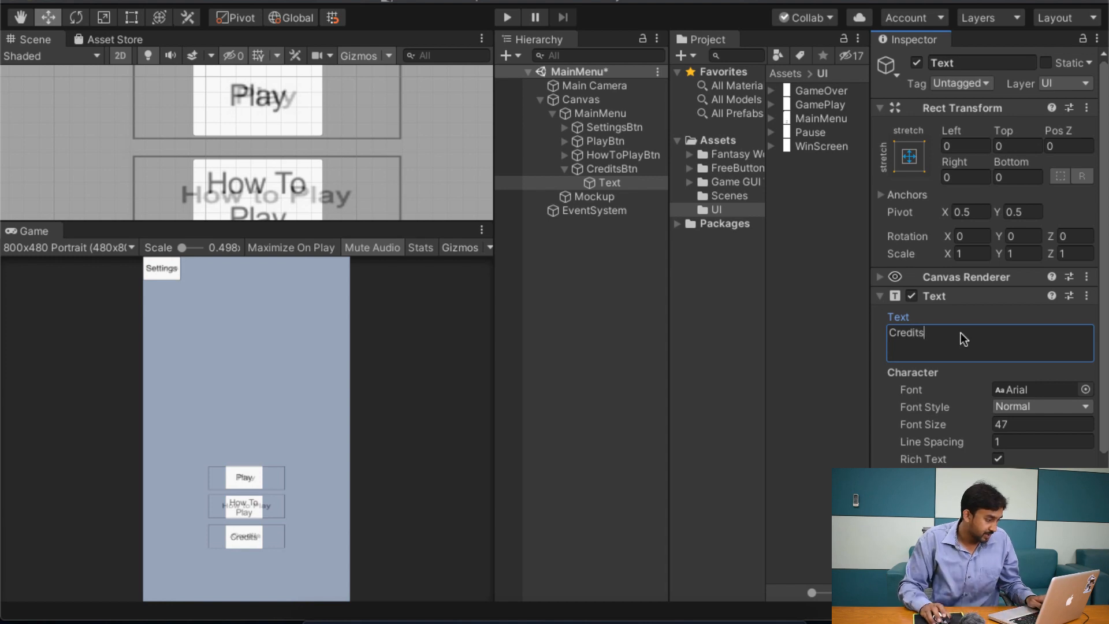
{"action": "left_click", "coordinate": [563, 168]}
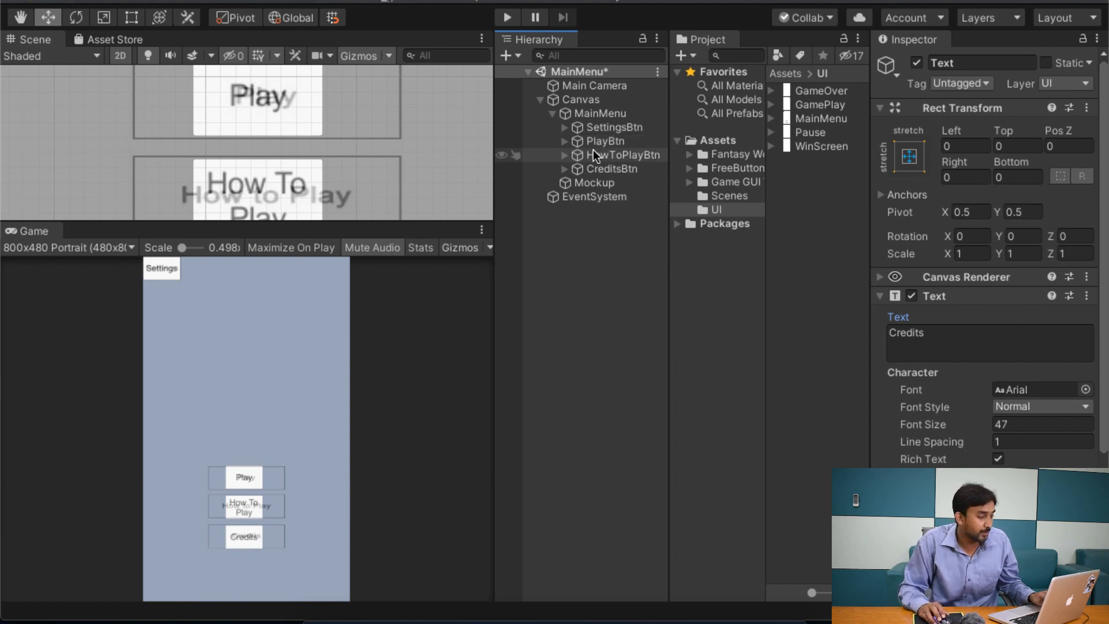
Step: Widen PlayBtn, HowToPlayBtn and CreditsBtn together with the Rect tool to fill their mockup boxes, about 409 wide, and save the scene
{"action": "left_click", "coordinate": [618, 141]}
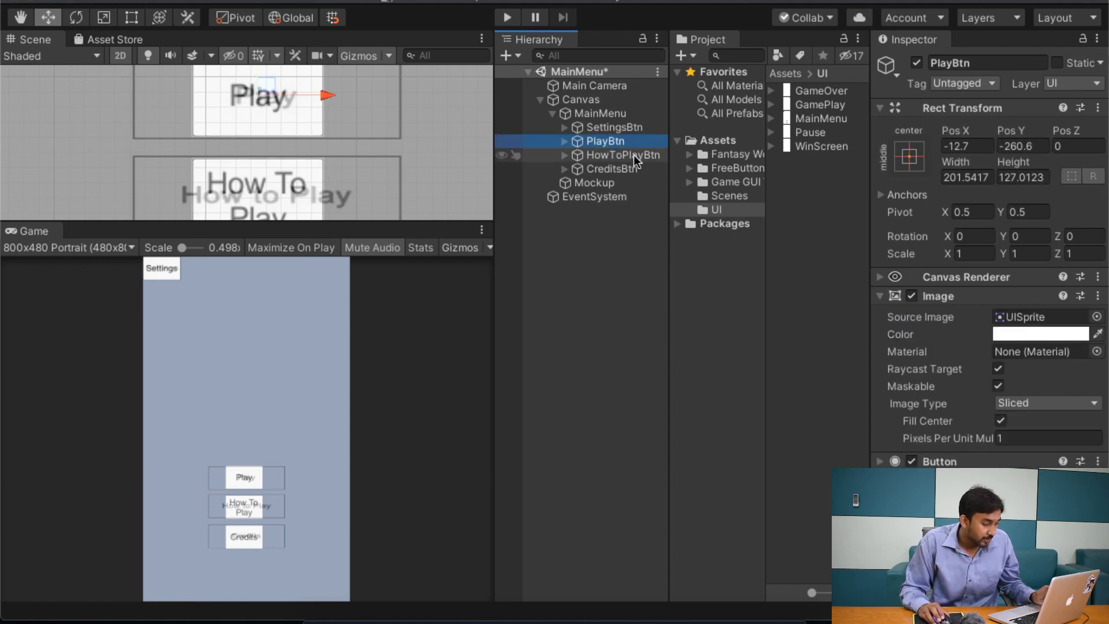
{"action": "left_click", "coordinate": [629, 154], "text": "shift"}
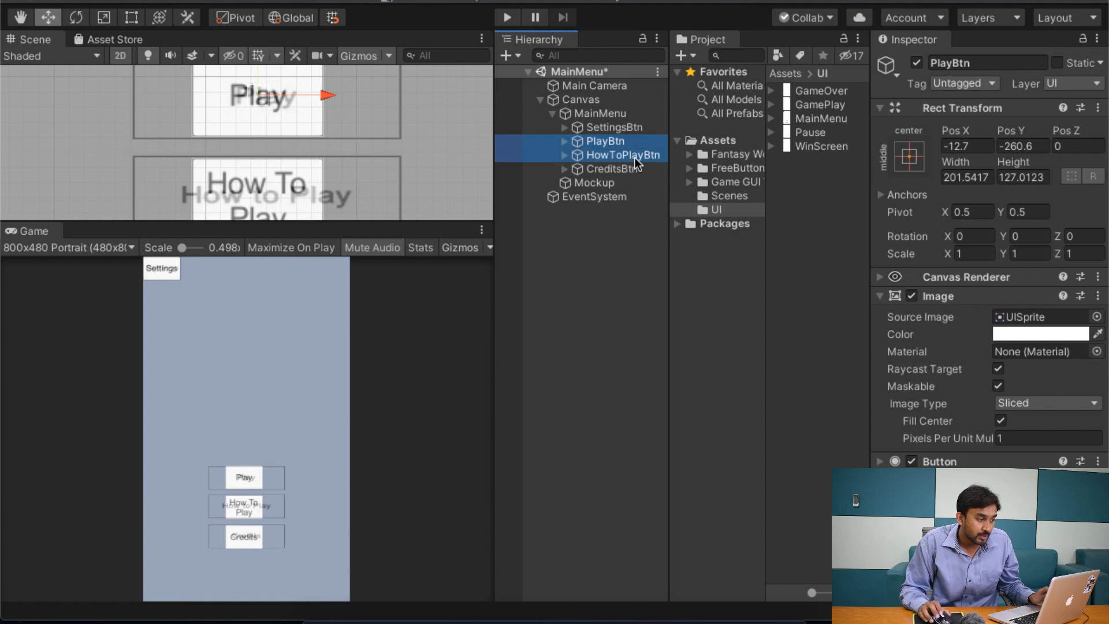
{"action": "left_click", "coordinate": [639, 167], "text": "shift"}
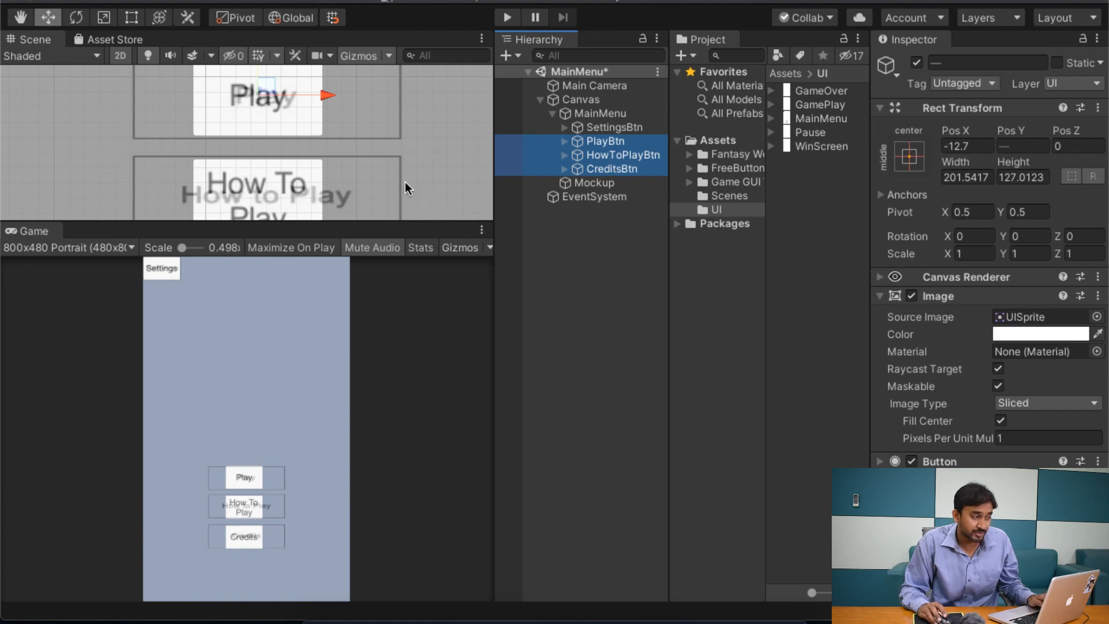
{"action": "scroll", "coordinate": [368, 172], "scroll_direction": "down", "scroll_amount": 3}
{"action": "middle_click_drag", "start_coordinate": [286, 103], "coordinate": [287, 129]}
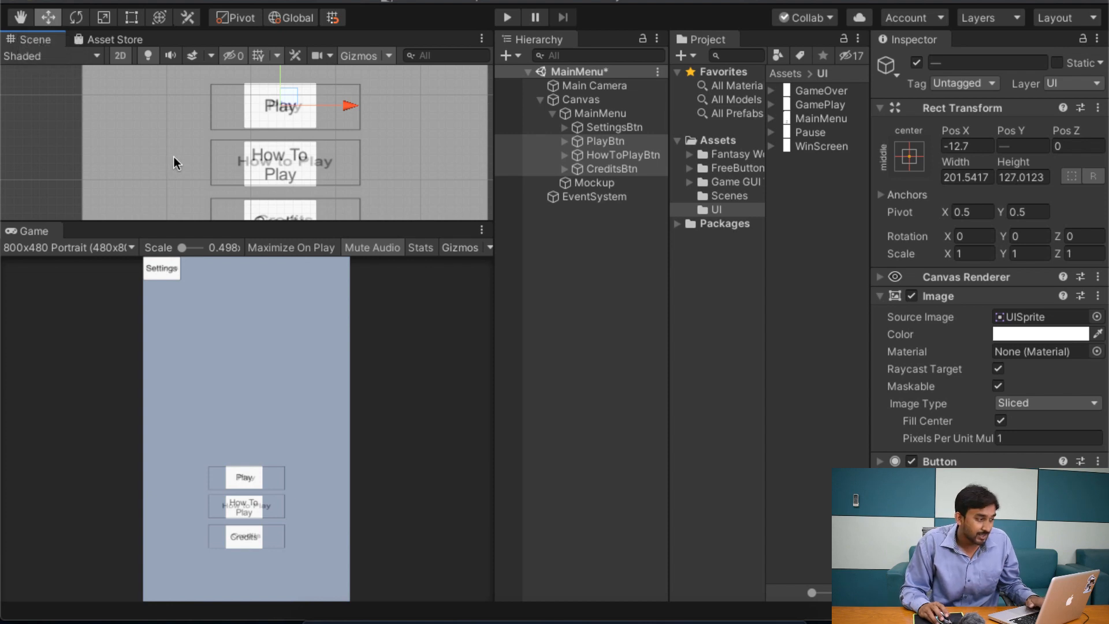
{"action": "key", "text": "t"}
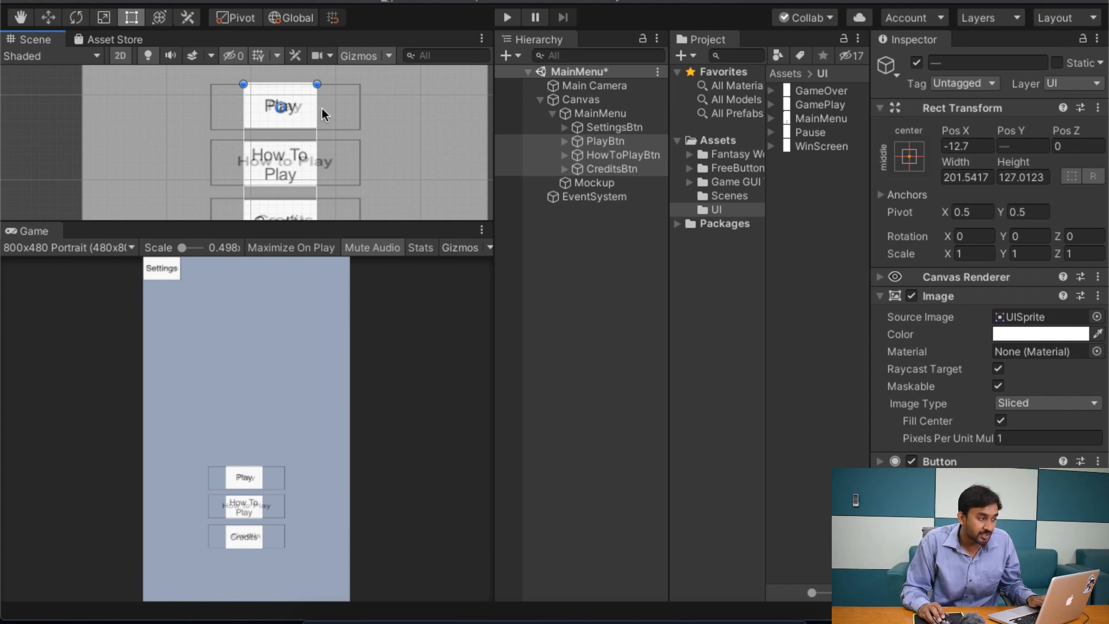
{"action": "left_click_drag", "start_coordinate": [317, 108], "coordinate": [359, 104]}
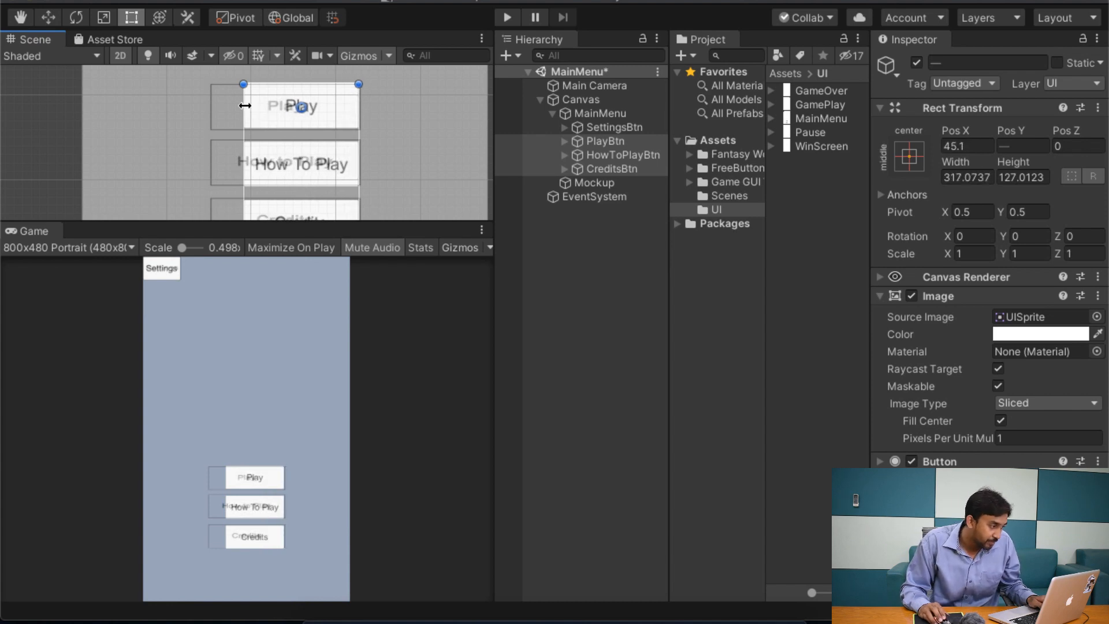
{"action": "left_click_drag", "start_coordinate": [245, 105], "coordinate": [211, 100]}
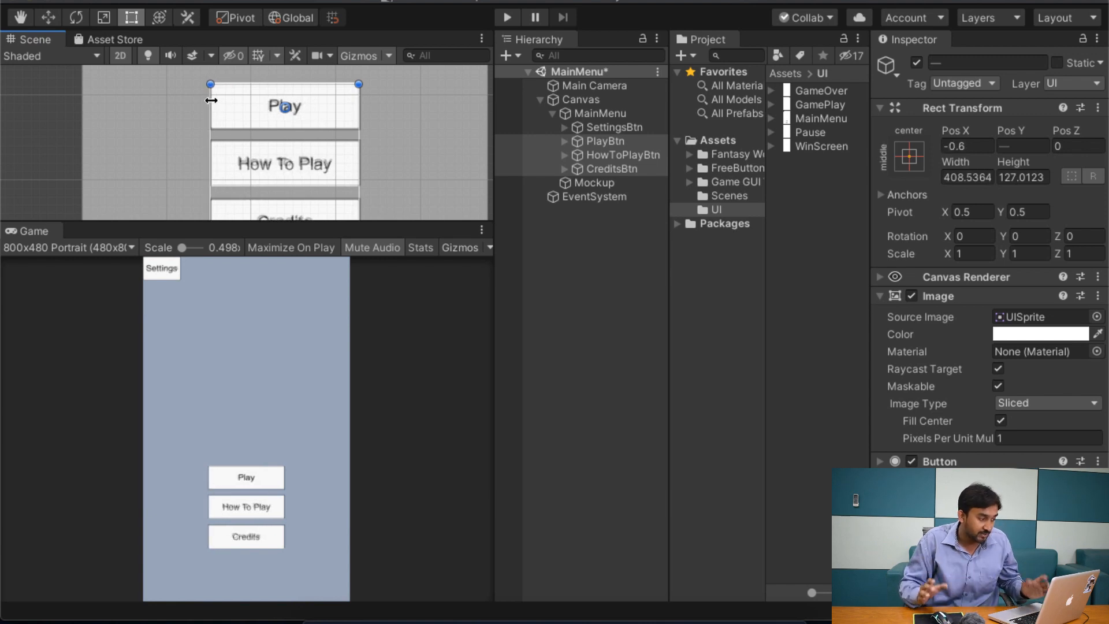
{"action": "key", "text": "super+s"}
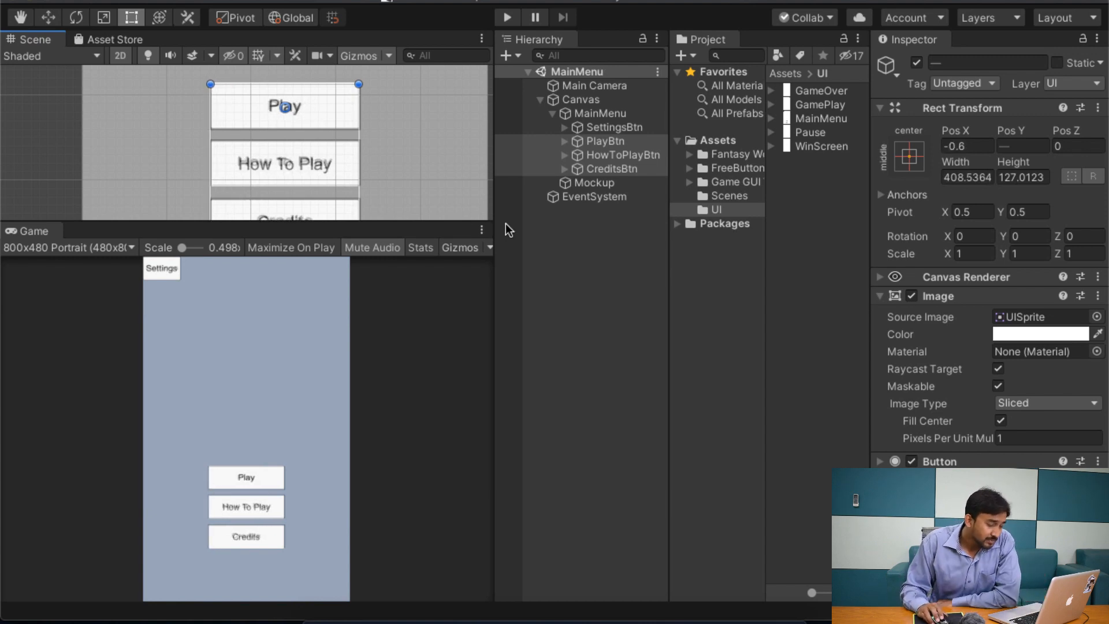
{"action": "left_click", "coordinate": [339, 456]}
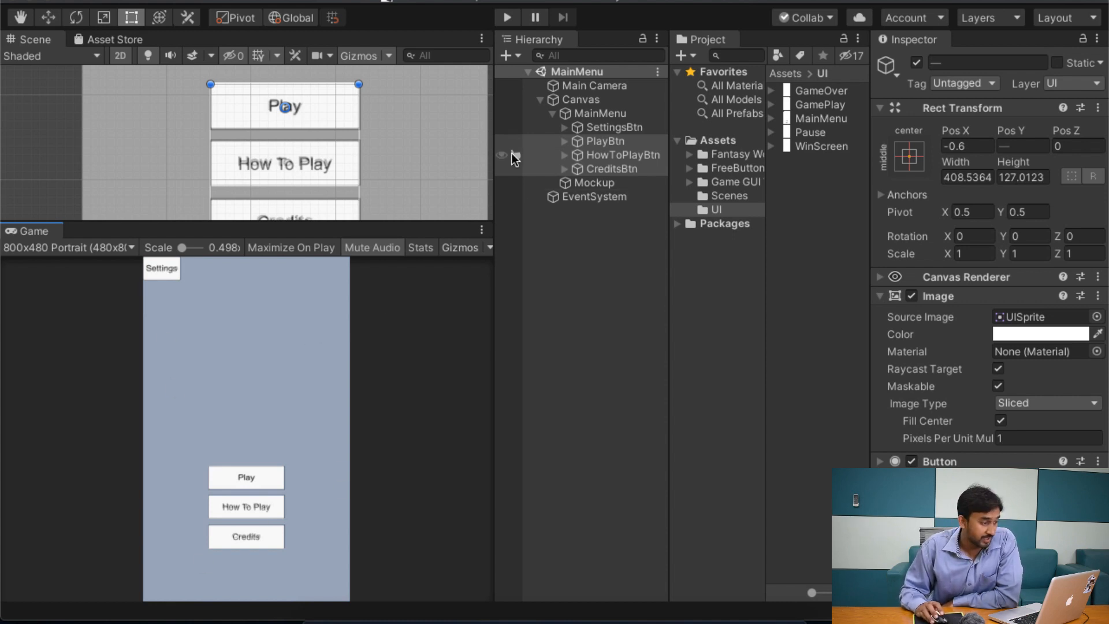
Step: Toggle the MainMenu panel off and on repeatedly to compare its buttons with the mockup, leaving the panel active
{"action": "left_click", "coordinate": [589, 114]}
{"action": "left_click", "coordinate": [553, 113]}
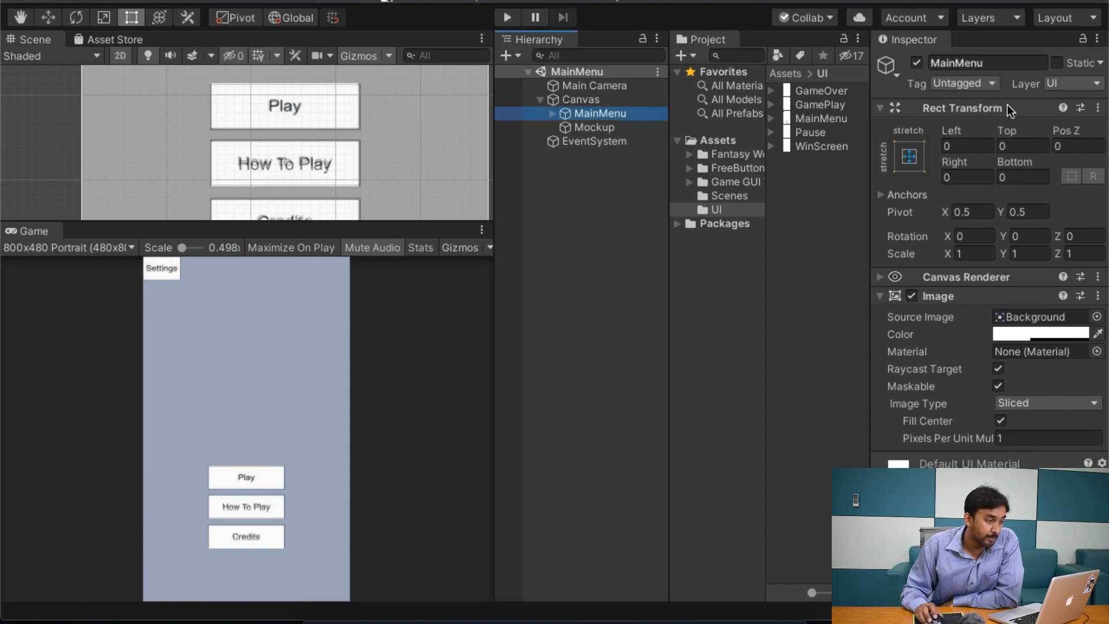
{"action": "left_click", "coordinate": [916, 63]}
{"action": "left_click", "coordinate": [916, 64]}
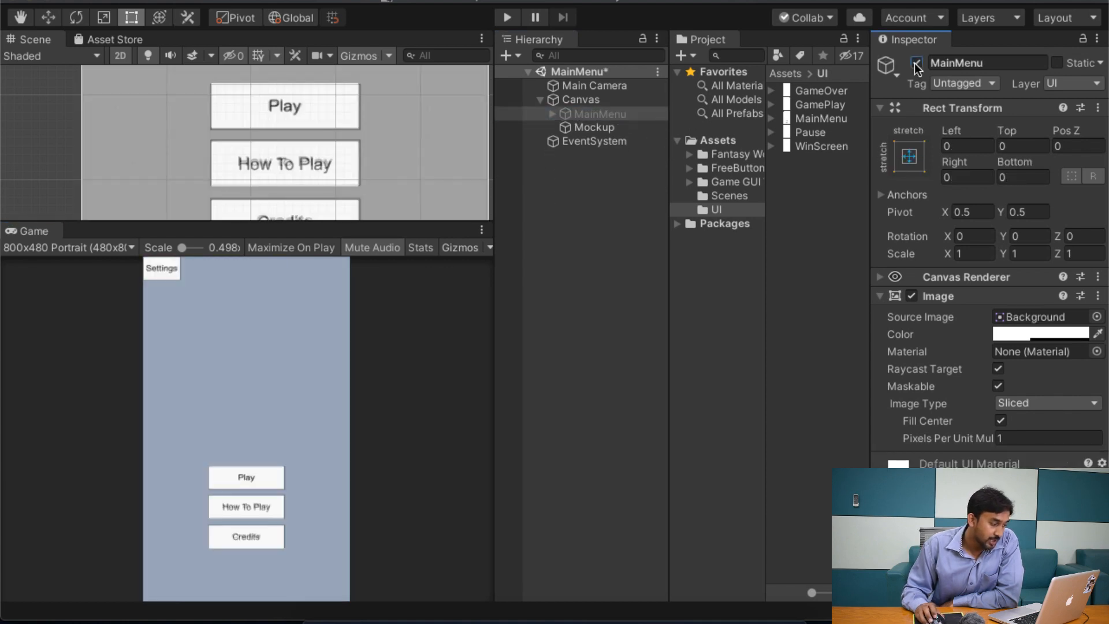
{"action": "left_click", "coordinate": [916, 64]}
{"action": "left_click", "coordinate": [916, 63]}
{"action": "left_click", "coordinate": [916, 64]}
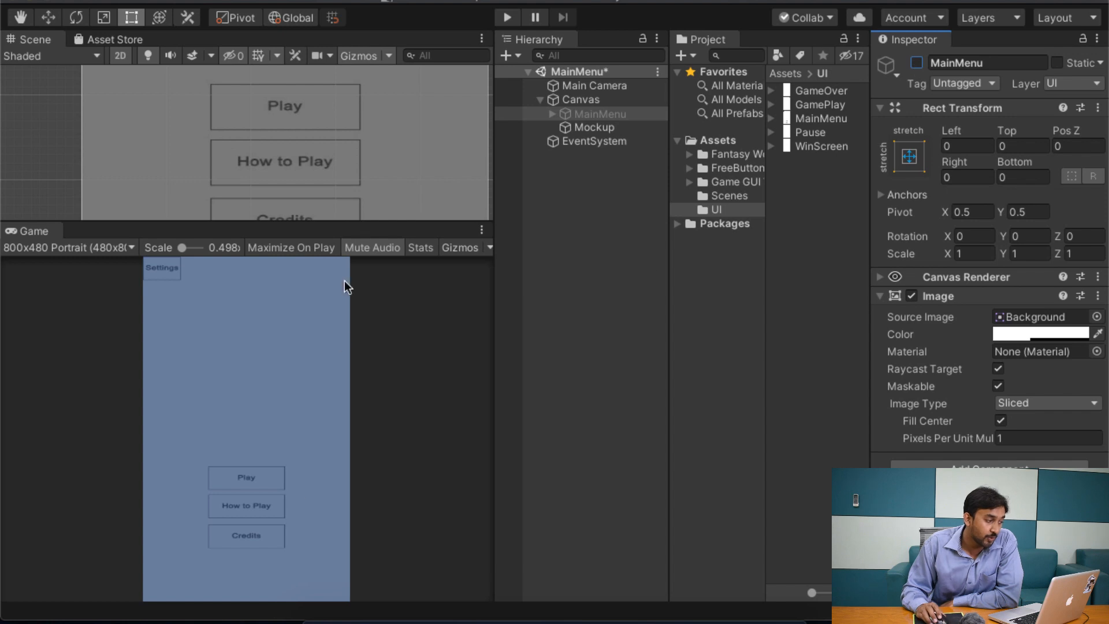
{"action": "left_click", "coordinate": [917, 64]}
{"action": "left_click", "coordinate": [919, 63]}
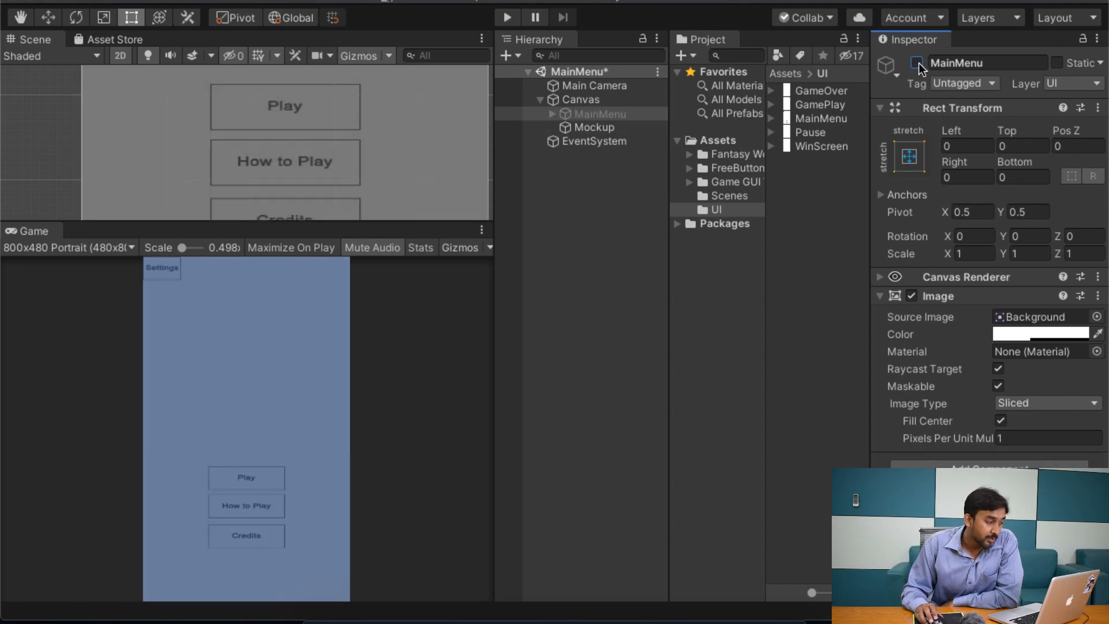
{"action": "left_click", "coordinate": [920, 64]}
{"action": "left_click", "coordinate": [919, 64]}
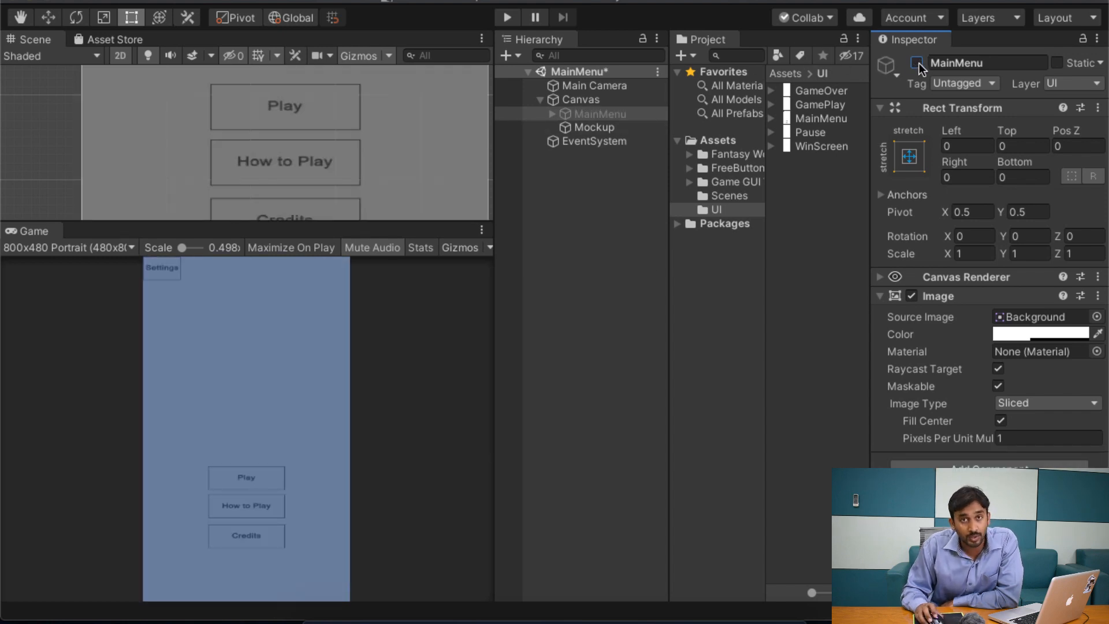
{"action": "left_click", "coordinate": [919, 63]}
{"action": "left_click", "coordinate": [921, 63]}
{"action": "left_click", "coordinate": [921, 63]}
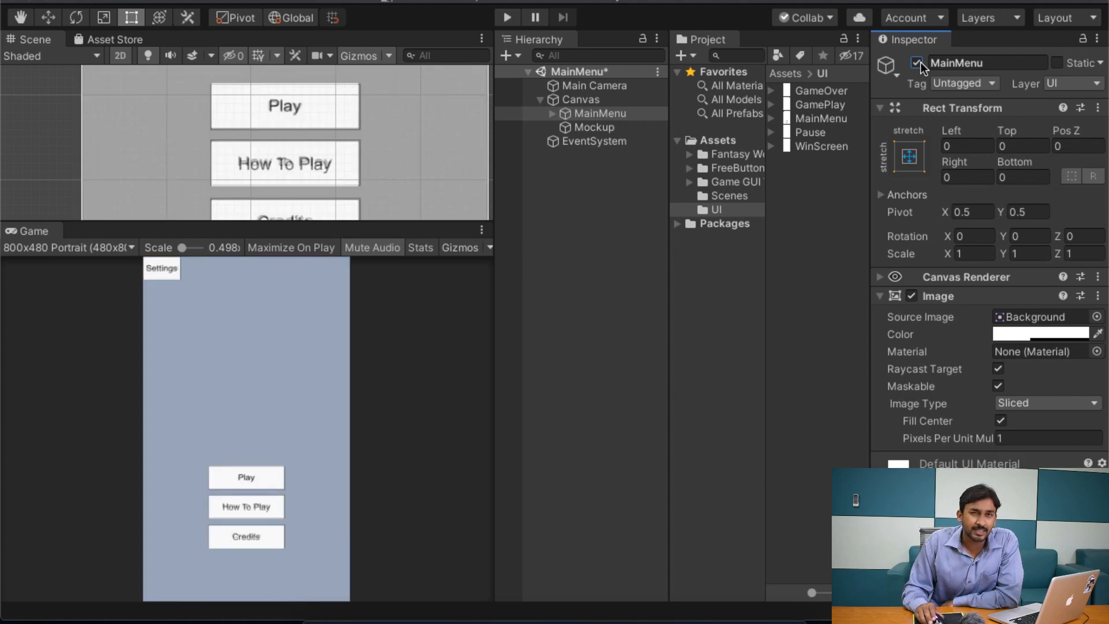
{"action": "left_click", "coordinate": [920, 63]}
{"action": "left_click", "coordinate": [918, 64]}
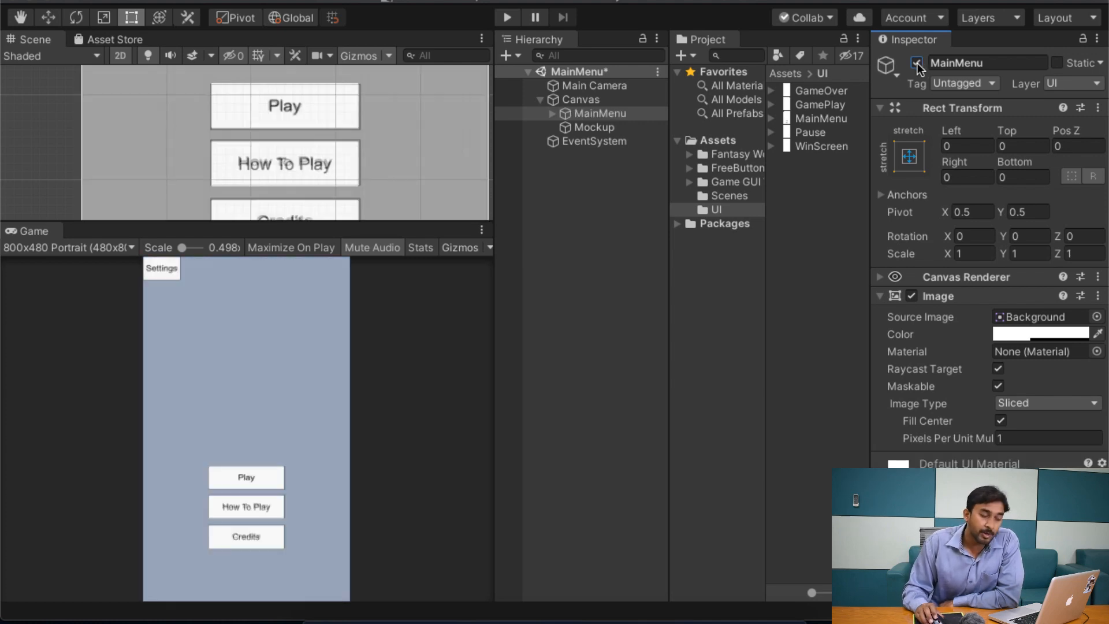
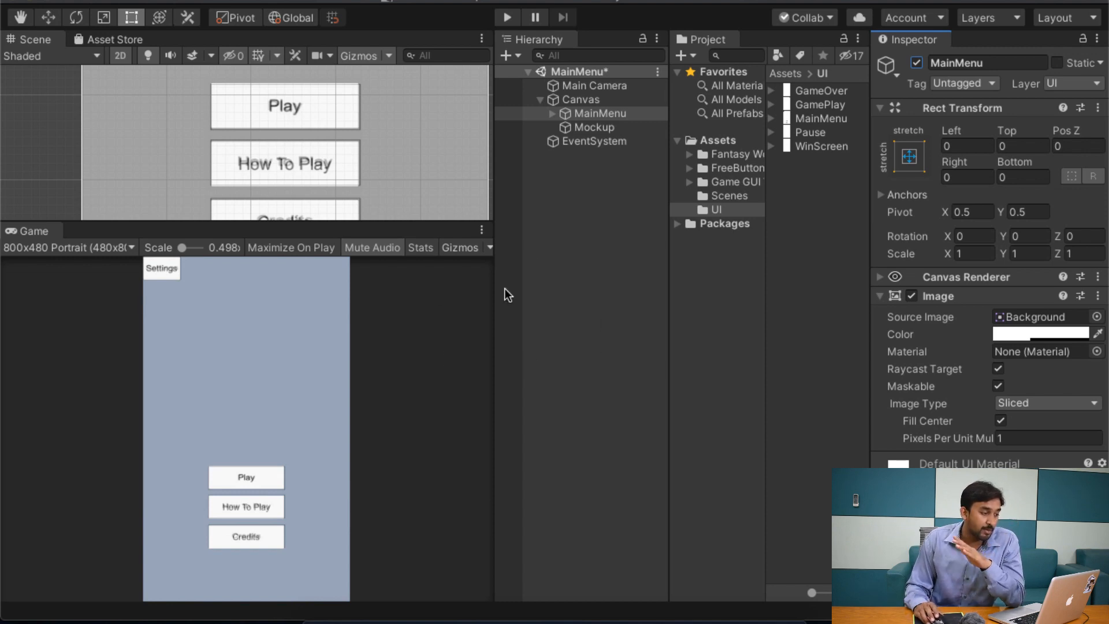
Step: Duplicate the MainMenu panel inside the Canvas and move Mockup below the copy in the hierarchy order
{"action": "left_click", "coordinate": [576, 102]}
{"action": "left_click", "coordinate": [581, 110]}
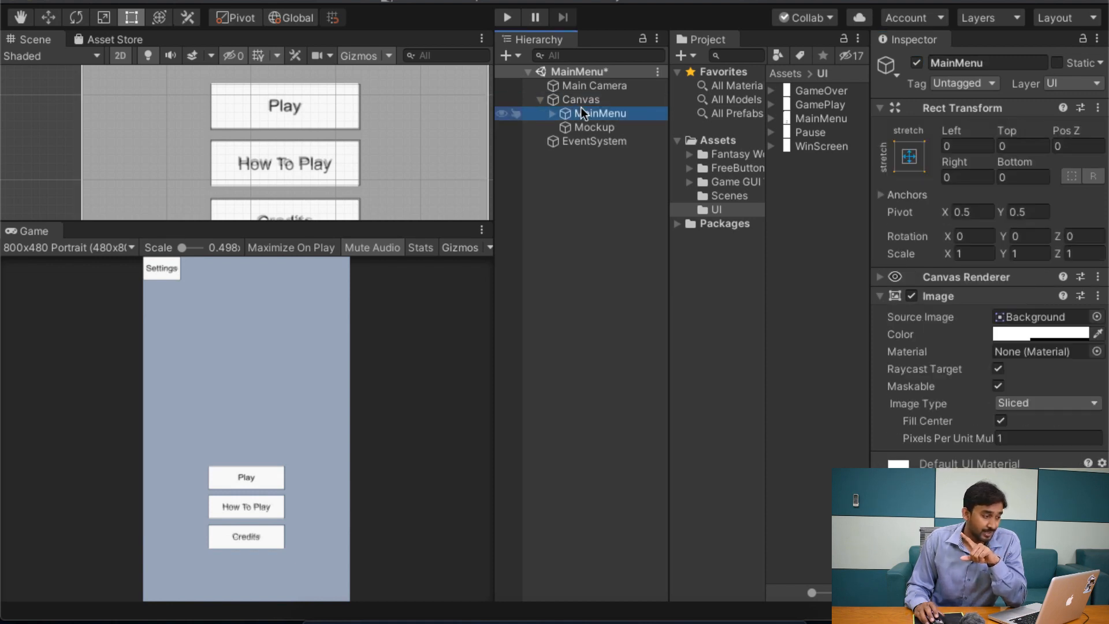
{"action": "left_click", "coordinate": [581, 99]}
{"action": "left_click", "coordinate": [598, 113]}
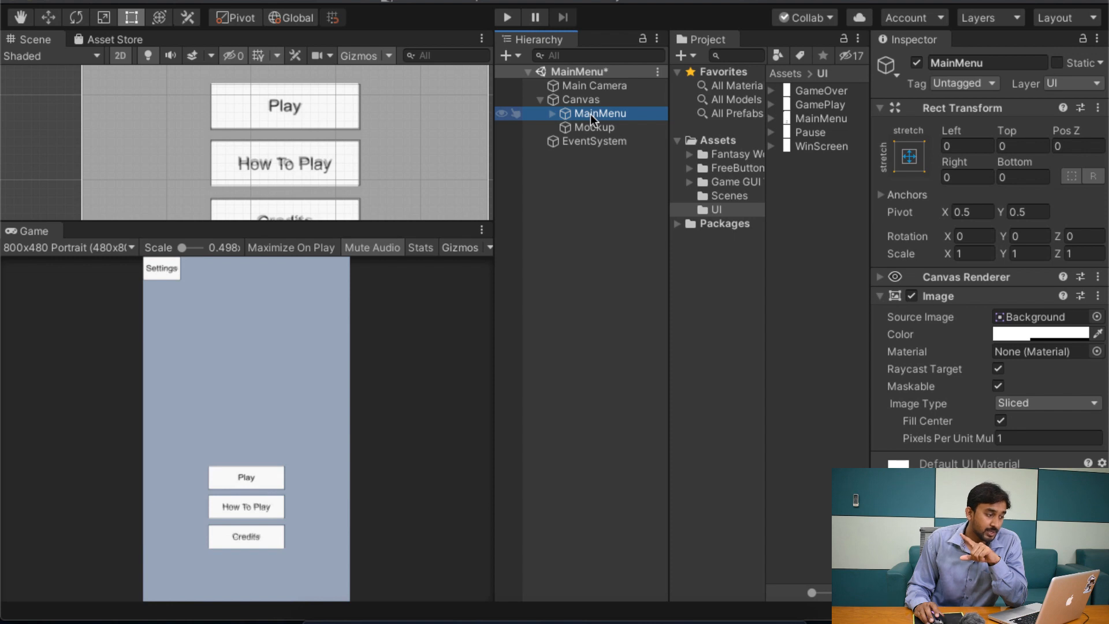
{"action": "key", "text": "ctrl+d"}
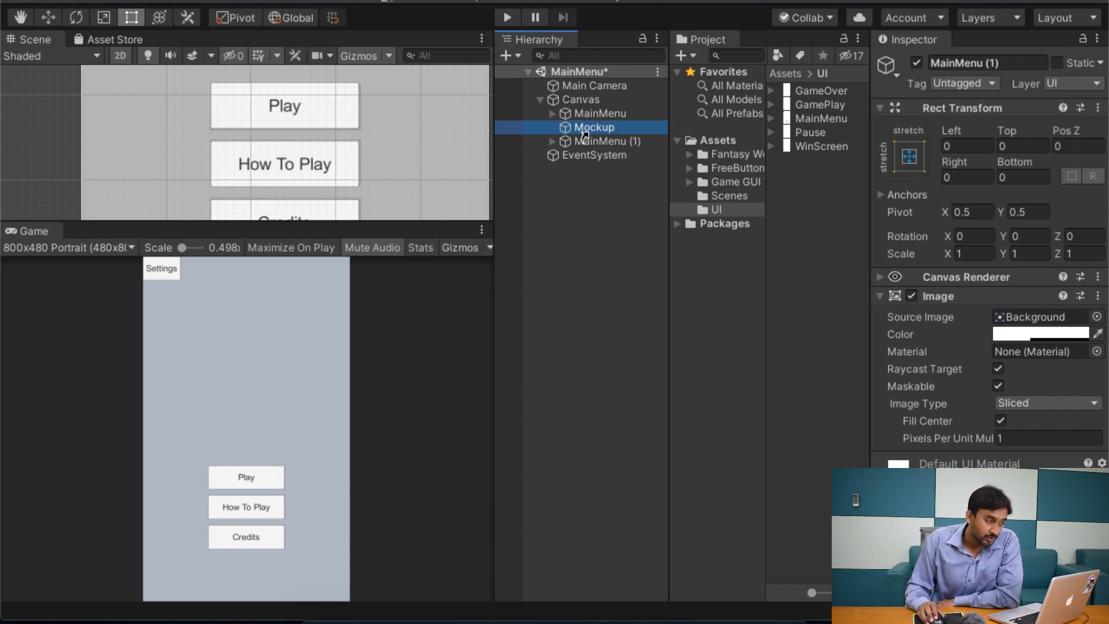
{"action": "left_click_drag", "start_coordinate": [584, 127], "coordinate": [587, 144]}
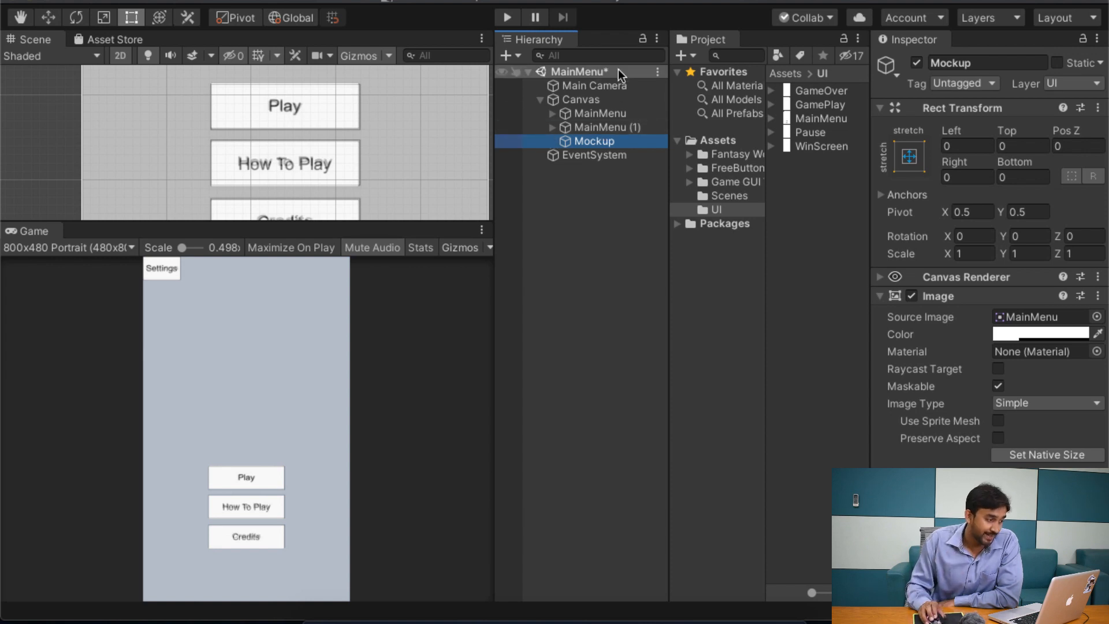
Step: Rename the duplicated MainMenu panel as Credits
{"action": "left_click", "coordinate": [600, 125]}
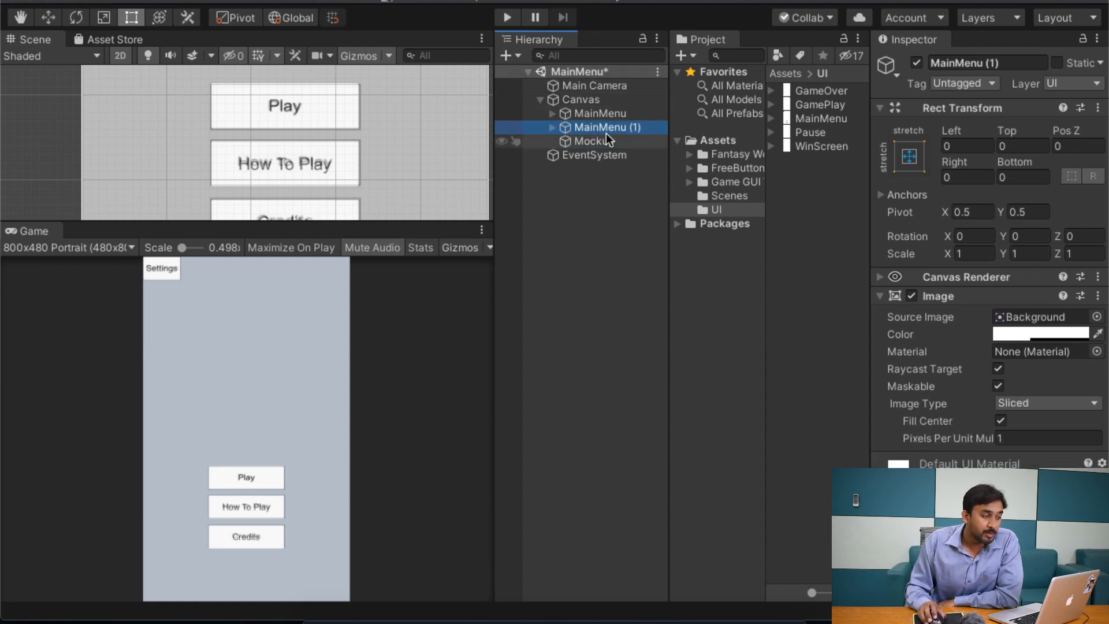
{"action": "left_click", "coordinate": [1010, 60]}
{"action": "type", "text": "Credits"}
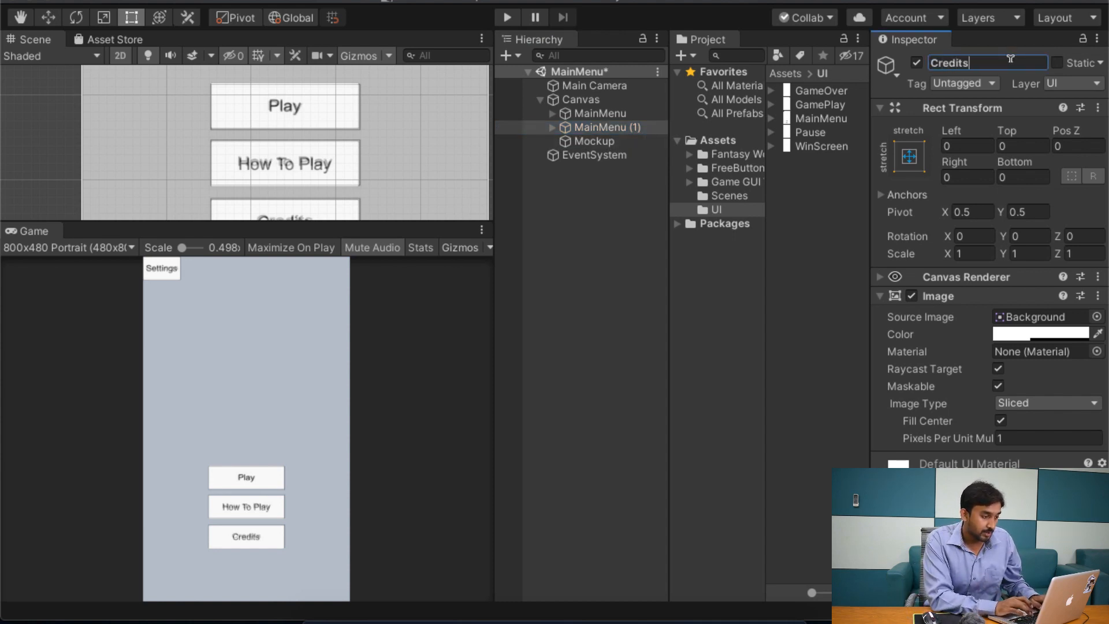
{"action": "key", "text": "Return"}
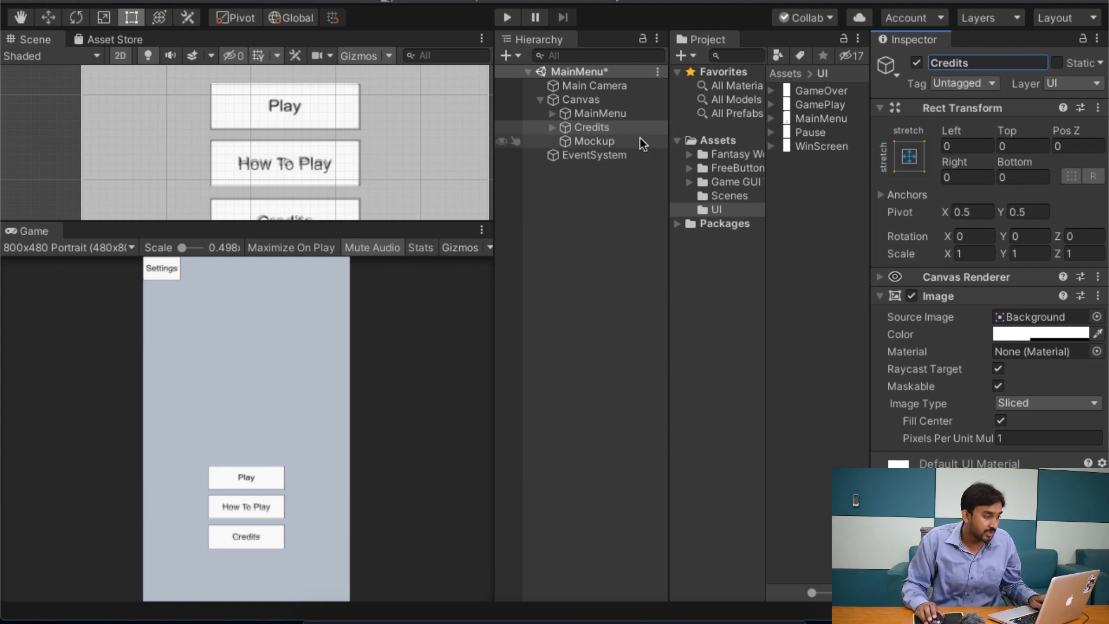
Step: Expand the Credits panel's children and deactivate the original MainMenu panel
{"action": "left_click", "coordinate": [552, 127]}
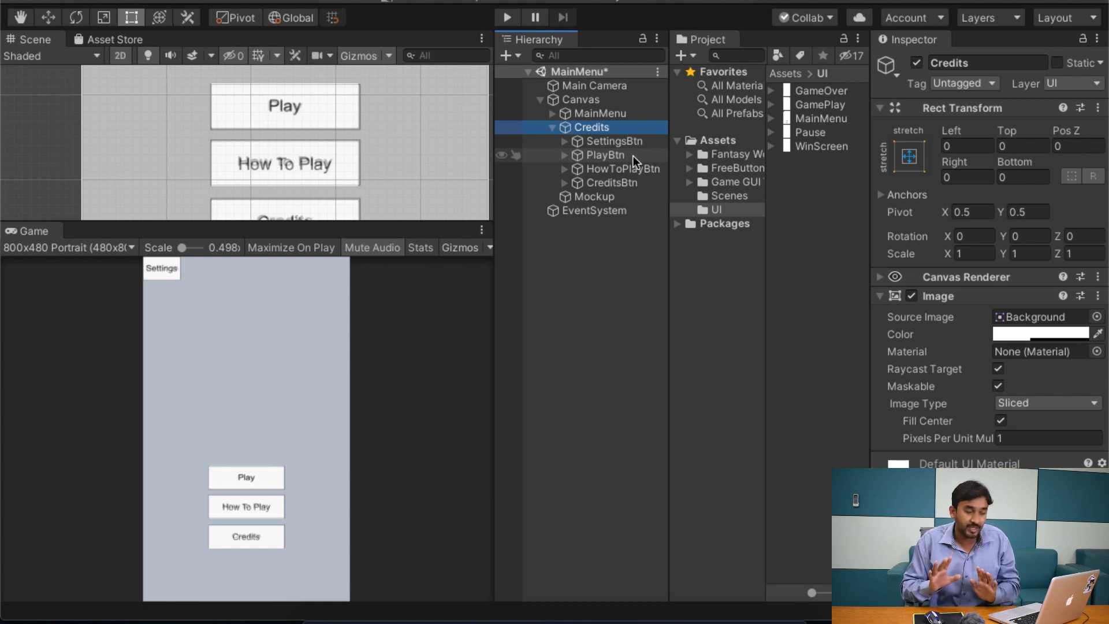
{"action": "left_click", "coordinate": [620, 141]}
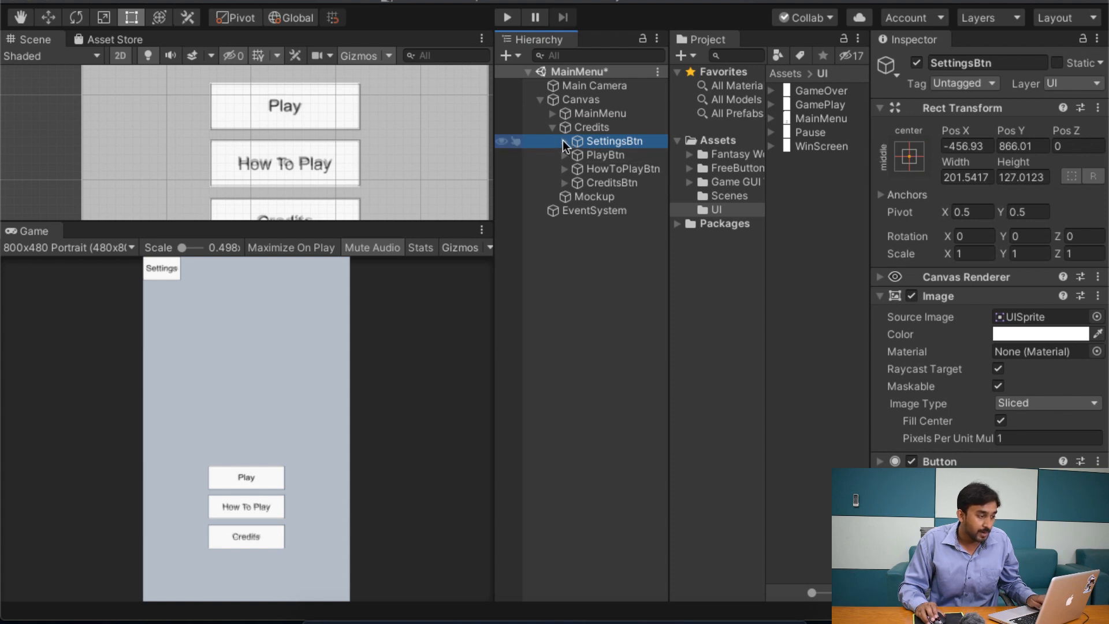
{"action": "left_click", "coordinate": [611, 113]}
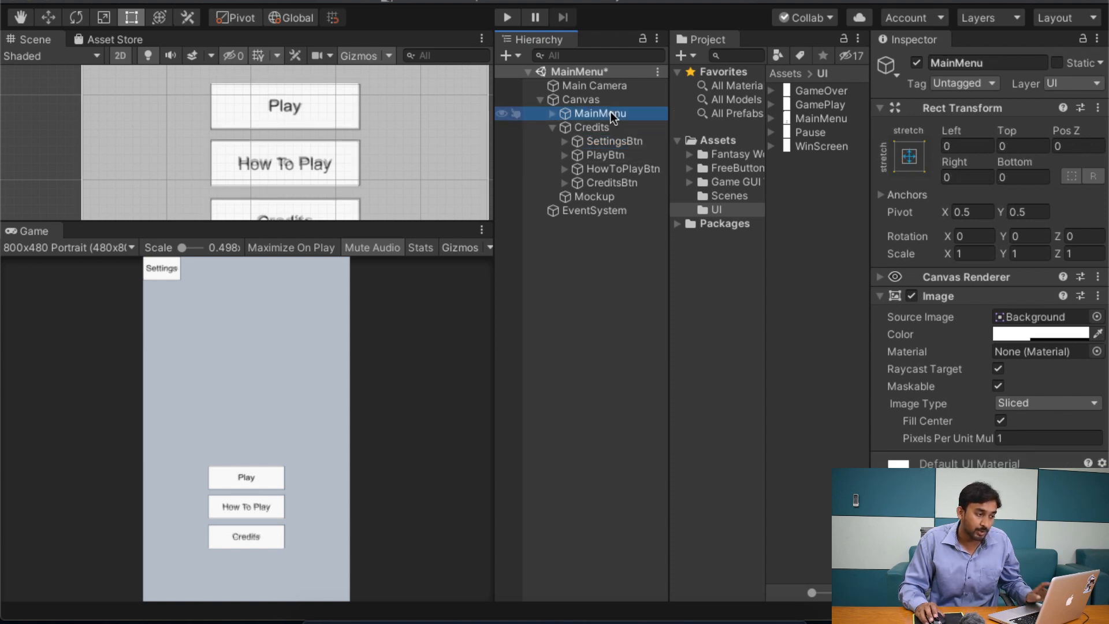
{"action": "left_click", "coordinate": [916, 63]}
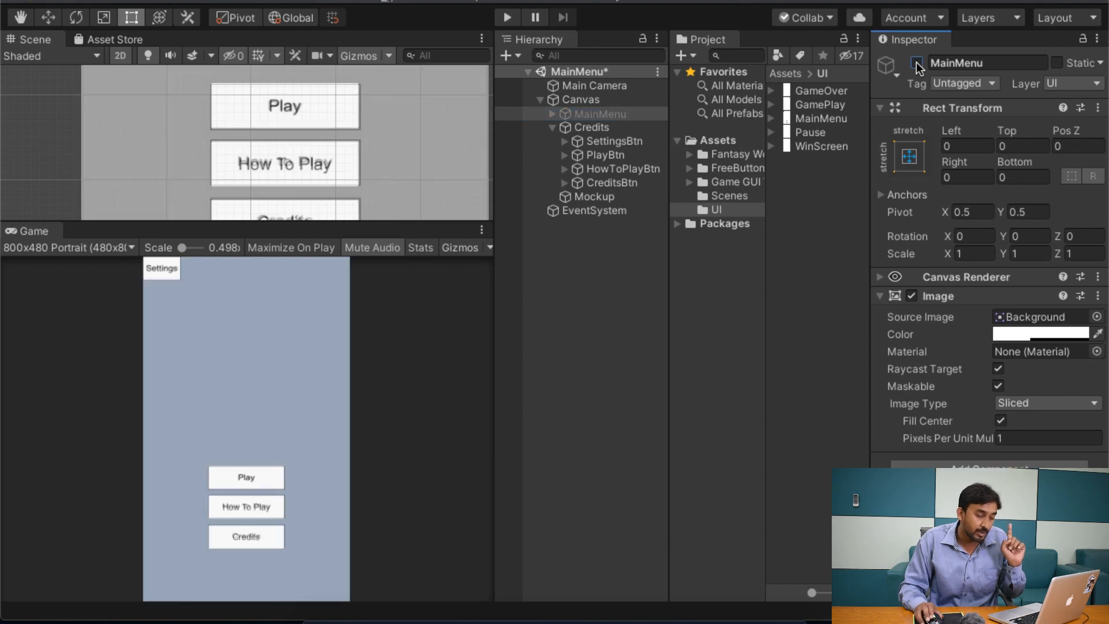
Step: Rename the SettingsBtn object inside the Credits panel as BackBtn
{"action": "left_click", "coordinate": [589, 127]}
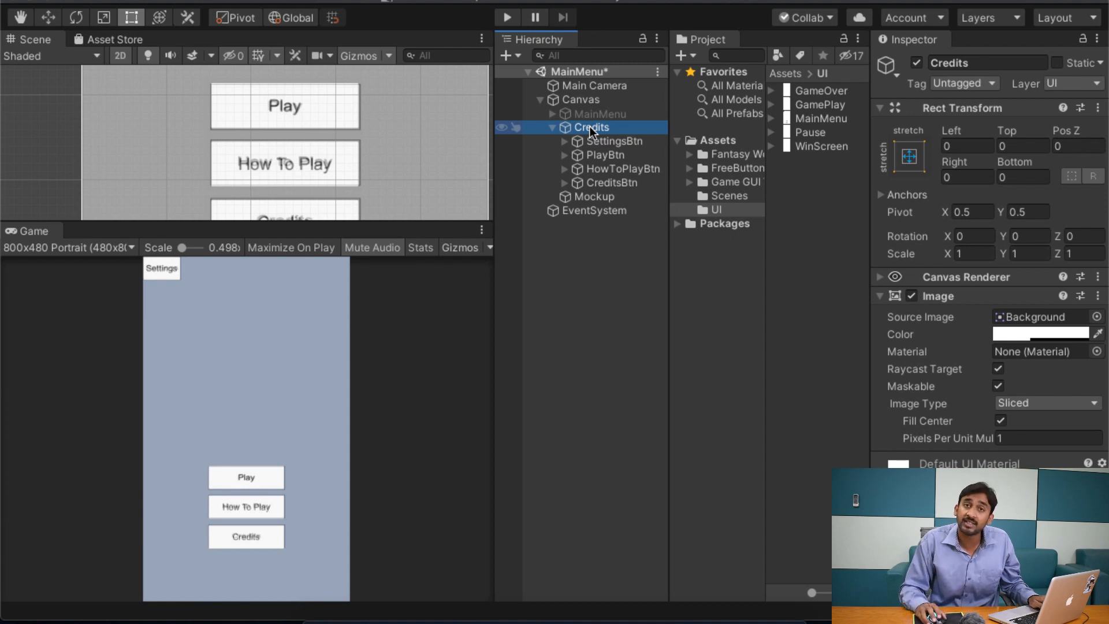
{"action": "left_click", "coordinate": [616, 142]}
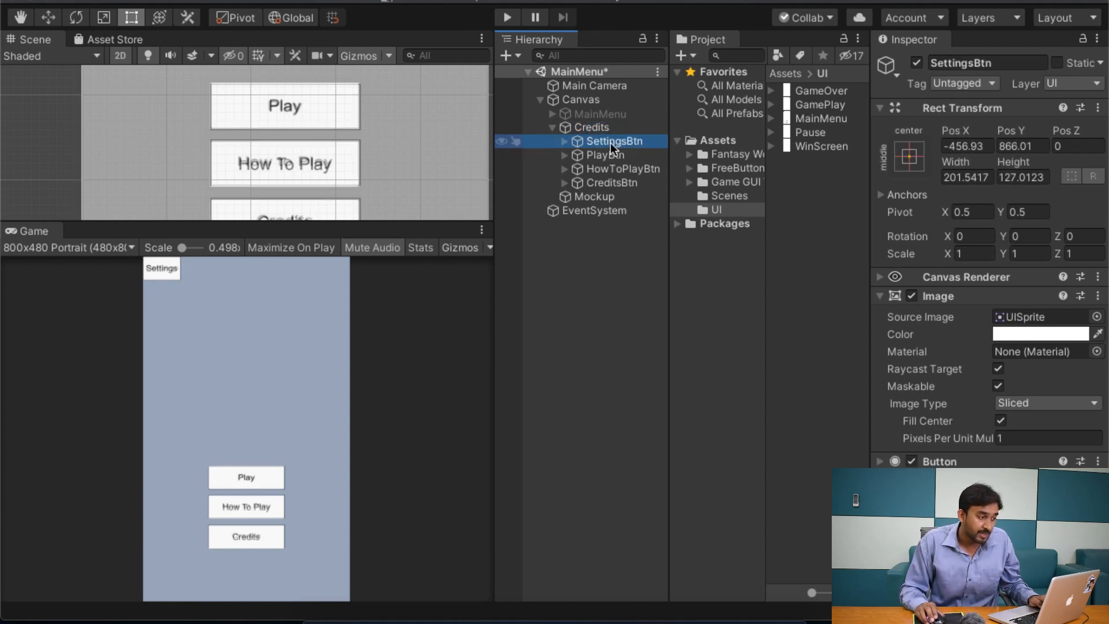
{"action": "left_click", "coordinate": [1012, 58]}
{"action": "type", "text": "Bacn"}
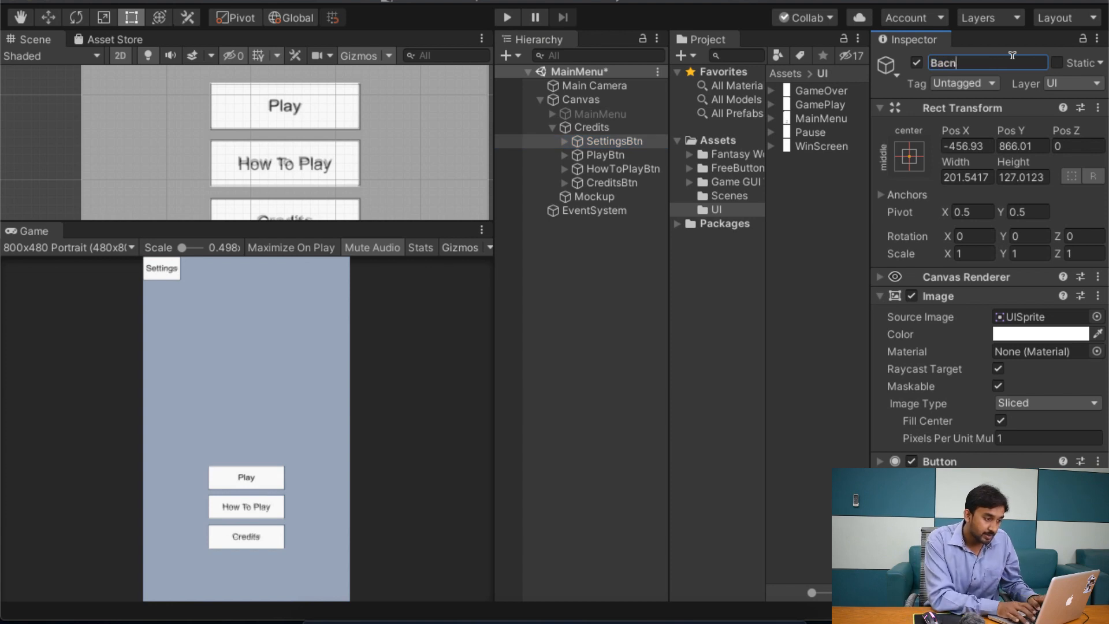
{"action": "key", "text": "BackSpace"}
{"action": "type", "text": "kBtn"}
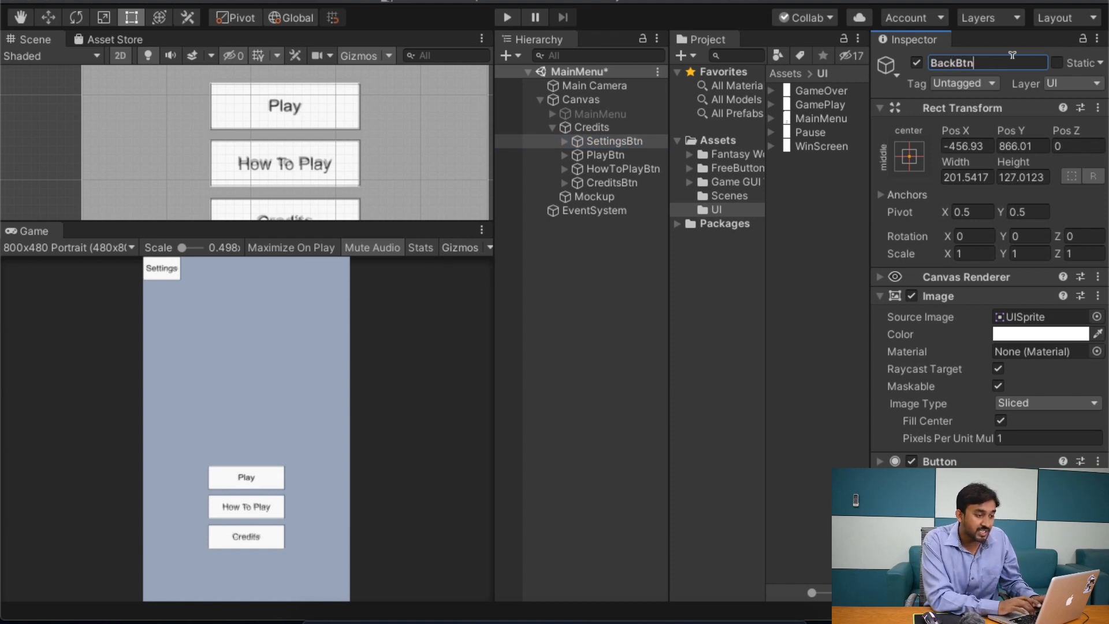
{"action": "key", "text": "Return"}
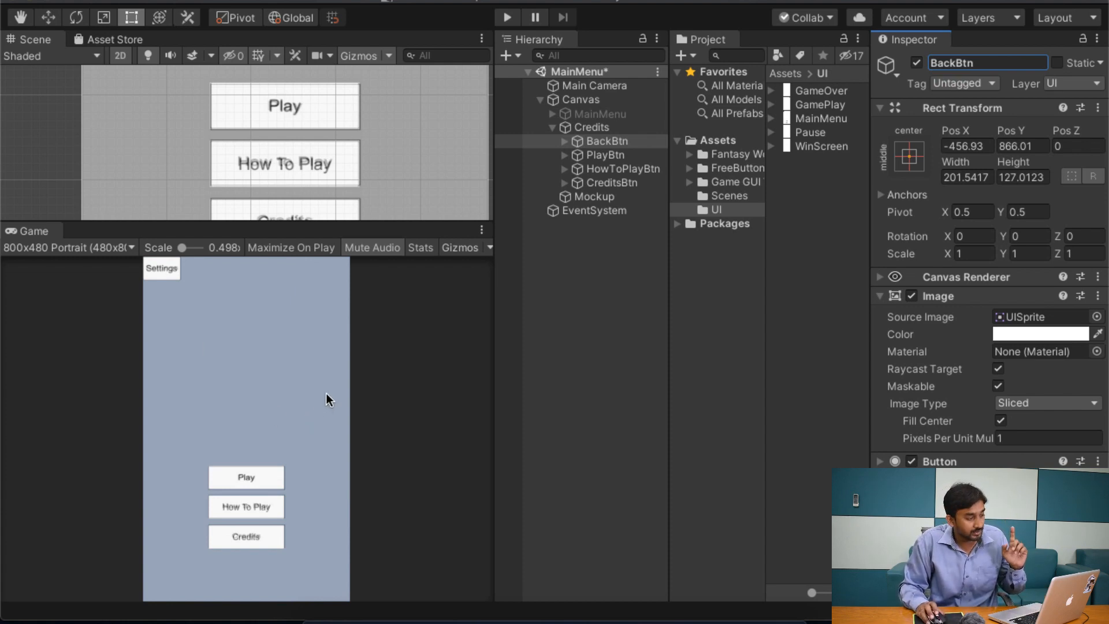
Step: Change the label text of BackBtn to "Back"
{"action": "double_click", "coordinate": [606, 141]}
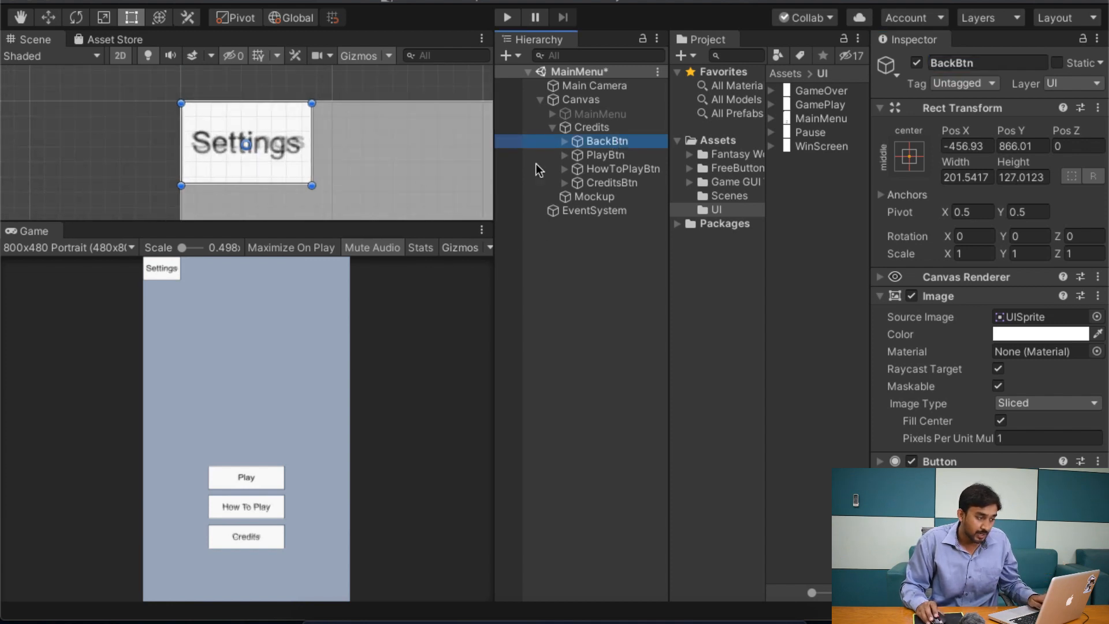
{"action": "left_click", "coordinate": [564, 141]}
{"action": "left_click", "coordinate": [607, 155]}
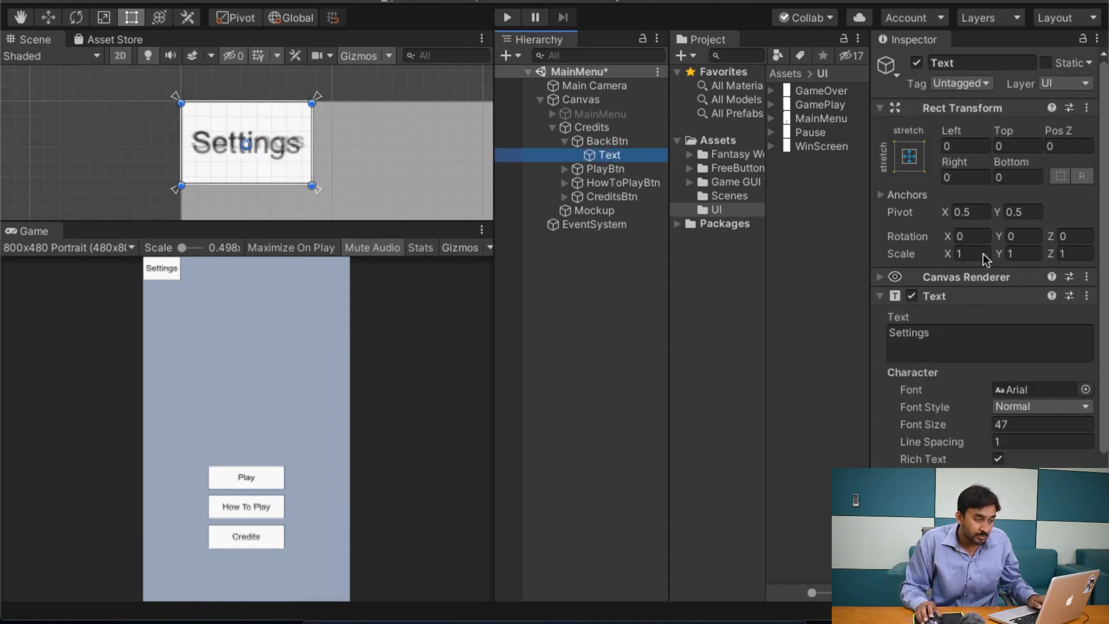
{"action": "left_click", "coordinate": [997, 348]}
{"action": "type", "text": "Back"}
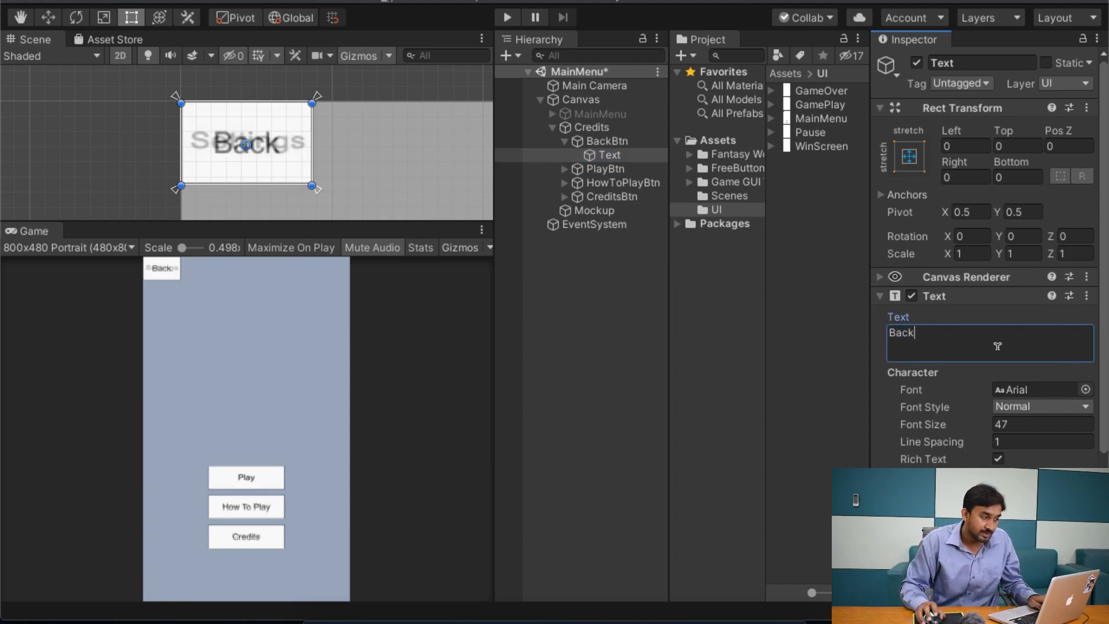
{"action": "left_click", "coordinate": [564, 140]}
Step: Delete PlayBtn, HowToPlayBtn and CreditsBtn from the Credits panel
{"action": "left_click", "coordinate": [600, 155]}
{"action": "left_click", "coordinate": [618, 183], "text": "shift"}
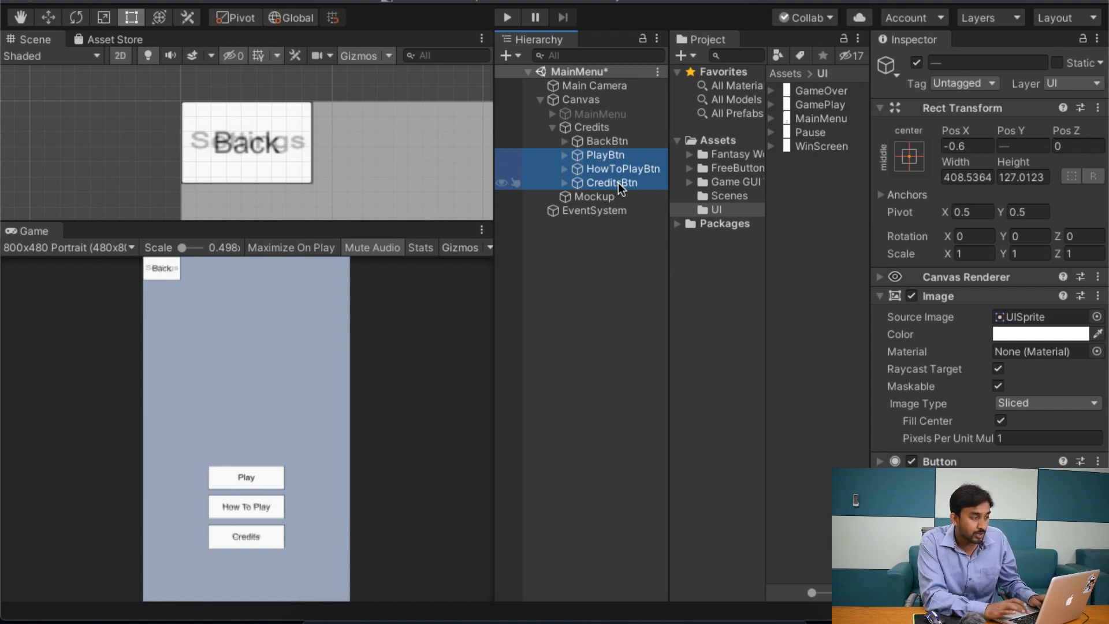
{"action": "key", "text": "Delete"}
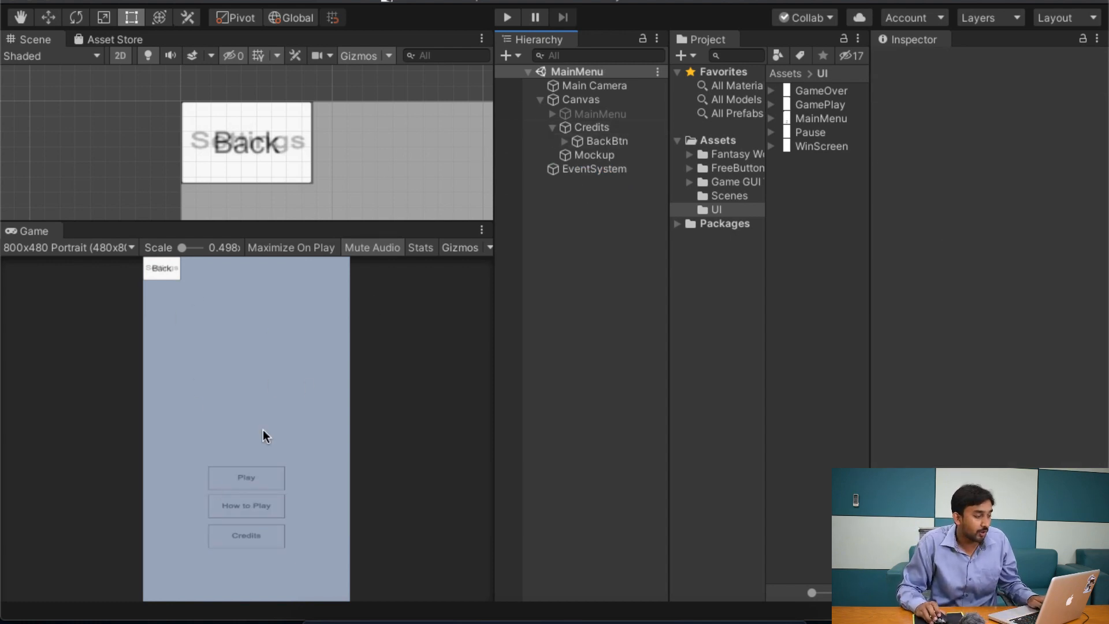
Step: Add a UI Text element as a child of the Credits panel and check how it appears in the game preview
{"action": "left_click", "coordinate": [612, 132]}
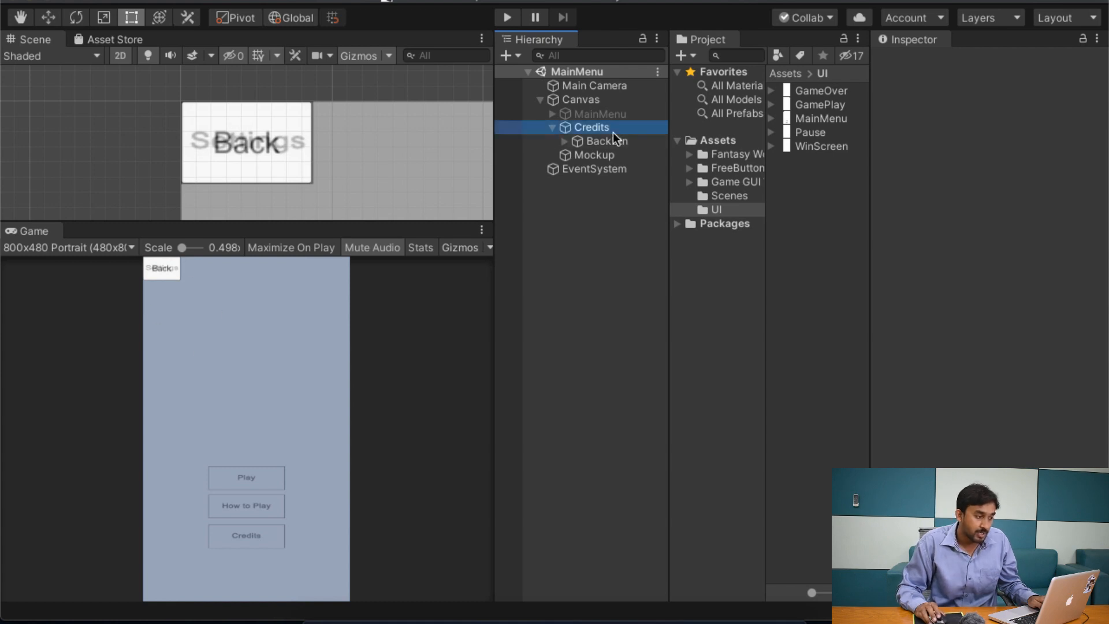
{"action": "right_click", "coordinate": [611, 130]}
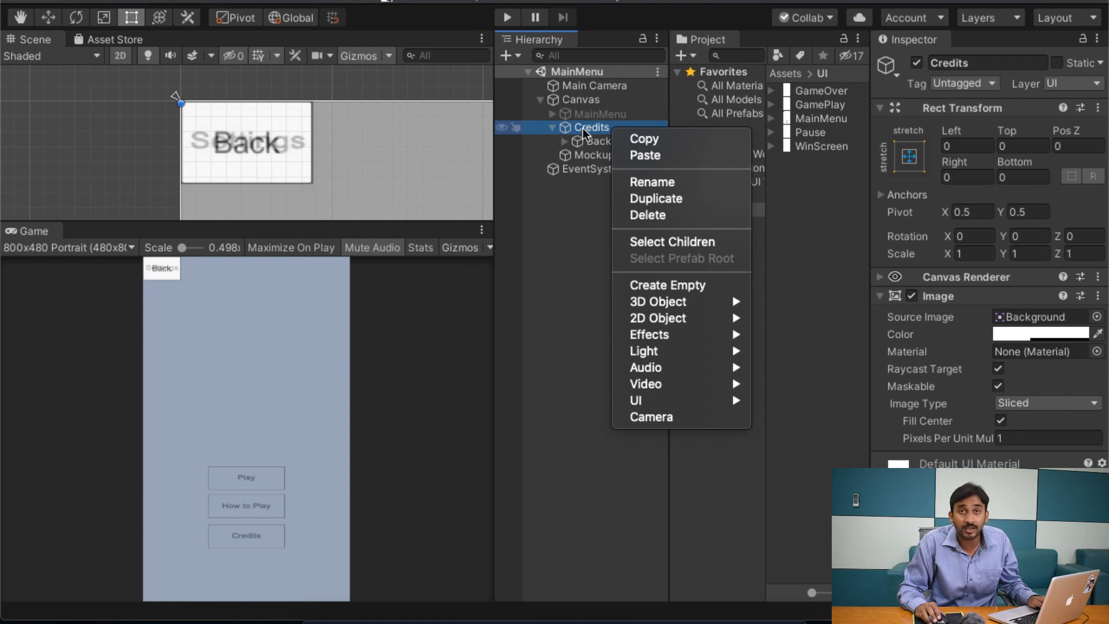
{"action": "mouse_move", "coordinate": [679, 400]}
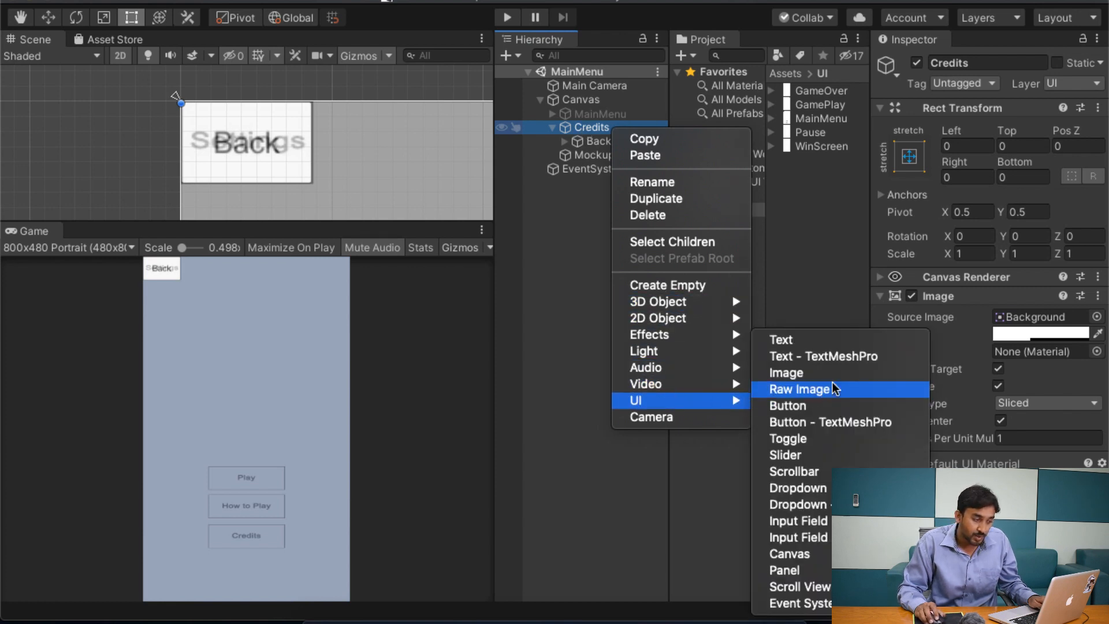
{"action": "left_click", "coordinate": [841, 344]}
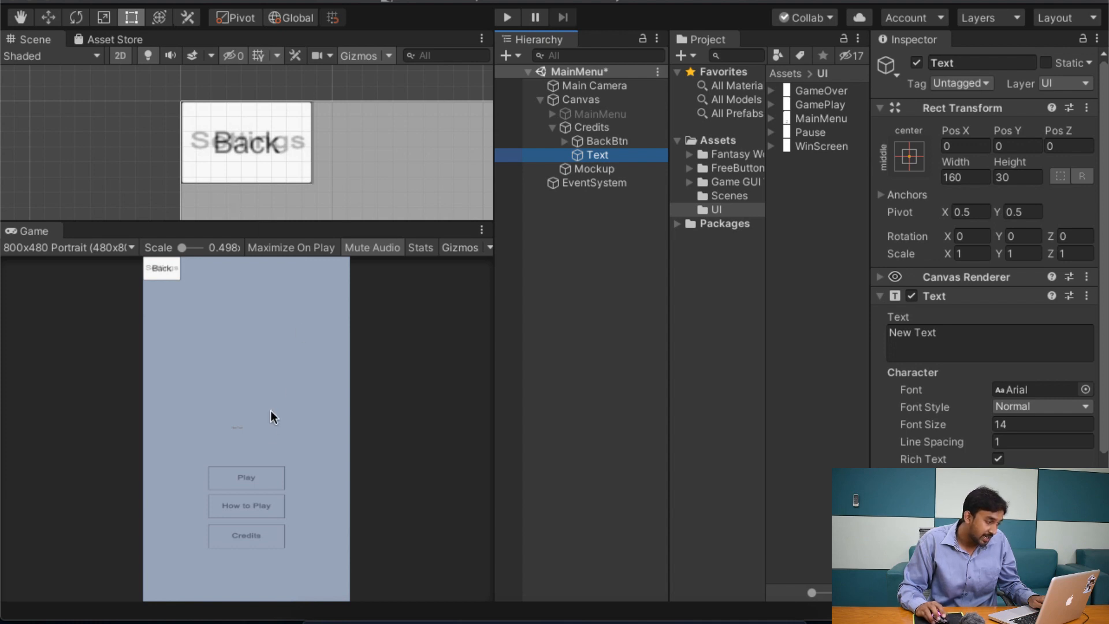
{"action": "scroll", "coordinate": [248, 431], "scroll_direction": "up", "scroll_amount": 10}
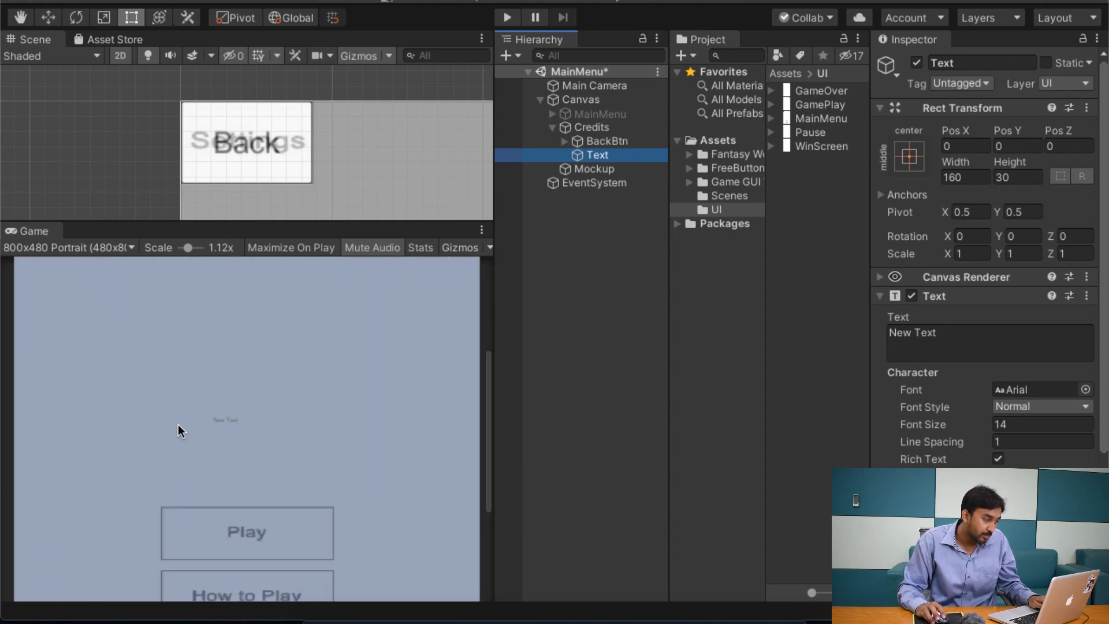
{"action": "scroll", "coordinate": [289, 421], "scroll_direction": "up", "scroll_amount": 3}
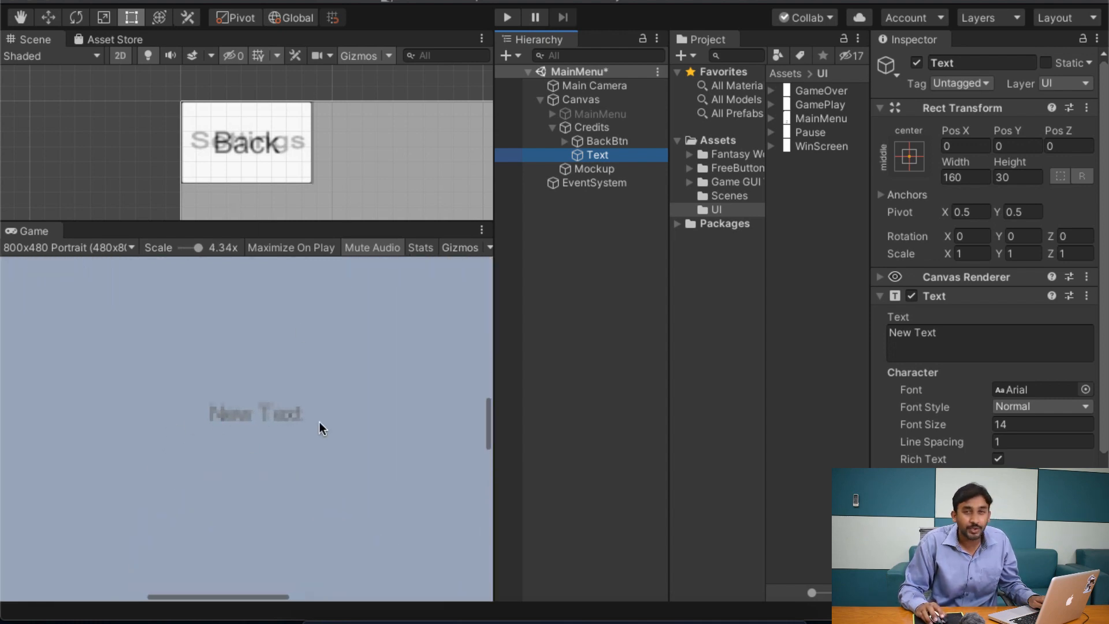
{"action": "scroll", "coordinate": [319, 422], "scroll_direction": "down", "scroll_amount": 13}
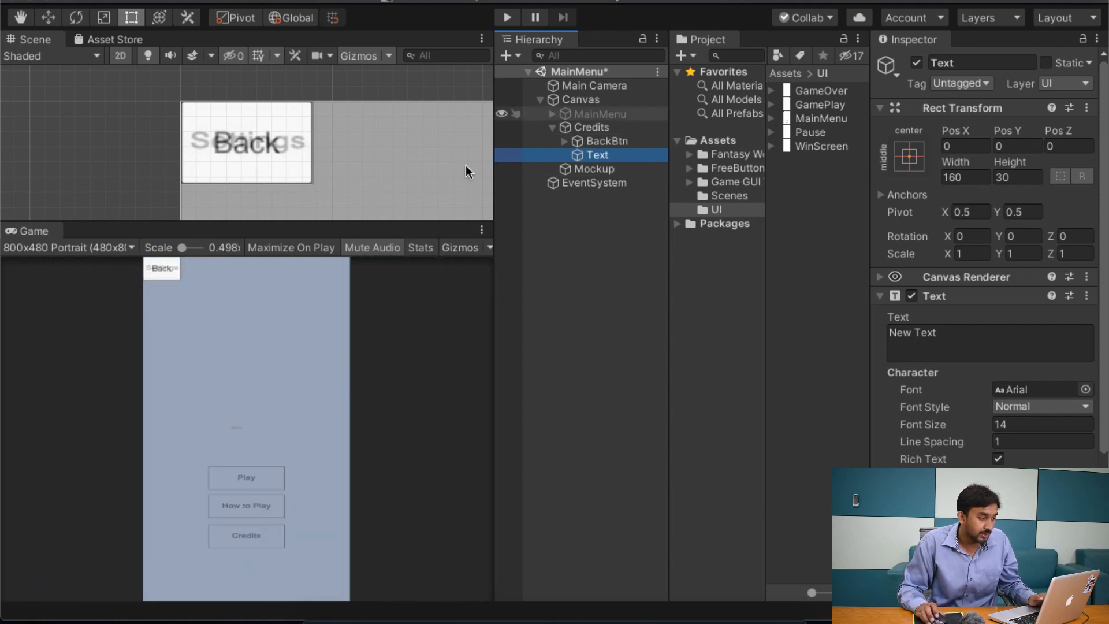
Step: Set the new text element's width to 250 and height to 150
{"action": "double_click", "coordinate": [594, 155]}
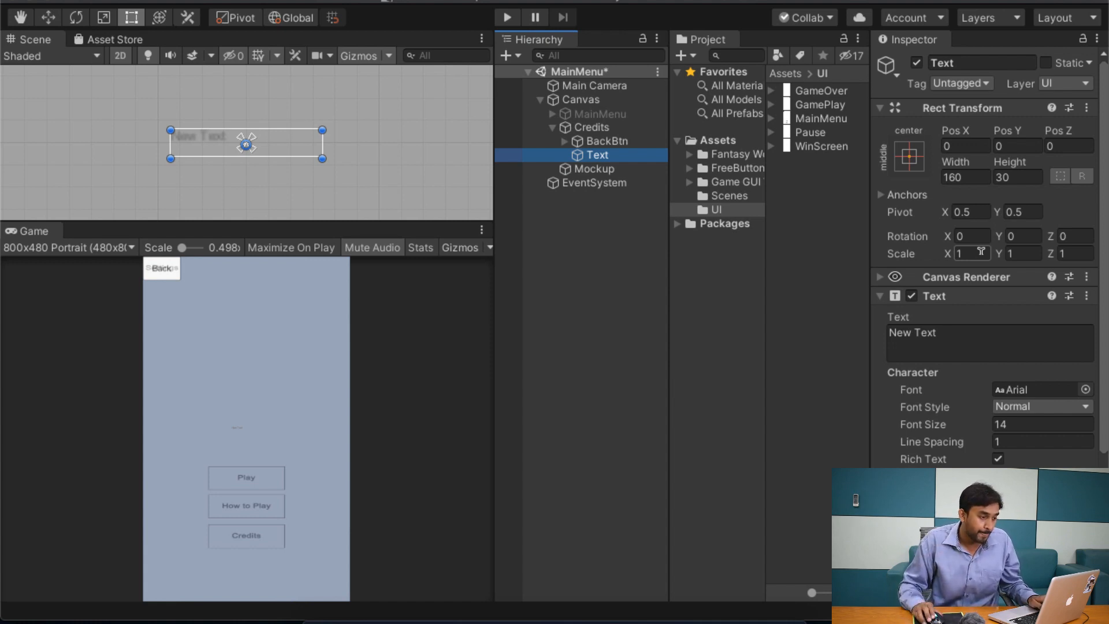
{"action": "left_click", "coordinate": [966, 177]}
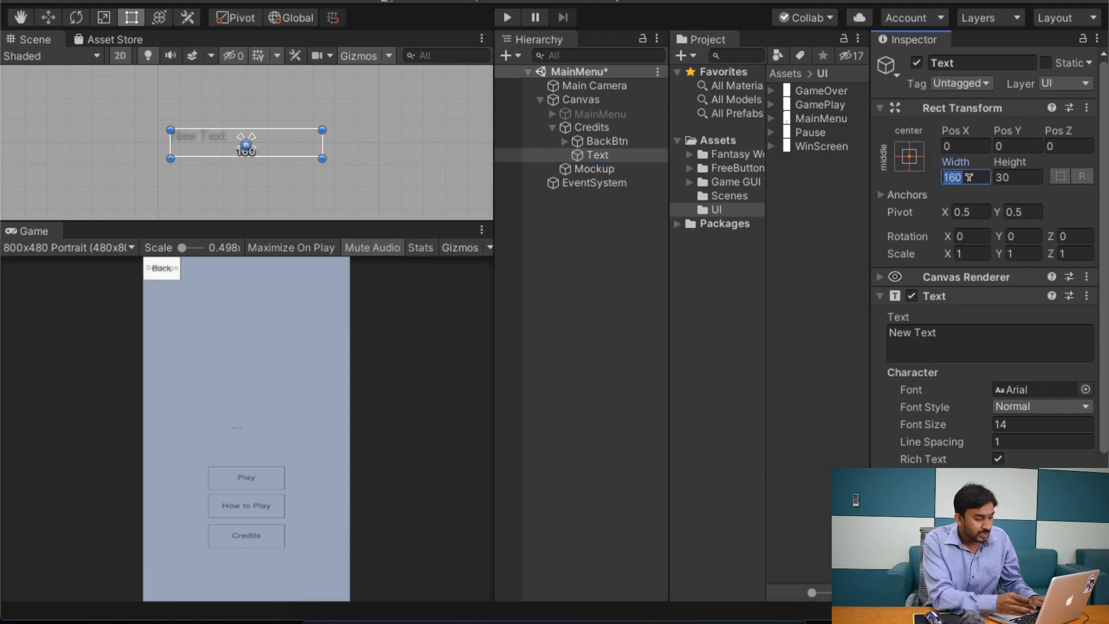
{"action": "type", "text": "250"}
{"action": "key", "text": "Tab"}
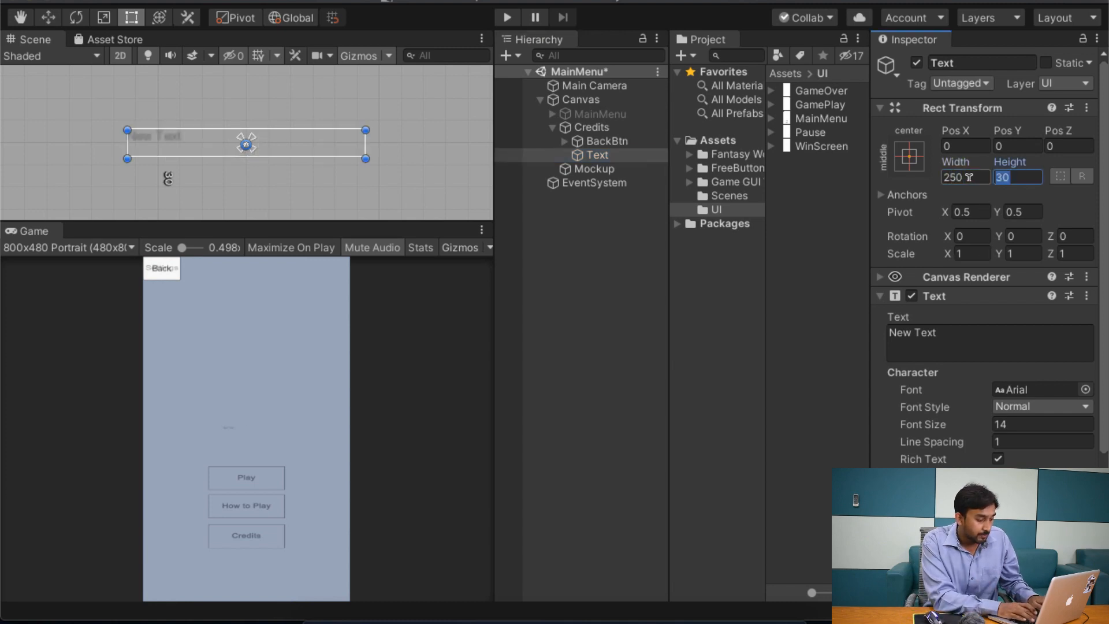
{"action": "type", "text": "150"}
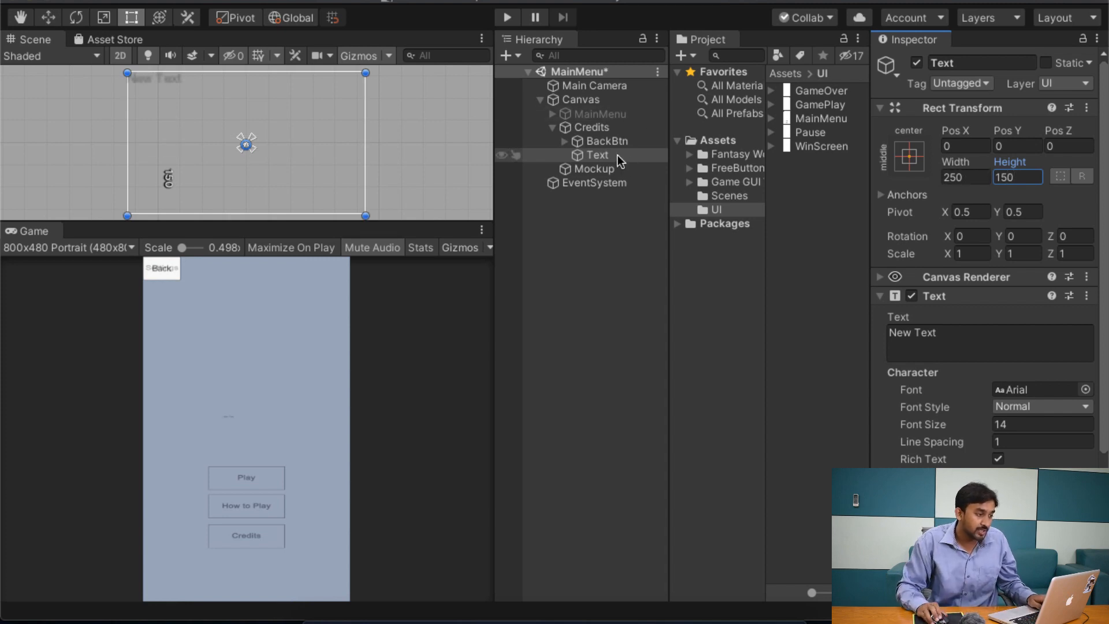
Step: Try to move the new text element higher in the Credits panel, and undo the change
{"action": "scroll", "coordinate": [386, 151], "scroll_direction": "down", "scroll_amount": 5}
{"action": "scroll", "coordinate": [313, 150], "scroll_direction": "down", "scroll_amount": 3}
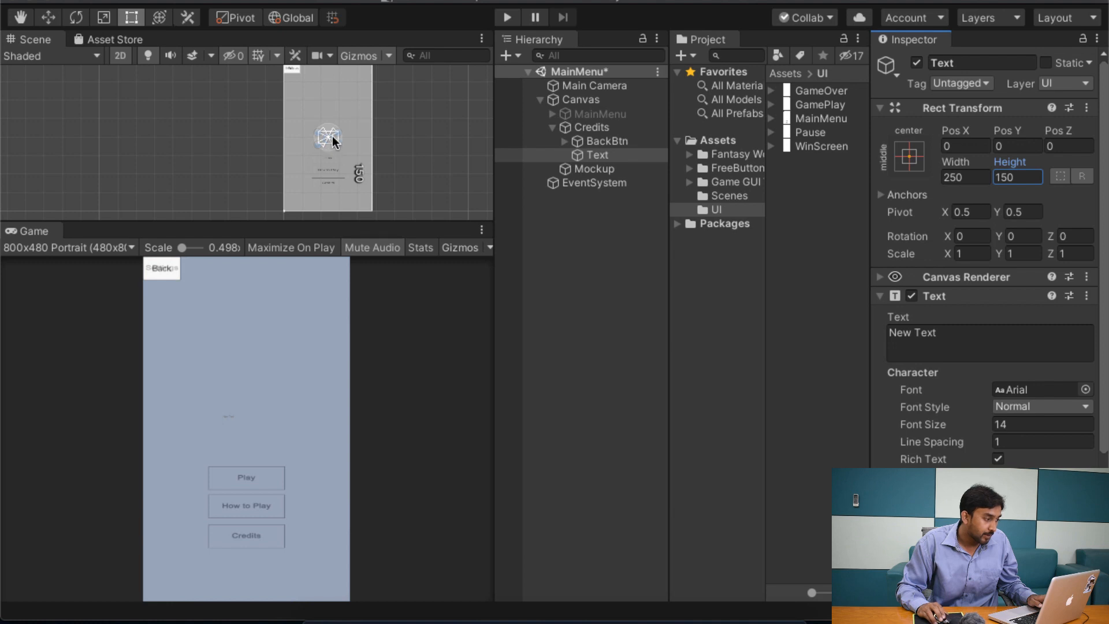
{"action": "left_click_drag", "start_coordinate": [328, 137], "coordinate": [333, 116]}
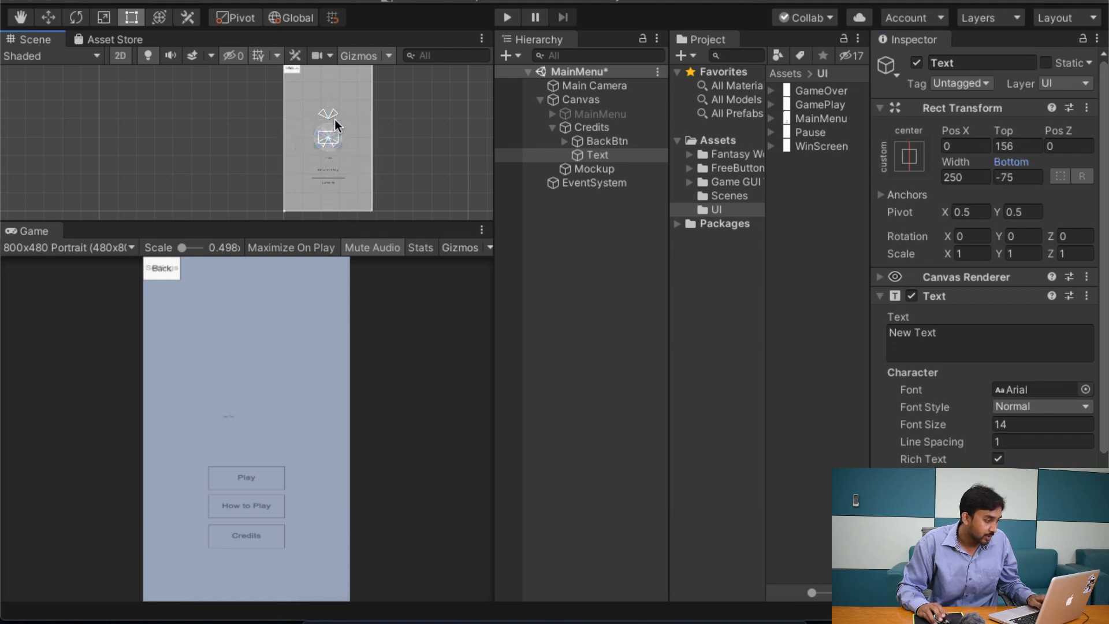
{"action": "key", "text": "super+z"}
{"action": "scroll", "coordinate": [342, 140], "scroll_direction": "up", "scroll_amount": 3}
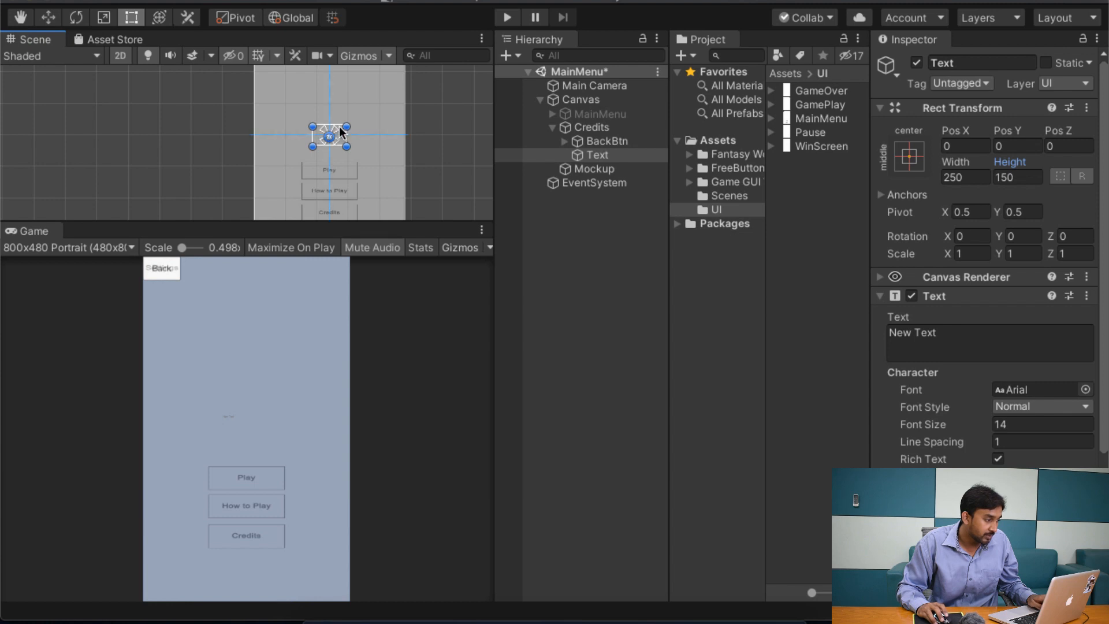
Step: Move the new text element up in the Credits panel to about Pos Y 577, keeping it horizontally centred
{"action": "left_click_drag", "start_coordinate": [341, 134], "coordinate": [335, 51]}
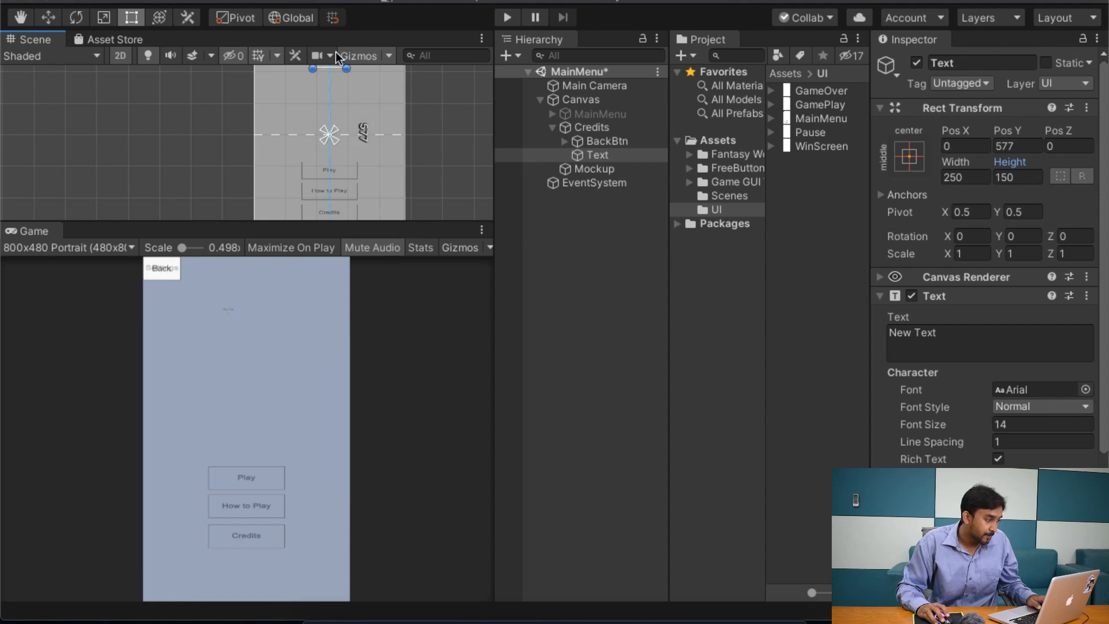
{"action": "middle_click_drag", "start_coordinate": [363, 106], "coordinate": [364, 193]}
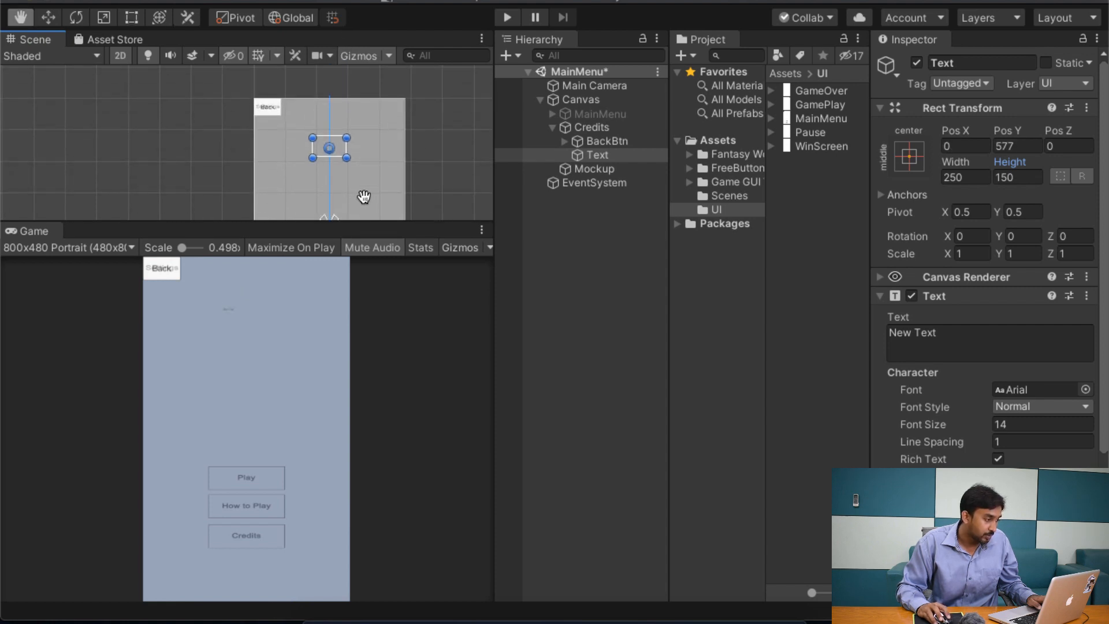
{"action": "scroll", "coordinate": [359, 188], "scroll_direction": "up", "scroll_amount": 2}
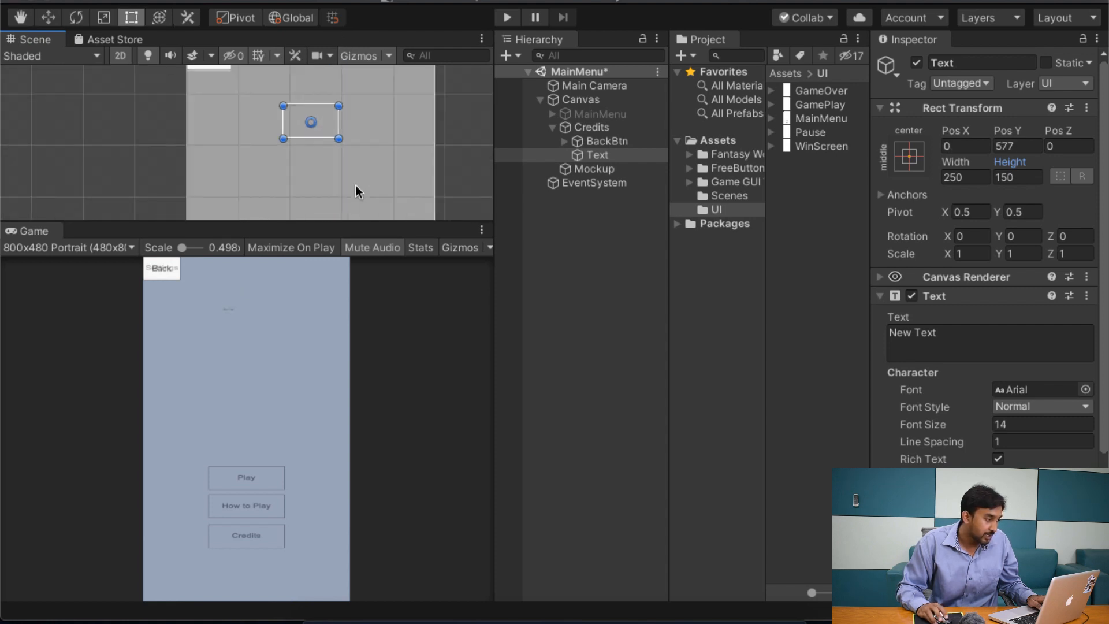
Step: Set the text element's font size to 62 and both its horizontal and vertical overflow to Overflow
{"action": "left_click", "coordinate": [995, 423]}
{"action": "left_click_drag", "start_coordinate": [993, 421], "coordinate": [1036, 420]}
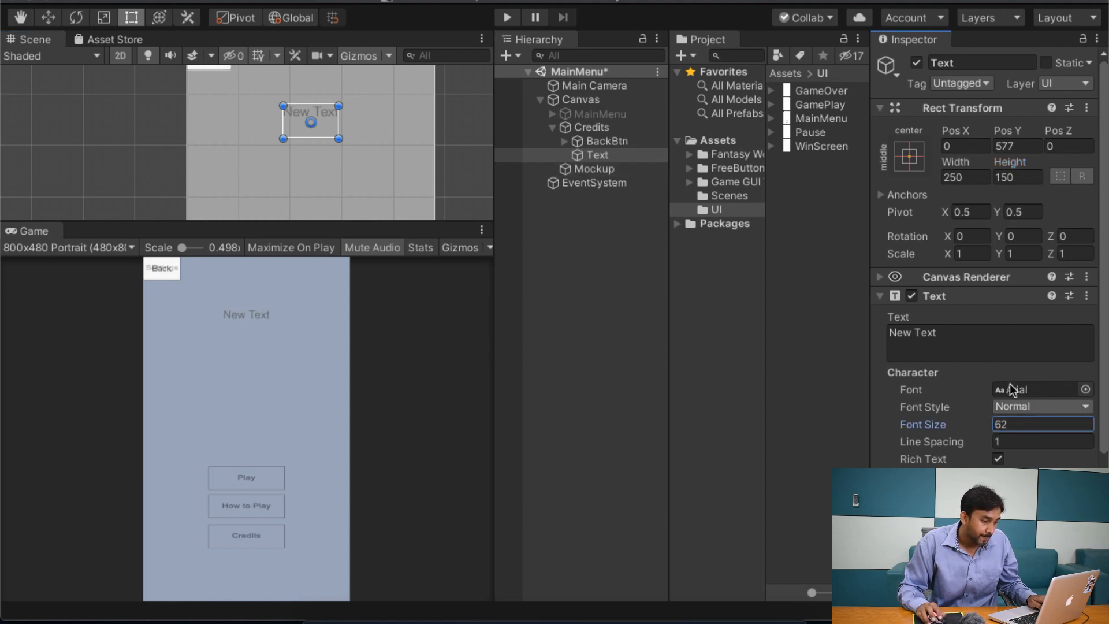
{"action": "scroll", "coordinate": [1010, 383], "scroll_direction": "down", "scroll_amount": 3}
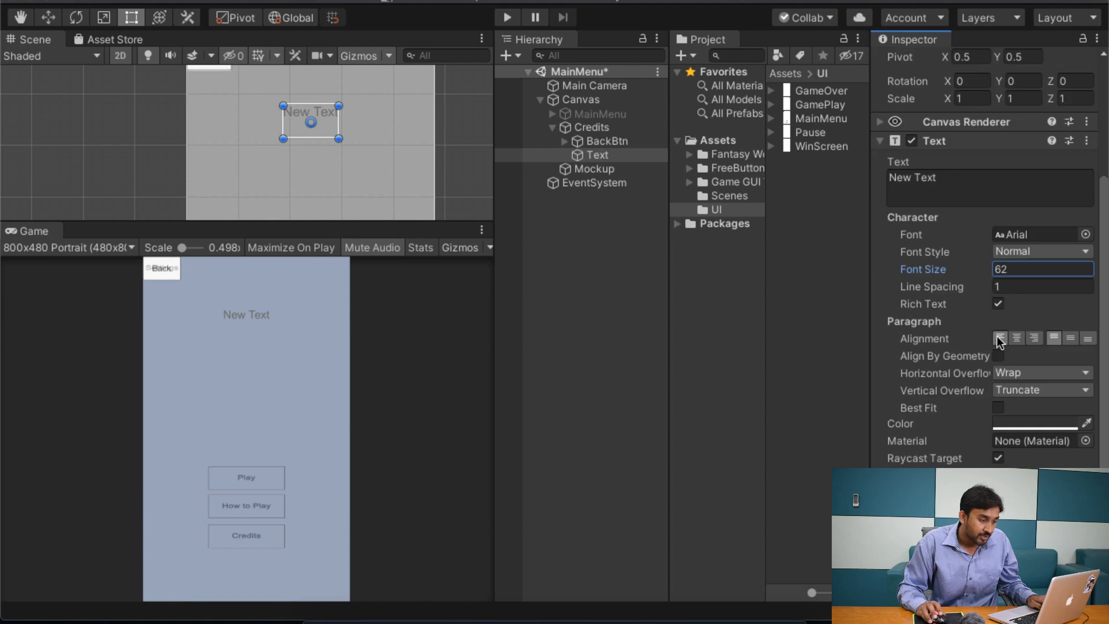
{"action": "left_click", "coordinate": [1021, 373]}
{"action": "left_click", "coordinate": [1033, 388]}
{"action": "left_click", "coordinate": [1032, 391]}
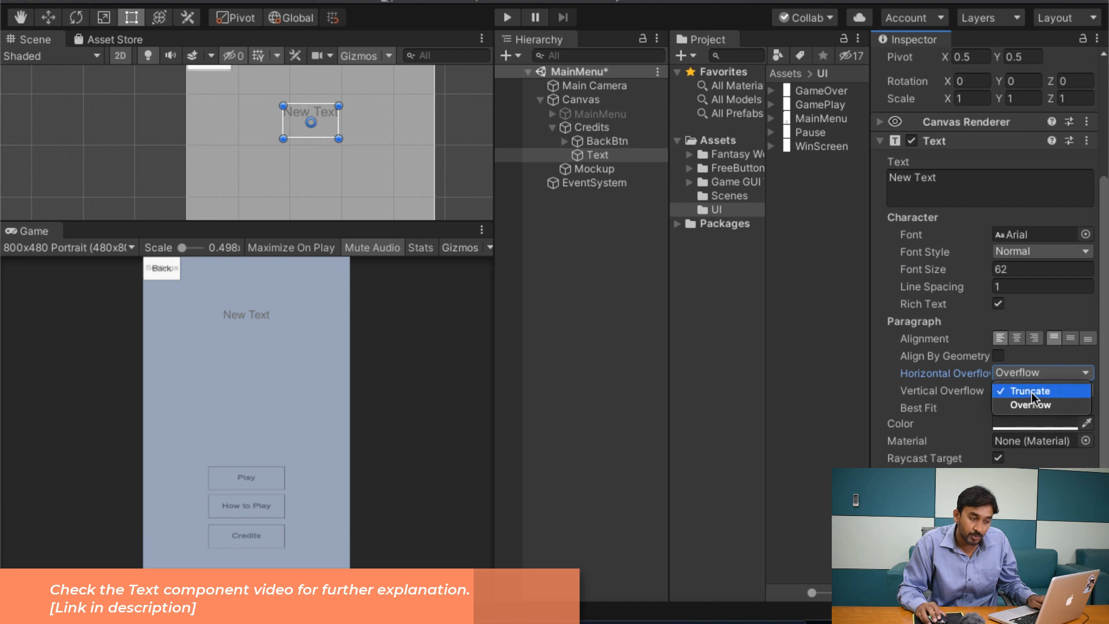
{"action": "left_click", "coordinate": [1032, 405]}
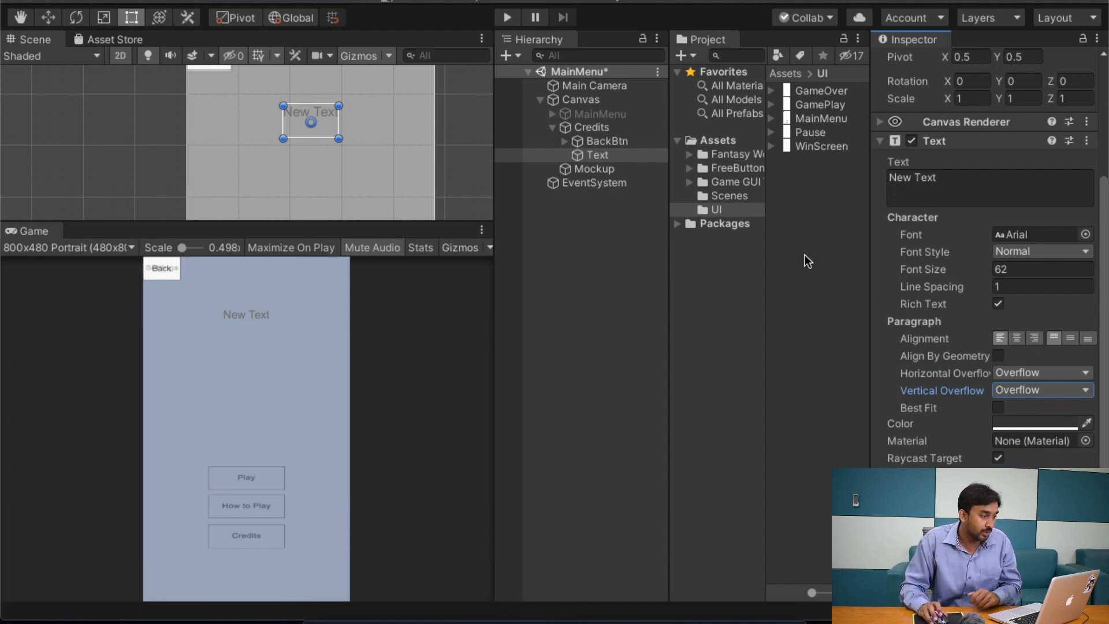
Step: Change the text element's content to "Credits"
{"action": "scroll", "coordinate": [982, 260], "scroll_direction": "up", "scroll_amount": 2}
{"action": "left_click", "coordinate": [988, 228]}
{"action": "type", "text": "Cre"}
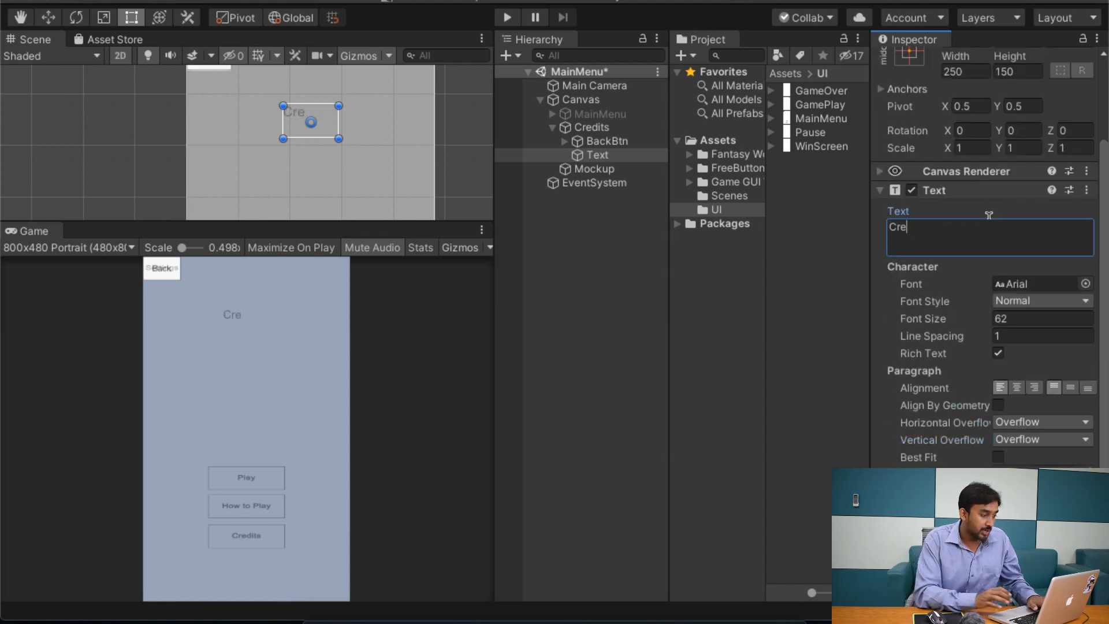
{"action": "type", "text": "dits"}
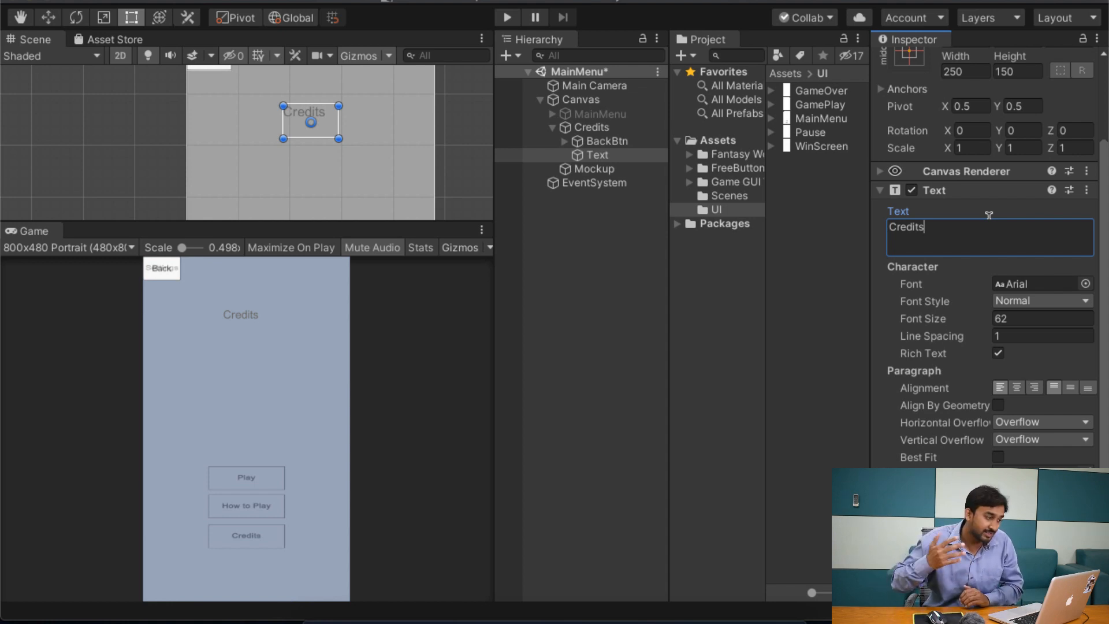
Step: Collapse the Credits panel in the hierarchy and deactivate the Mockup object
{"action": "left_click", "coordinate": [552, 127]}
{"action": "left_click", "coordinate": [604, 127]}
{"action": "left_click", "coordinate": [622, 112]}
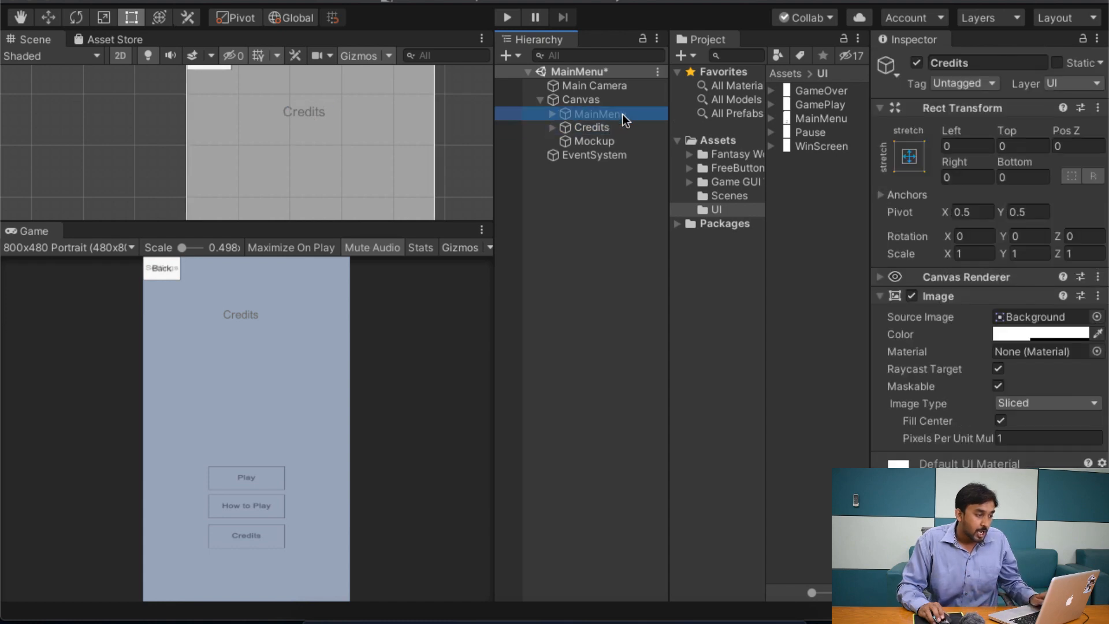
{"action": "left_click", "coordinate": [626, 127]}
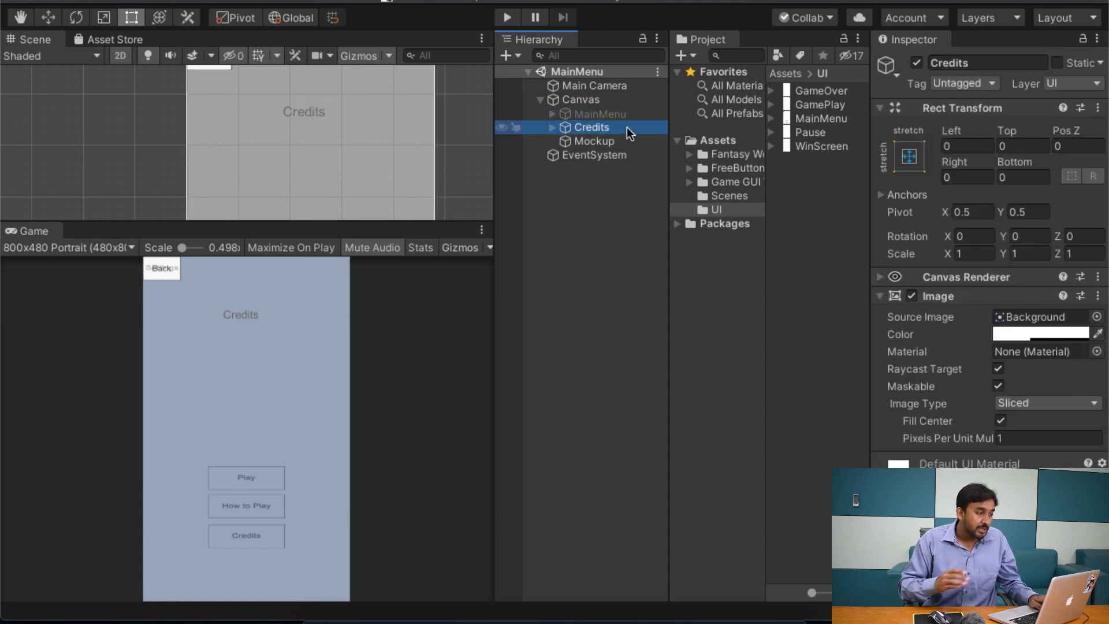
{"action": "left_click", "coordinate": [614, 141]}
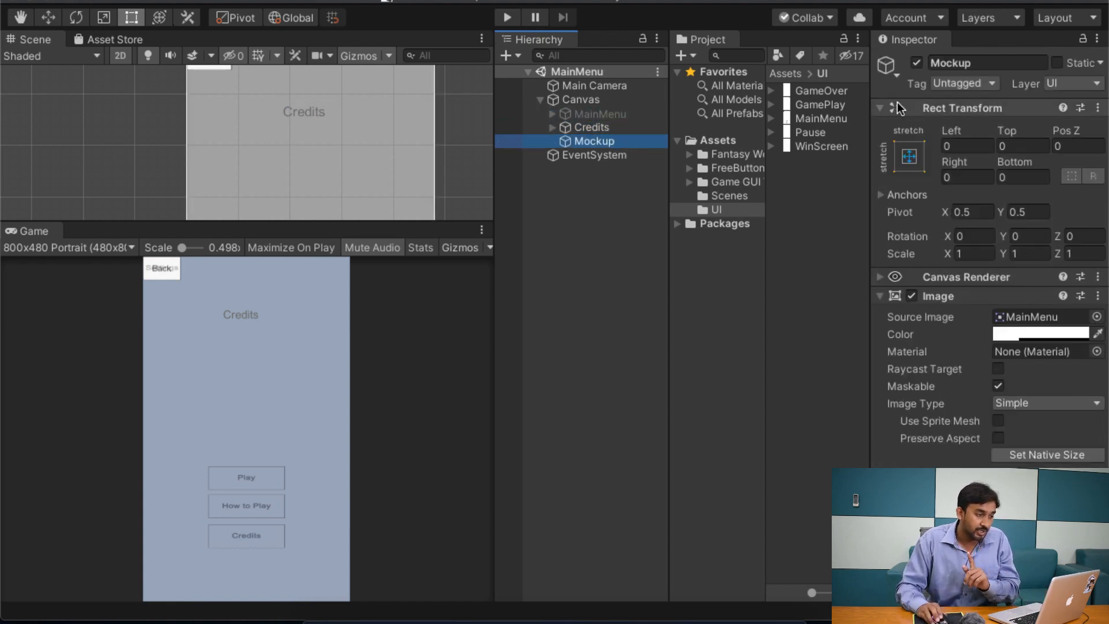
{"action": "left_click", "coordinate": [917, 64]}
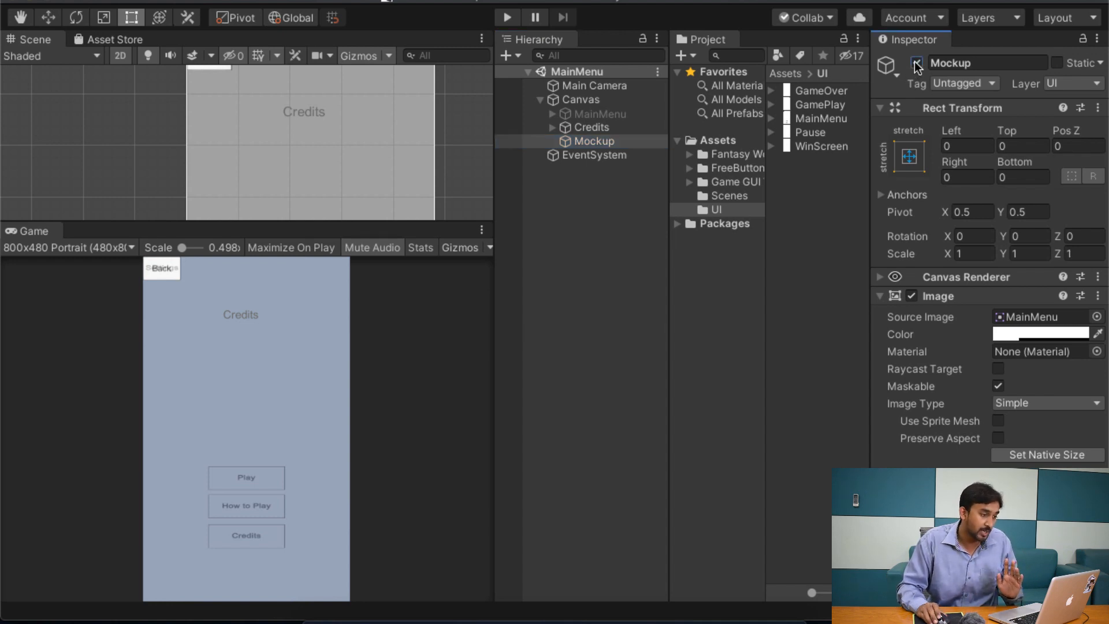
{"action": "left_click", "coordinate": [917, 63]}
Step: Duplicate the Credits panel and place the copy directly above Mockup in the Canvas hierarchy
{"action": "left_click", "coordinate": [613, 126]}
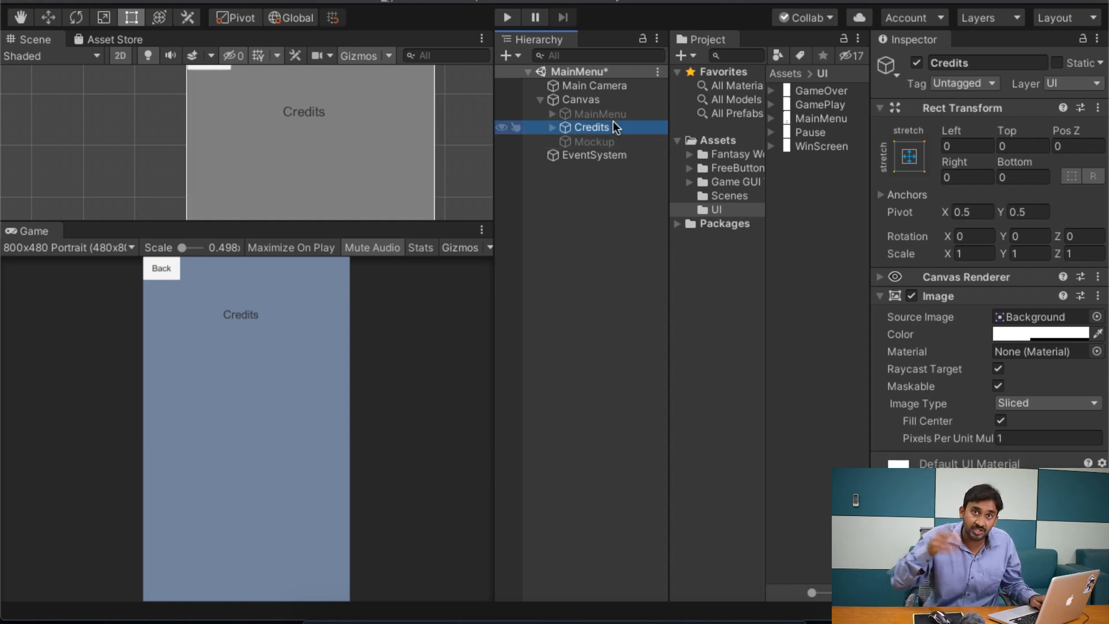
{"action": "key", "text": "super+d"}
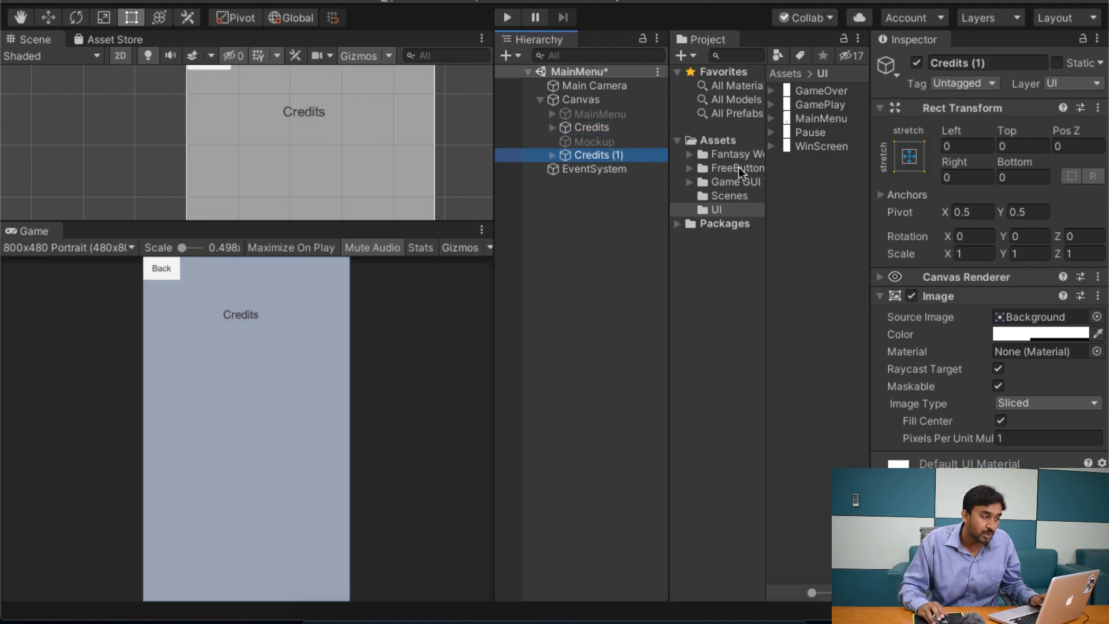
{"action": "left_click_drag", "start_coordinate": [611, 151], "coordinate": [607, 137]}
Step: Rename the duplicated Credits panel to HowToPlay
{"action": "left_click", "coordinate": [990, 59]}
{"action": "key", "text": "BackSpace"}
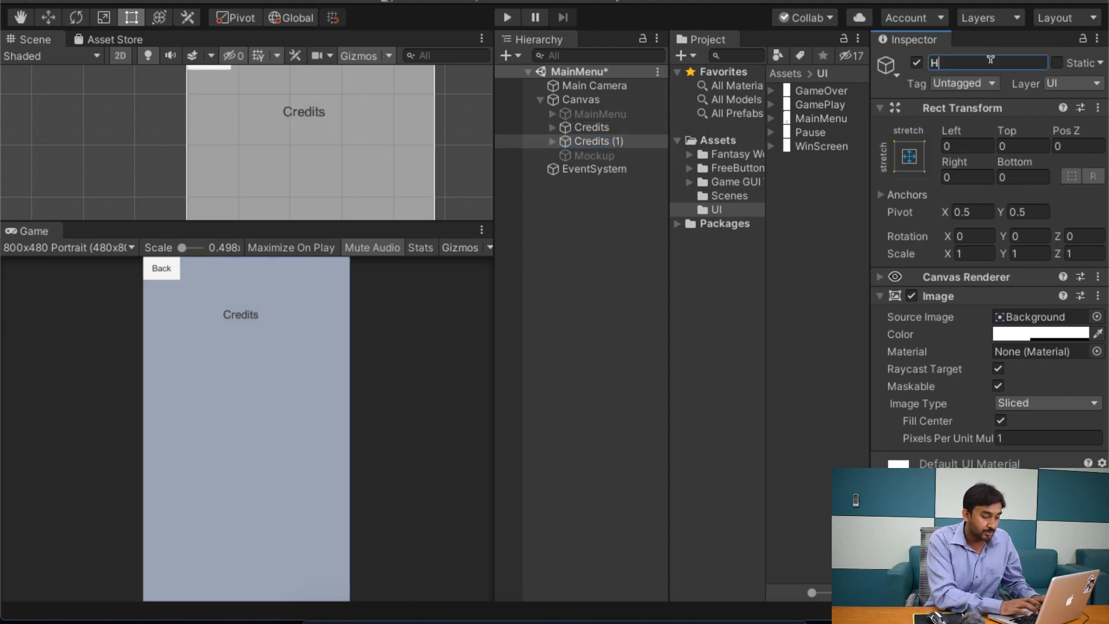
{"action": "type", "text": "HowToPlay"}
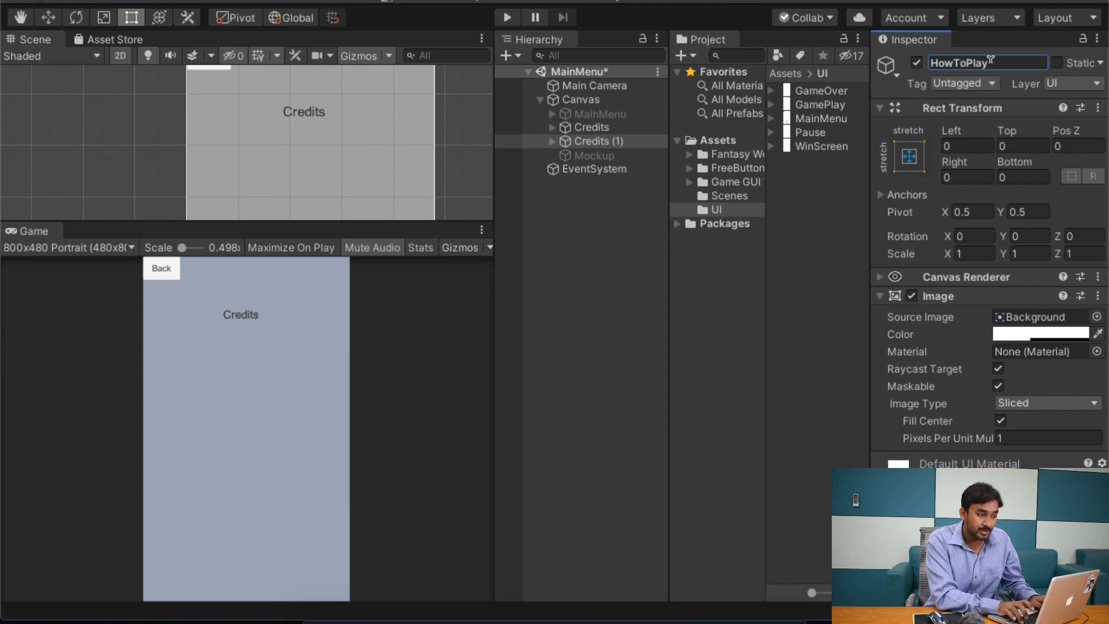
{"action": "key", "text": "Return"}
Step: Change the content of the HowToPlay panel's text element to "How To play"
{"action": "left_click", "coordinate": [553, 141]}
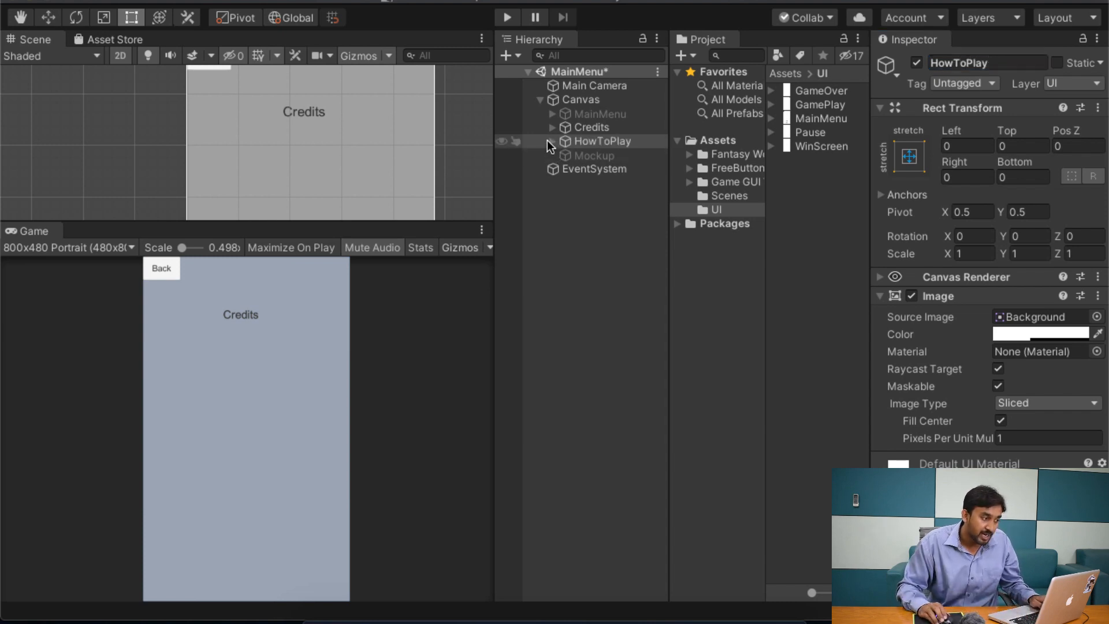
{"action": "left_click", "coordinate": [592, 168]}
{"action": "left_click", "coordinate": [959, 334]}
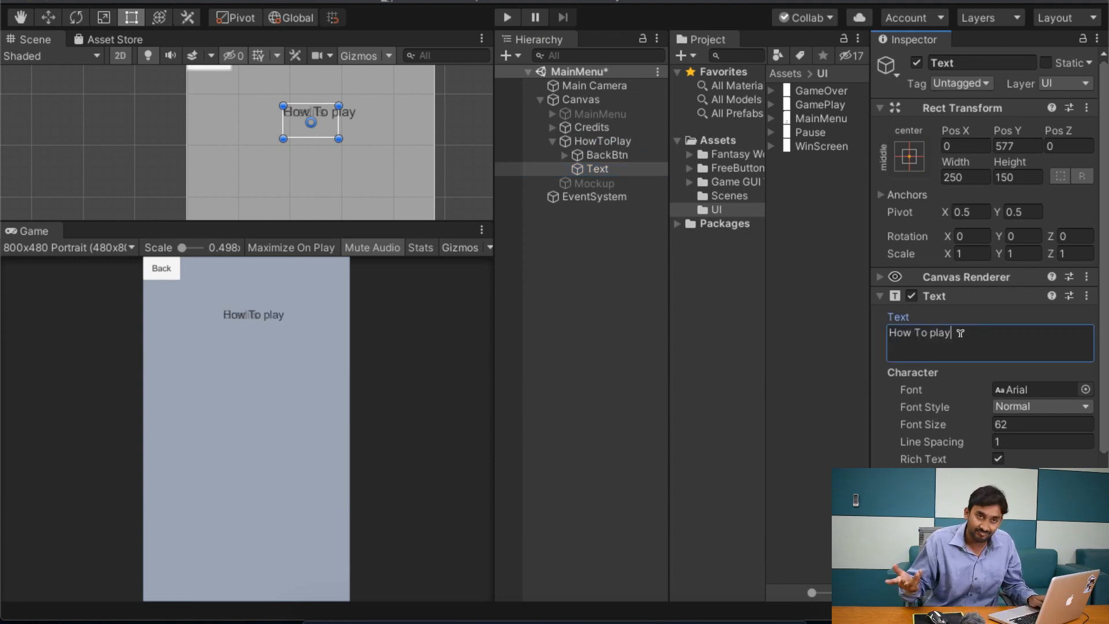
Step: Collapse the HowToPlay panel and deactivate the Credits panel
{"action": "left_click", "coordinate": [552, 140]}
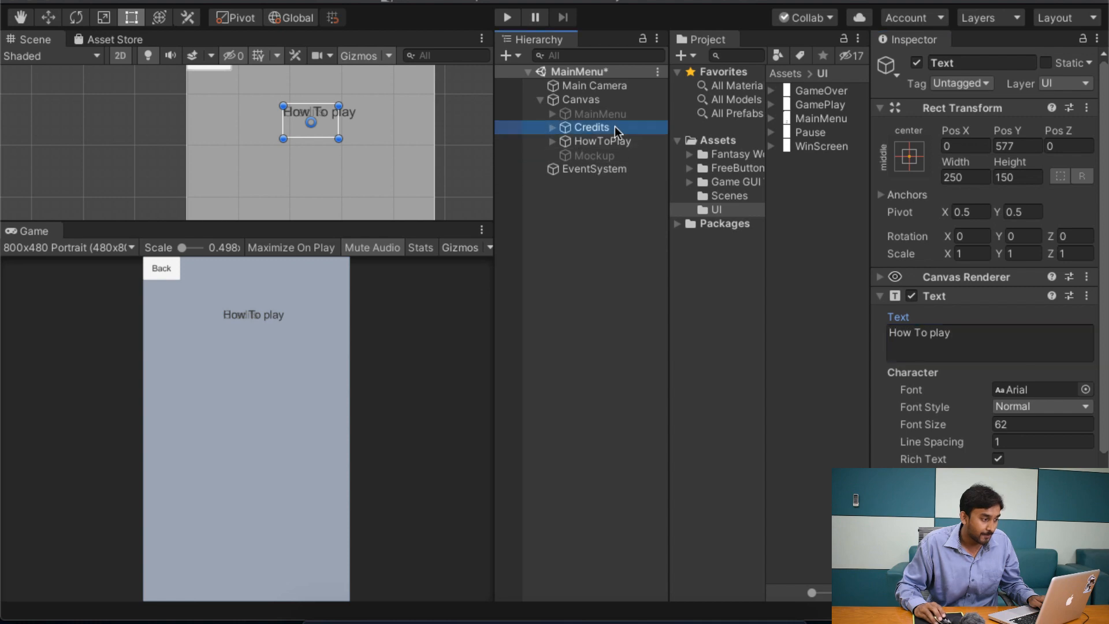
{"action": "left_click", "coordinate": [601, 127]}
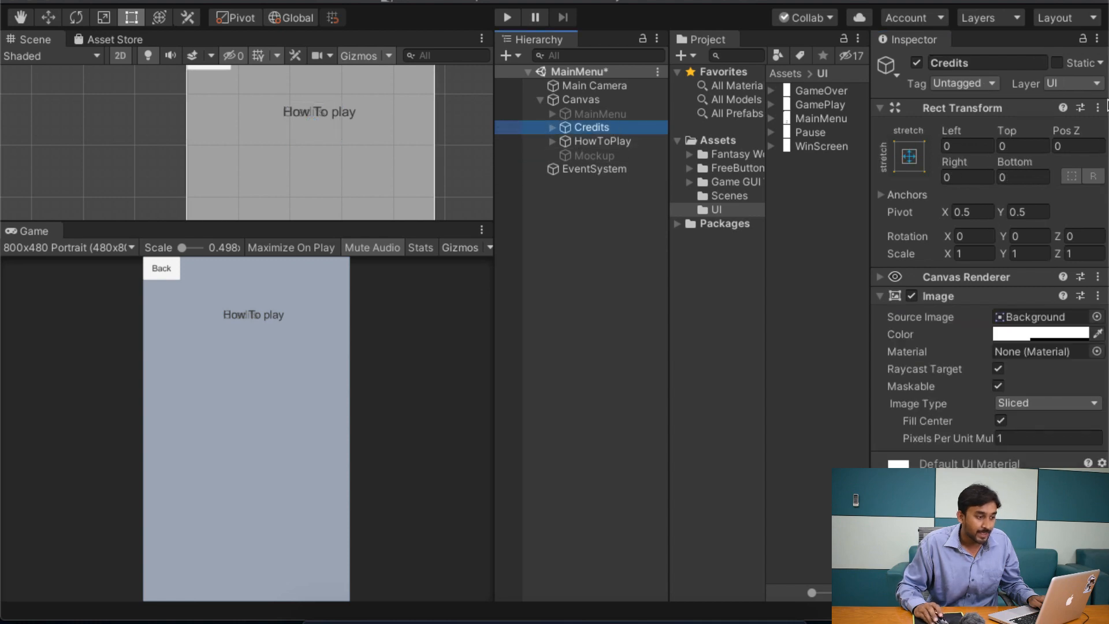
{"action": "left_click", "coordinate": [917, 63]}
Step: Capitalise the last word of the HowToPlay panel's heading so it reads "How To Play"
{"action": "left_click", "coordinate": [551, 141]}
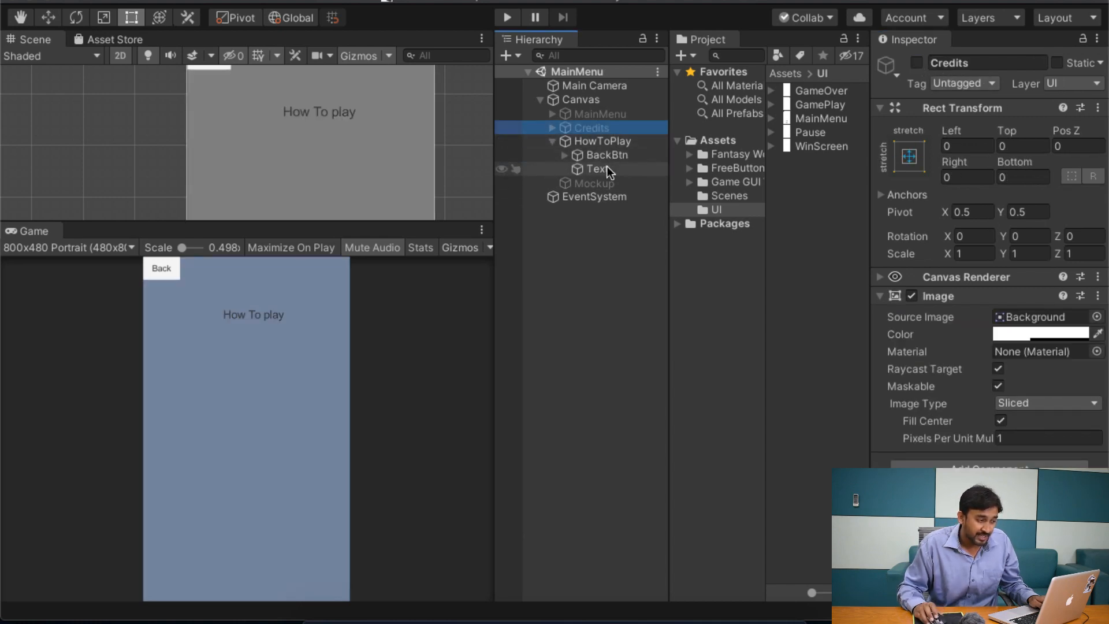
{"action": "left_click", "coordinate": [604, 167]}
{"action": "left_click", "coordinate": [972, 338]}
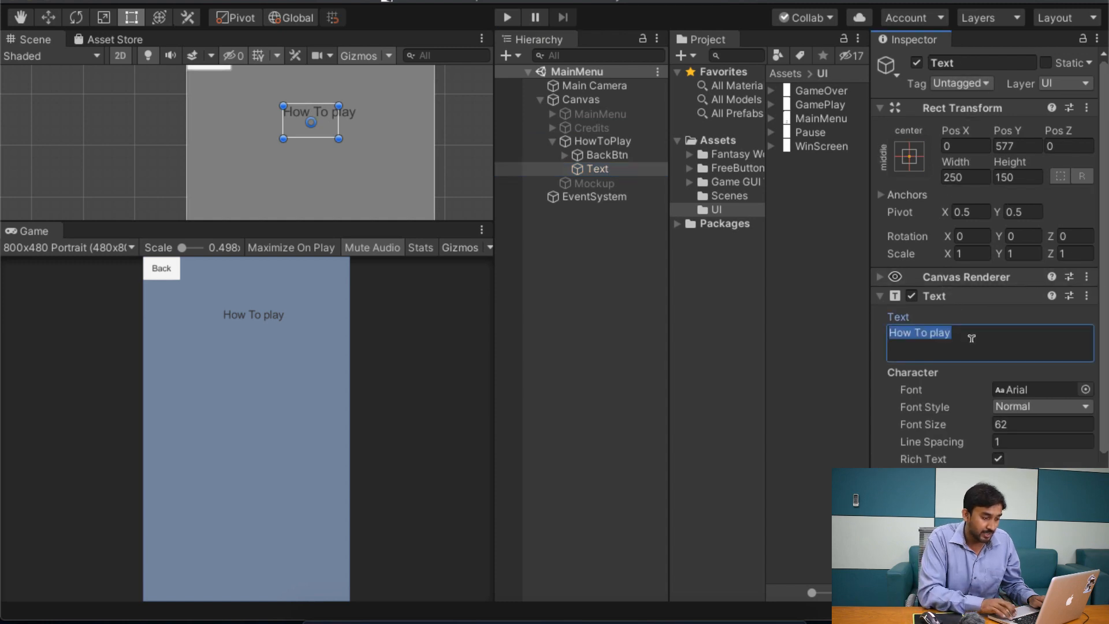
{"action": "key", "text": "Right"}
{"action": "key", "text": "Left"}
{"action": "key", "text": "Left"}
{"action": "key", "text": "Left"}
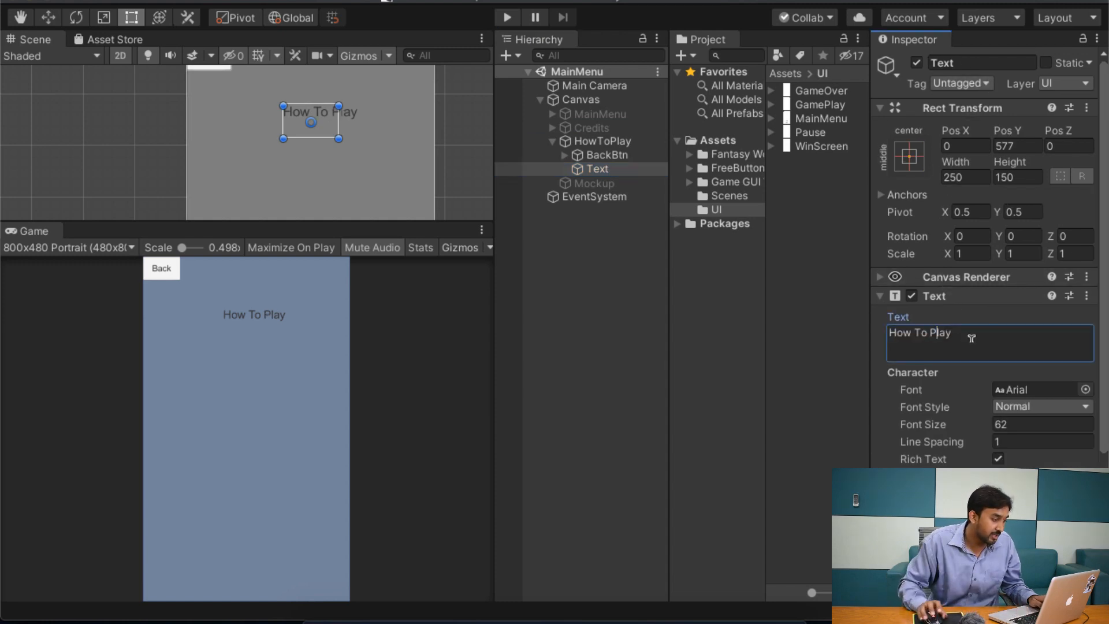
{"action": "left_click", "coordinate": [552, 141]}
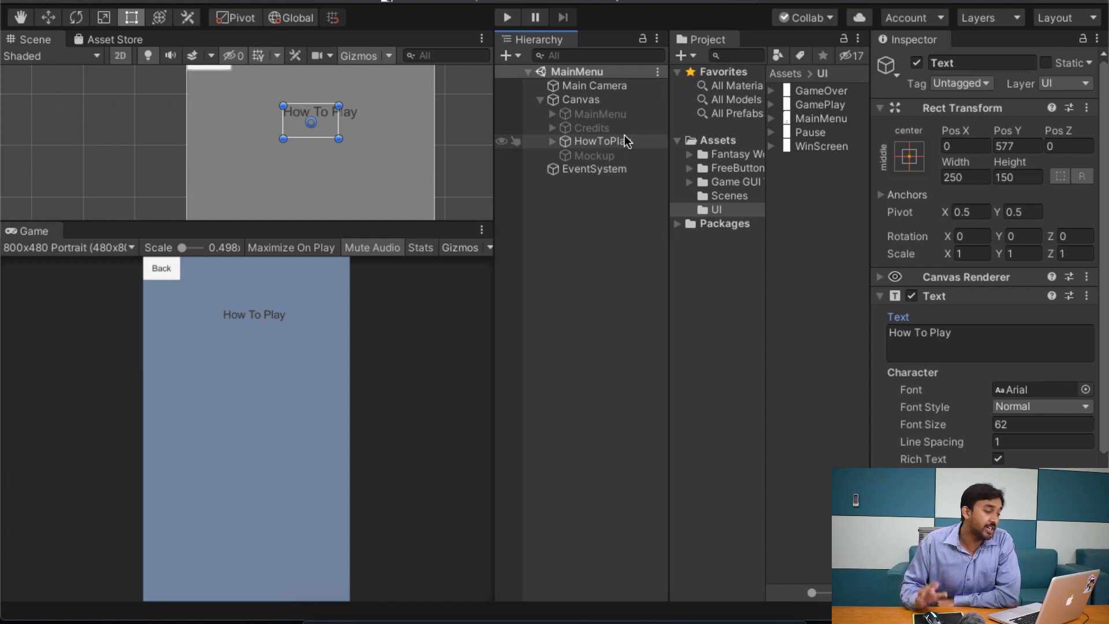
Step: Activate the MainMenu panel and deactivate the HowToPlay panel to preview the main menu alone
{"action": "left_click", "coordinate": [595, 114]}
{"action": "left_click", "coordinate": [604, 126], "text": "shift"}
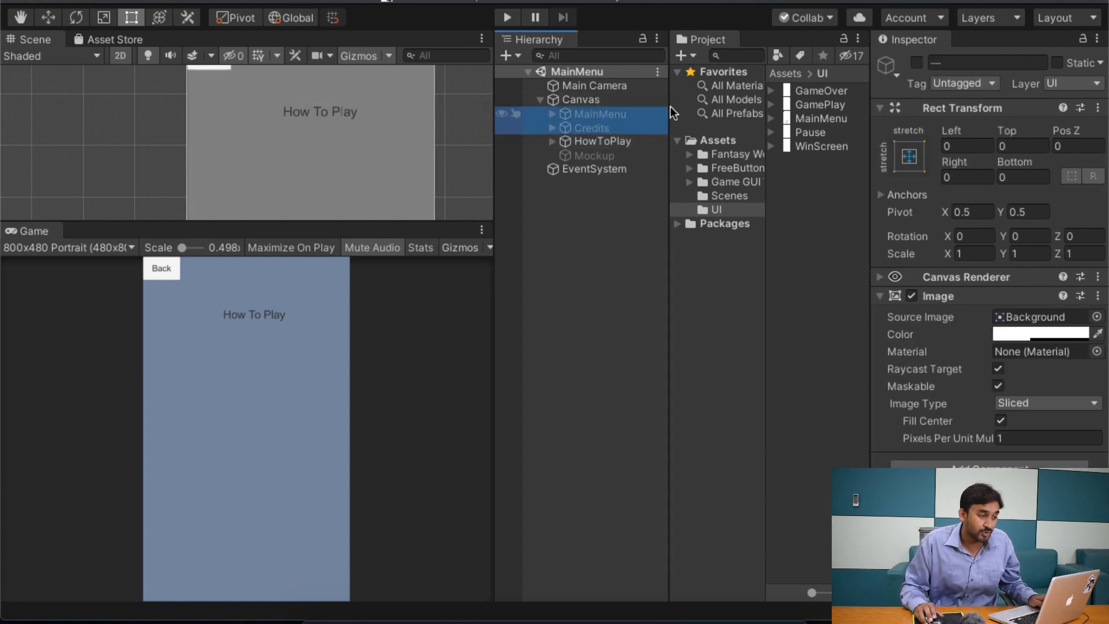
{"action": "left_click", "coordinate": [604, 114]}
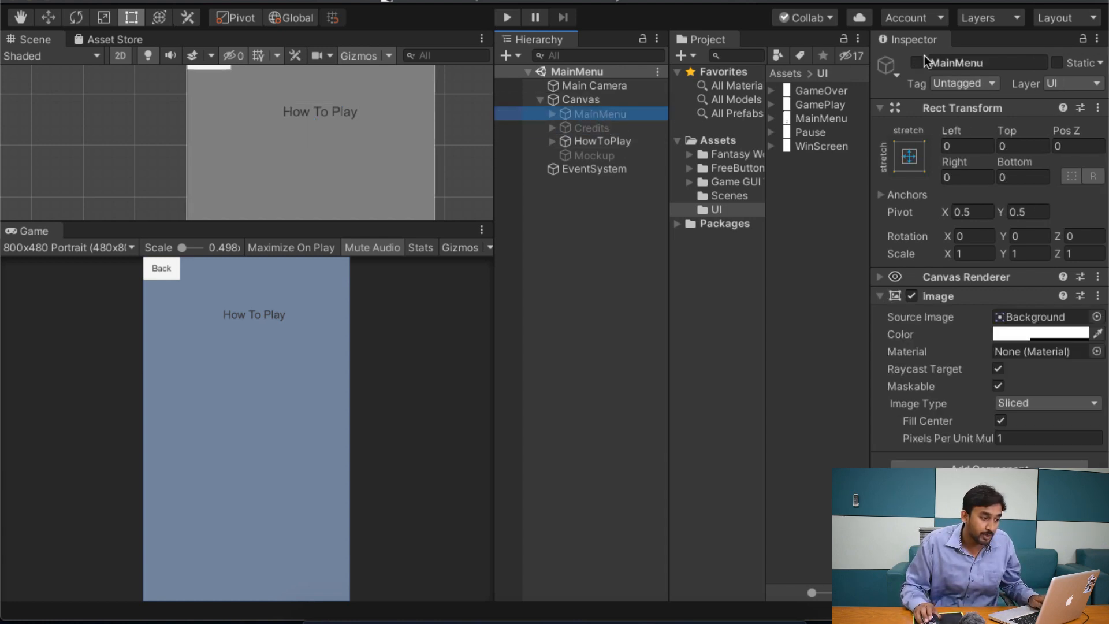
{"action": "left_click", "coordinate": [918, 62]}
{"action": "left_click", "coordinate": [632, 141]}
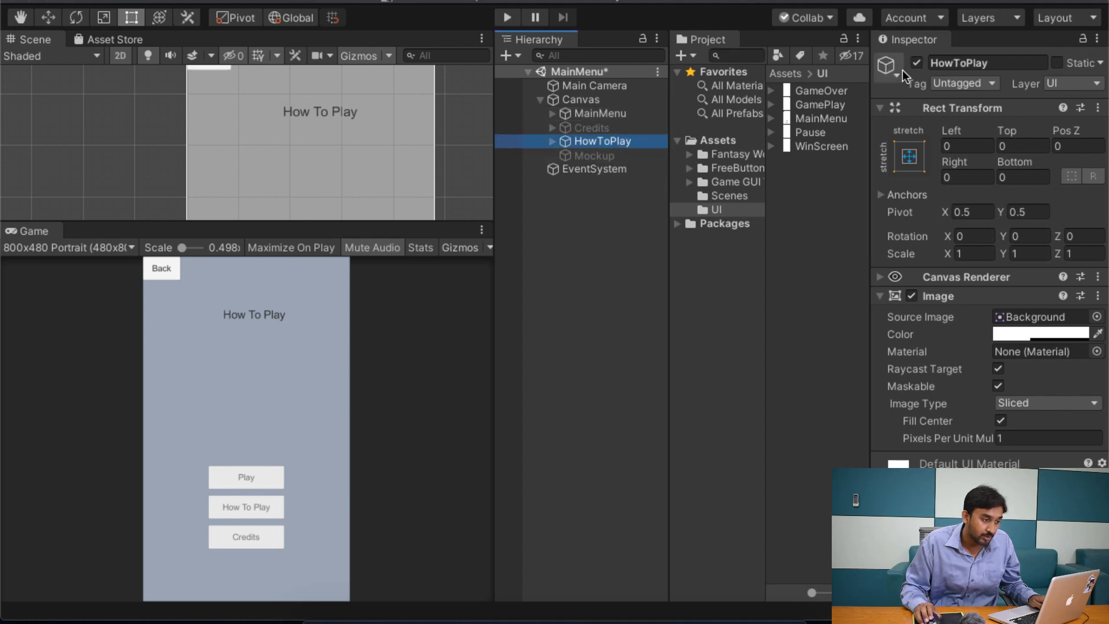
{"action": "left_click", "coordinate": [917, 62]}
Step: Activate the Credits panel and deactivate the MainMenu panel to preview the credits screen
{"action": "left_click", "coordinate": [591, 127]}
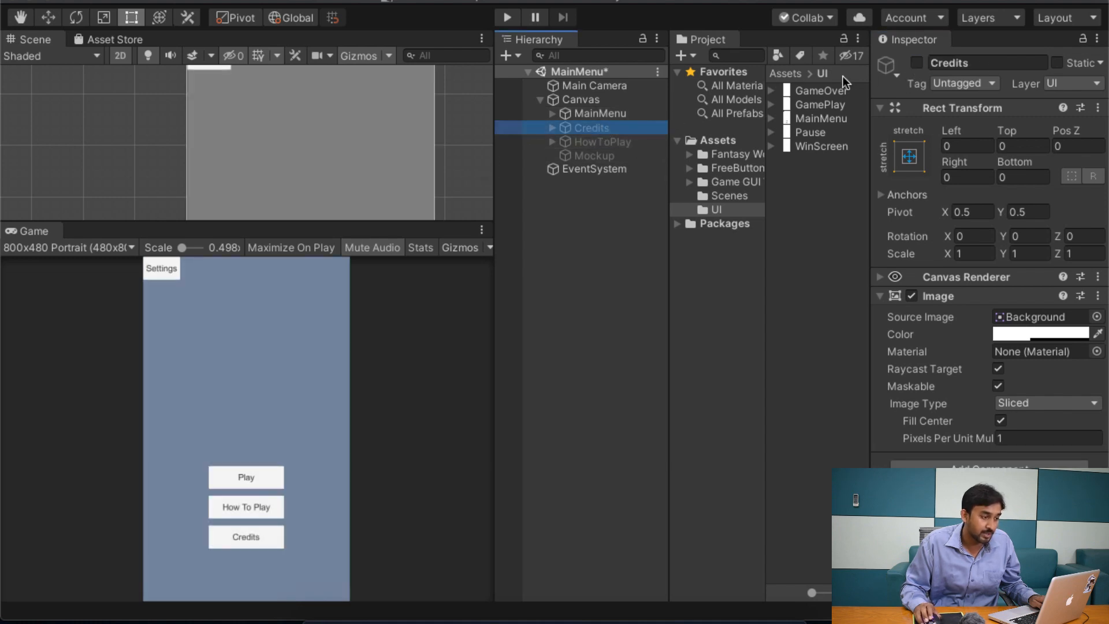
{"action": "left_click", "coordinate": [916, 62]}
{"action": "left_click", "coordinate": [646, 113]}
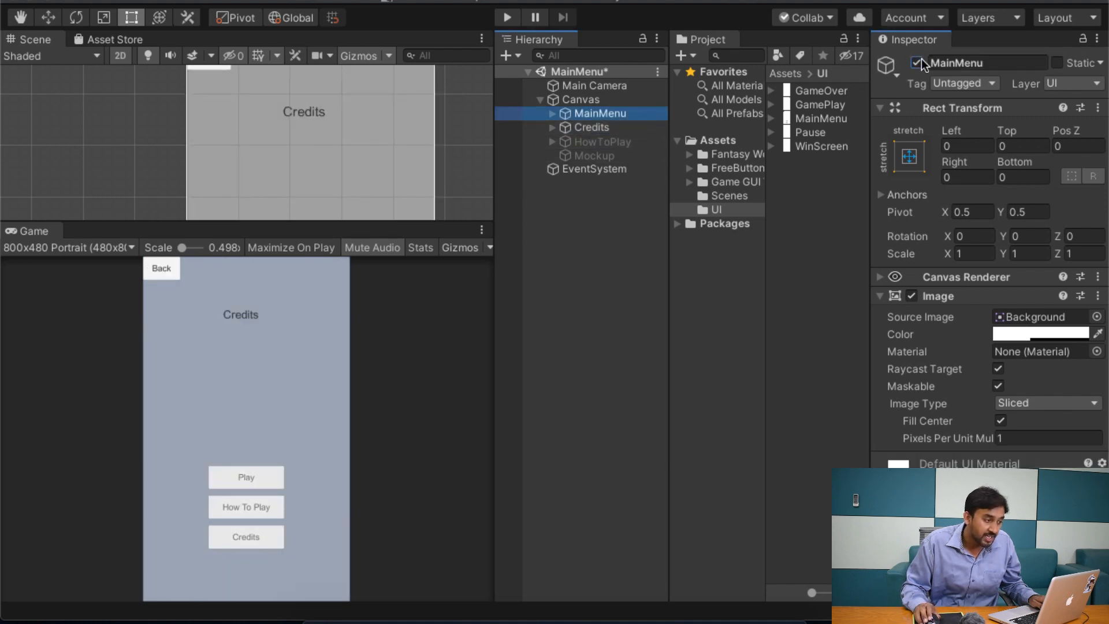
{"action": "left_click", "coordinate": [917, 61]}
Step: Activate the HowToPlay panel and deactivate the Credits panel to preview the how-to-play screen
{"action": "left_click", "coordinate": [603, 143]}
{"action": "left_click", "coordinate": [917, 62]}
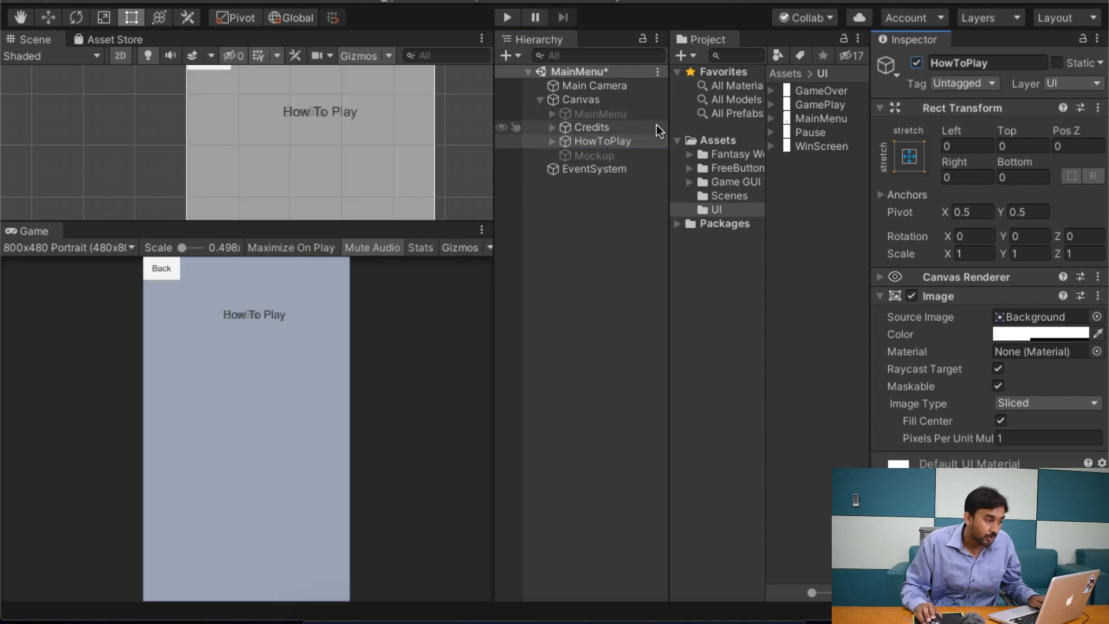
{"action": "left_click", "coordinate": [625, 127]}
{"action": "left_click", "coordinate": [916, 62]}
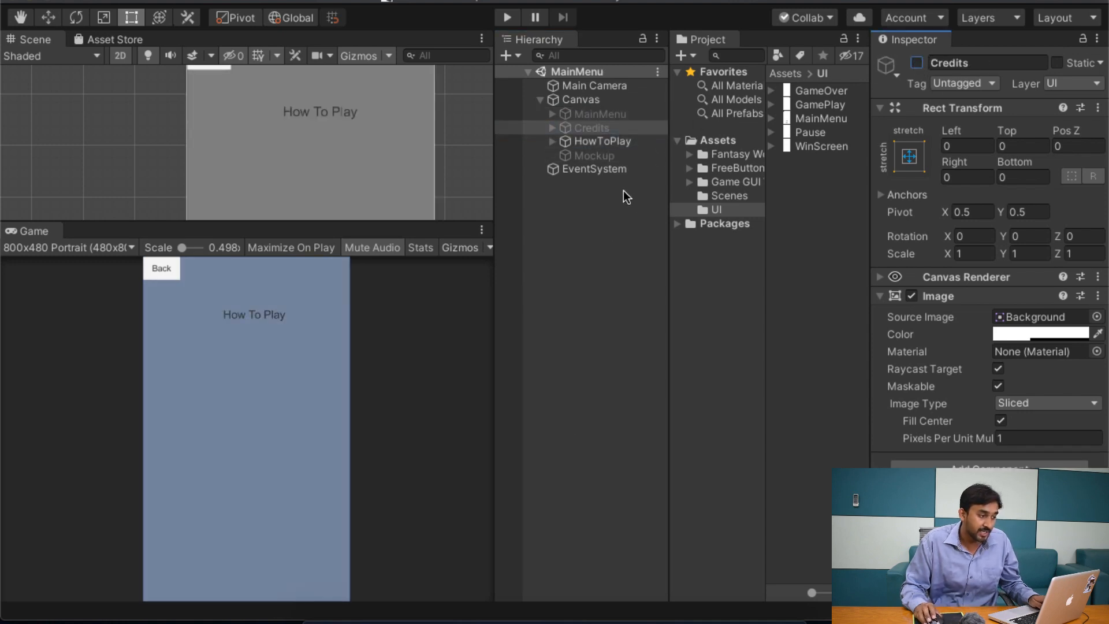
Step: Deactivate the HowToPlay panel and activate the MainMenu panel
{"action": "left_click", "coordinate": [601, 143]}
{"action": "left_click", "coordinate": [917, 62]}
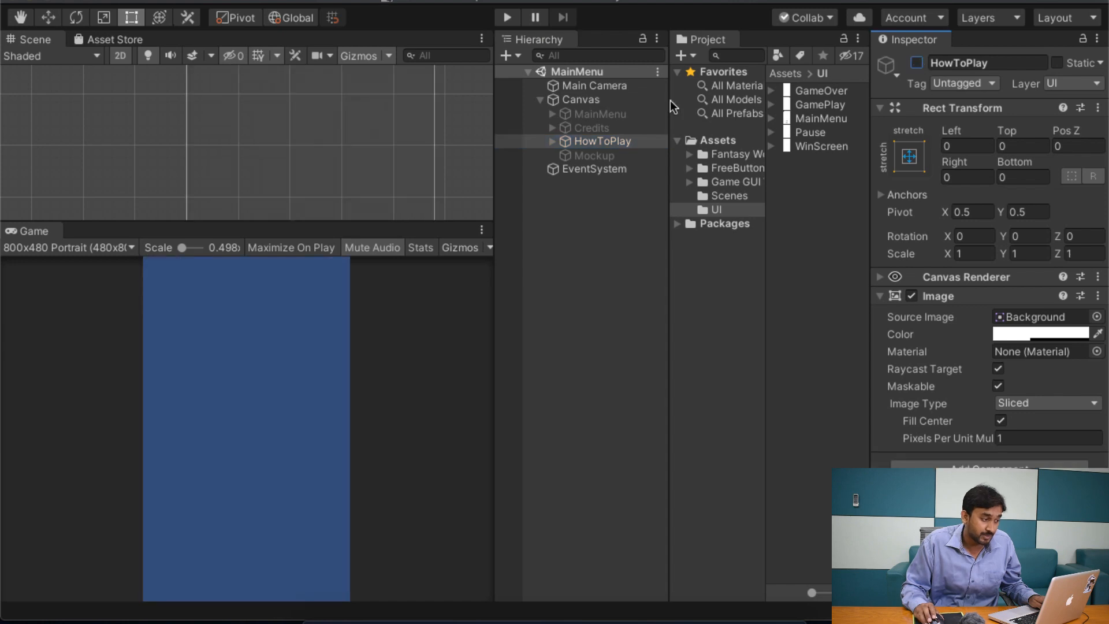
{"action": "left_click", "coordinate": [647, 114], "text": "super"}
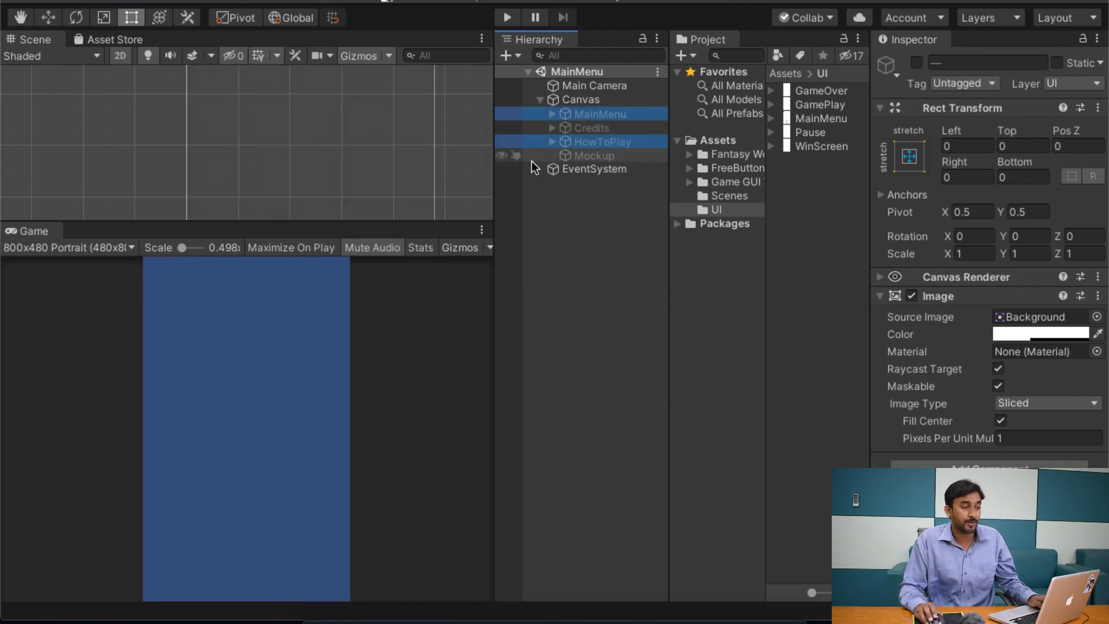
{"action": "left_click", "coordinate": [638, 114]}
{"action": "left_click", "coordinate": [918, 62]}
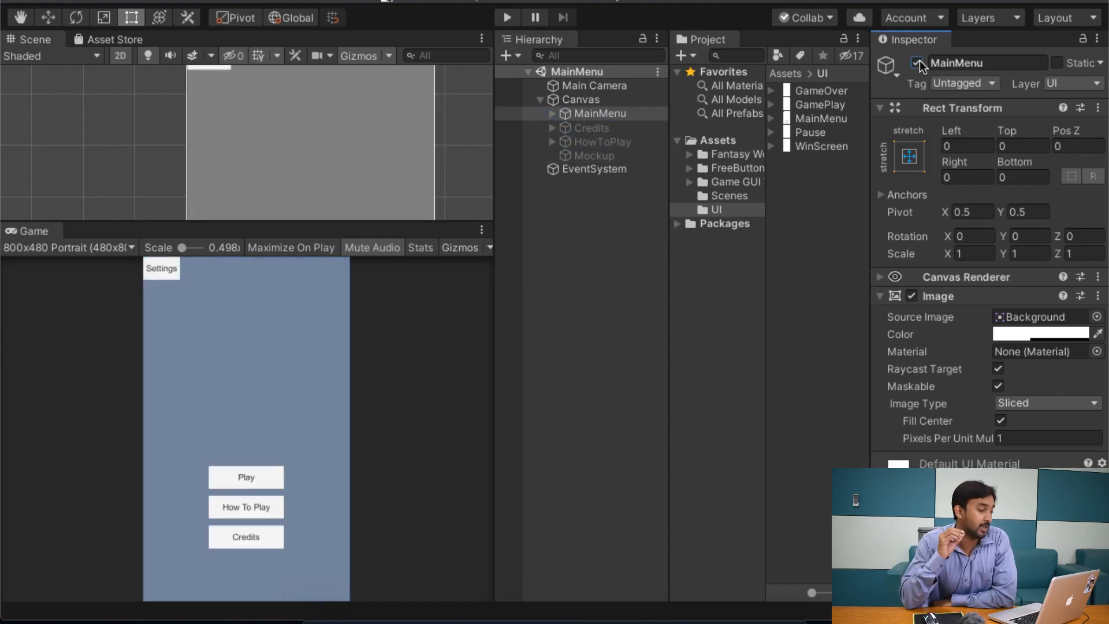